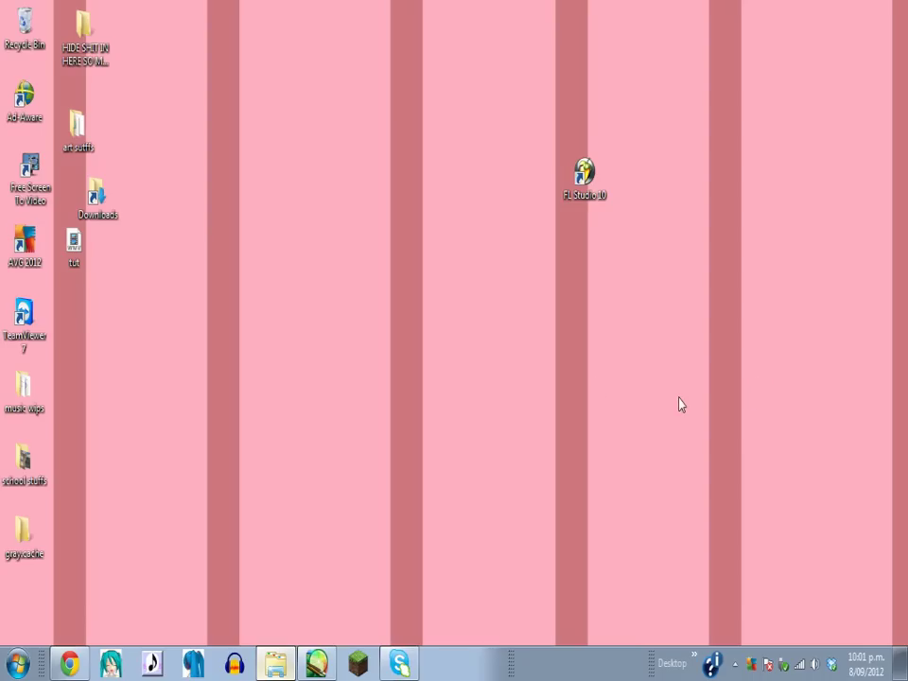
Bring Chrome back and highlight 'Ball Jointed Dolls' in the YouTube video title.
drag(716, 405, 577, 389)
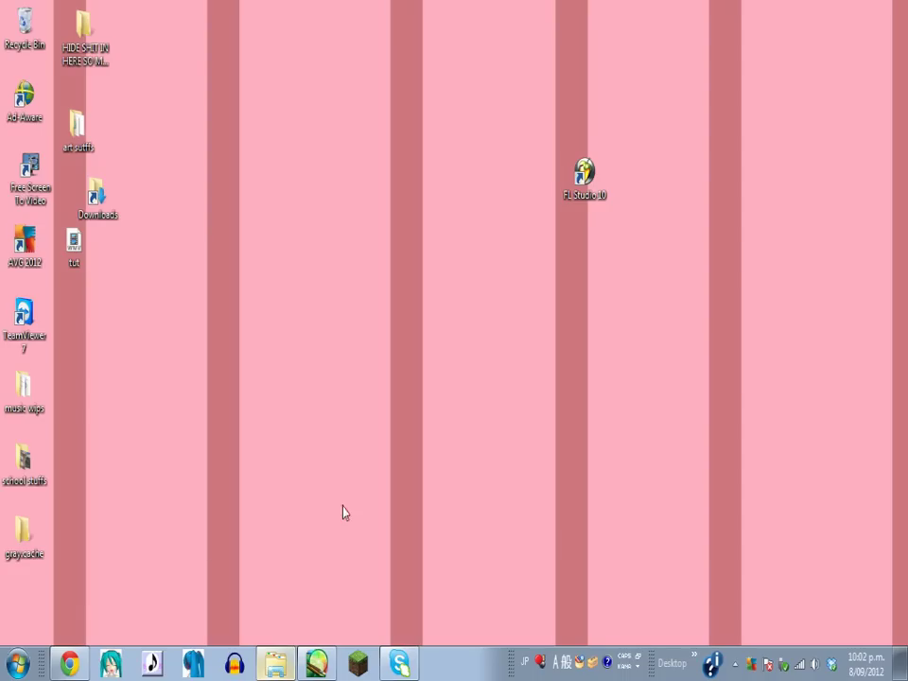
click(70, 660)
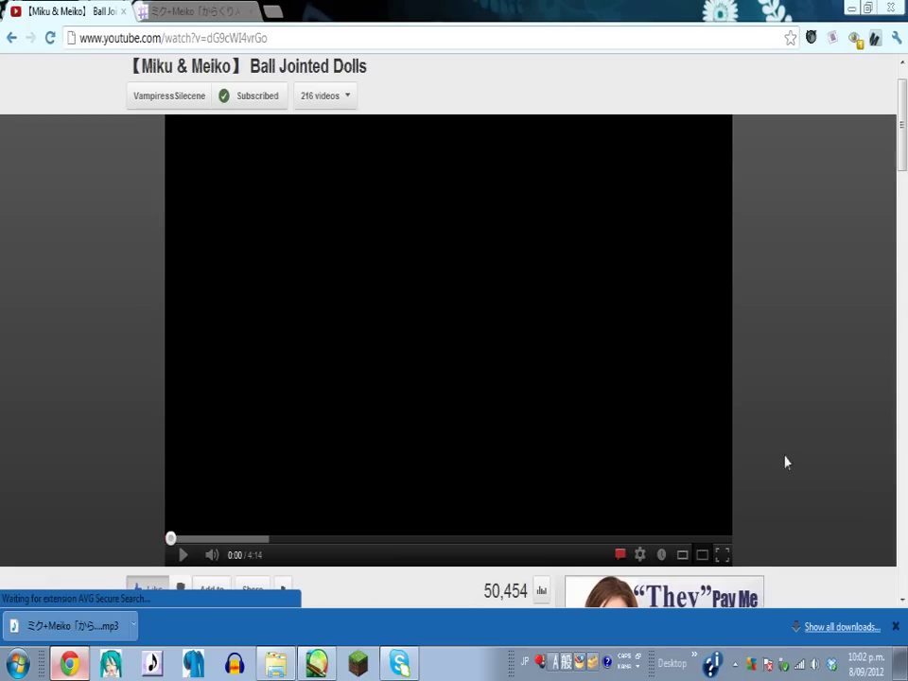
drag(902, 147, 901, 118)
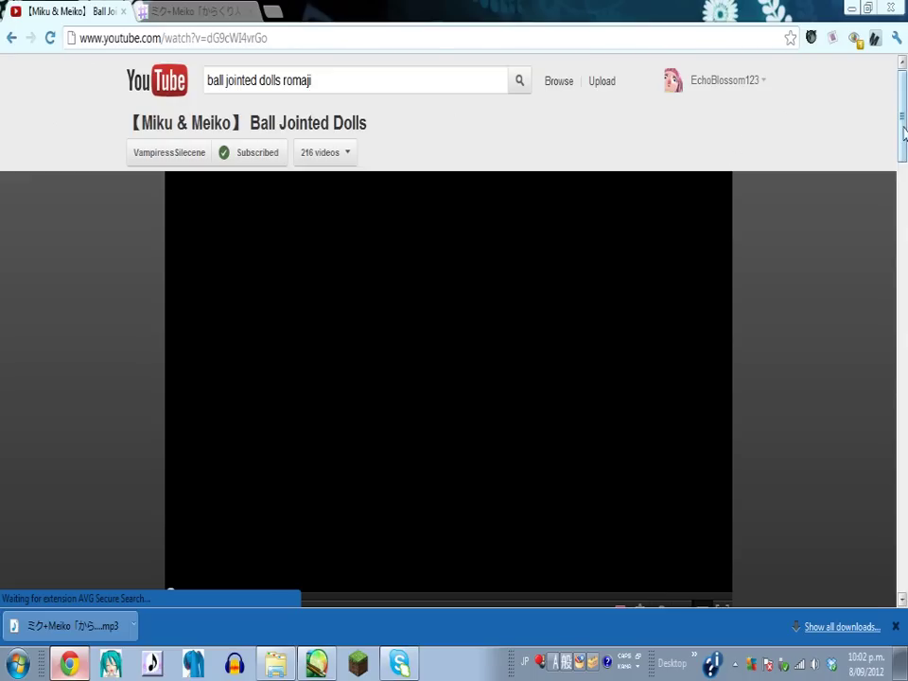
drag(904, 132, 904, 138)
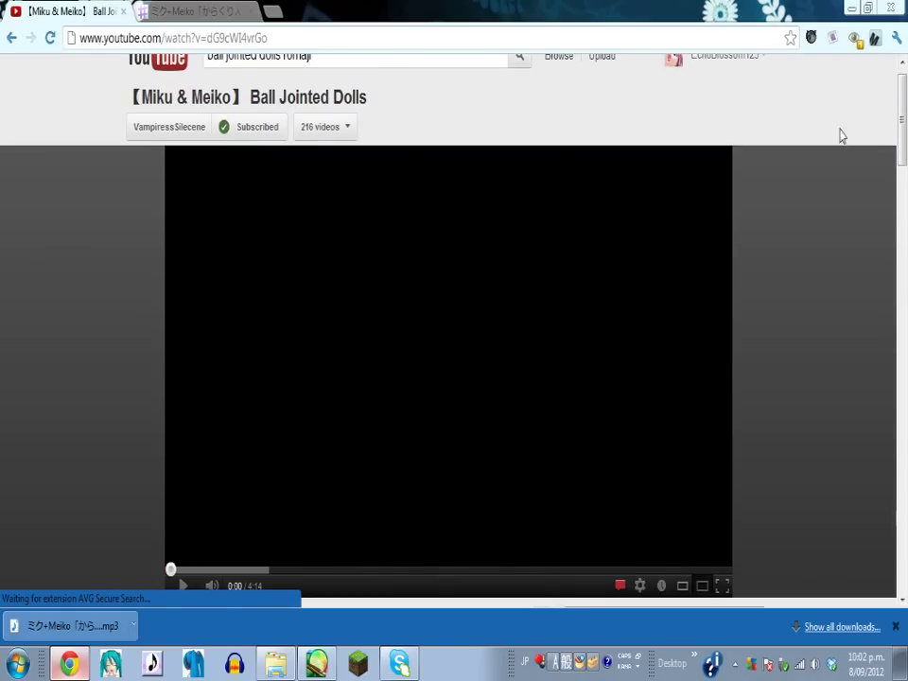
scroll(904, 112, up, 1)
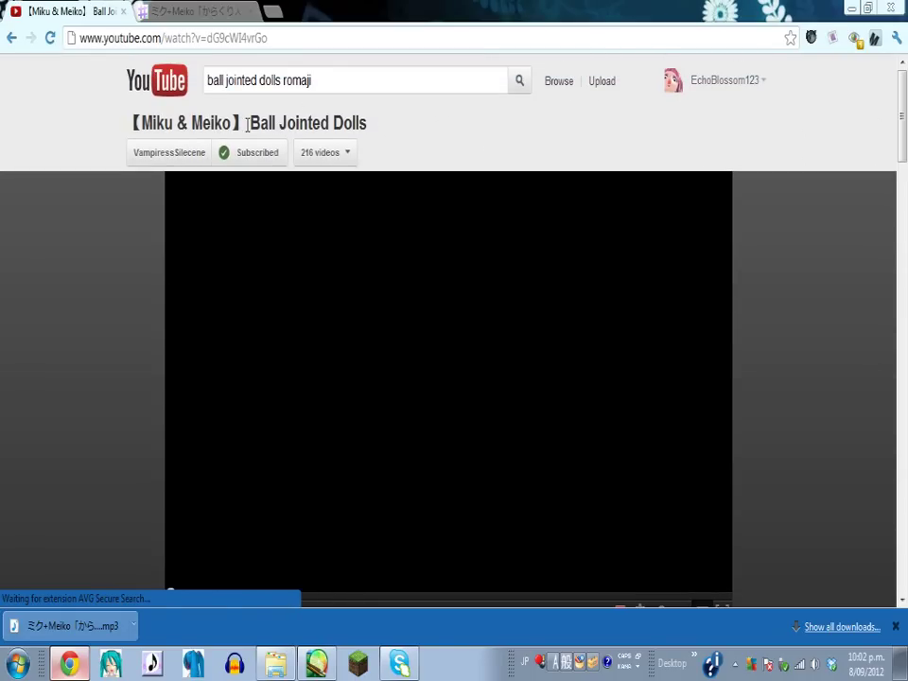
drag(248, 124, 387, 138)
click(408, 135)
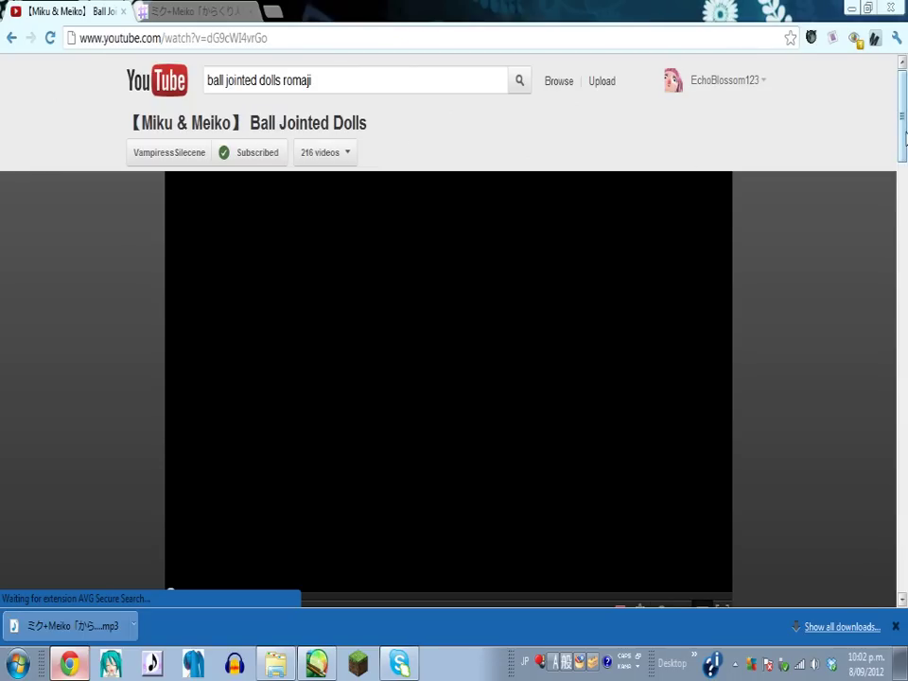
Expand the video description, reload, search 'ball jointed dolls romaji', then close the tab.
scroll(903, 190, down, 2)
scroll(904, 189, down, 1)
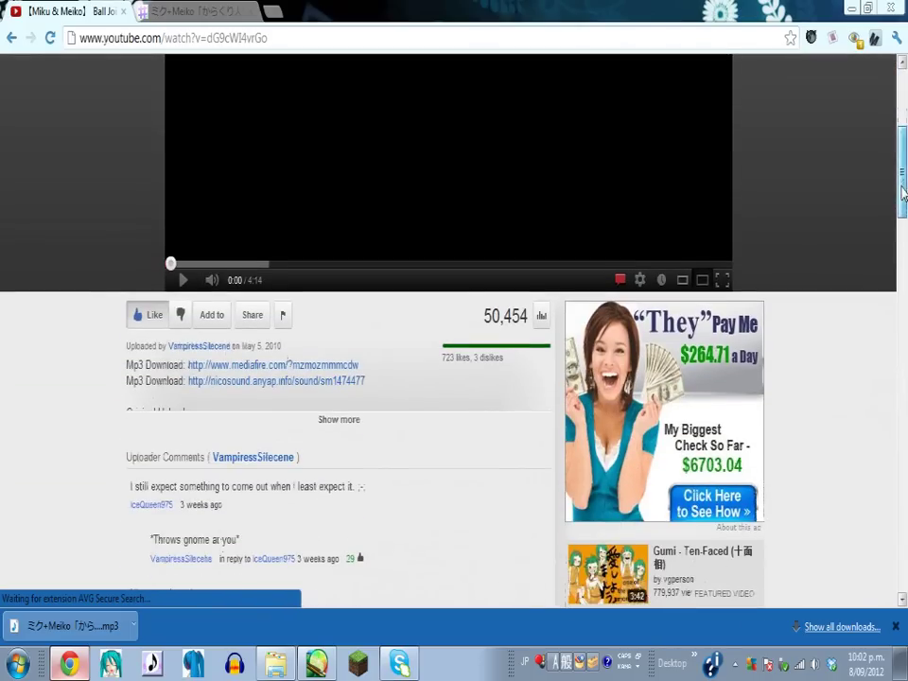
scroll(638, 137, up, 3)
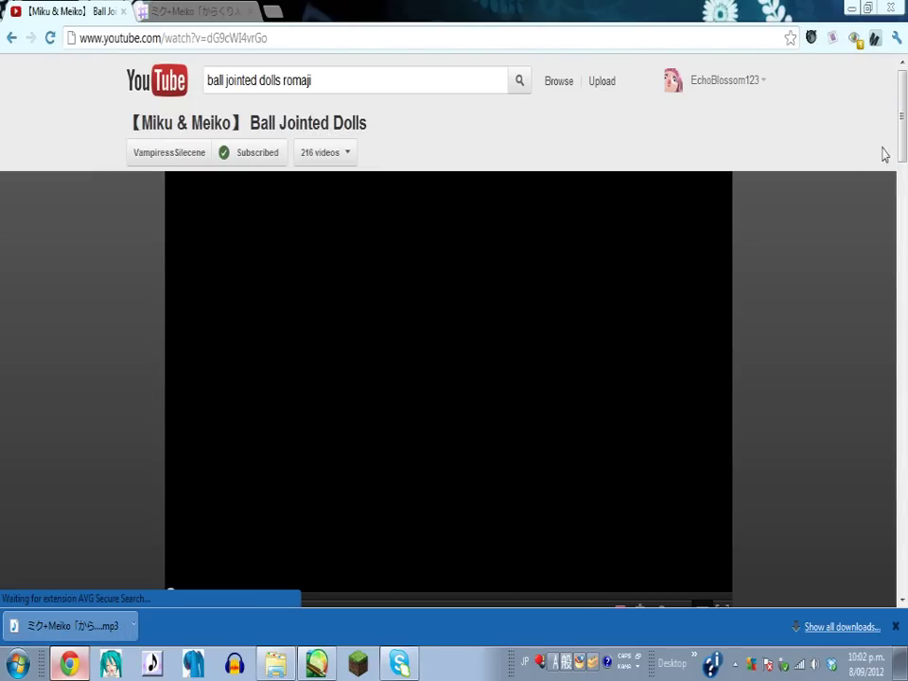
scroll(567, 236, down, 5)
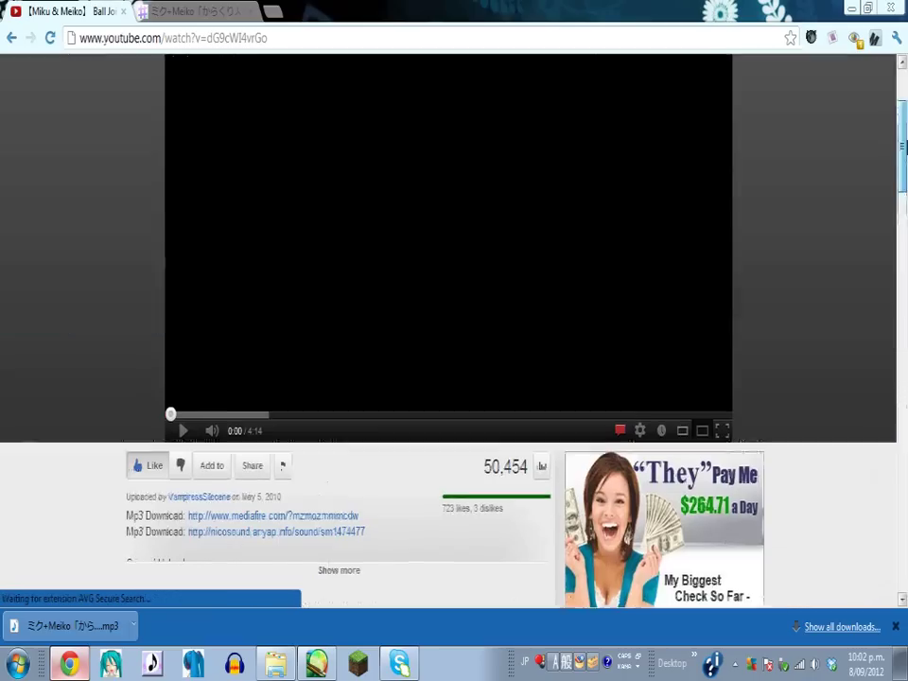
scroll(415, 176, up, 5)
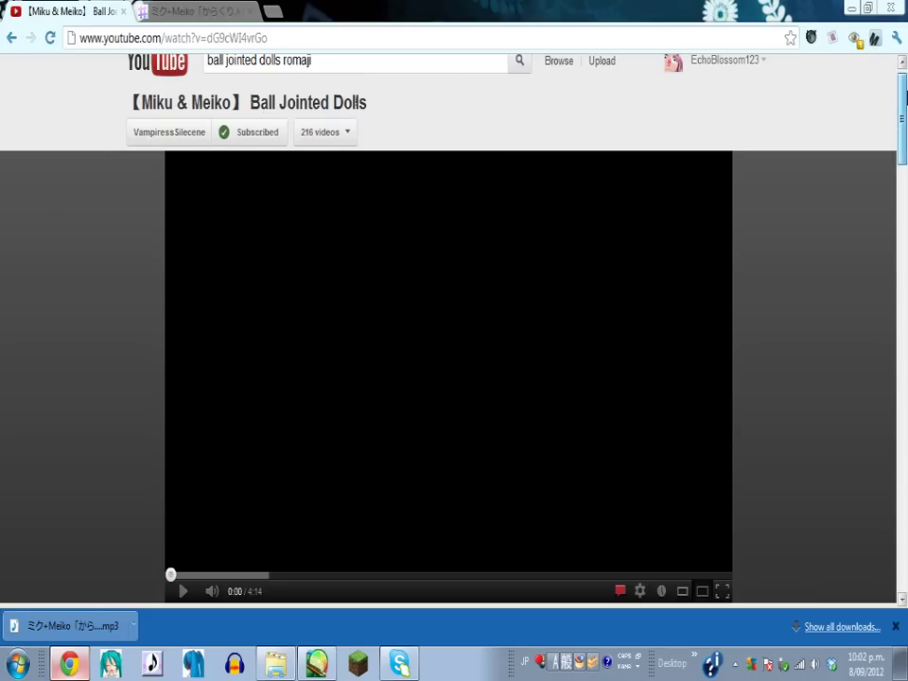
scroll(899, 92, up, 1)
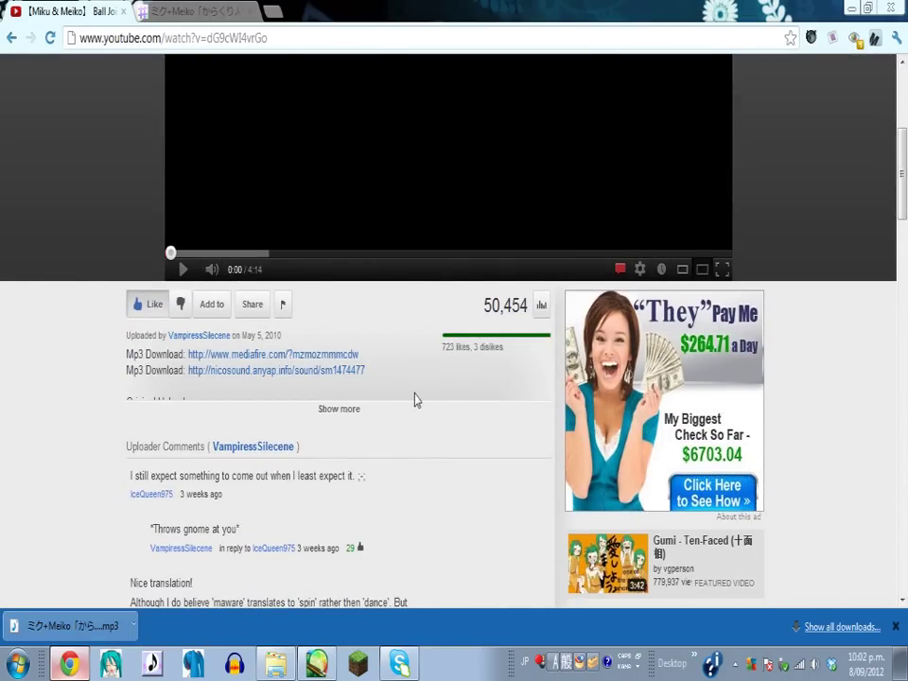
click(338, 409)
key(F5)
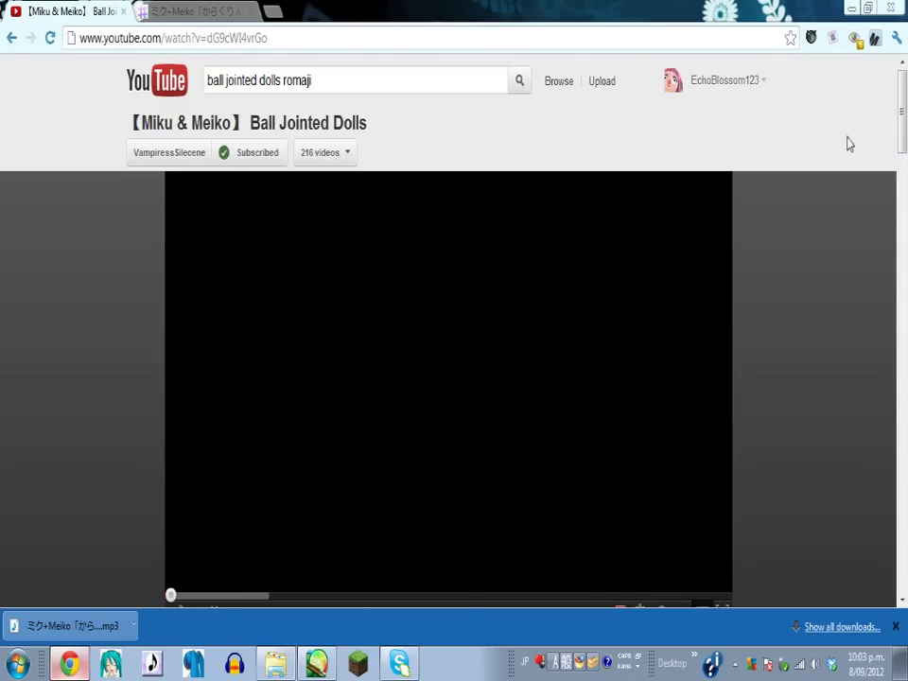
mouse_move(901, 111)
mouse_down()
mouse_move(904, 140)
mouse_move(902, 114)
mouse_up()
click(522, 87)
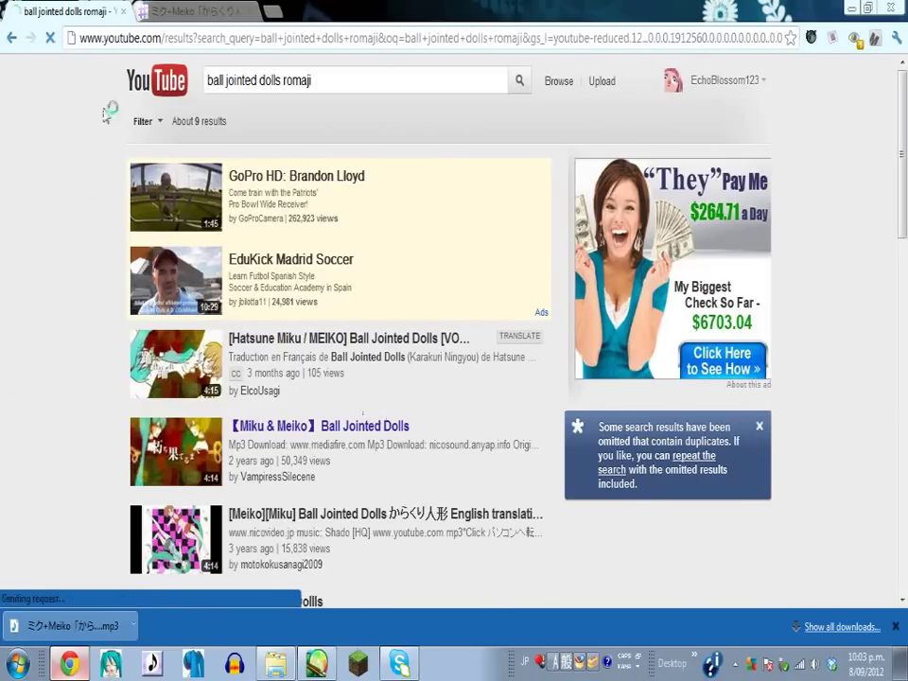
click(123, 11)
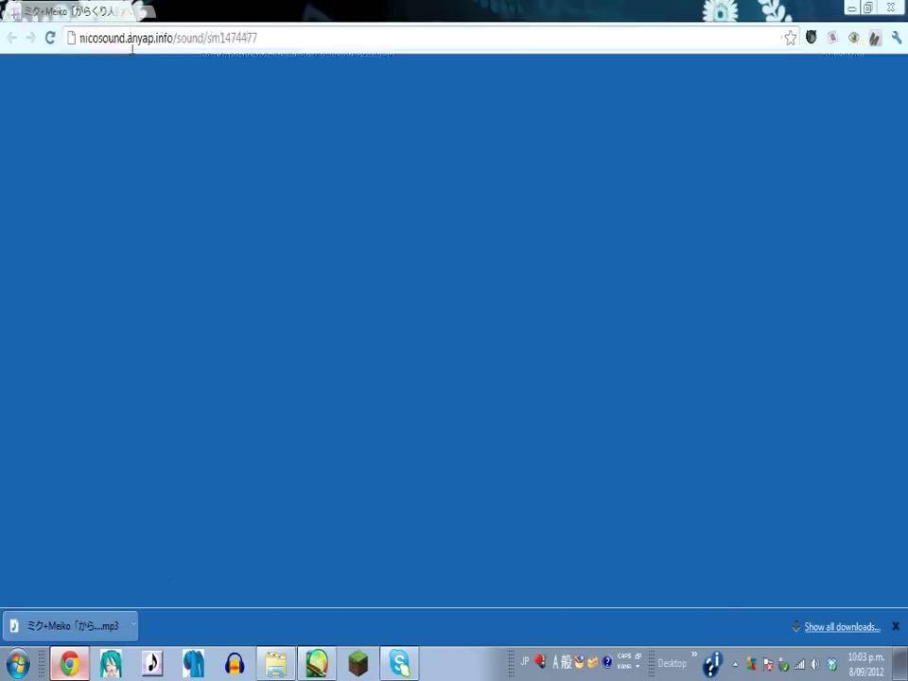
Minimize Chrome to reveal the desktop with the FL Studio 10 shortcut.
key(super+d)
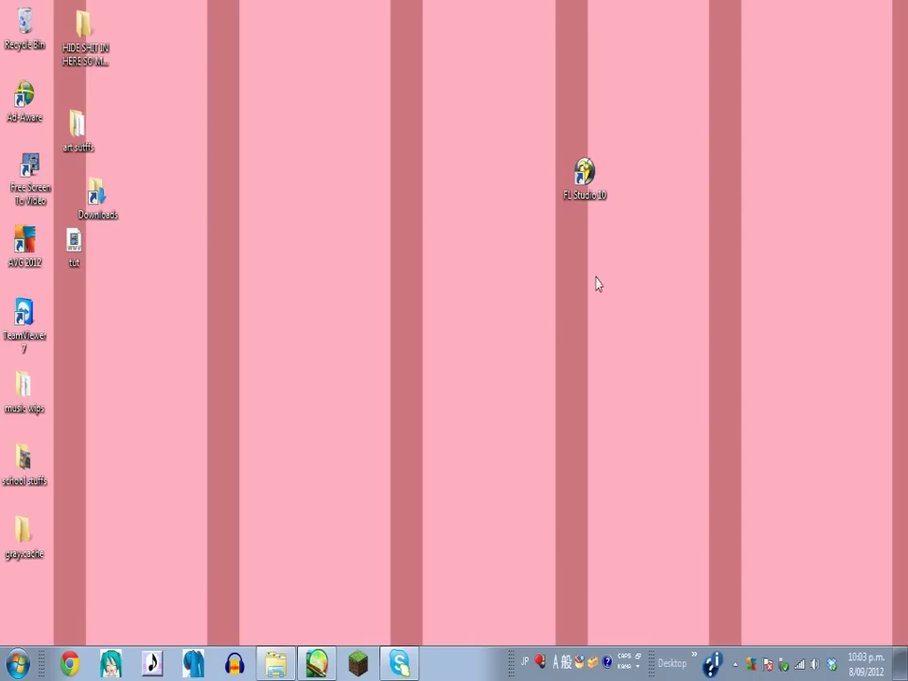
Launch FL Studio 10, dismiss the demo notice, and select the Snare channel.
double_click(585, 173)
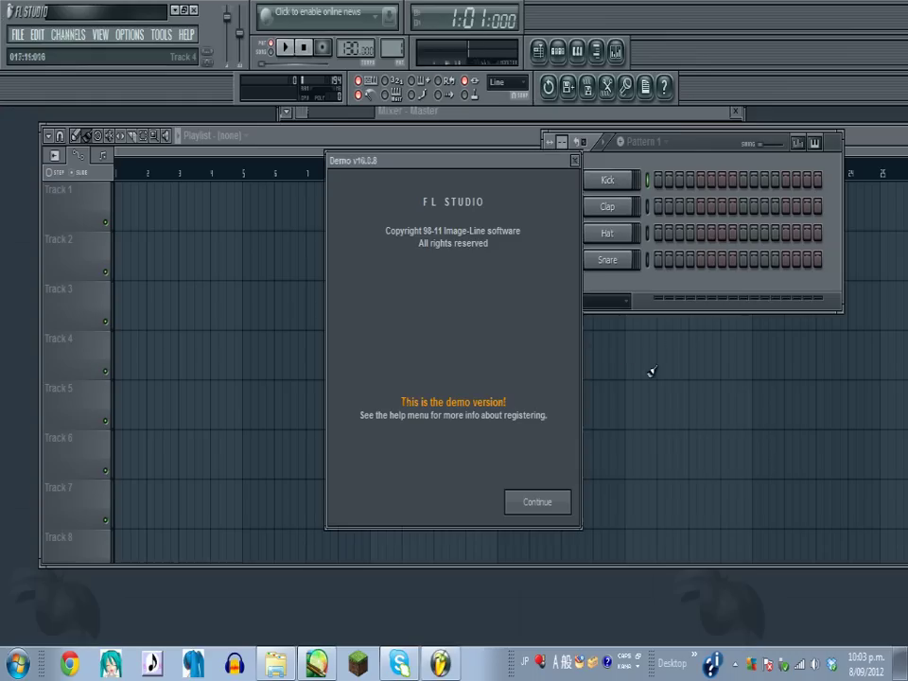
click(544, 506)
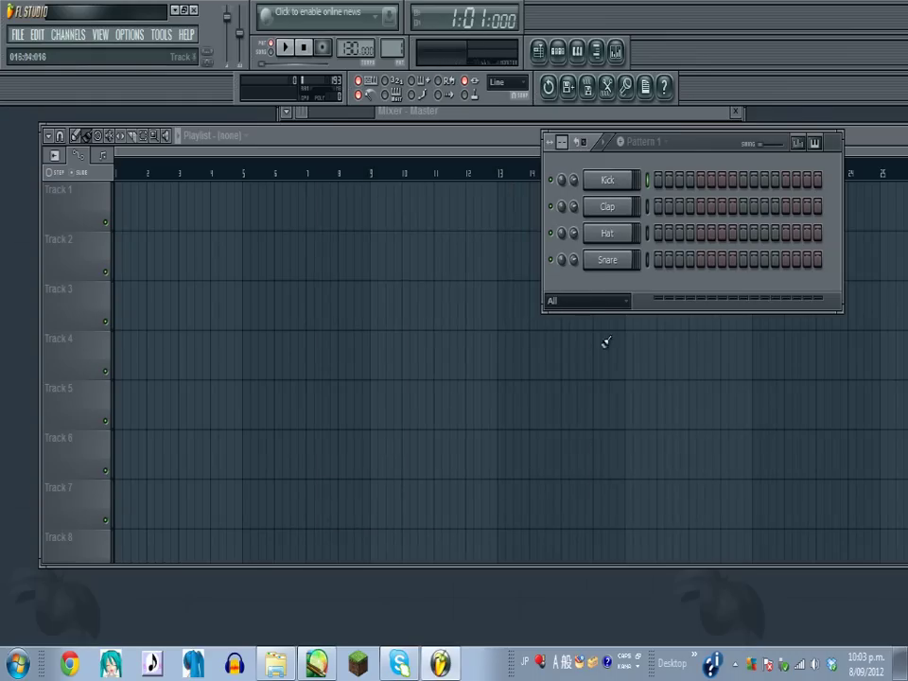
right_click(613, 263)
click(596, 288)
Arrange the Playlist lower and the step sequencer up-left so the mixer shows.
drag(401, 140, 389, 193)
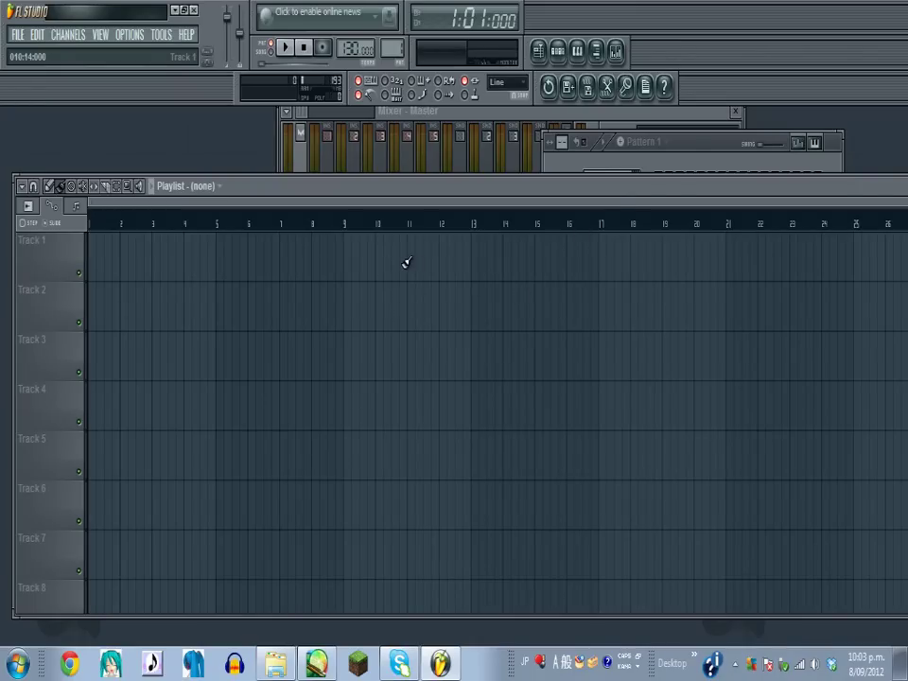
drag(535, 190, 515, 356)
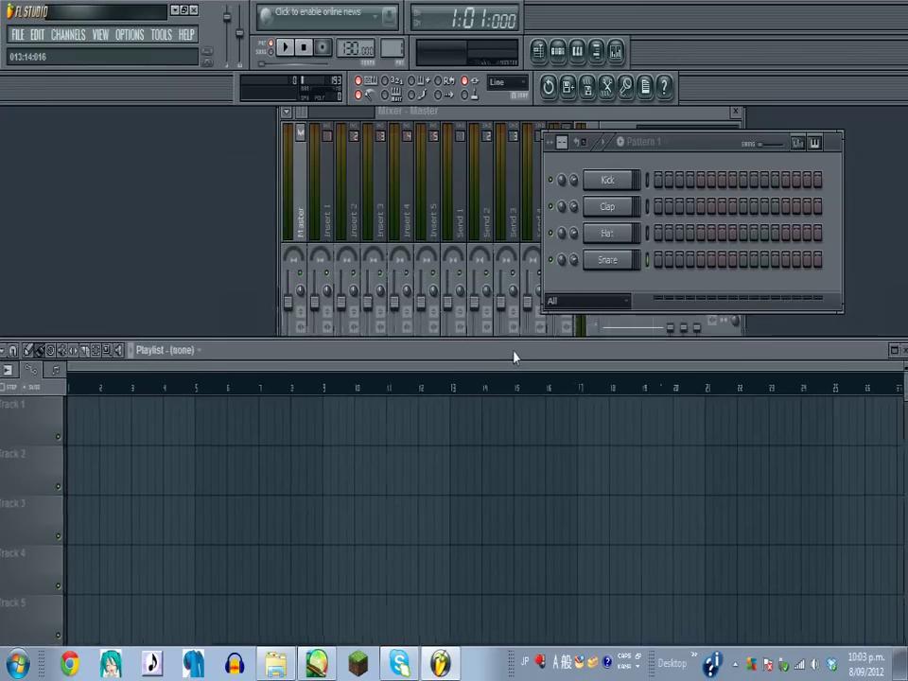
click(632, 143)
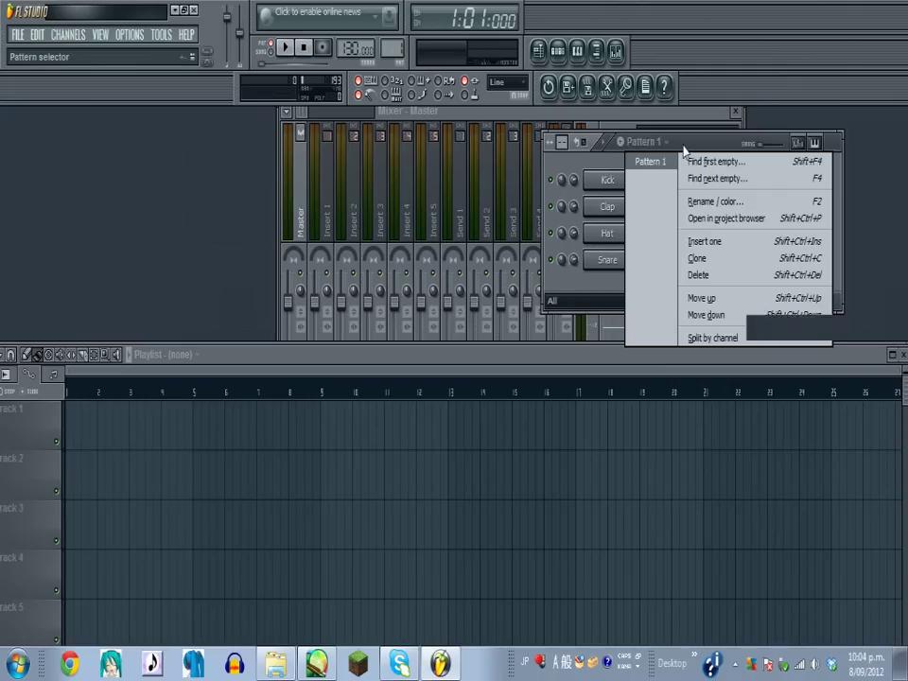
drag(699, 142, 586, 118)
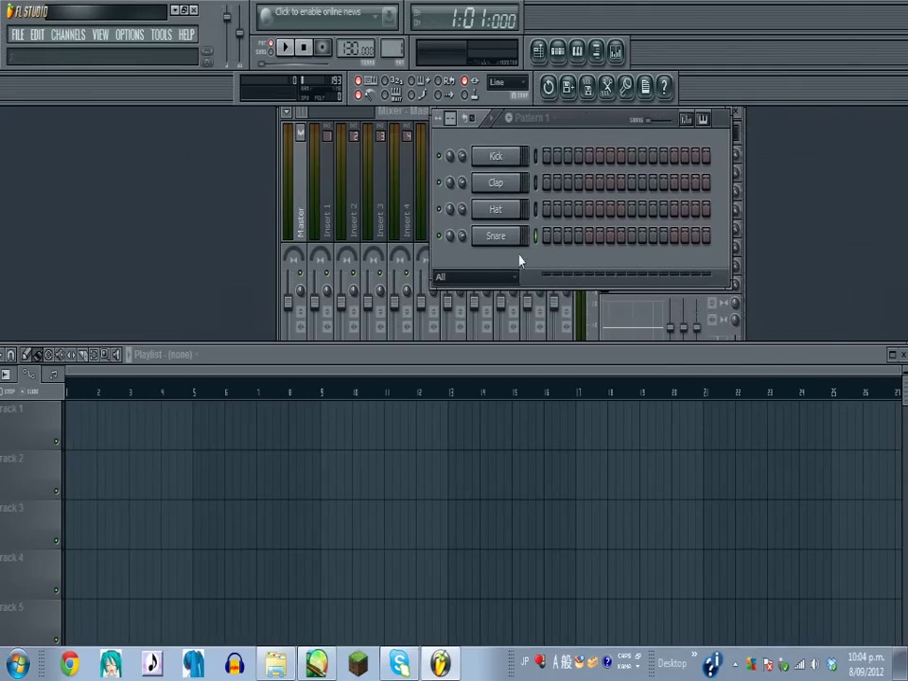
Load the Miku+Meiko MP3 from Downloads into an audio editor and send it to the playlist.
click(620, 93)
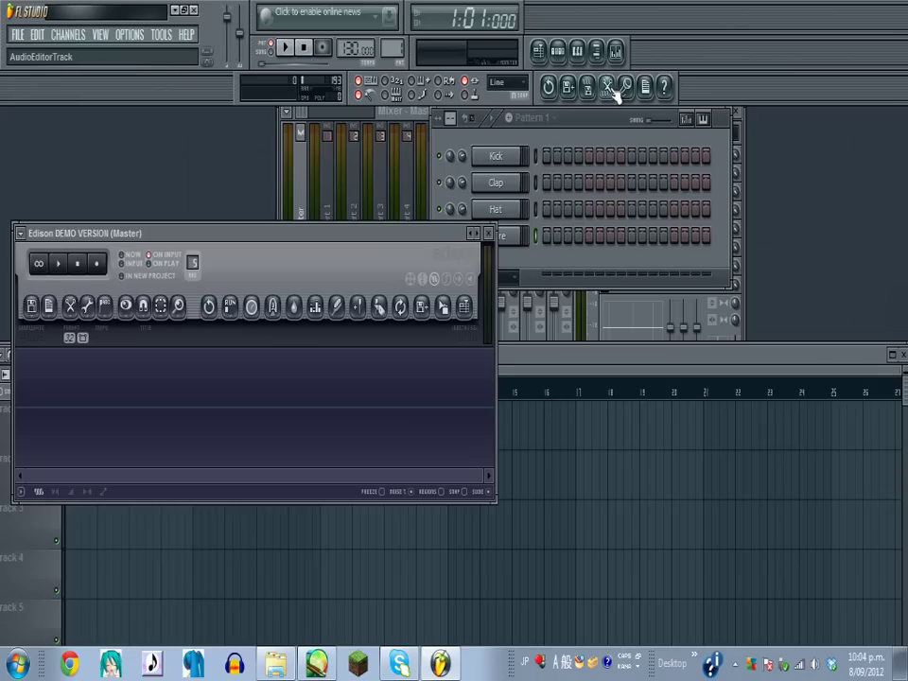
drag(195, 250, 284, 177)
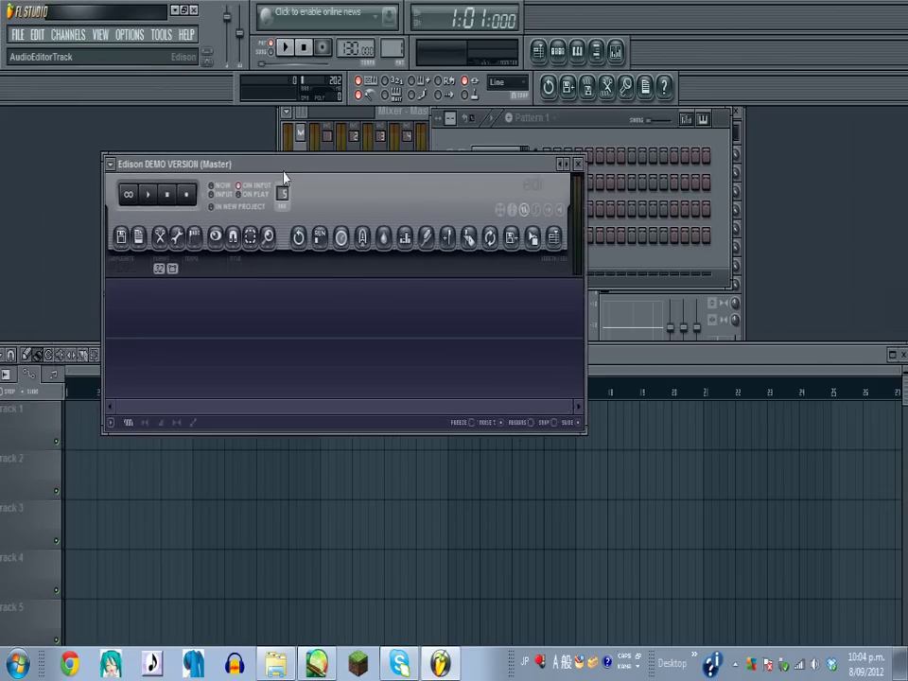
click(121, 243)
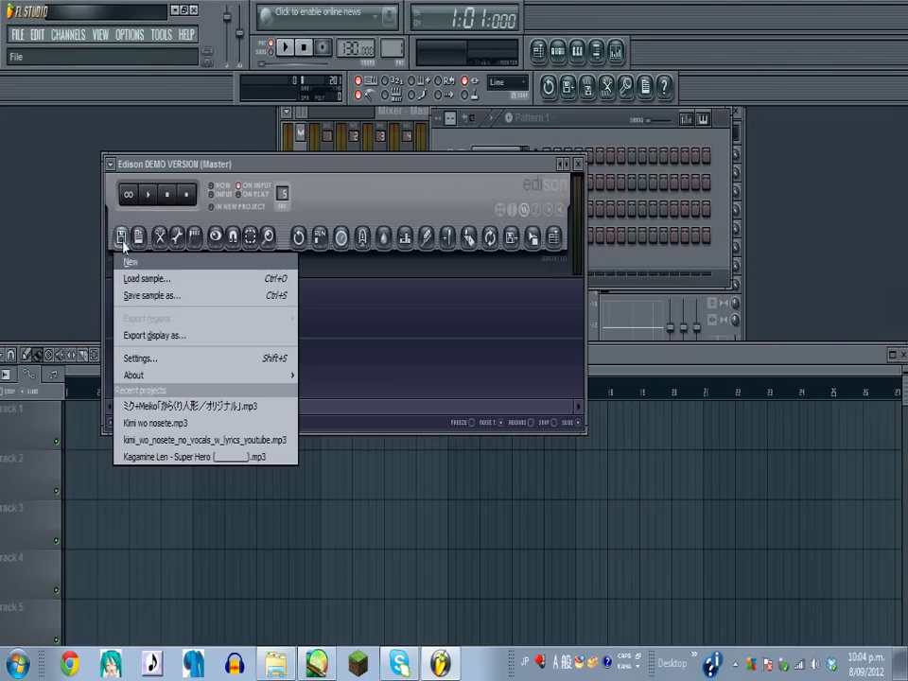
click(137, 279)
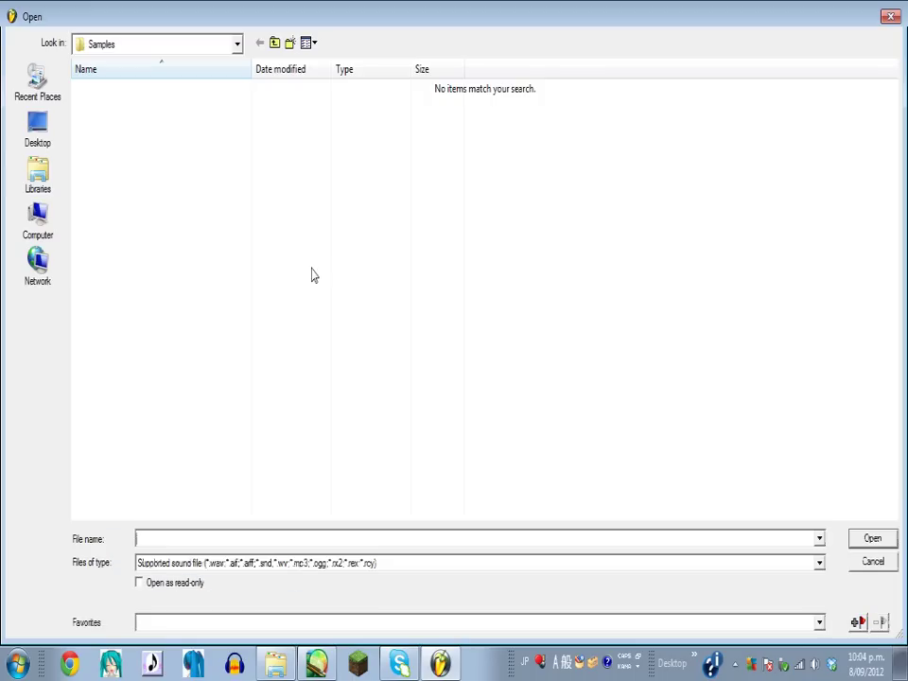
click(38, 130)
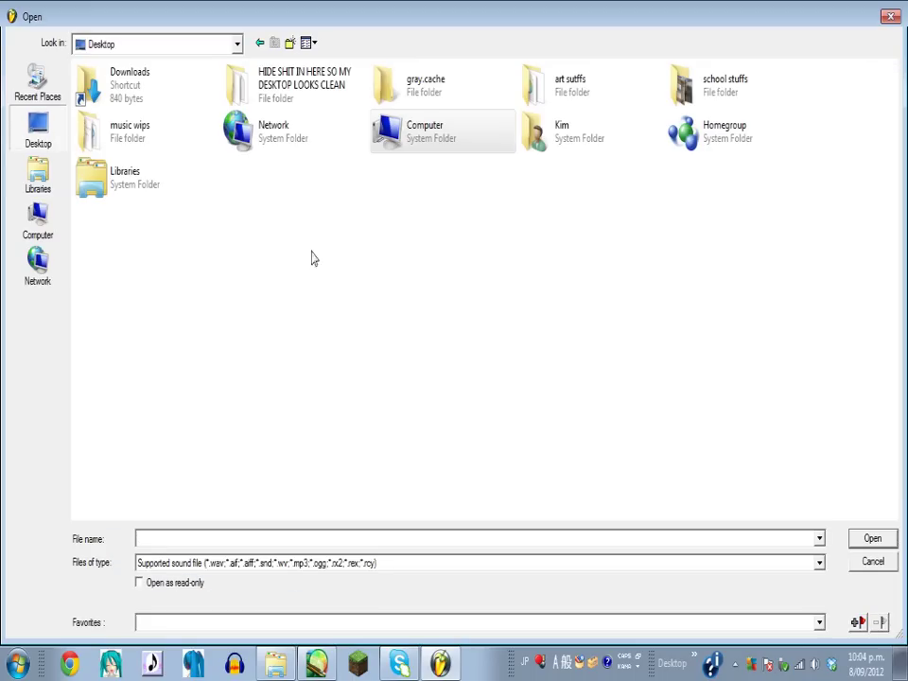
double_click(132, 85)
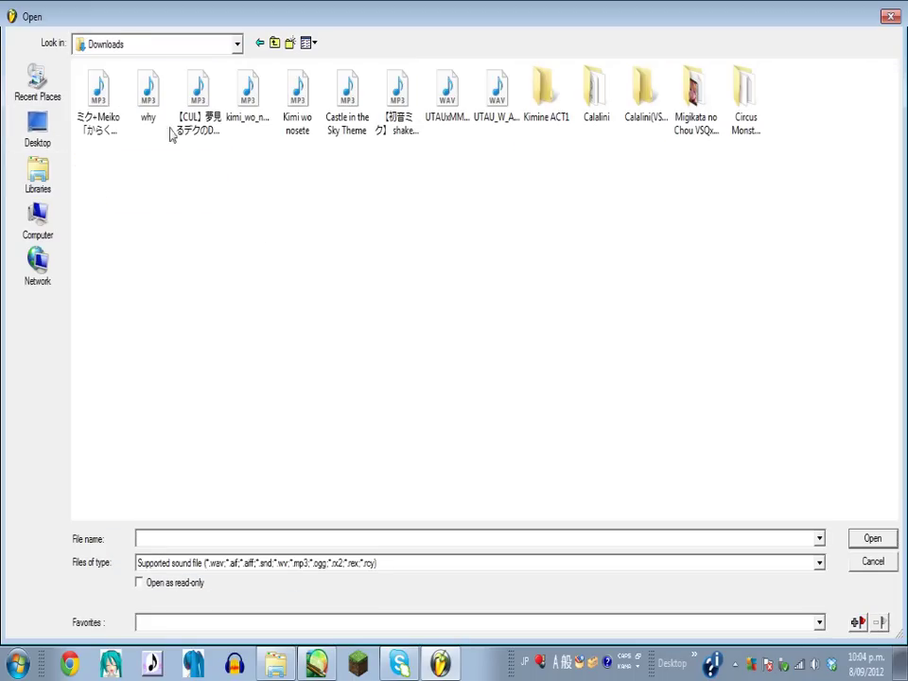
double_click(99, 94)
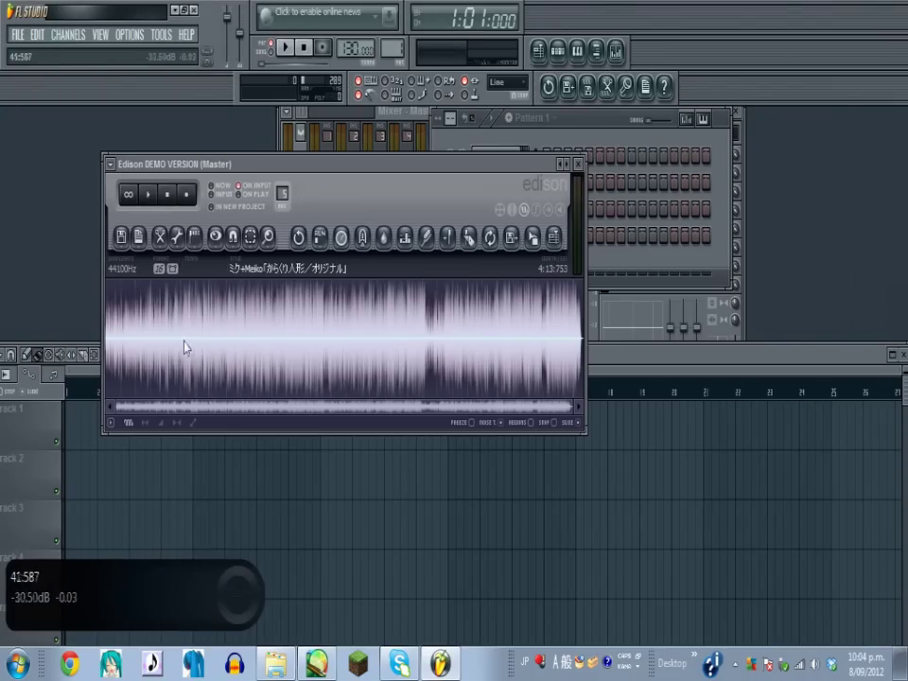
click(557, 248)
click(577, 165)
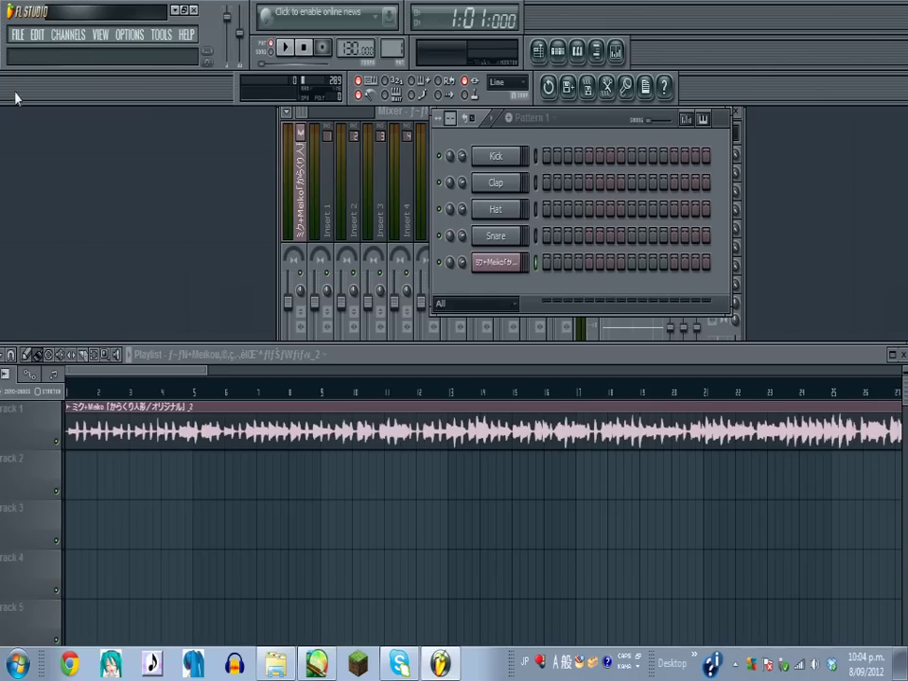
Toggle the Playlist with F5 and move it slightly lower beneath the mixer.
click(102, 39)
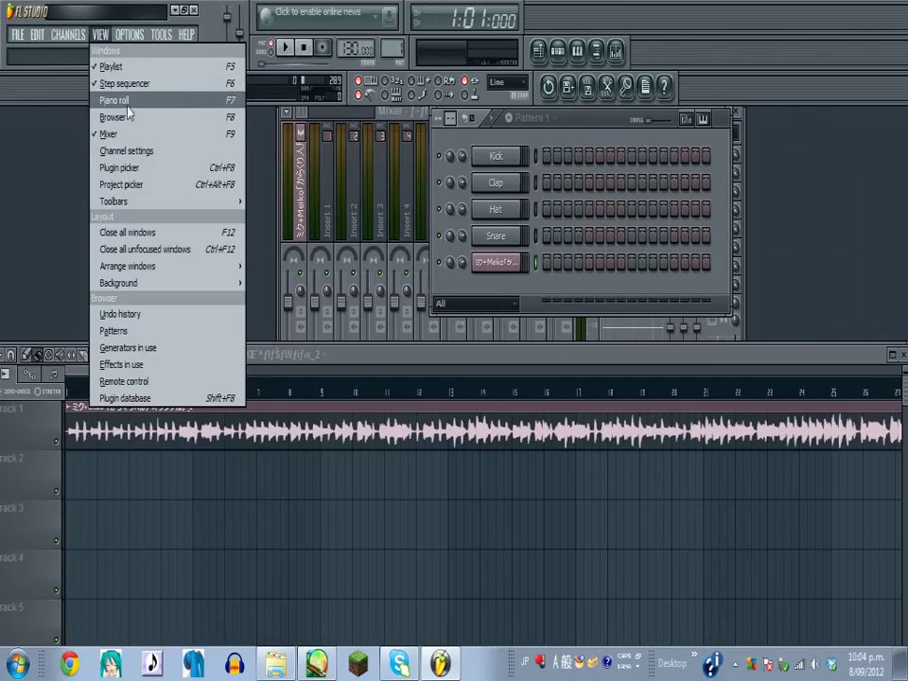
click(45, 152)
key(F5)
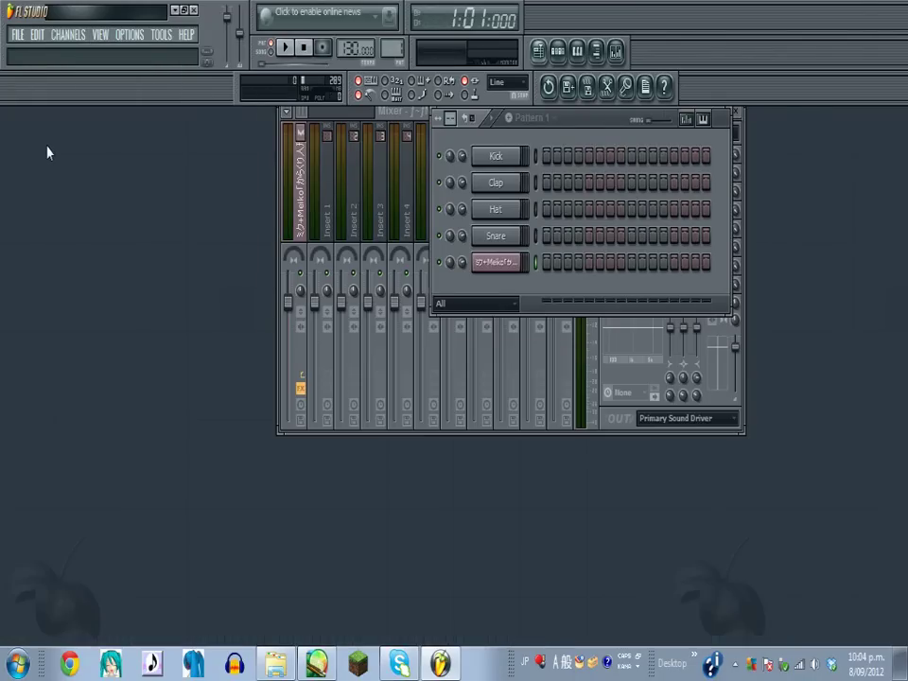
key(F5)
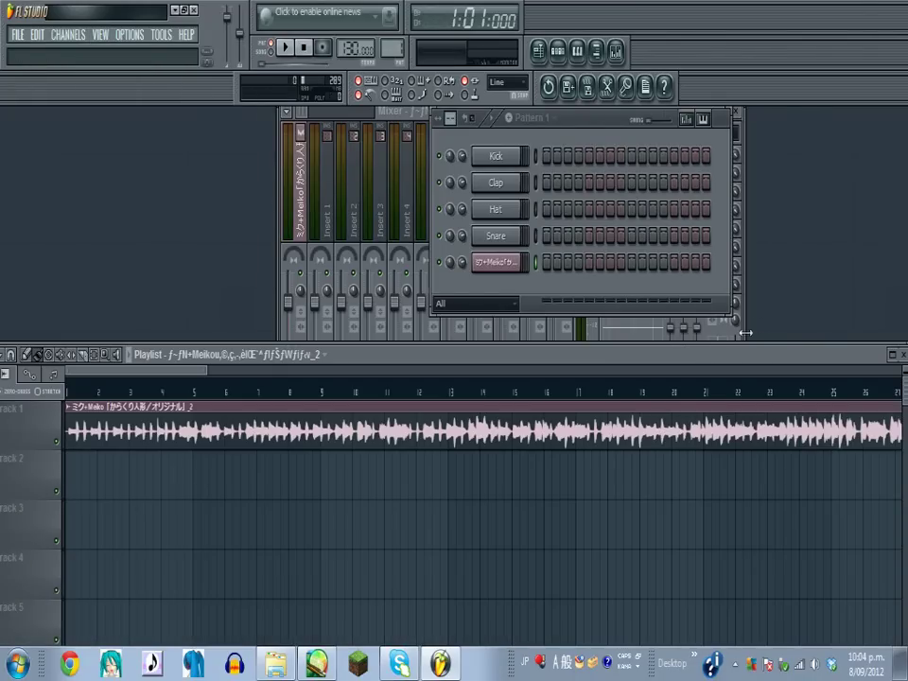
drag(738, 354, 734, 379)
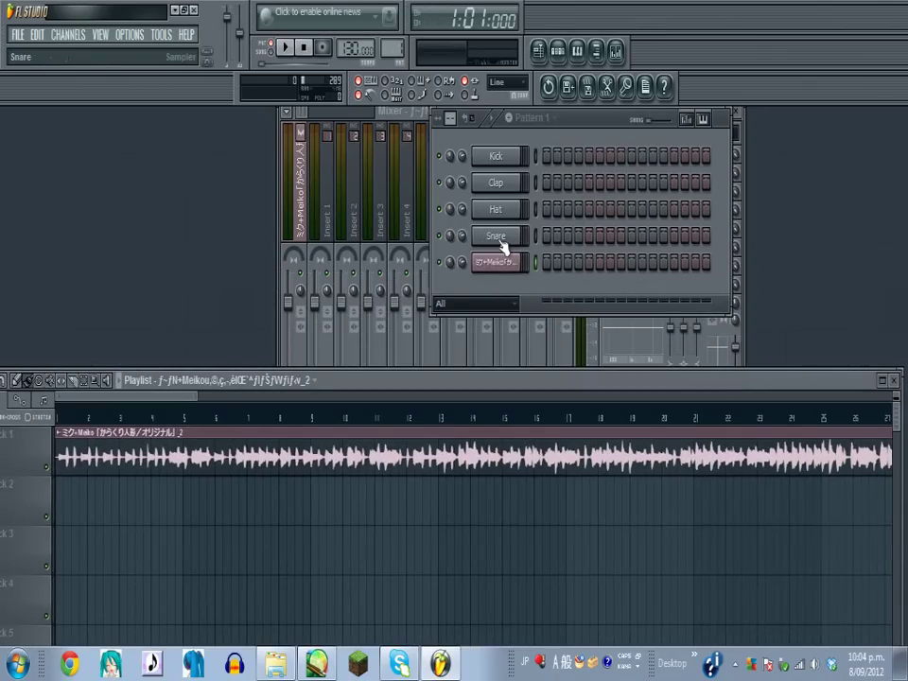
Delete the Snare, Hat and Clap channels from Pattern 1.
right_click(503, 247)
click(542, 465)
click(524, 398)
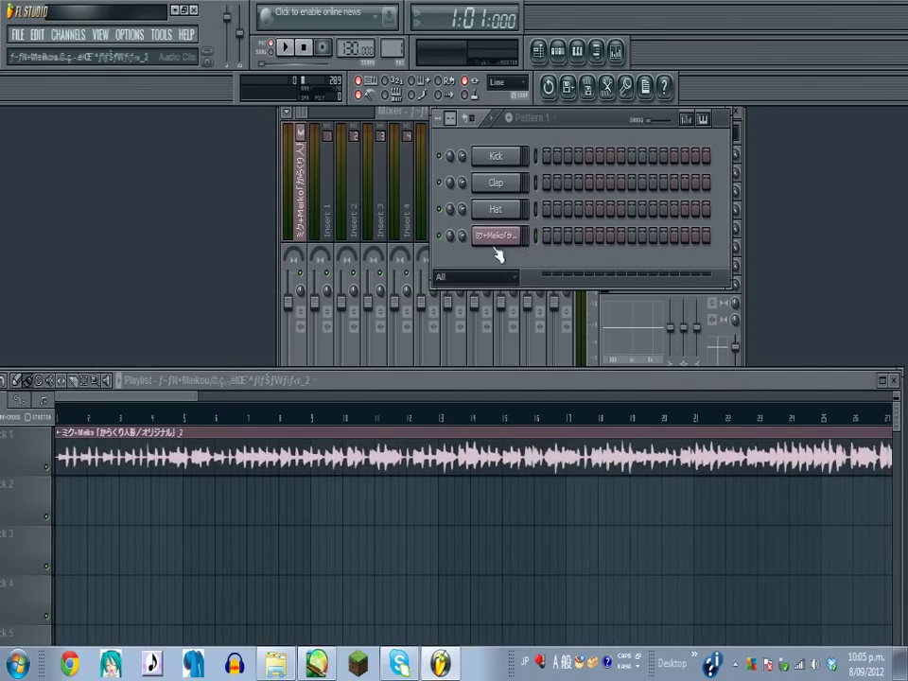
right_click(498, 232)
click(542, 444)
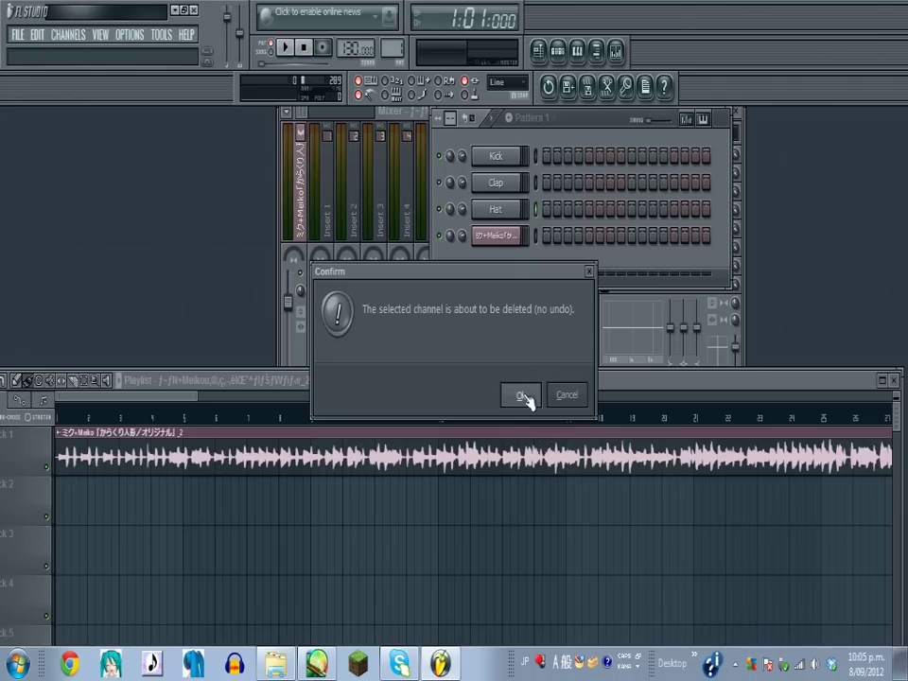
click(524, 399)
right_click(497, 187)
click(538, 416)
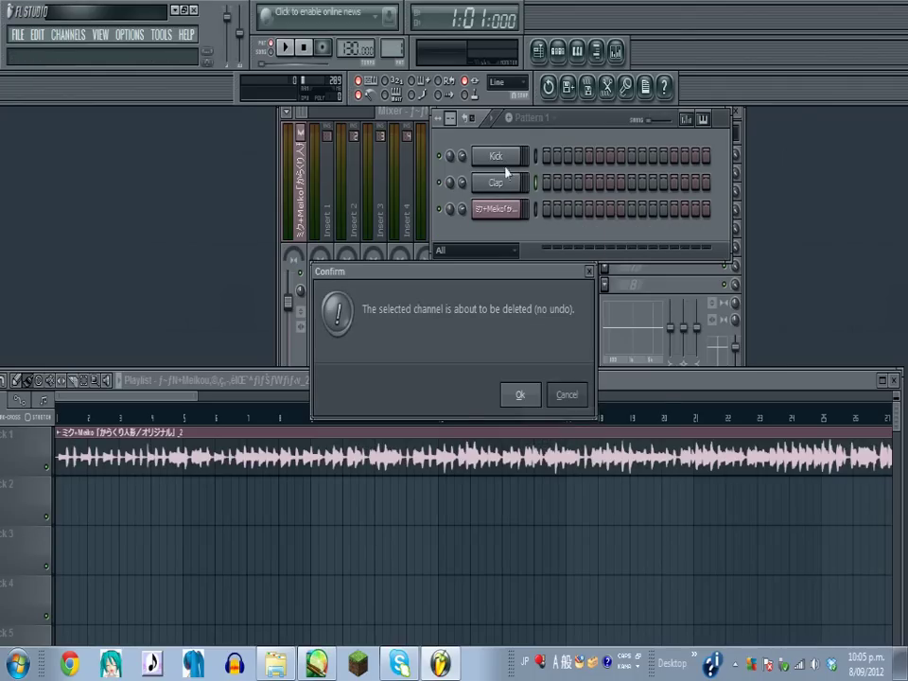
click(523, 398)
Replace the Kick channel with a 3x Osc synth and close its settings.
right_click(516, 154)
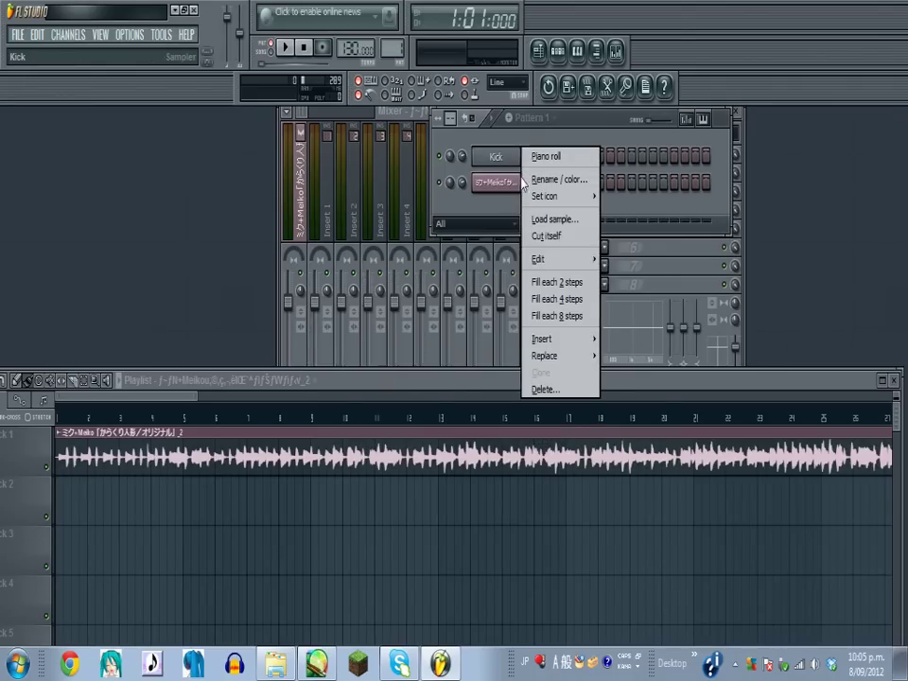
mouse_move(547, 356)
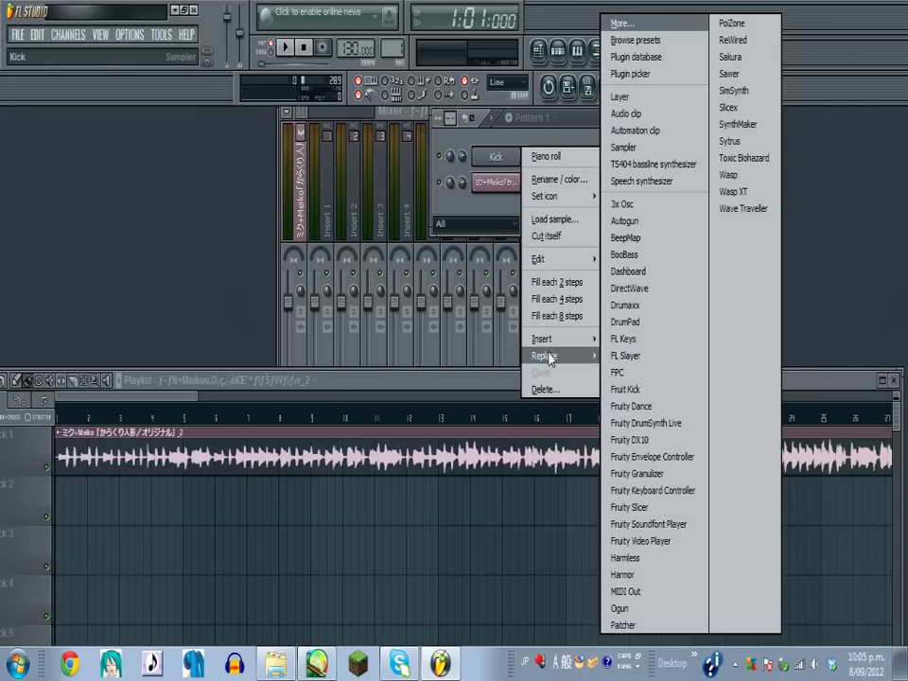
click(665, 207)
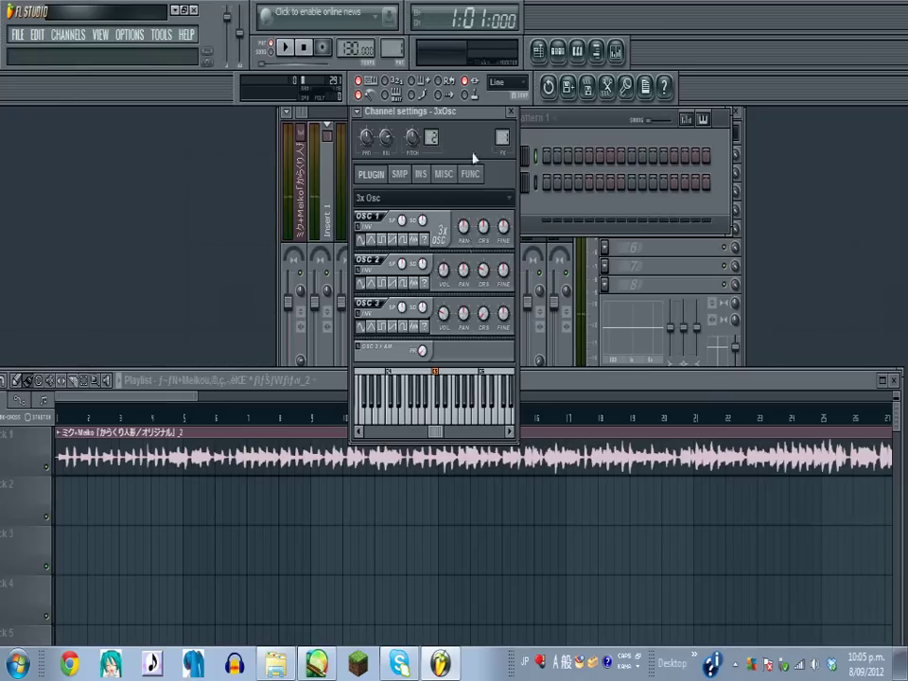
drag(501, 115, 472, 158)
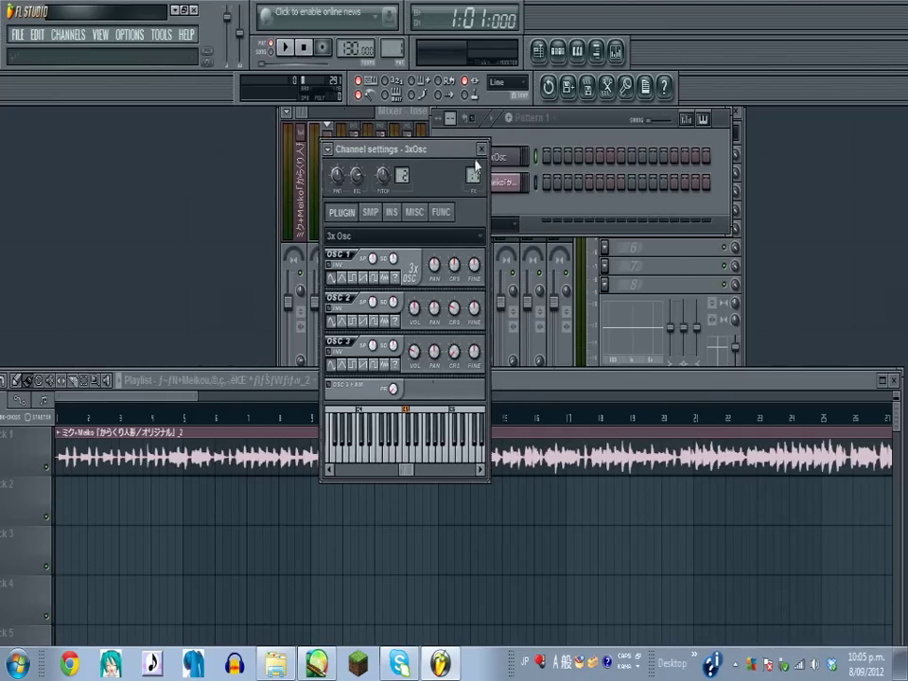
click(482, 151)
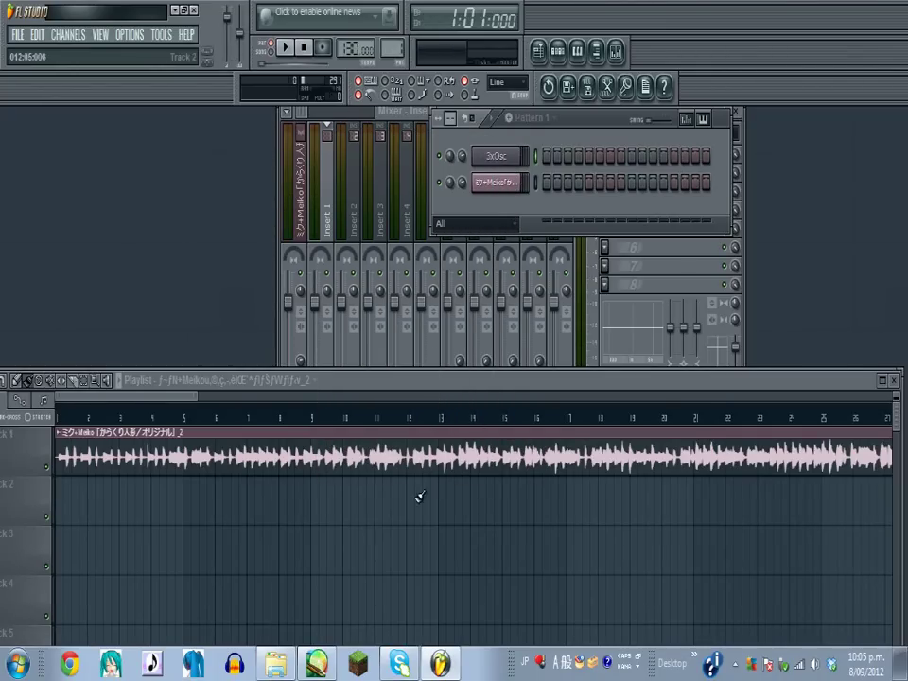
Create a new pattern and place a Pattern 1 clip on Track 2, stretching it right.
key(alt+p)
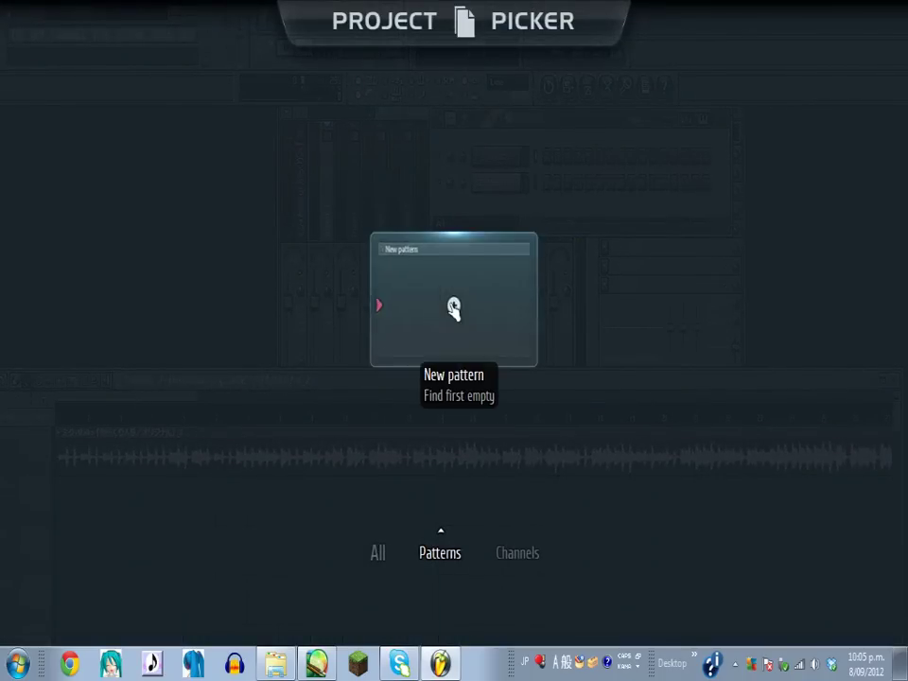
click(454, 306)
click(82, 488)
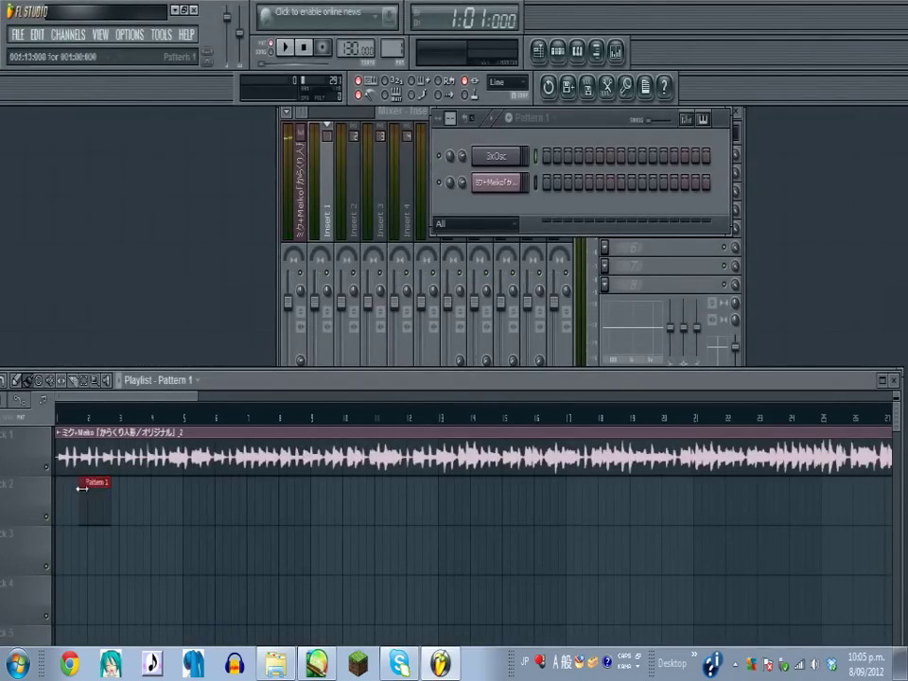
drag(100, 486, 903, 460)
scroll(227, 424, down, 5)
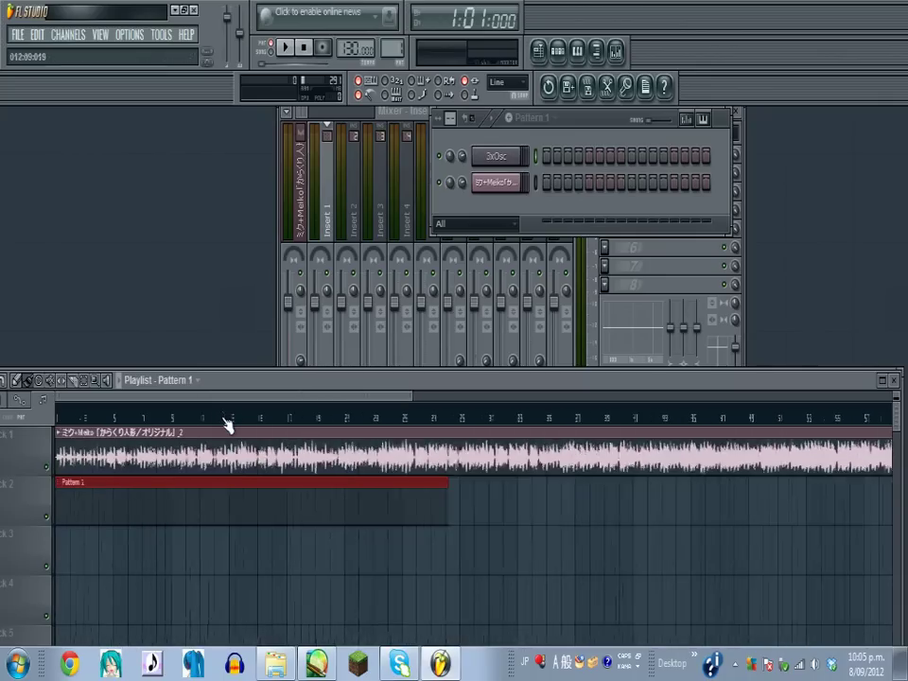
click(239, 502)
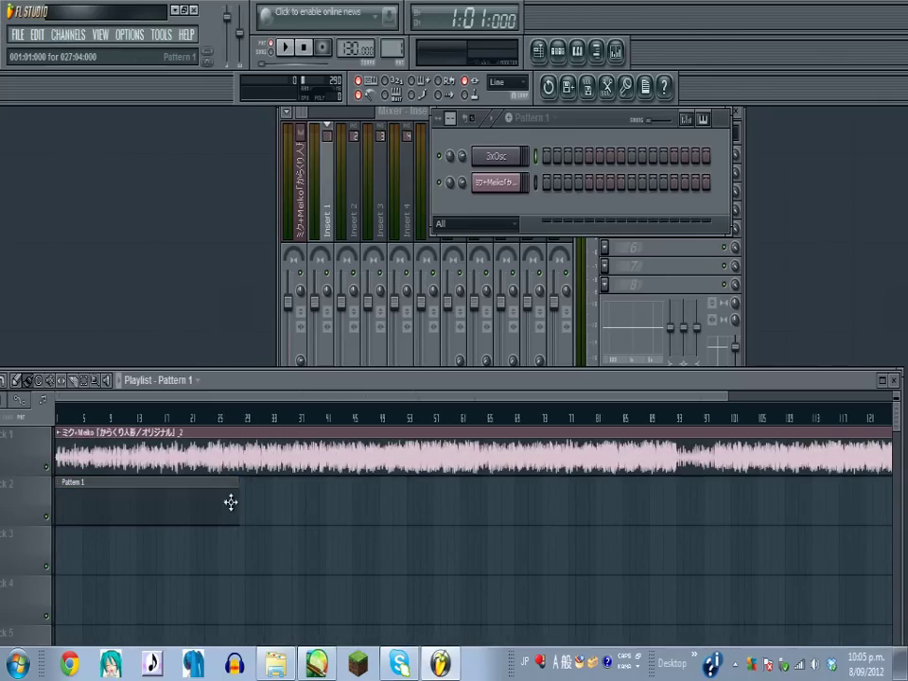
drag(236, 498, 767, 463)
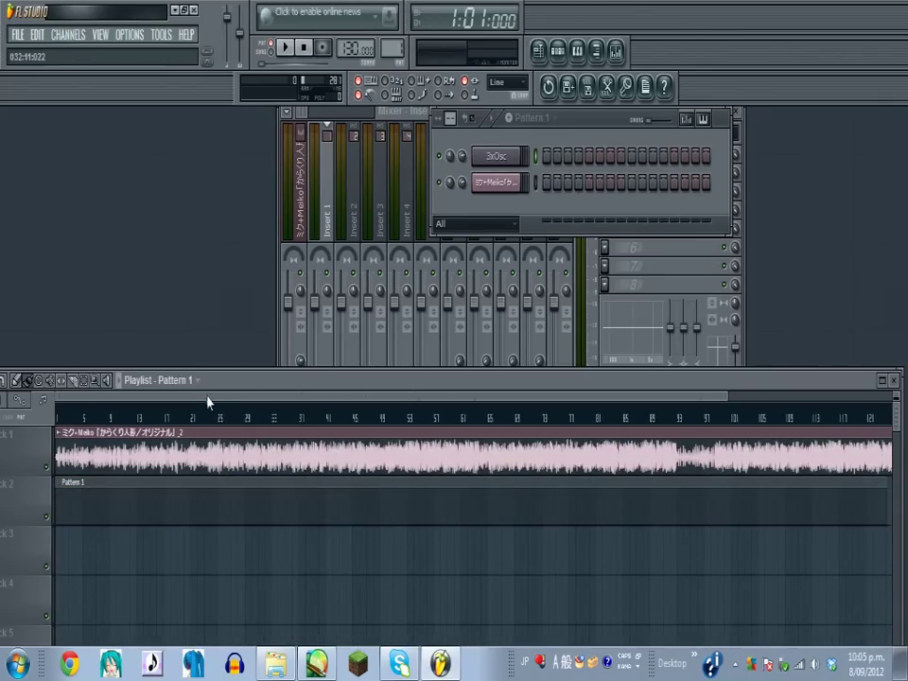
Extend the Pattern 1 clip to bar 137 to match the vocal's length.
drag(207, 399, 486, 399)
drag(545, 502, 637, 502)
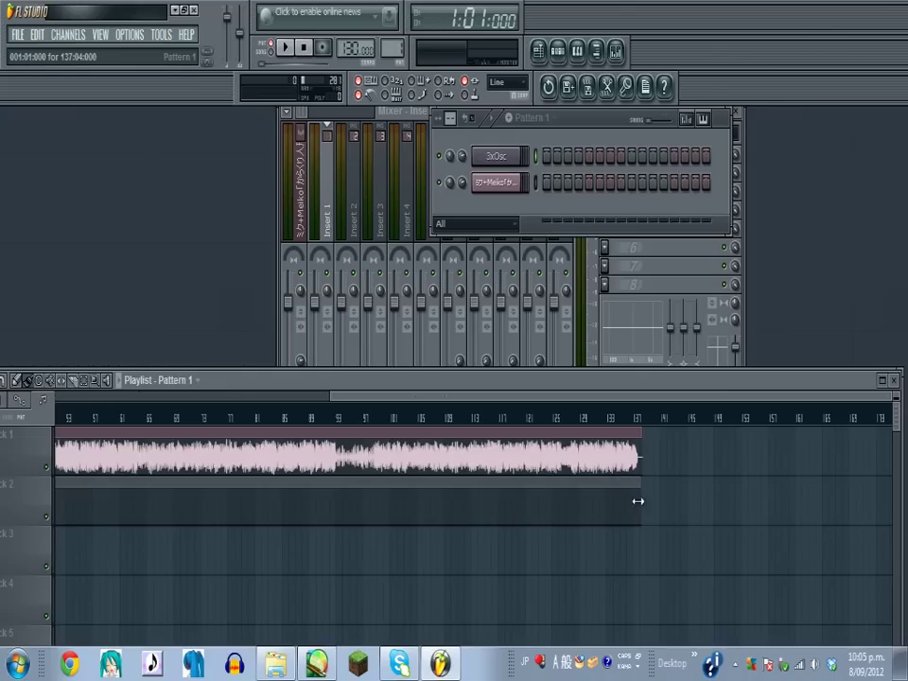
drag(472, 402, 90, 438)
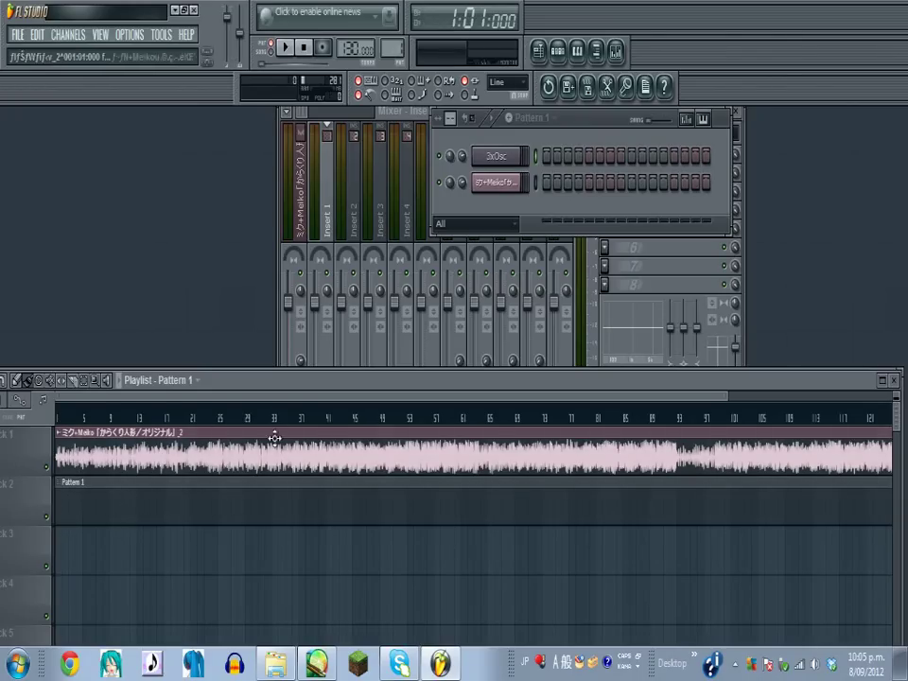
scroll(142, 405, right, 2)
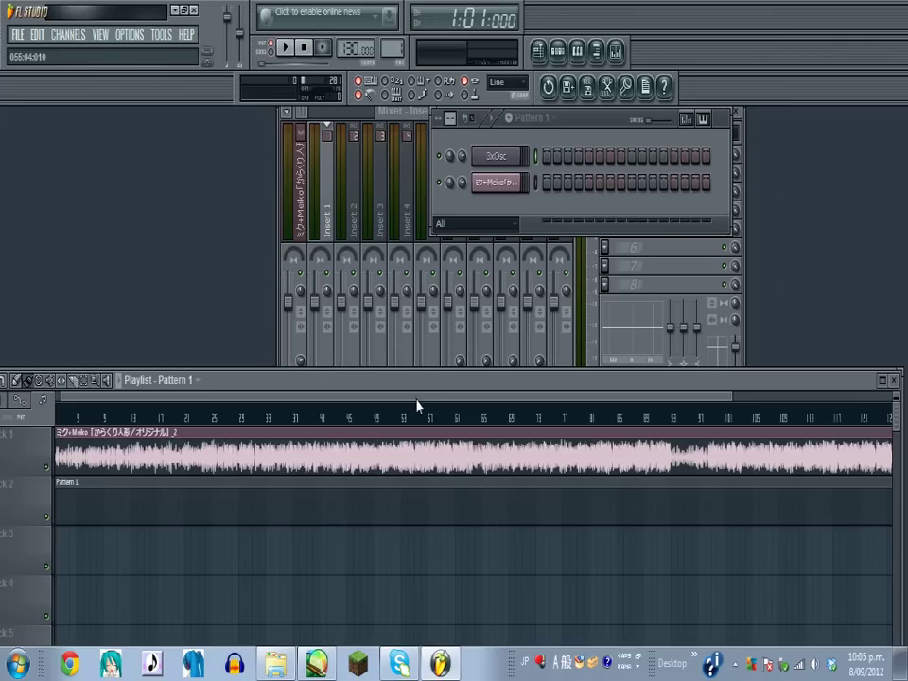
scroll(417, 416, right, 3)
drag(364, 397, 628, 465)
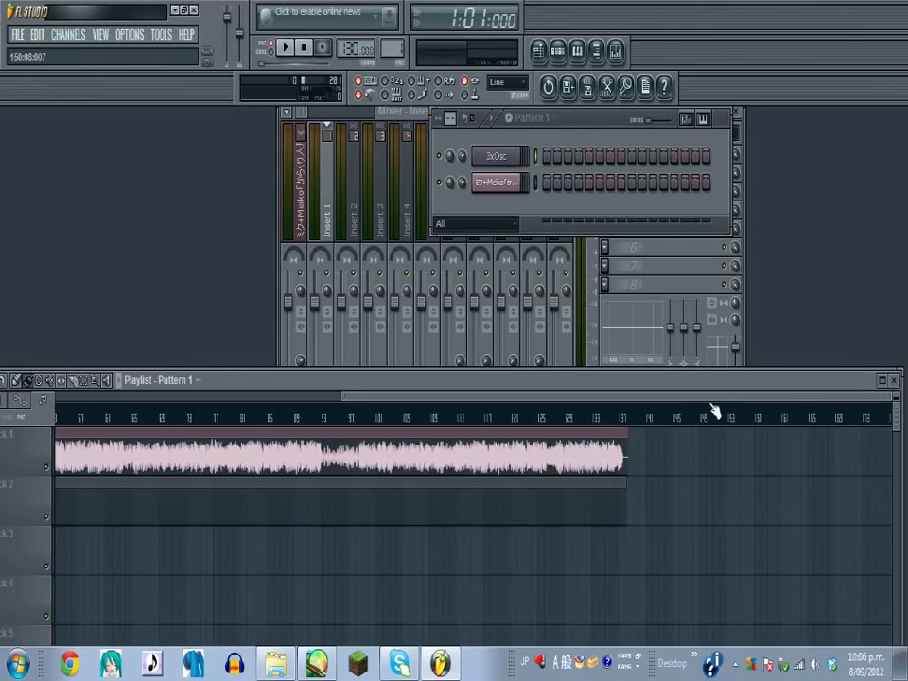
scroll(367, 420, down, 3)
scroll(171, 419, up, 2)
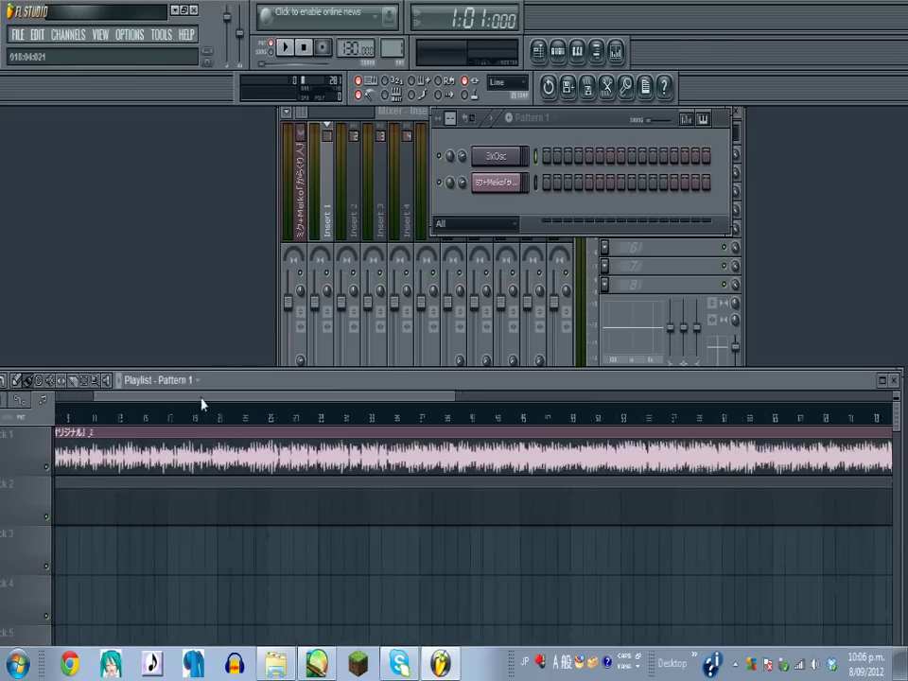
scroll(203, 401, up, 3)
drag(411, 399, 382, 397)
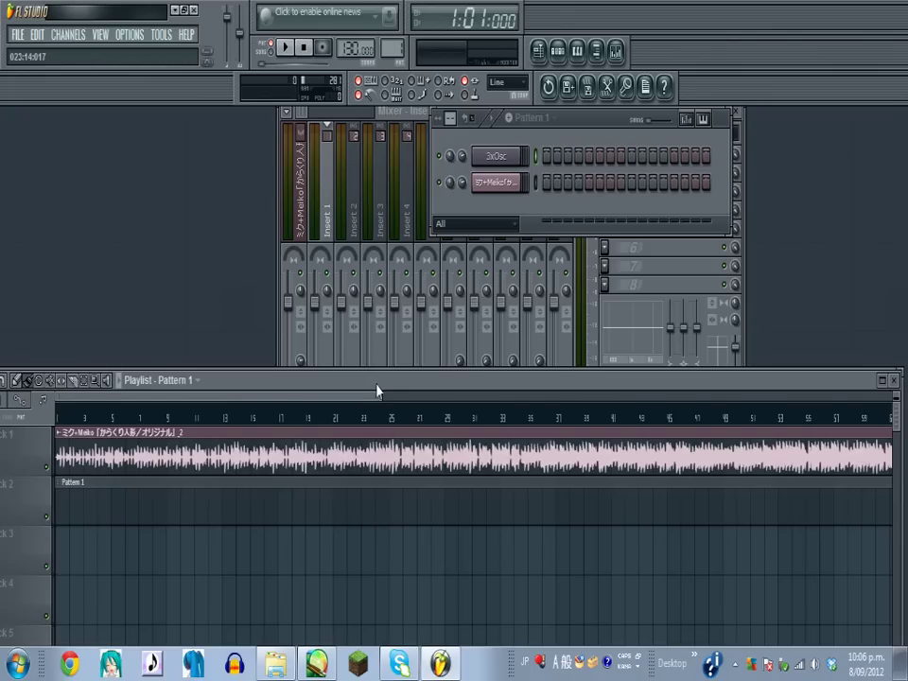
drag(377, 390, 383, 391)
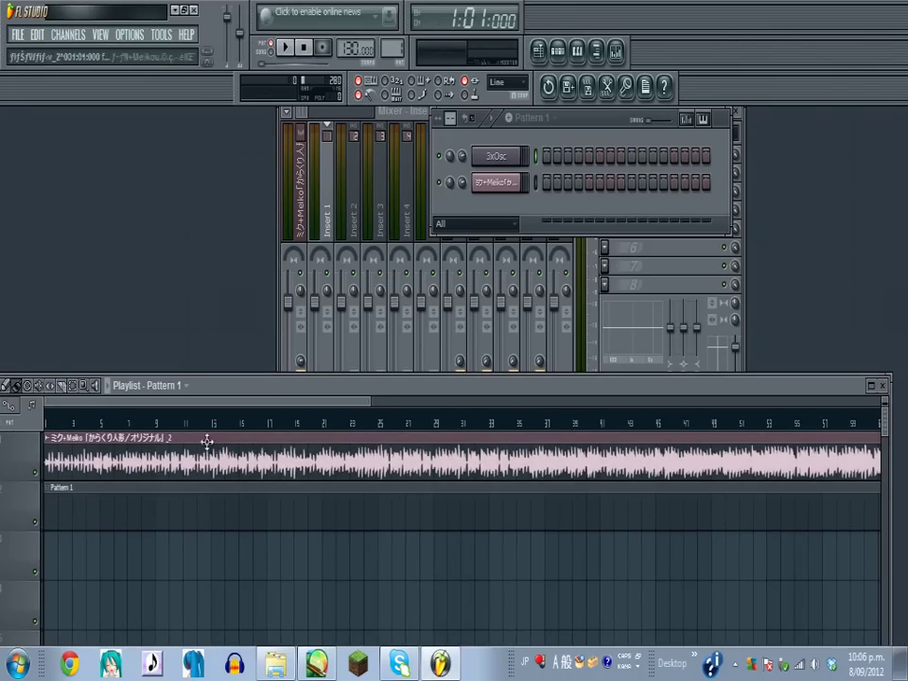
scroll(105, 422, down, 1)
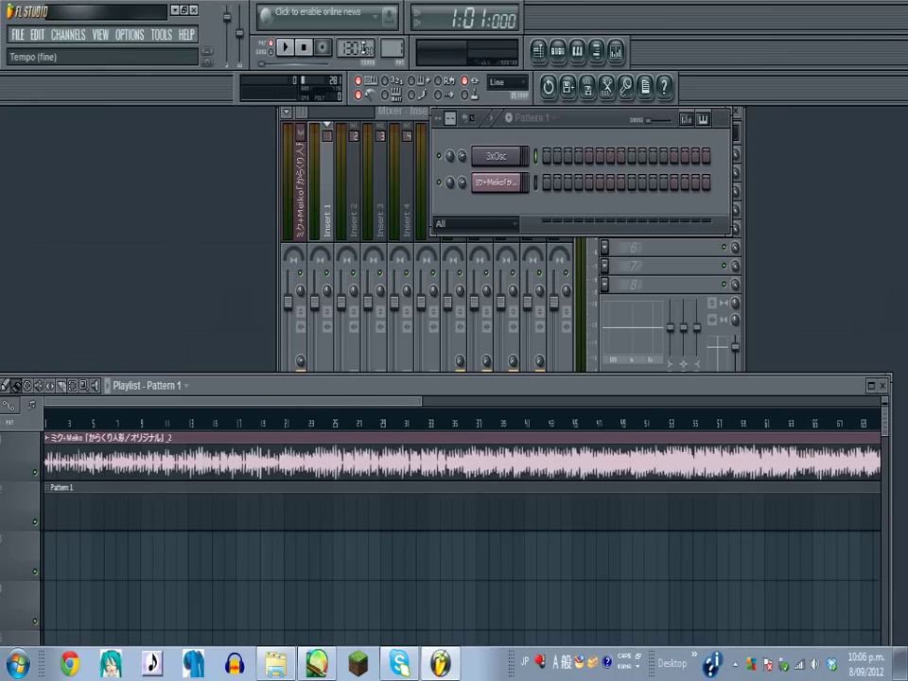
Open and dismiss the tempo options while briefly playing and stopping the song.
right_click(360, 51)
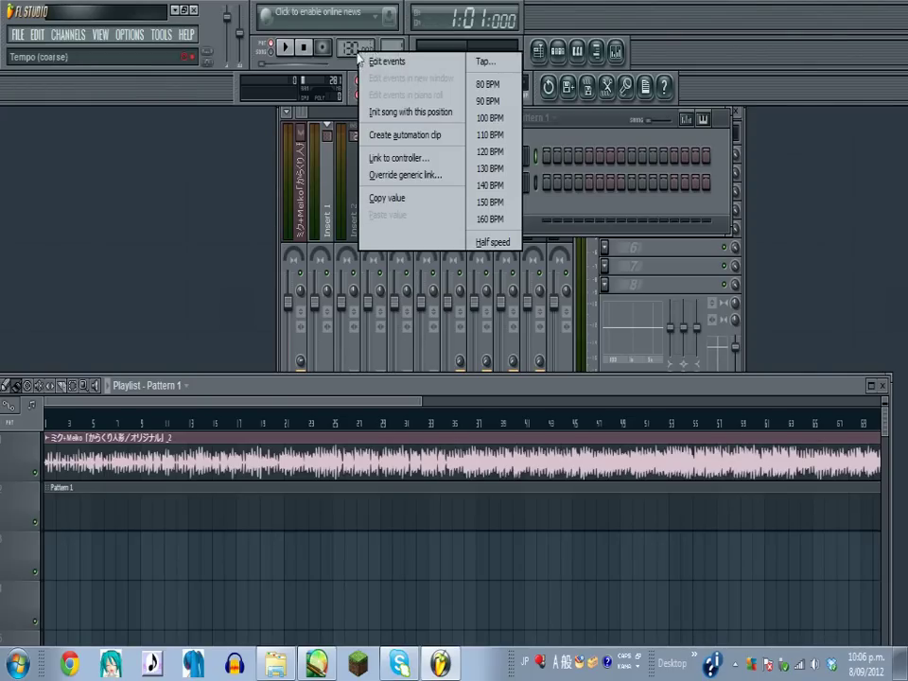
click(692, 64)
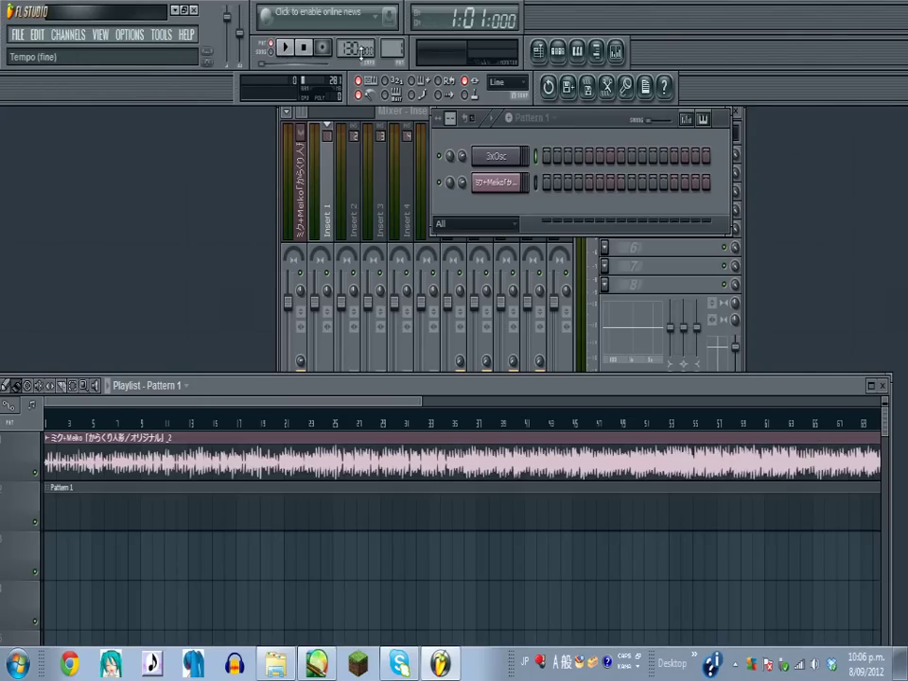
click(289, 49)
right_click(355, 49)
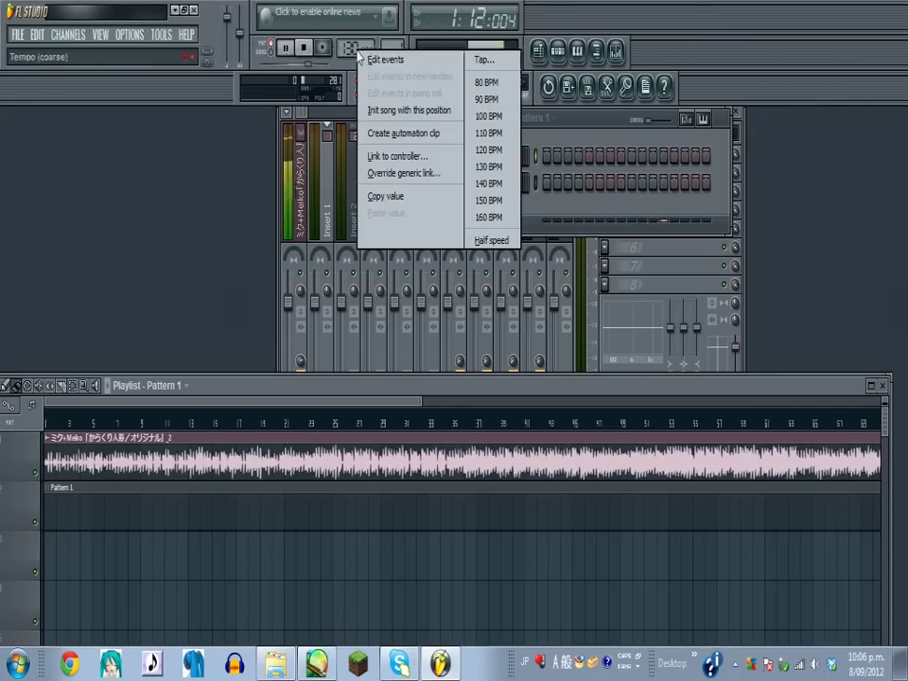
click(303, 46)
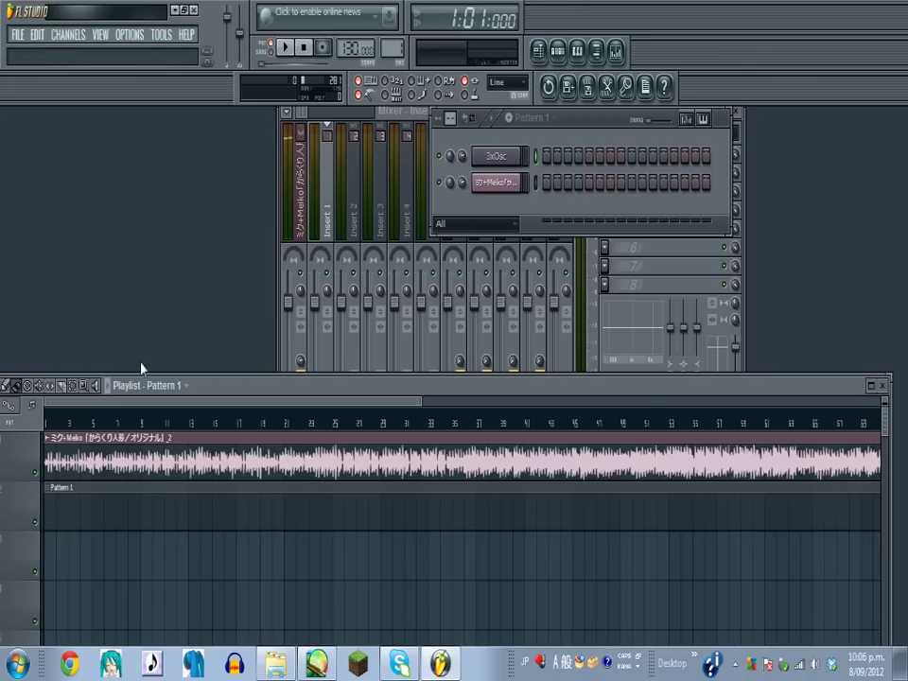
Rewind to bar 1, enlarge the playlist to show more tracks, and play the song.
click(57, 421)
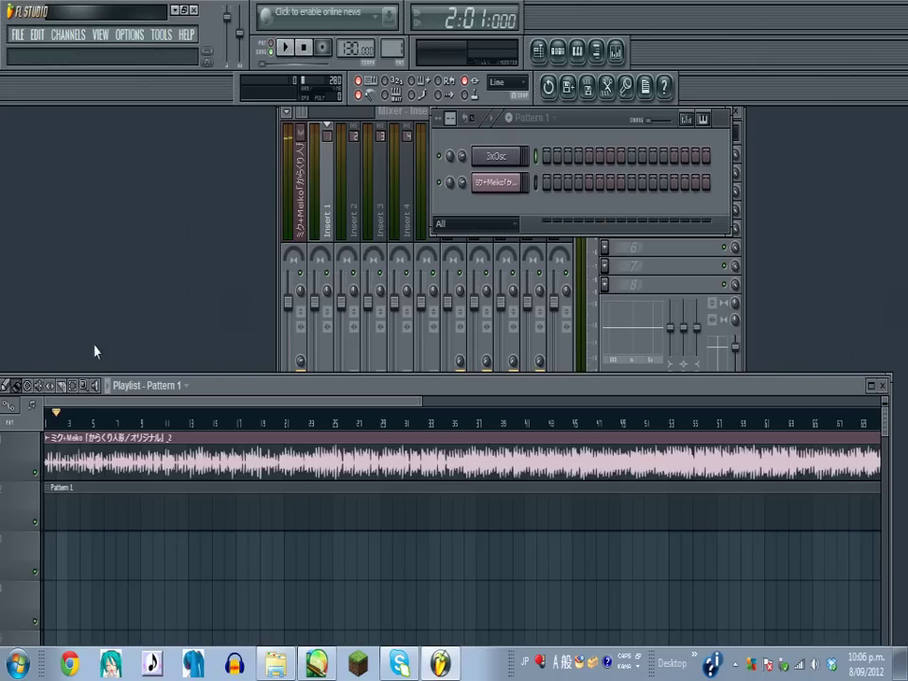
click(46, 418)
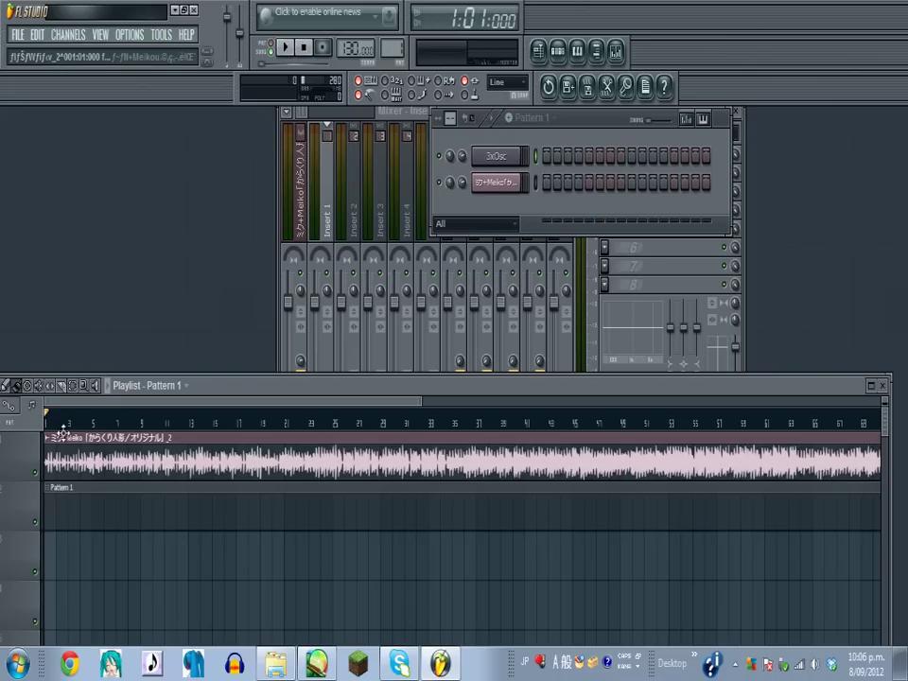
drag(473, 395, 303, 249)
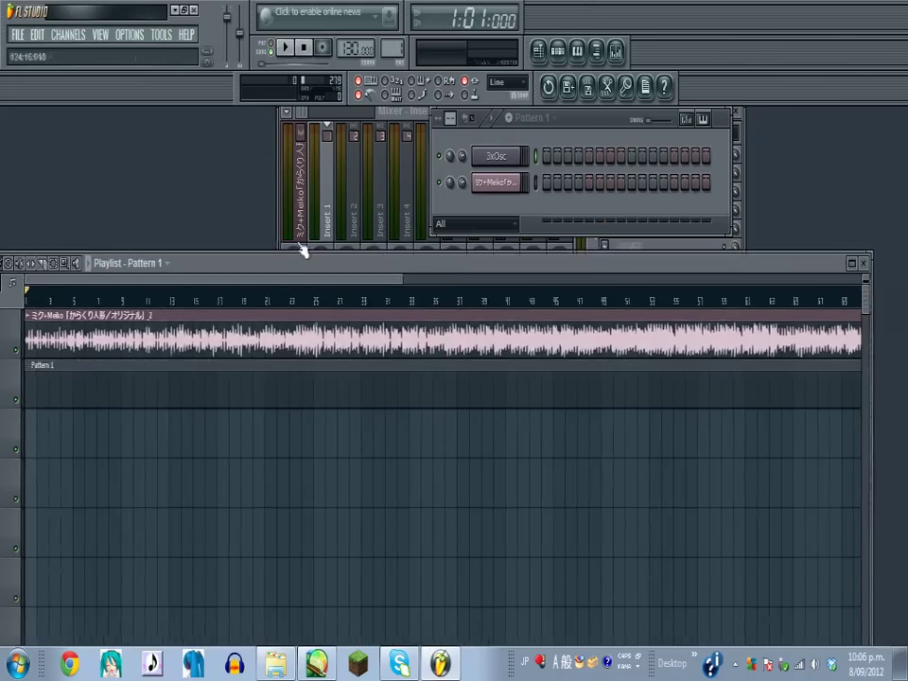
click(286, 46)
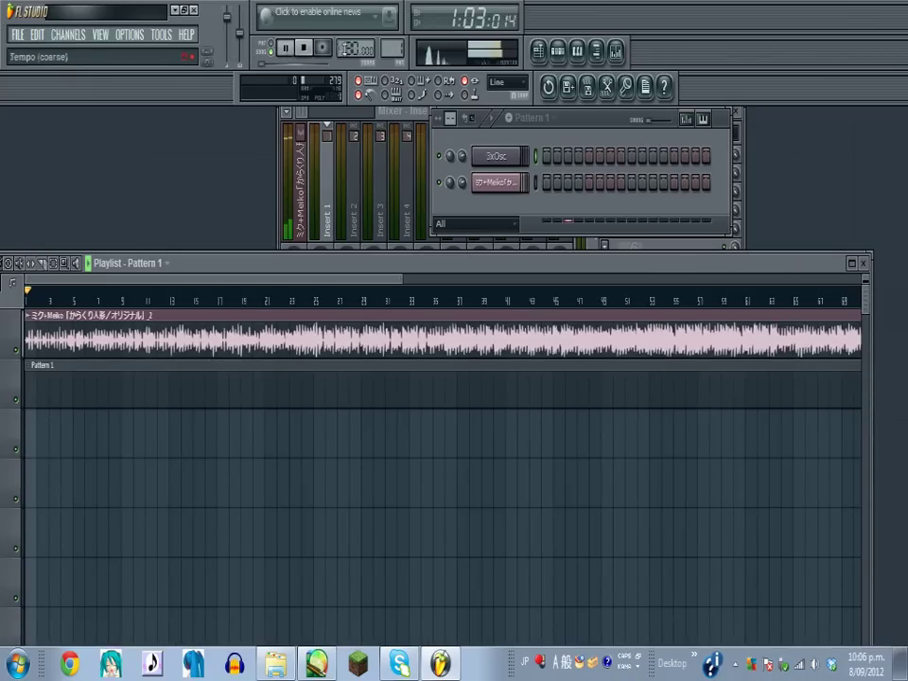
right_click(355, 47)
Tap the tempo along with the vocal's beat, settling around 142 BPM.
click(479, 60)
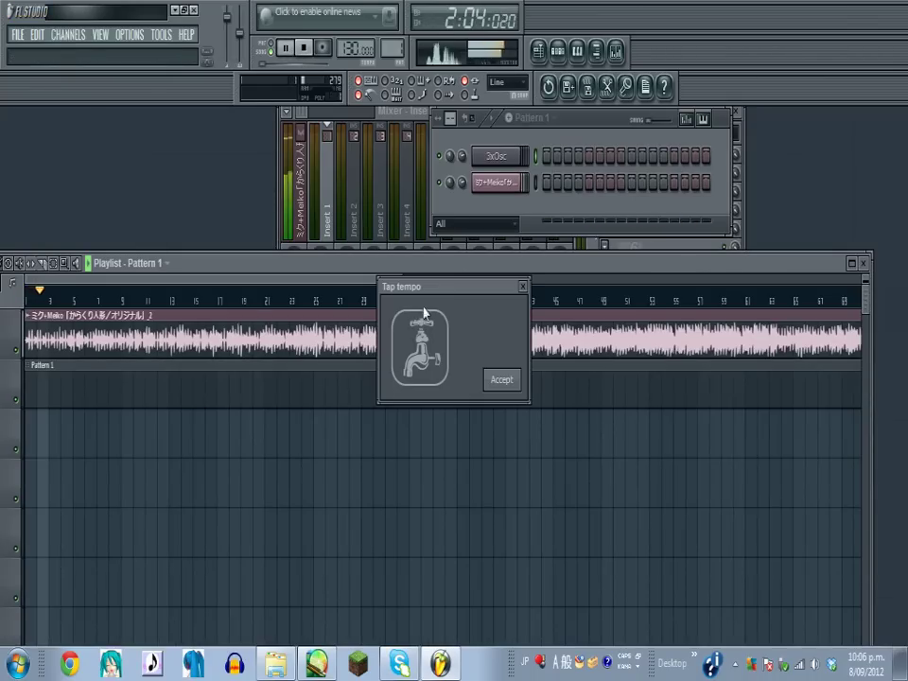
click(420, 327)
click(421, 331)
click(423, 341)
click(426, 357)
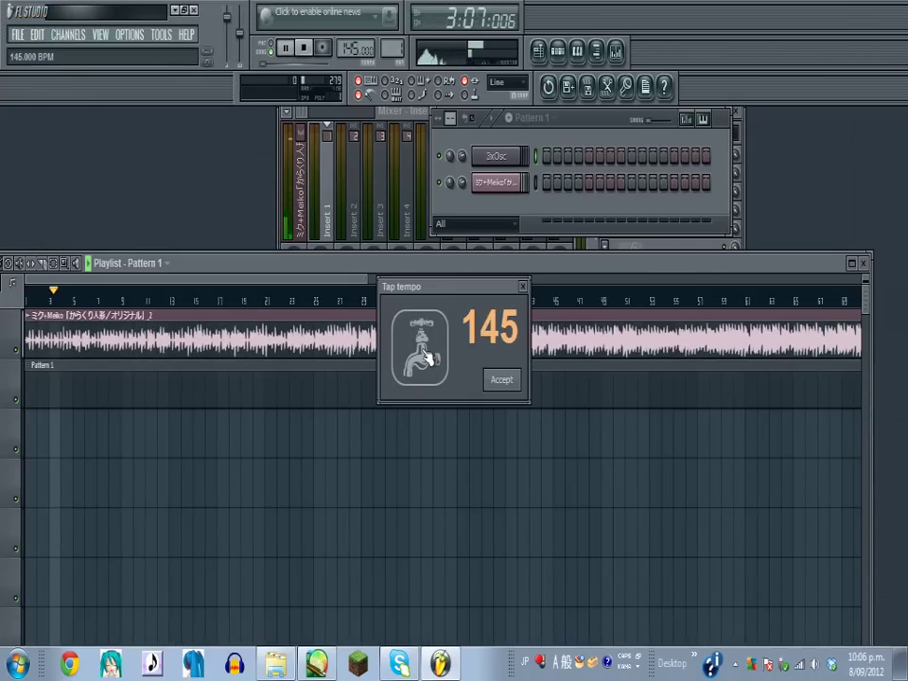
click(427, 358)
click(427, 358)
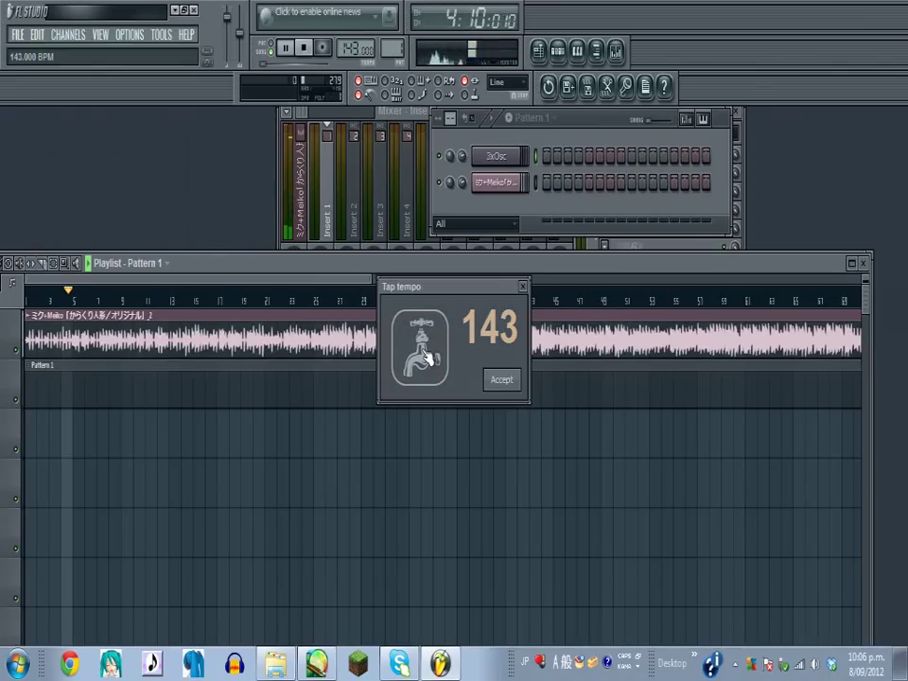
click(426, 357)
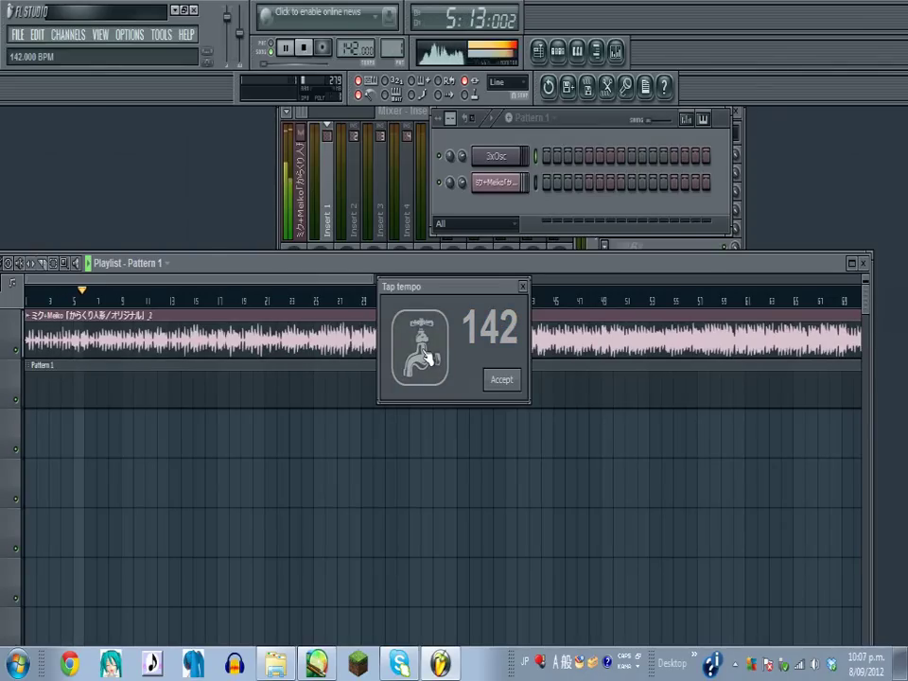
click(427, 358)
click(426, 357)
click(427, 358)
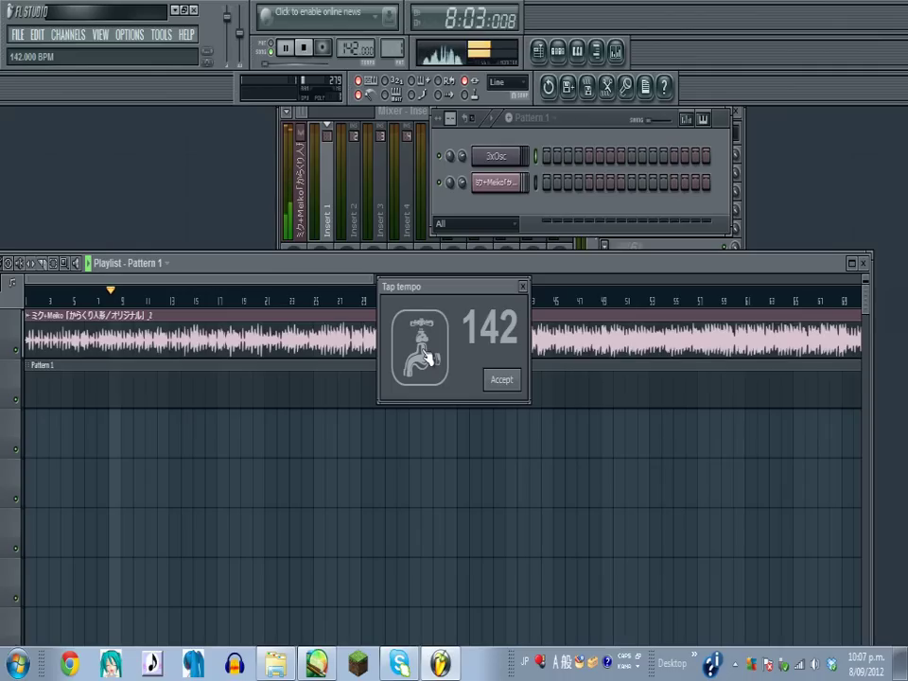
Keep tapping until the tempo reads 140 BPM, accept it, and stop playback.
click(427, 357)
click(427, 358)
click(427, 358)
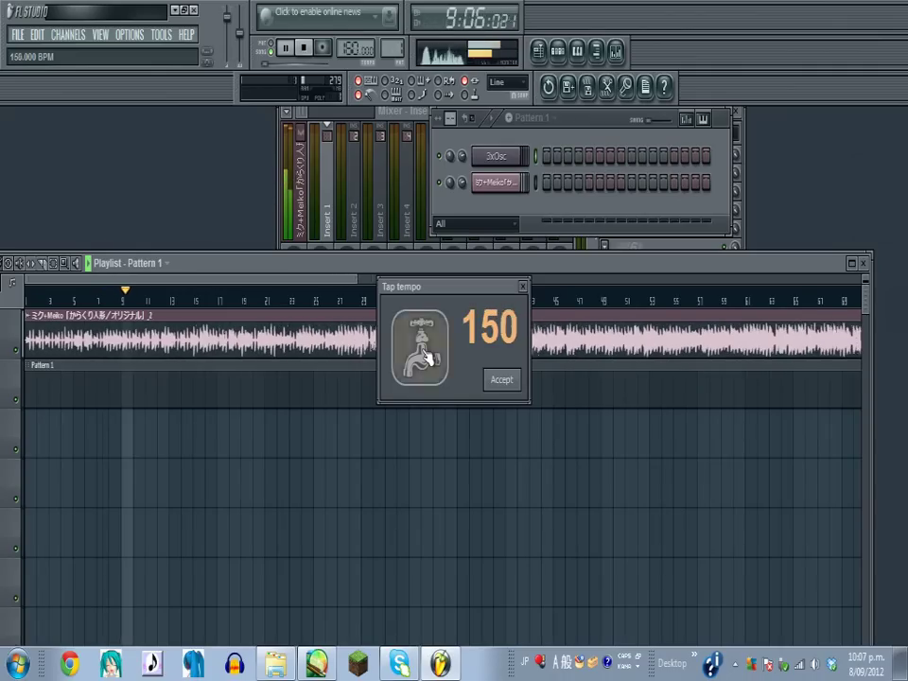
click(427, 358)
click(427, 357)
click(427, 358)
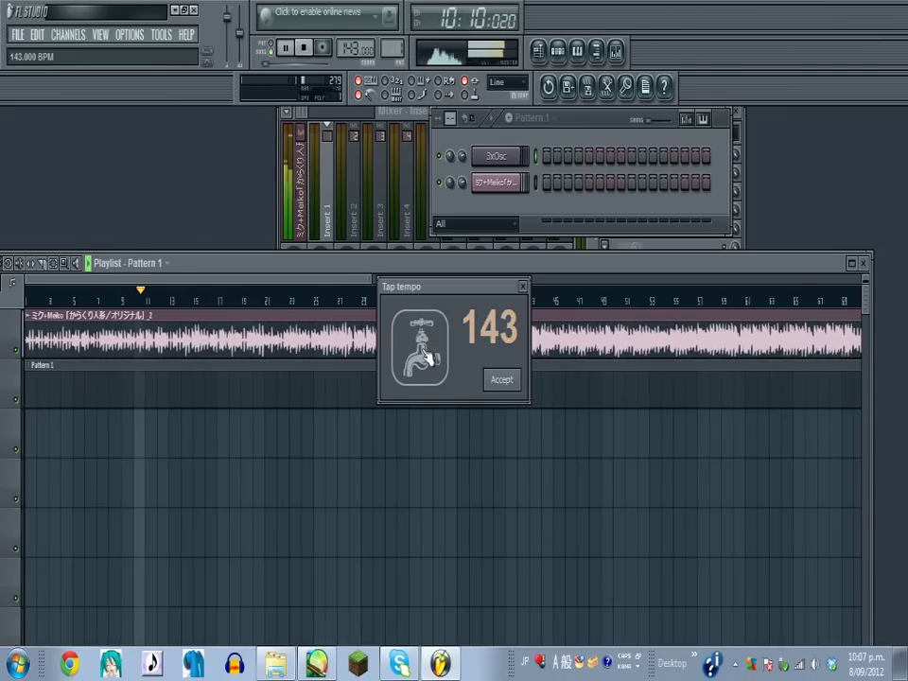
click(427, 358)
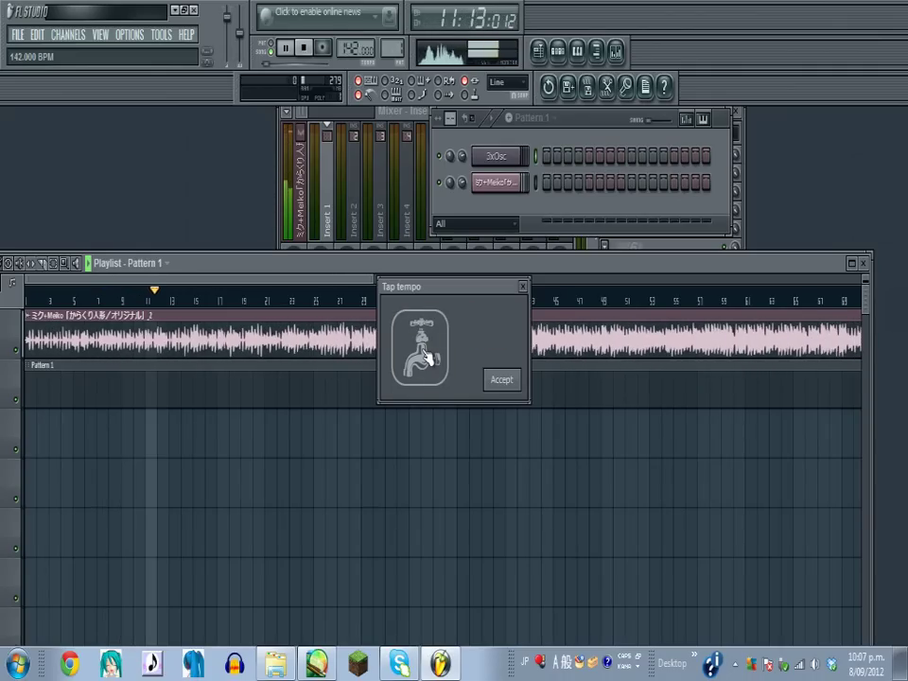
click(427, 357)
click(427, 357)
click(427, 357)
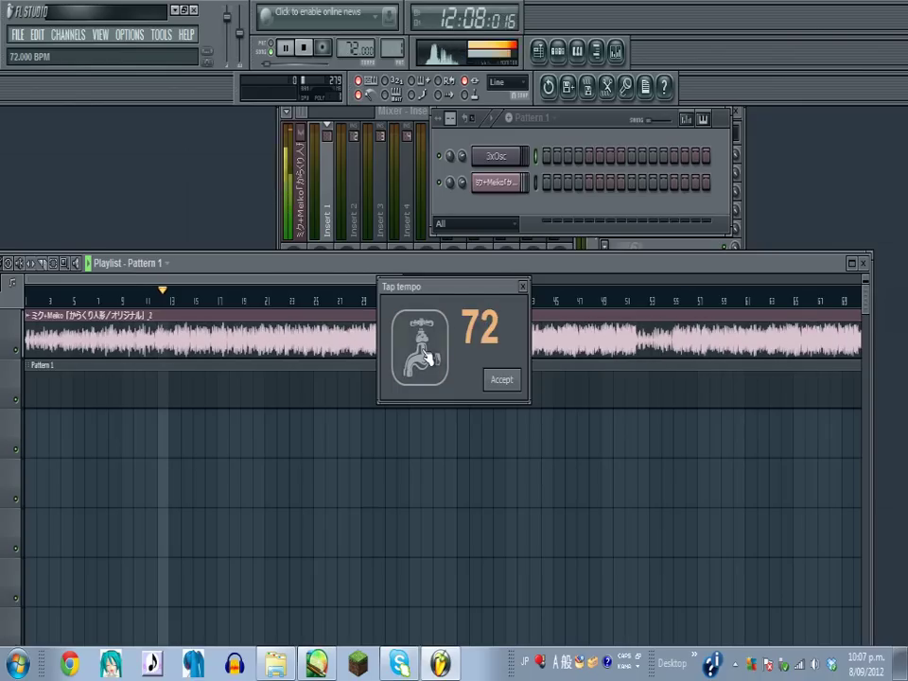
click(426, 358)
click(427, 358)
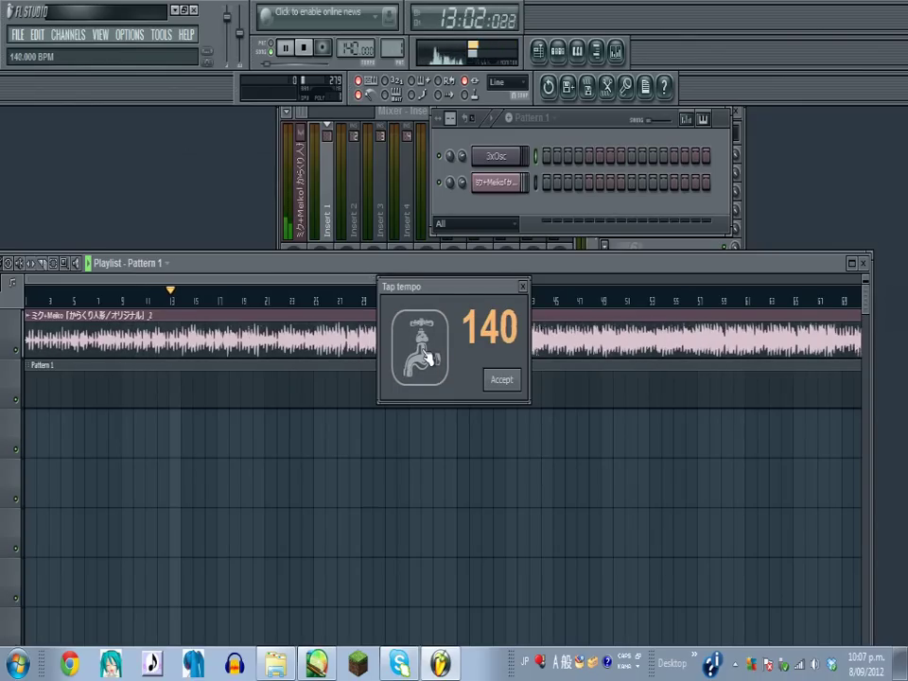
click(494, 380)
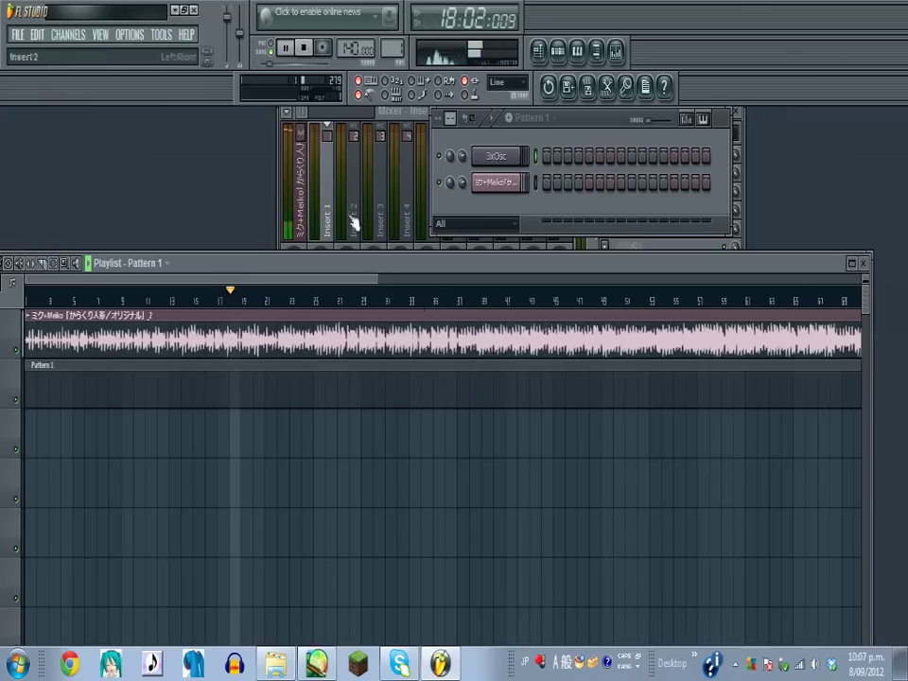
click(303, 46)
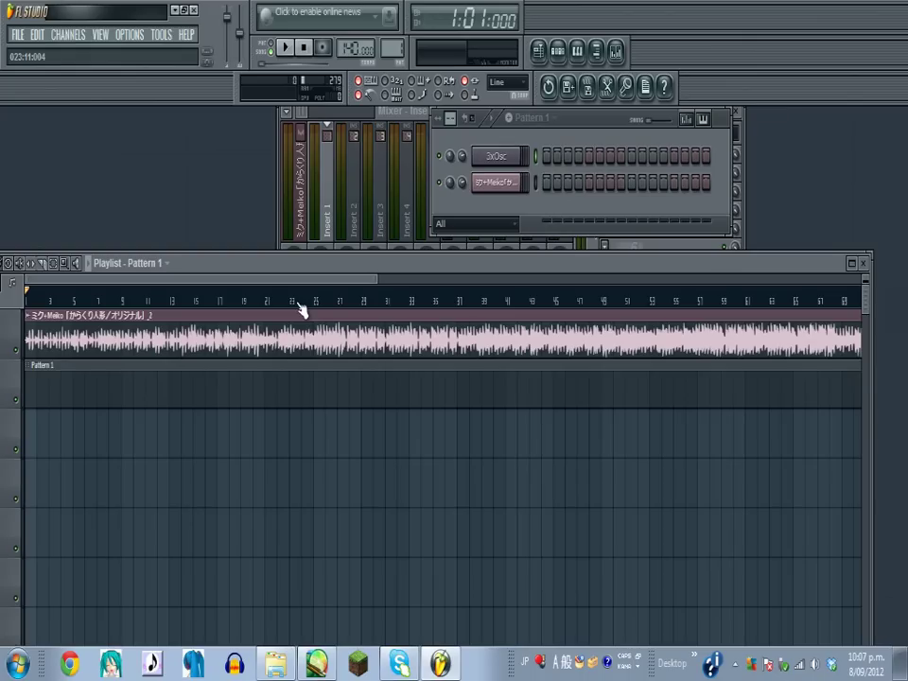
Zoom the playlist into the vocal clip's first bars, undoing an accidental clip deletion.
scroll(301, 309, up, 6)
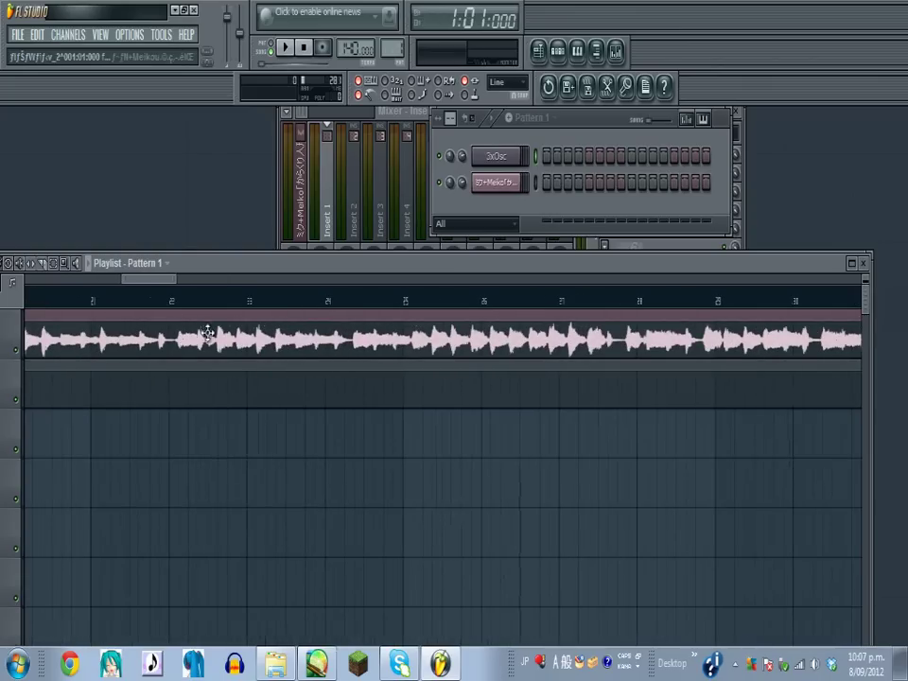
drag(156, 284, 34, 288)
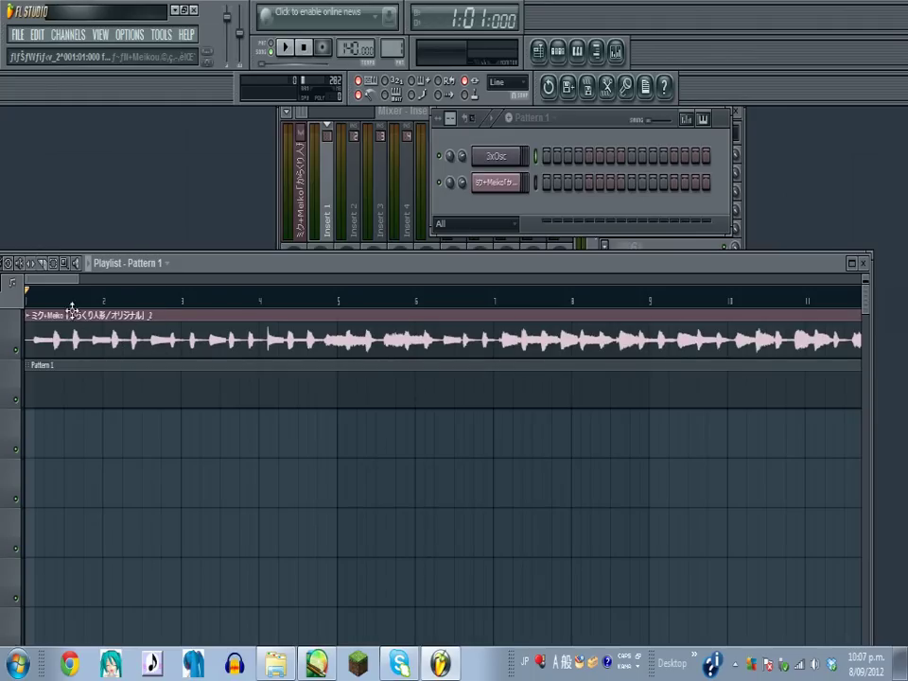
scroll(87, 300, up, 5)
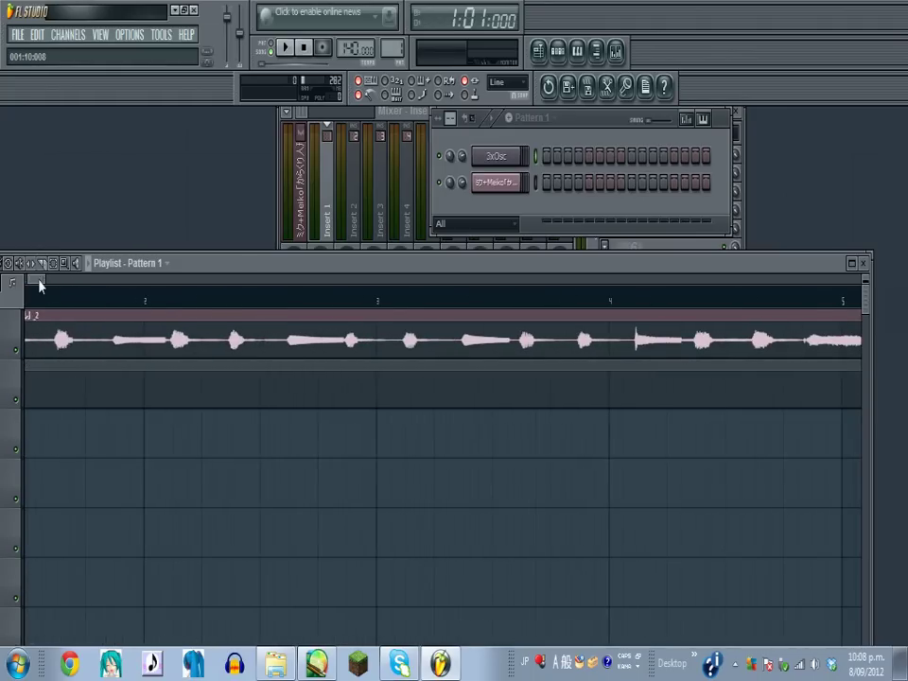
drag(39, 283, 44, 283)
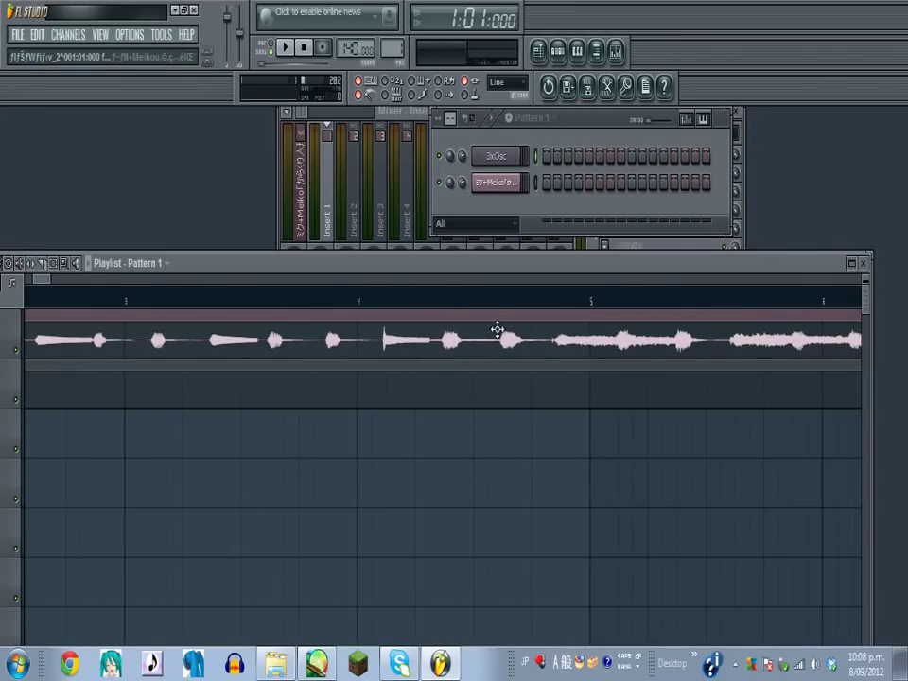
right_click(438, 324)
scroll(314, 298, up, 2)
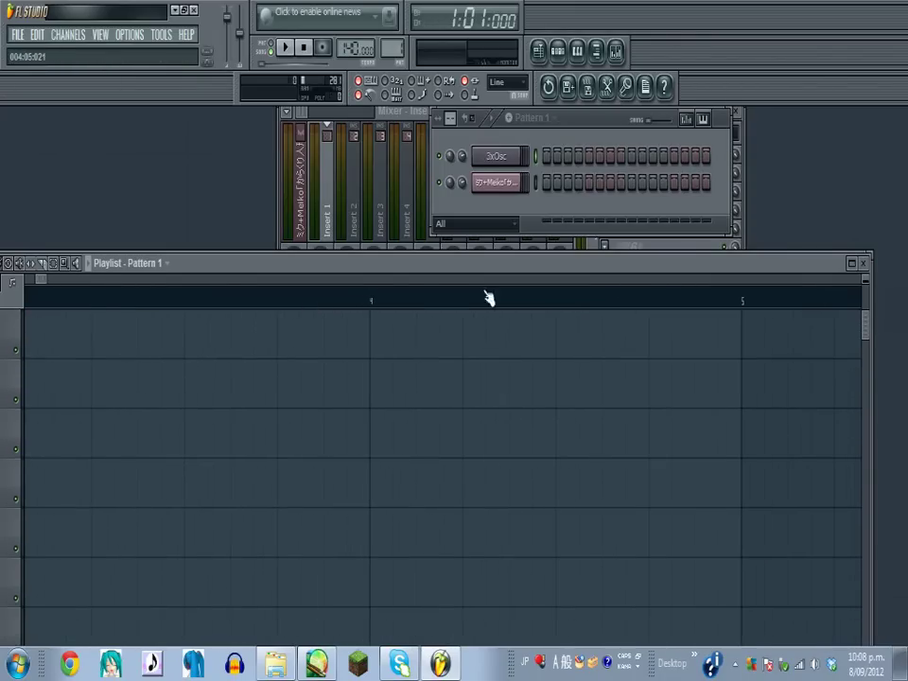
key(ctrl+z)
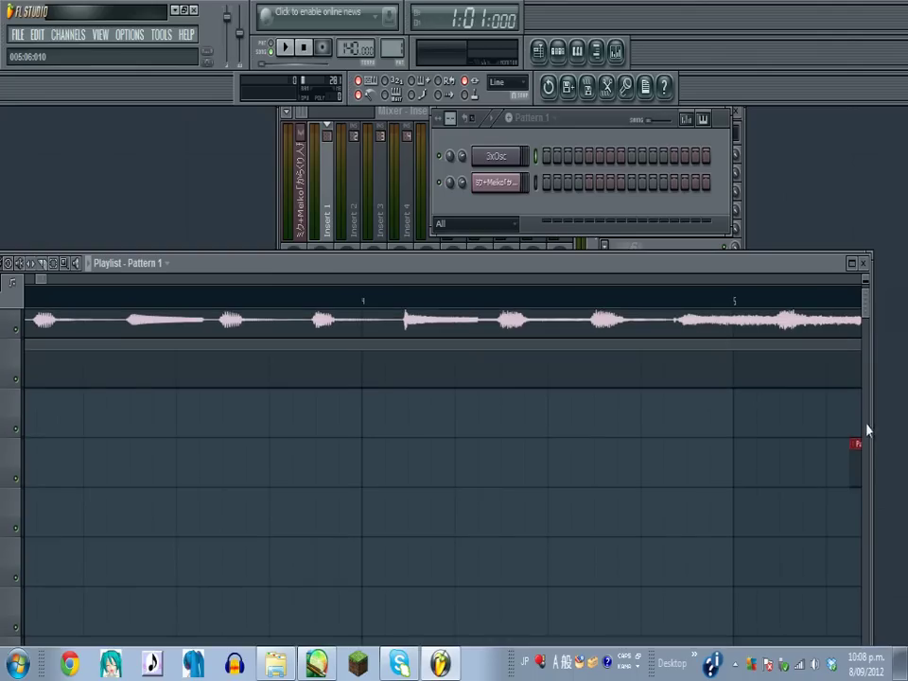
drag(868, 322, 867, 300)
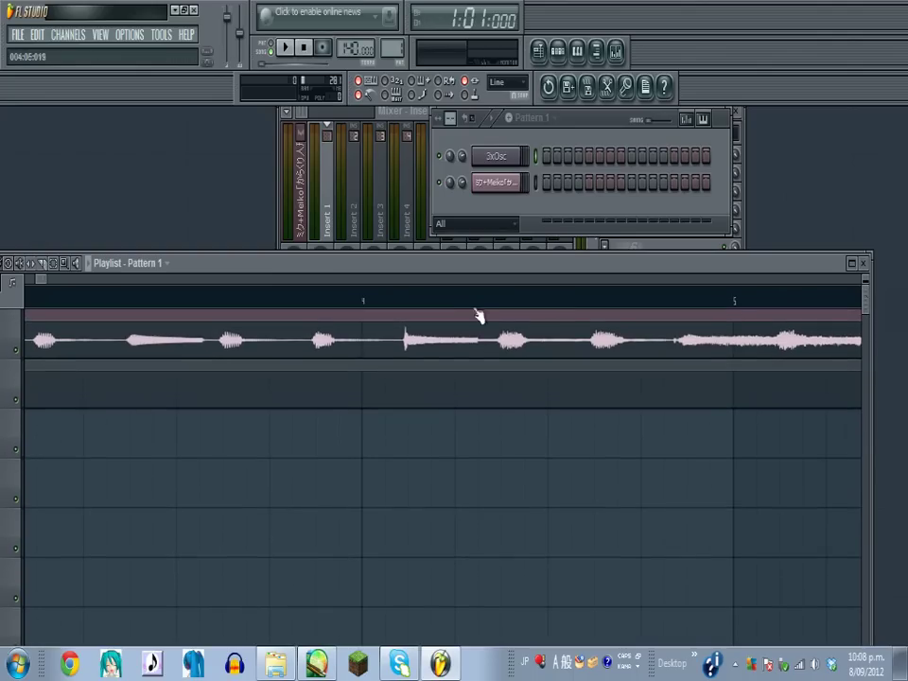
scroll(451, 309, down, 4)
scroll(450, 308, down, 1)
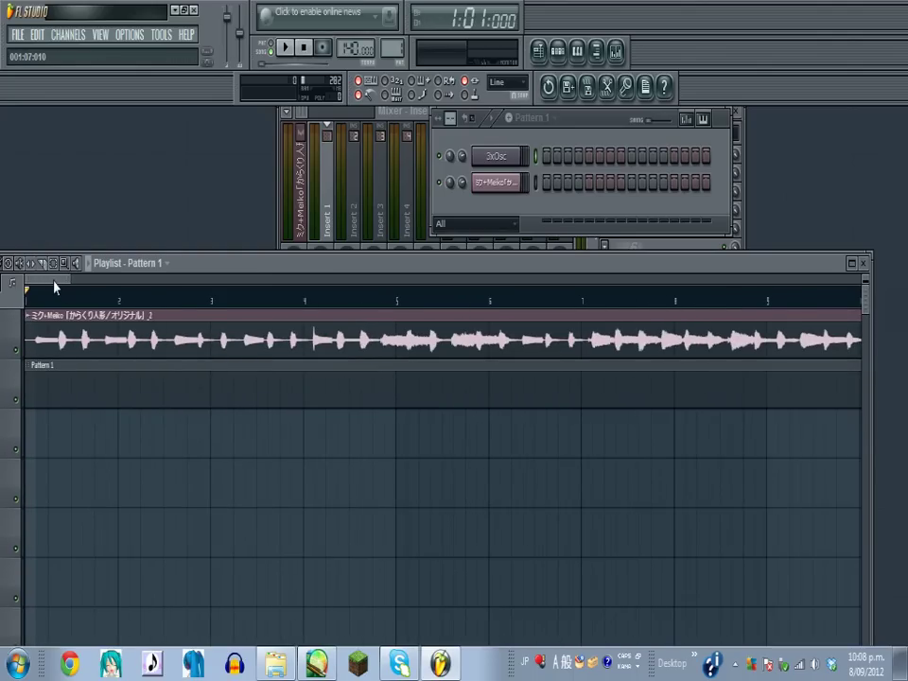
Open the 3xOsc piano roll and arrange it beside the playlist.
drag(333, 268, 333, 281)
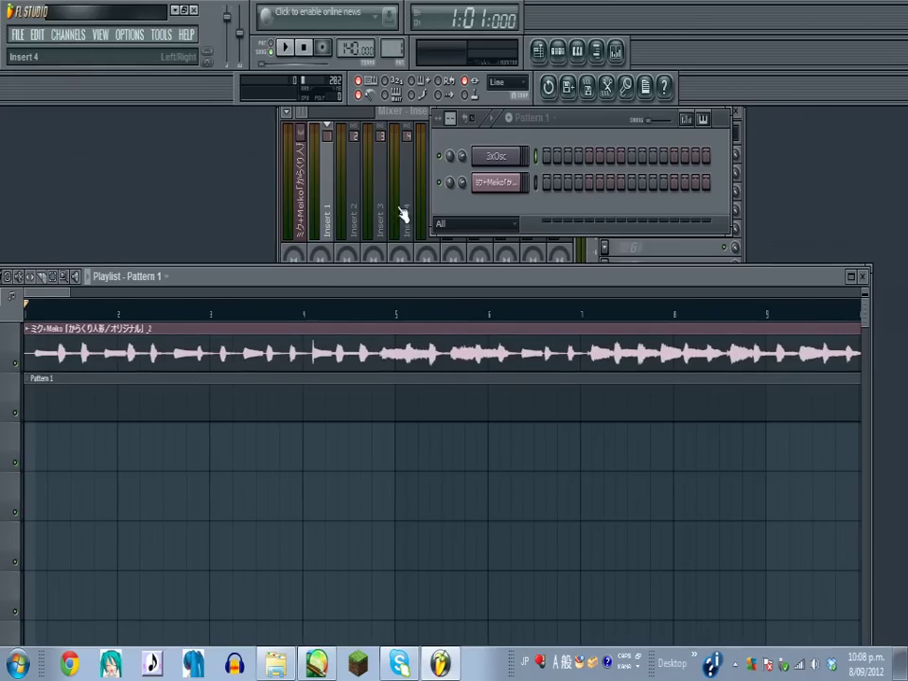
right_click(512, 165)
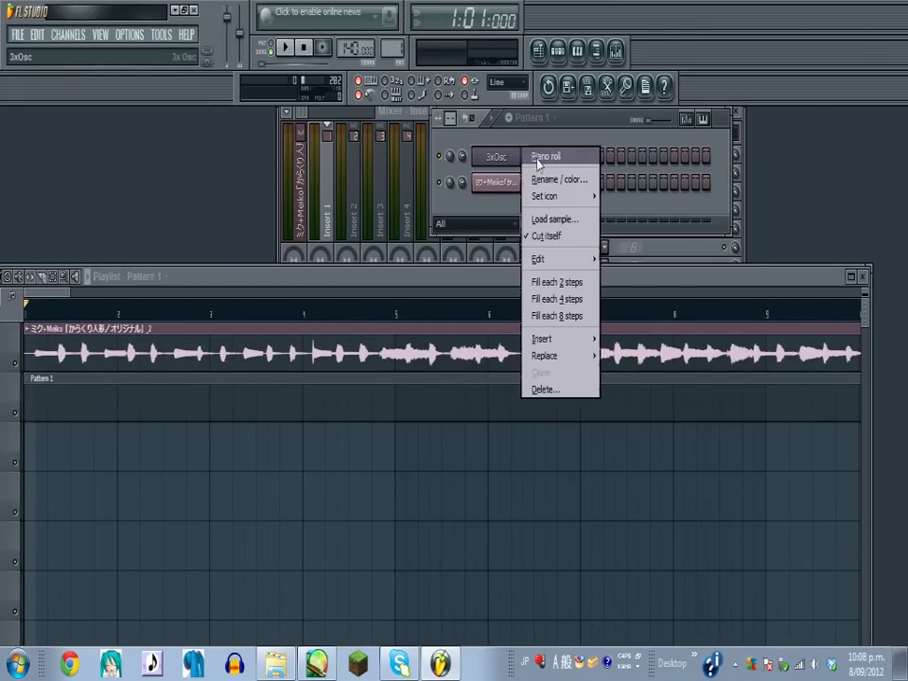
click(547, 157)
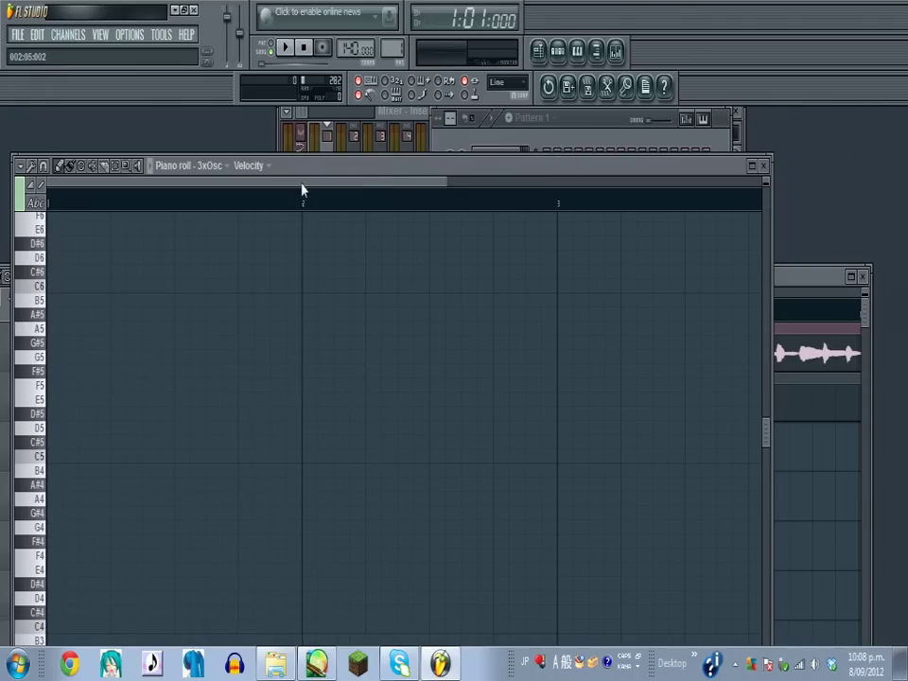
drag(170, 185, 278, 187)
drag(360, 170, 477, 163)
drag(382, 161, 401, 146)
Try F5 and C#6 test notes around bar 4, play from bar 3, then delete them.
click(365, 350)
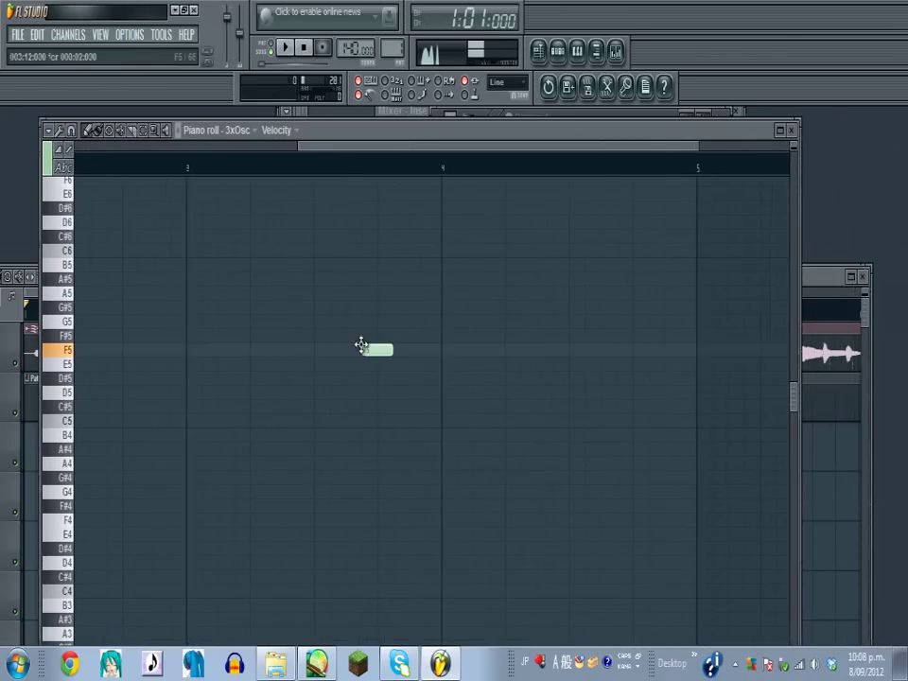
click(431, 236)
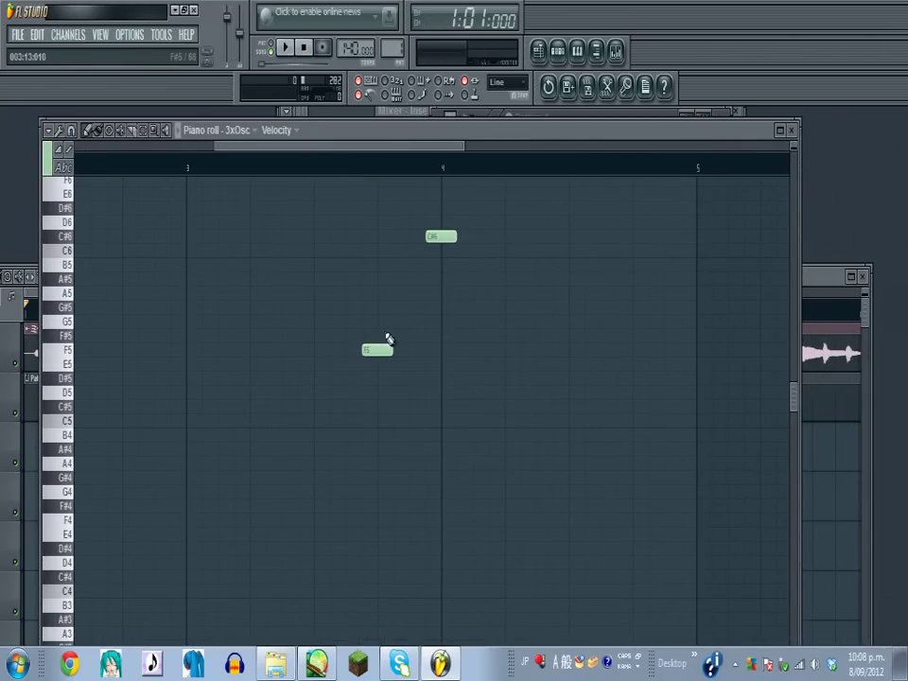
click(320, 169)
click(286, 46)
click(303, 46)
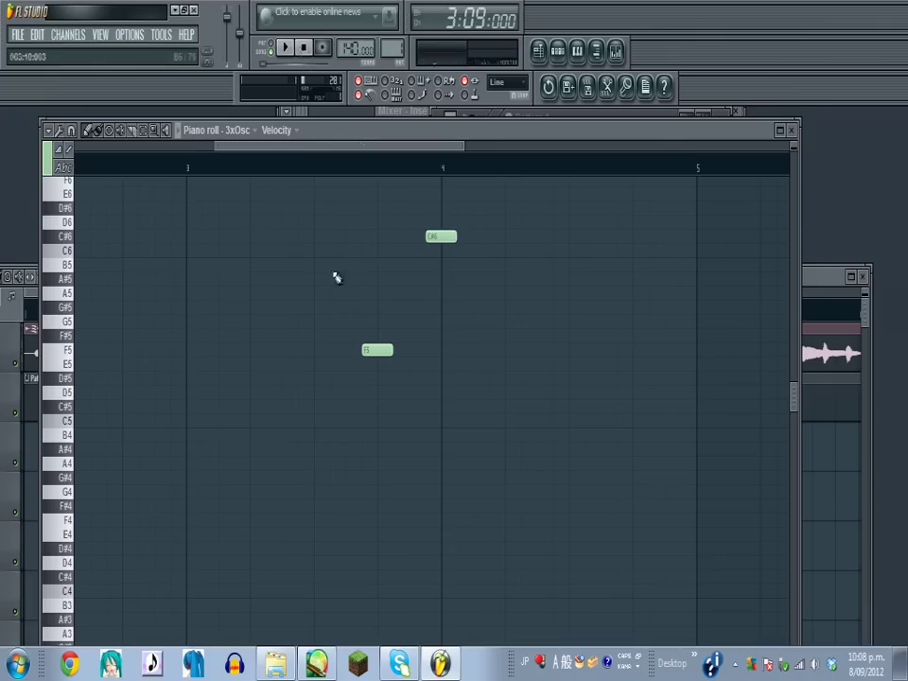
right_click(441, 234)
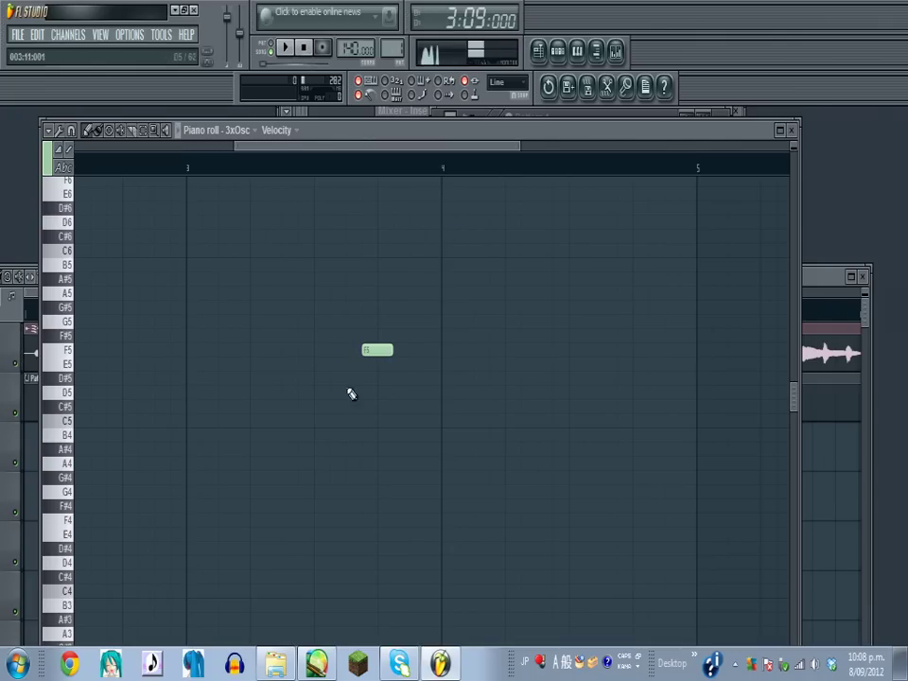
right_click(377, 350)
Try and remove a C6 test note near bar 4, then replay the song.
drag(430, 151, 523, 146)
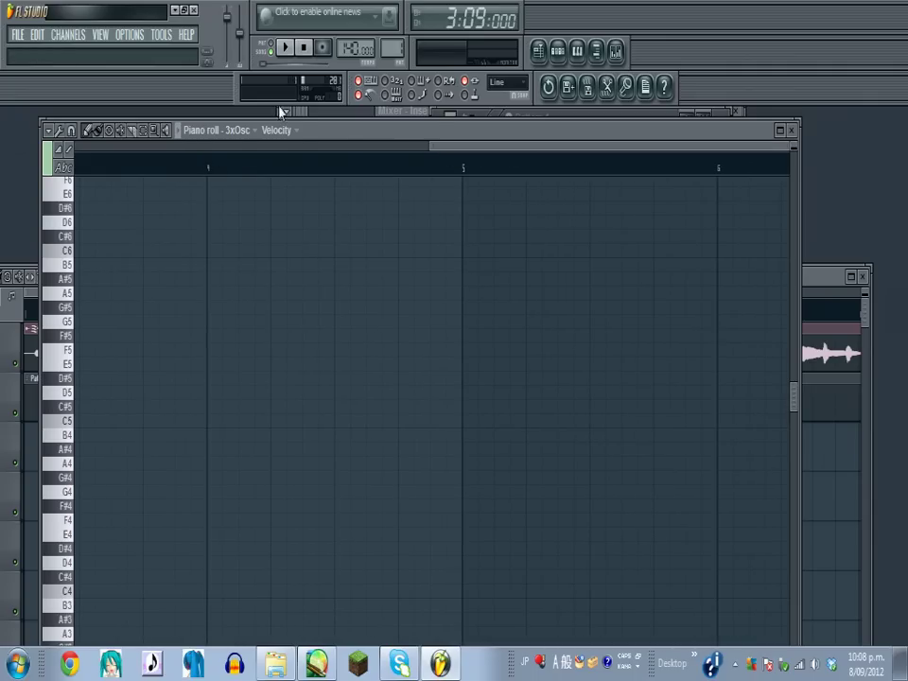
click(259, 249)
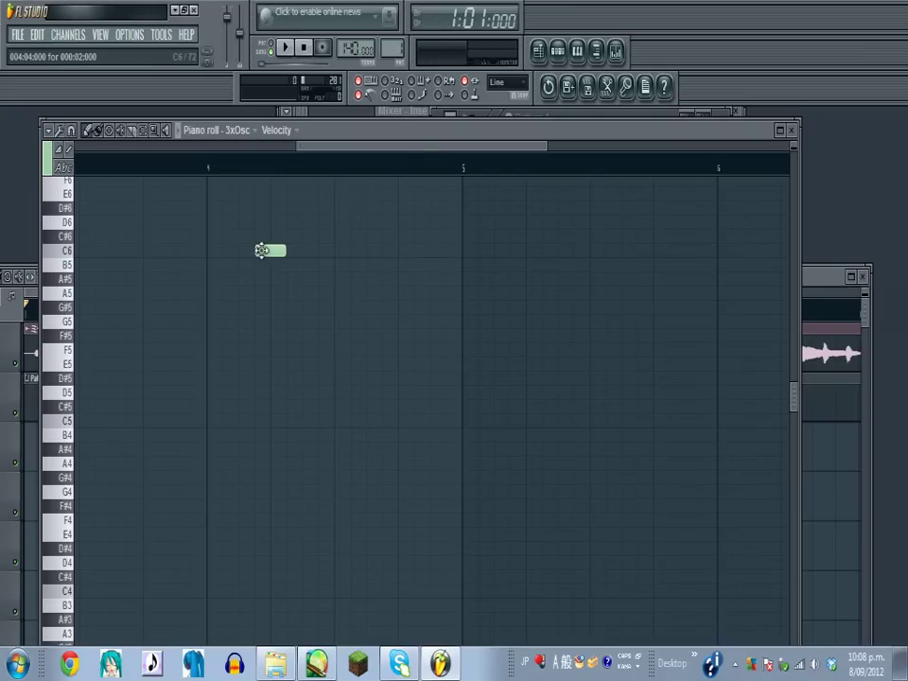
right_click(264, 251)
mouse_move(455, 148)
mouse_down()
mouse_move(442, 150)
mouse_move(541, 151)
mouse_move(463, 152)
mouse_up()
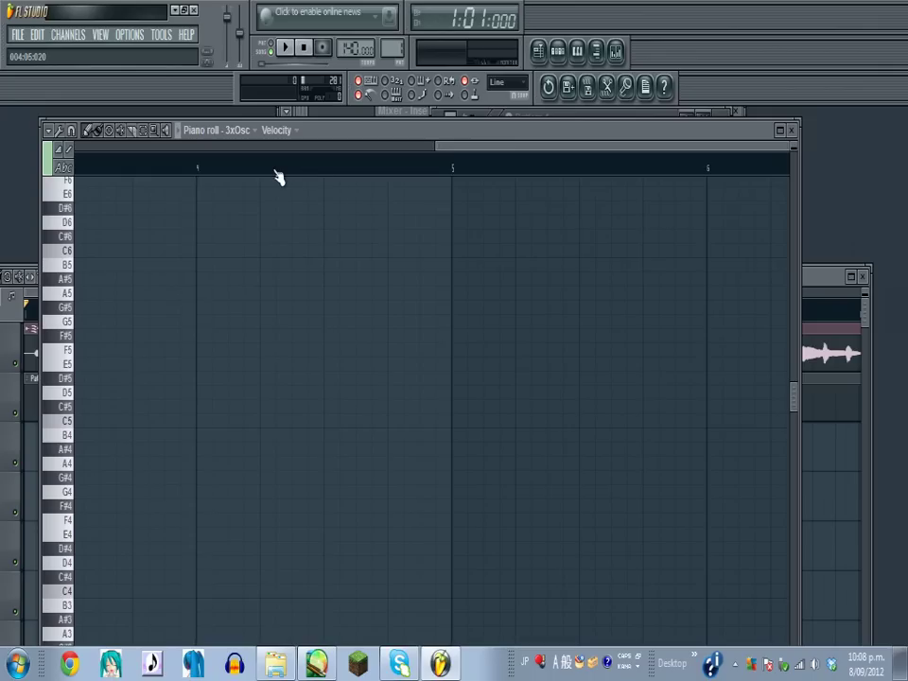
click(286, 47)
click(303, 46)
Place a C6 note after bar 4 and play back from bar 4.
click(313, 251)
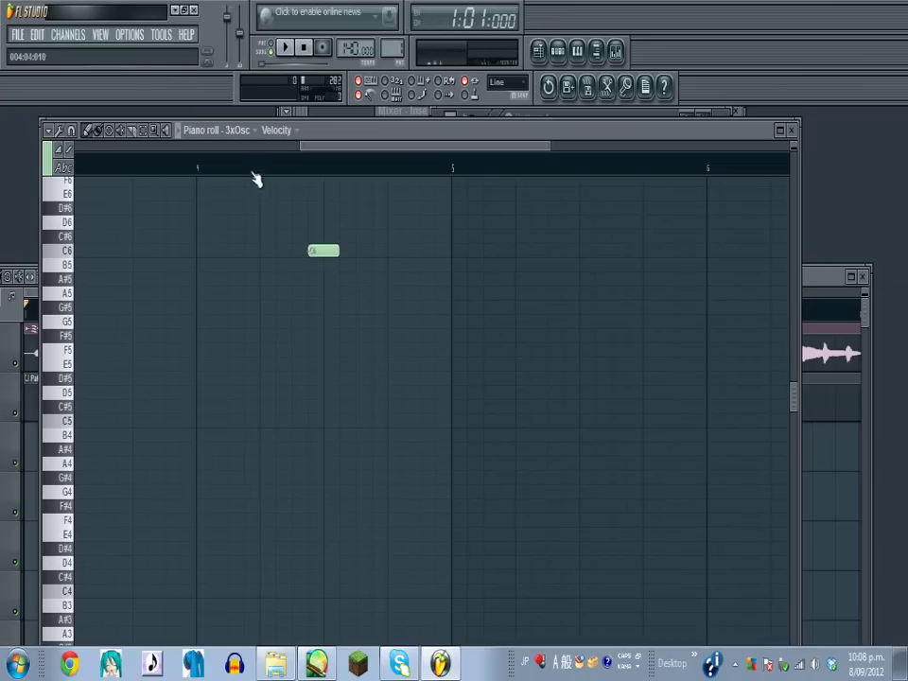
click(243, 169)
key(space)
key(space)
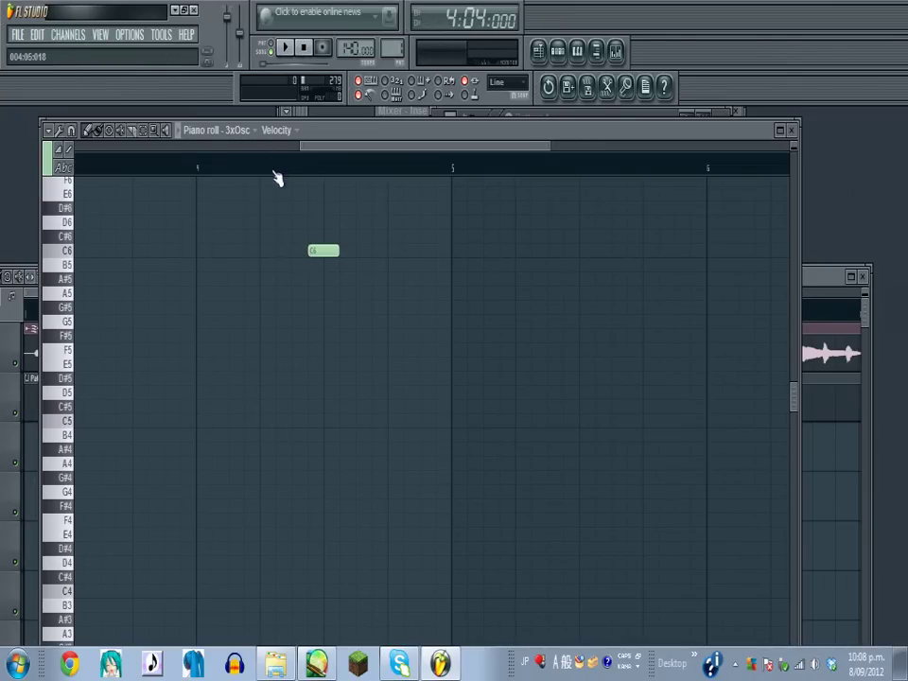
drag(337, 147, 296, 147)
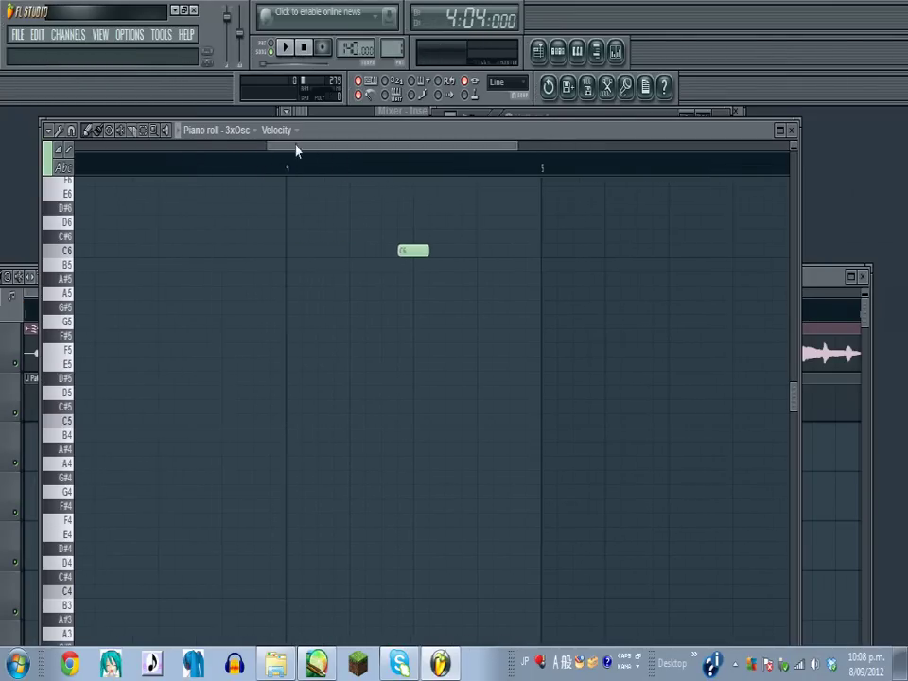
click(290, 159)
click(287, 55)
click(304, 49)
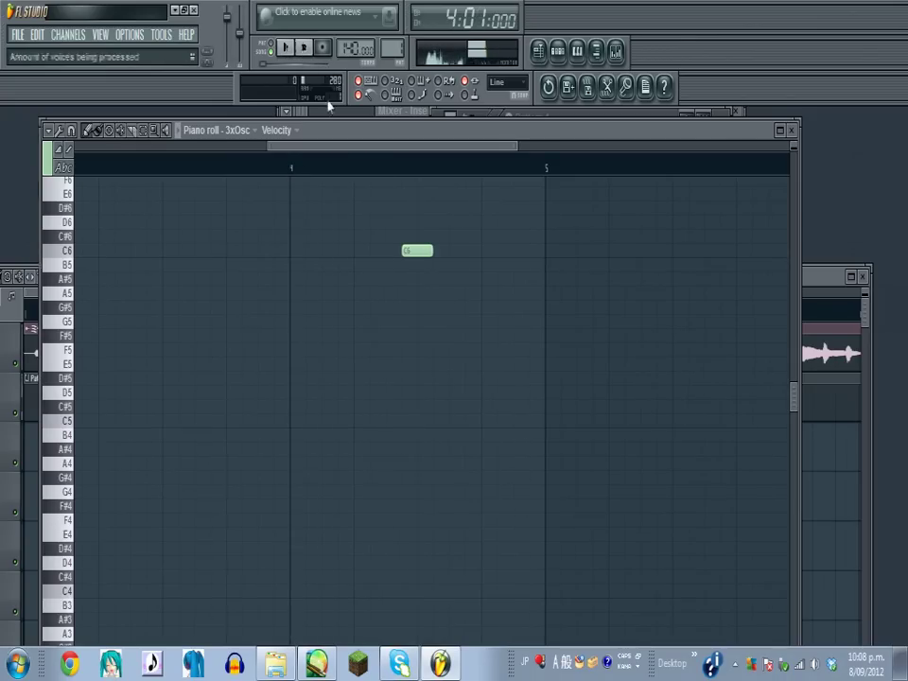
Audition C6, A#5, A5, G#5 and G5 at bar 4, settling on G5.
drag(405, 251, 296, 253)
click(293, 280)
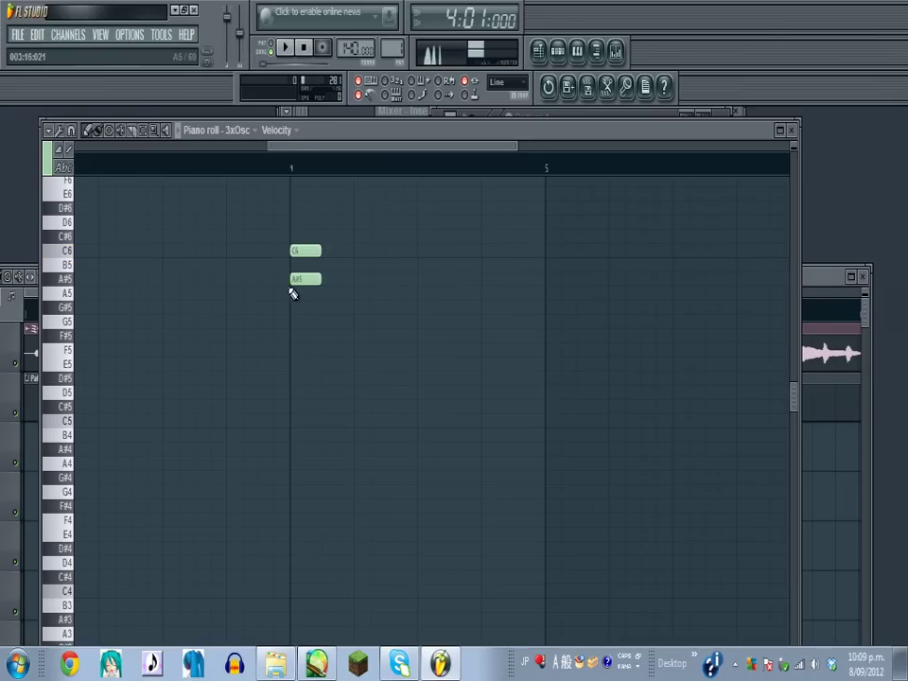
click(290, 293)
right_click(300, 248)
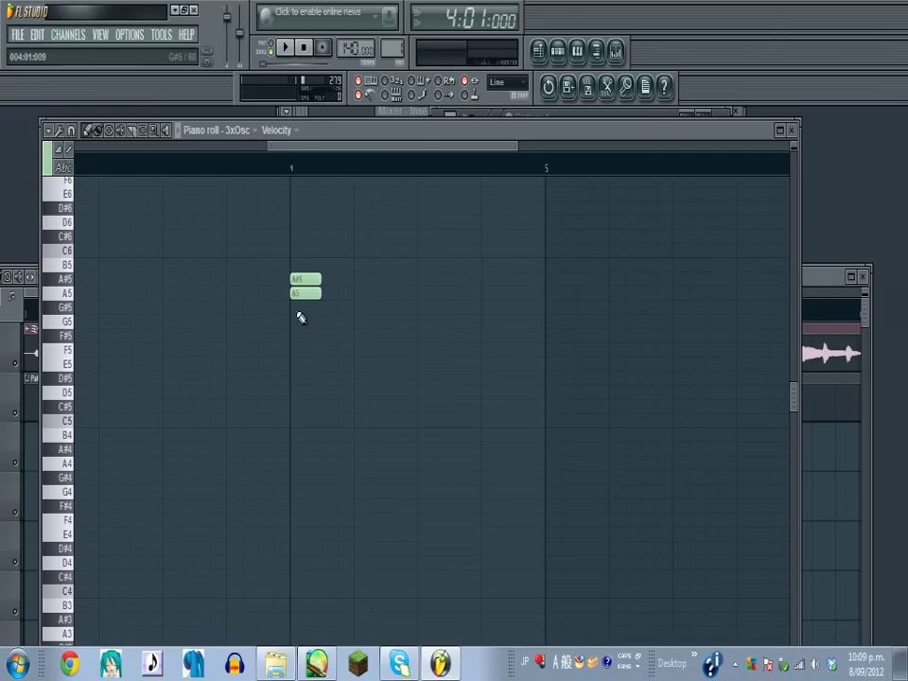
click(292, 308)
click(310, 170)
right_click(301, 282)
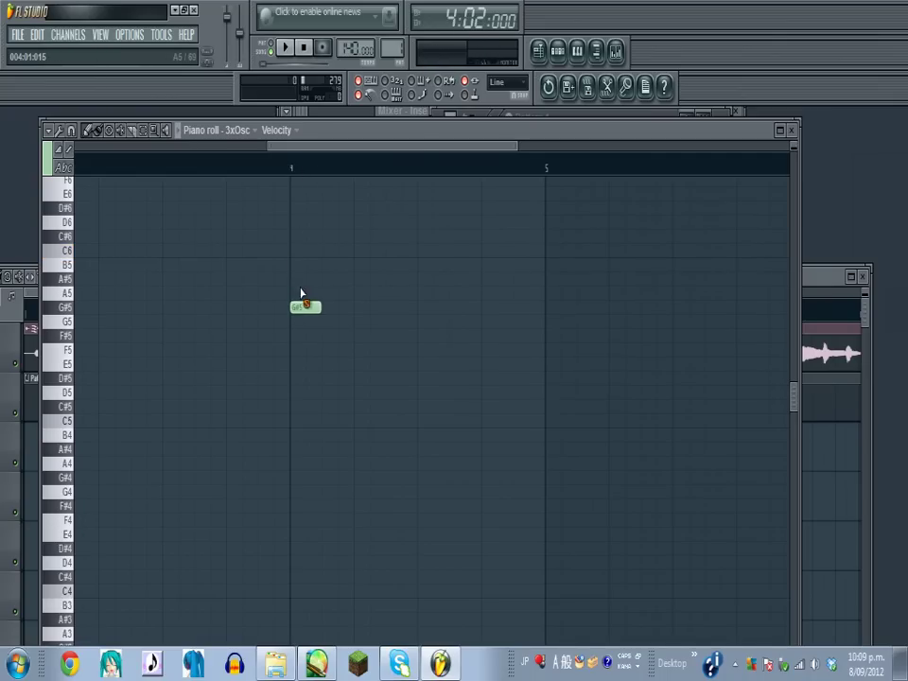
click(295, 322)
click(296, 321)
right_click(303, 310)
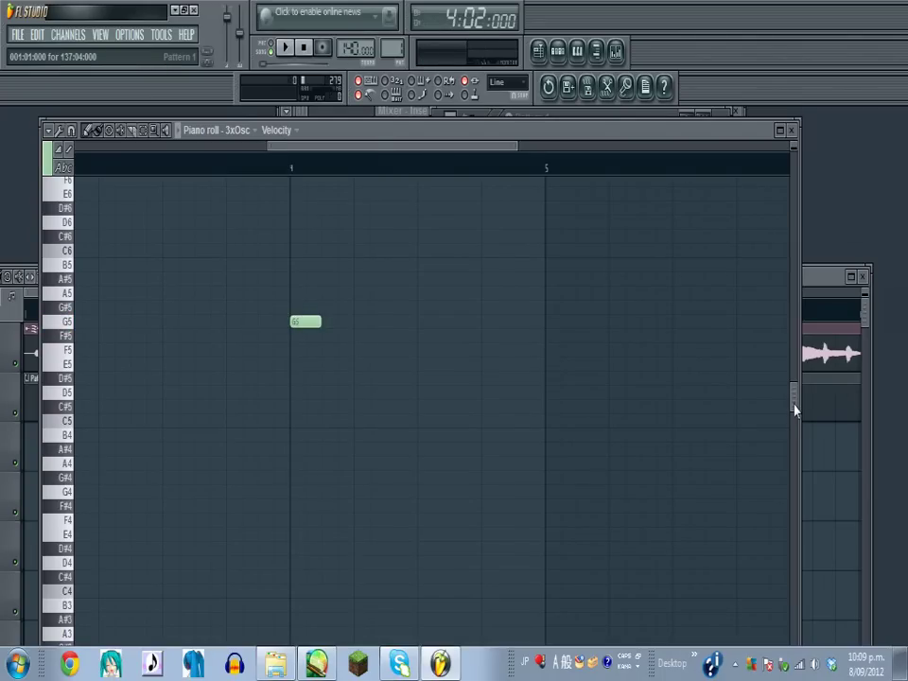
Lengthen the G5 note in two stages, playing back after each.
drag(795, 407, 795, 419)
drag(369, 147, 356, 154)
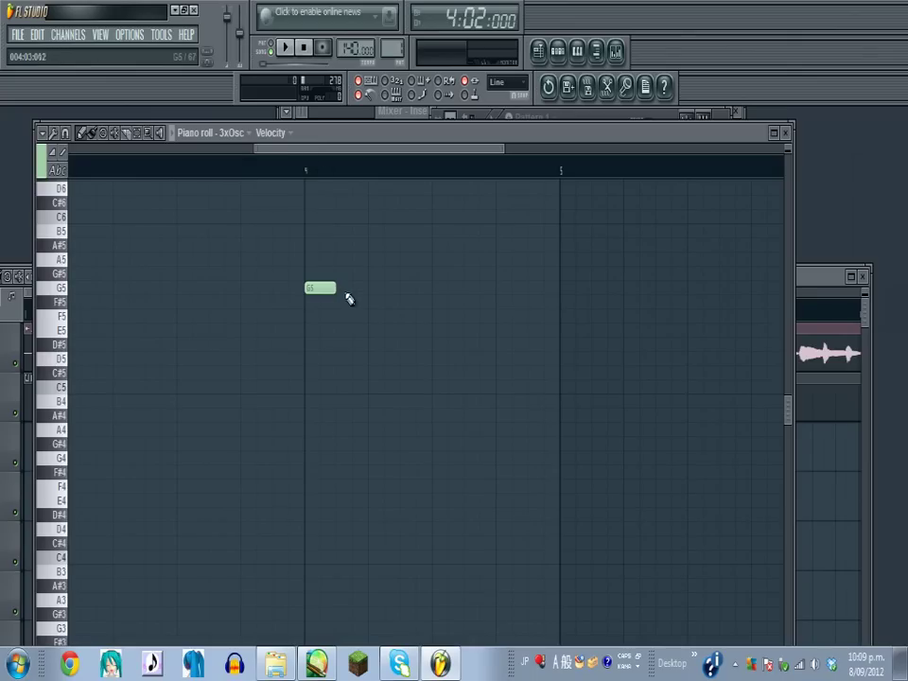
drag(337, 288, 399, 290)
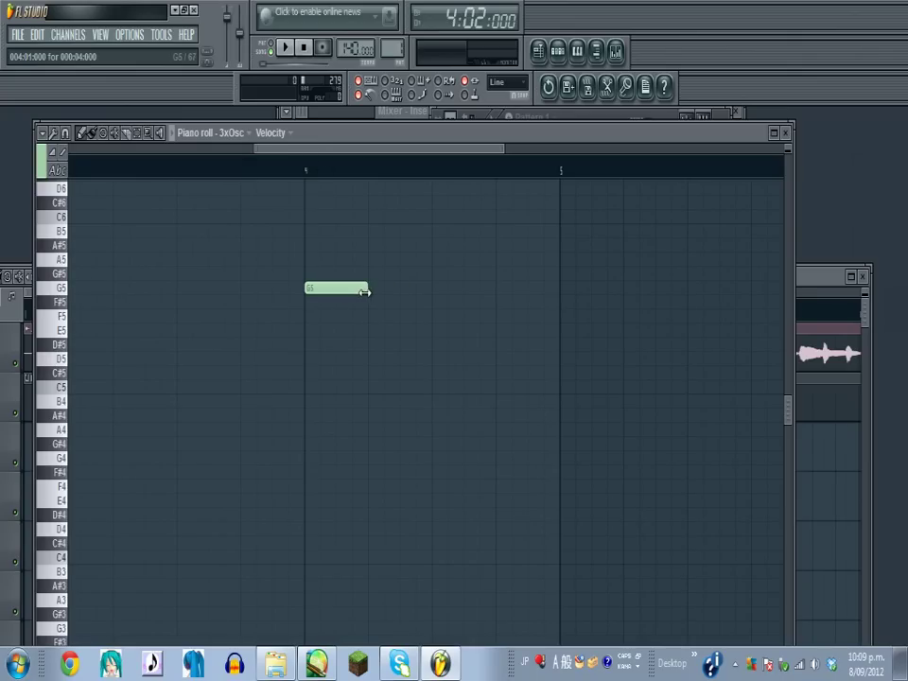
drag(321, 156, 332, 155)
click(285, 47)
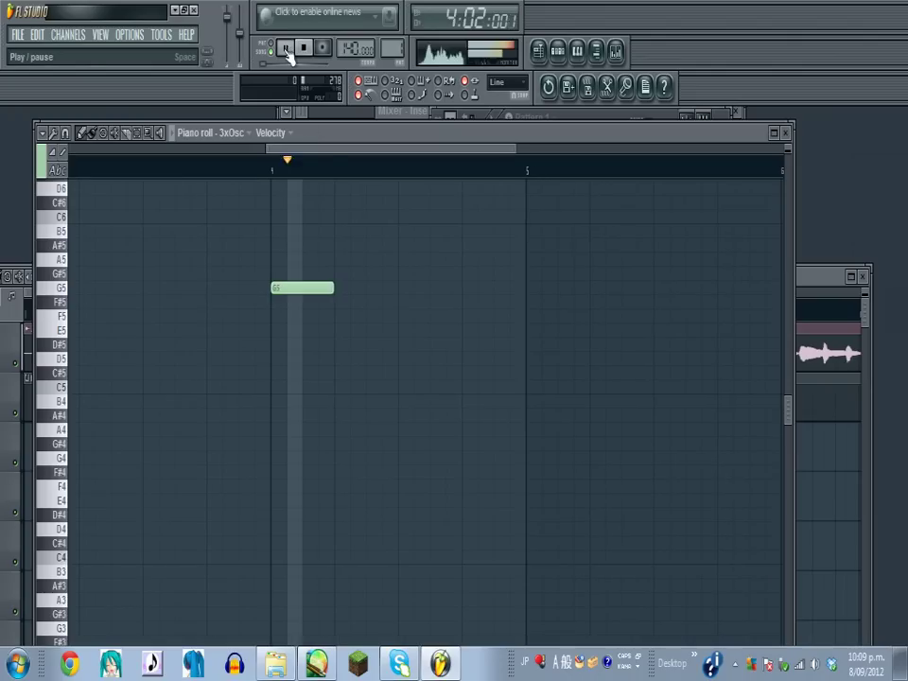
click(304, 49)
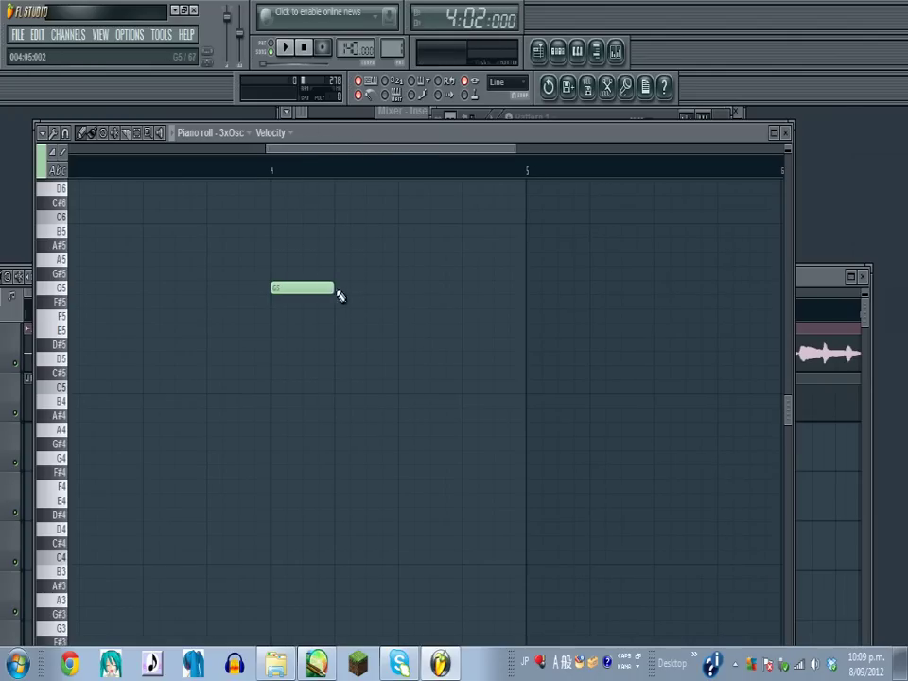
drag(336, 292, 401, 290)
click(285, 48)
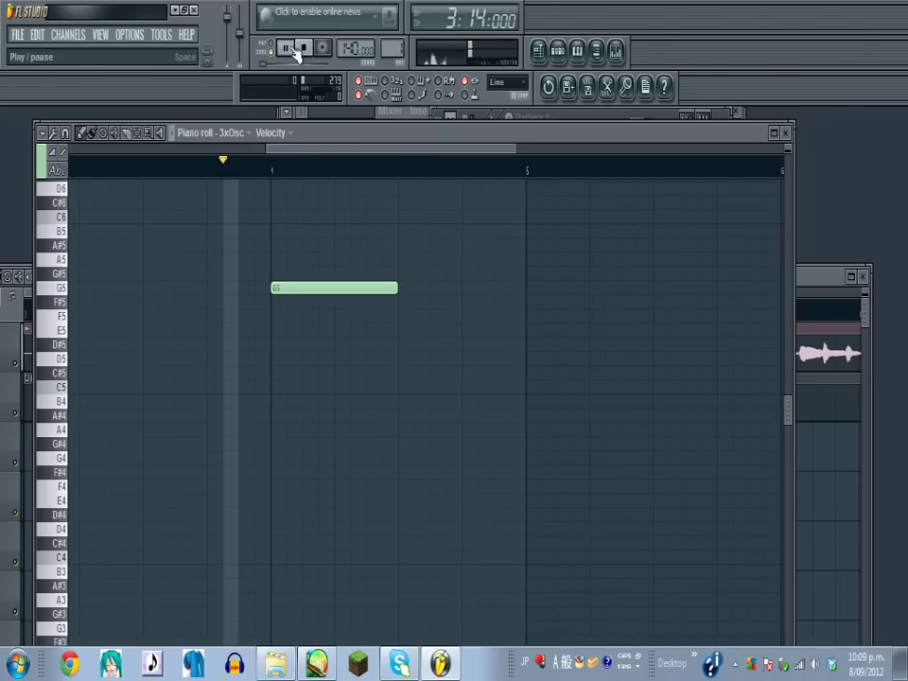
click(304, 48)
Shift the G5 note two steps later and extend its end, checking timing by ear.
drag(292, 290, 308, 289)
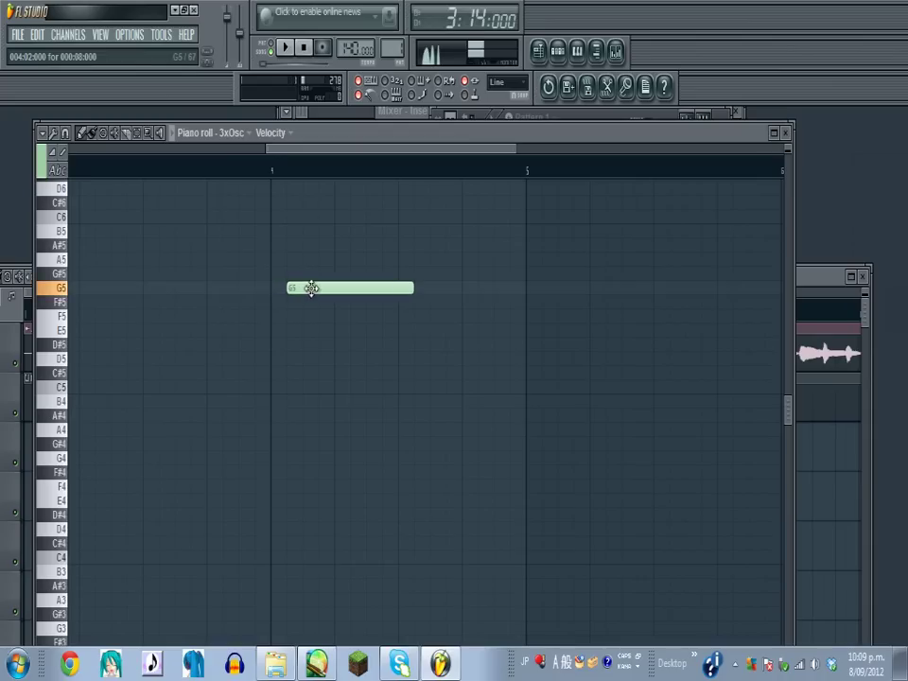
click(285, 47)
click(305, 47)
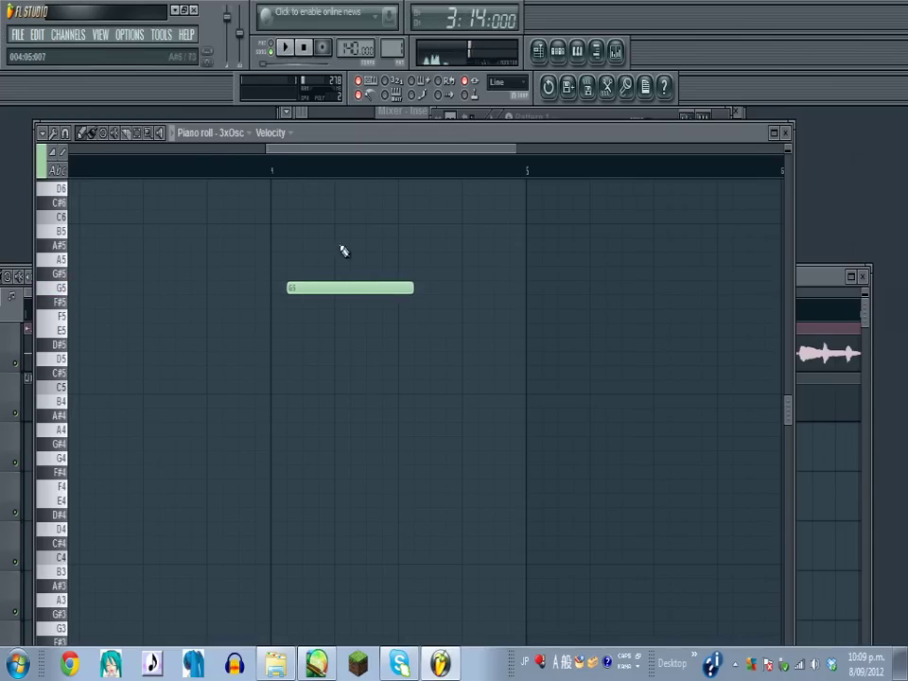
drag(312, 287, 329, 286)
click(287, 47)
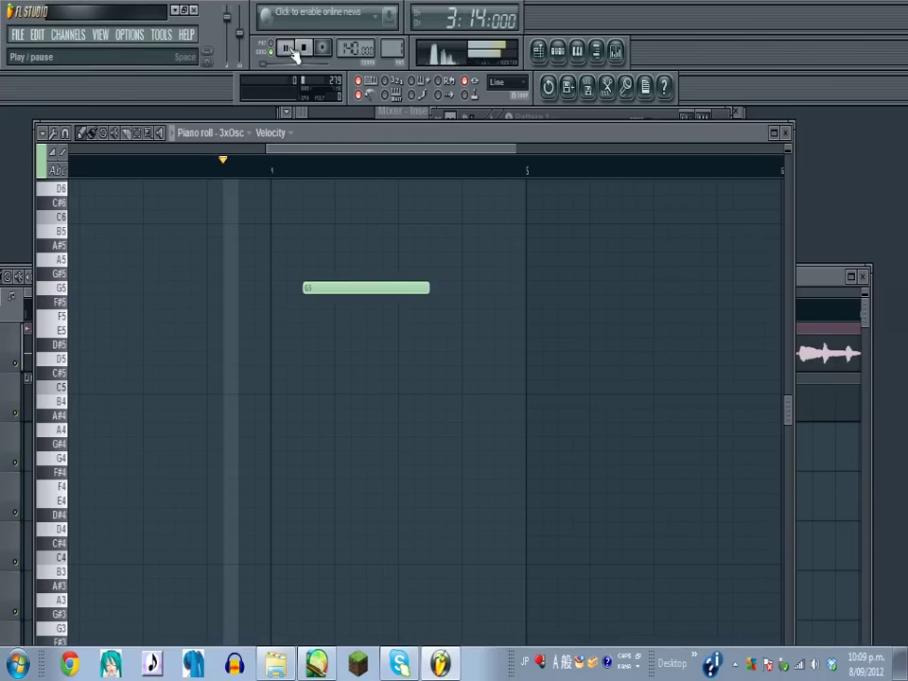
click(304, 48)
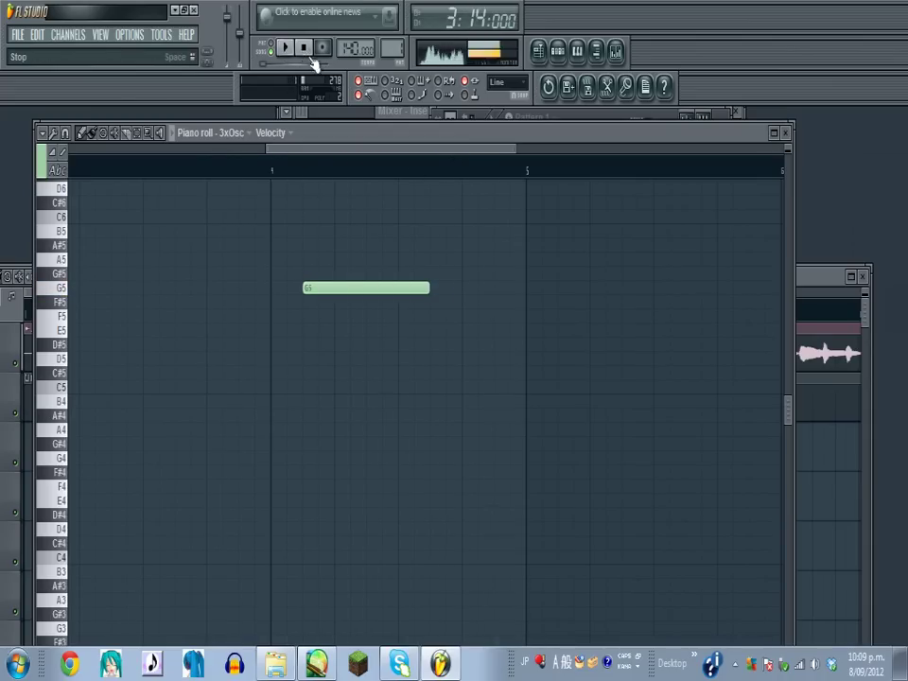
drag(428, 288, 454, 282)
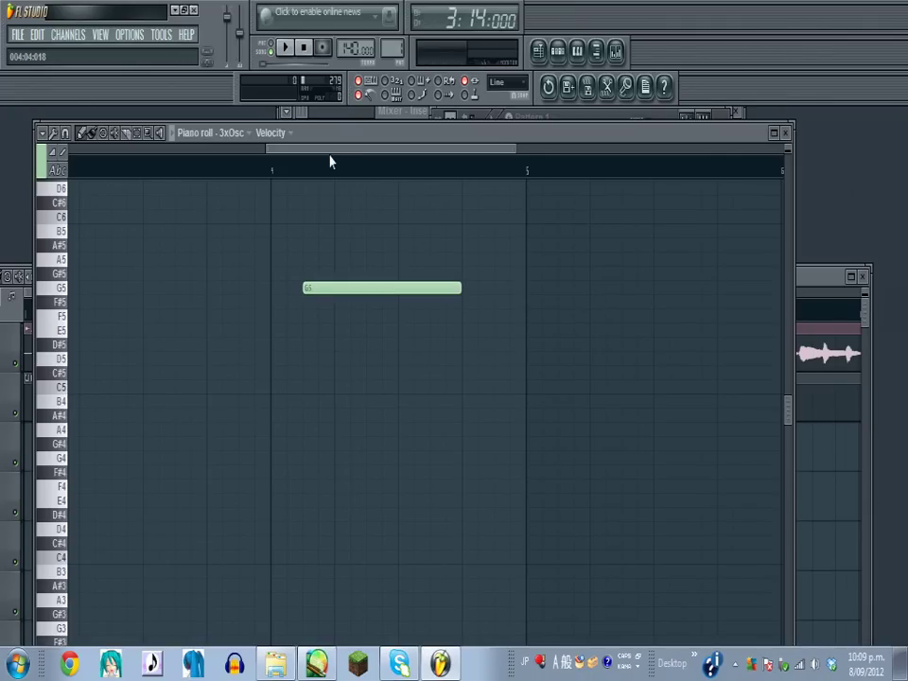
drag(330, 152, 317, 168)
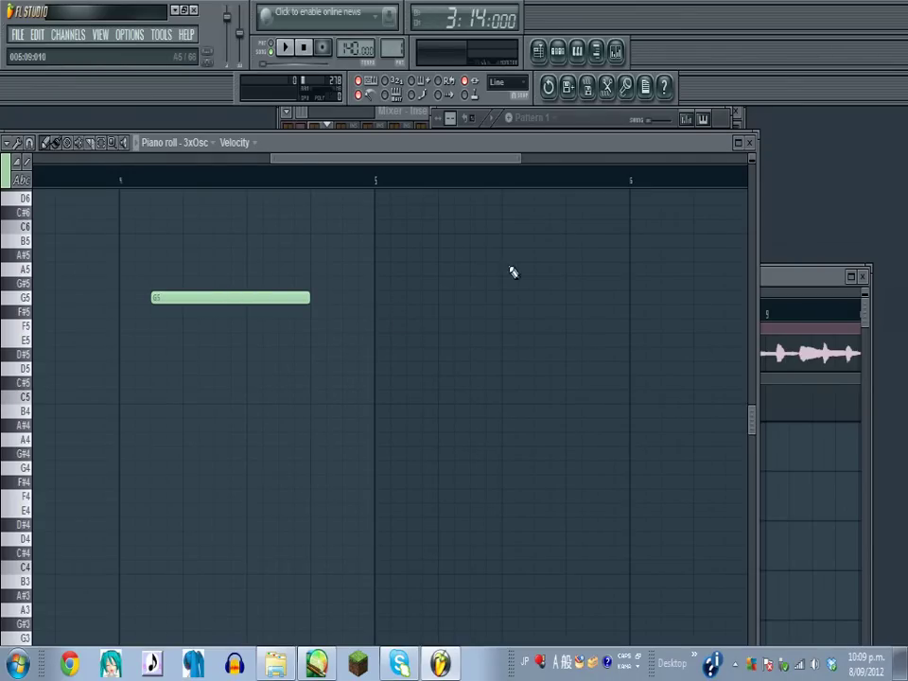
Audition the G5 note, move it one step later and shorten it.
scroll(303, 161, right, 1)
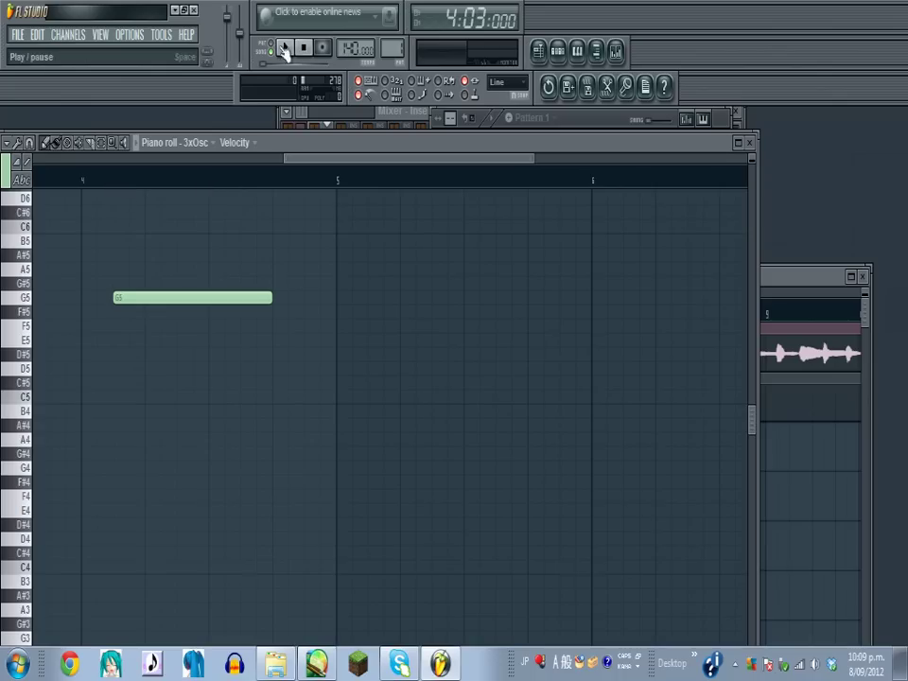
click(116, 301)
drag(296, 168, 310, 167)
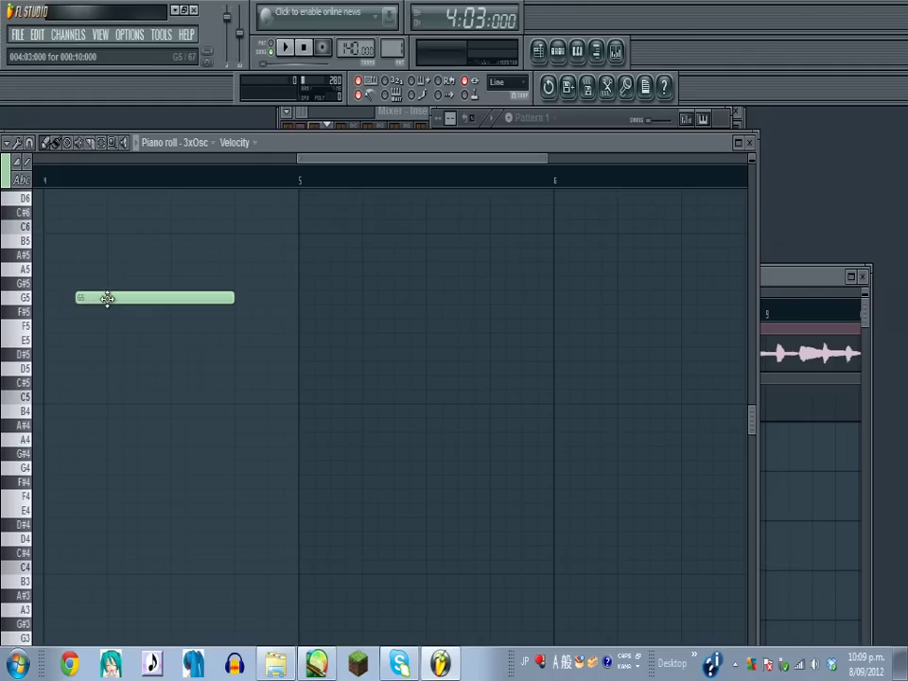
mouse_move(99, 299)
mouse_down()
mouse_move(126, 298)
mouse_move(116, 298)
mouse_up()
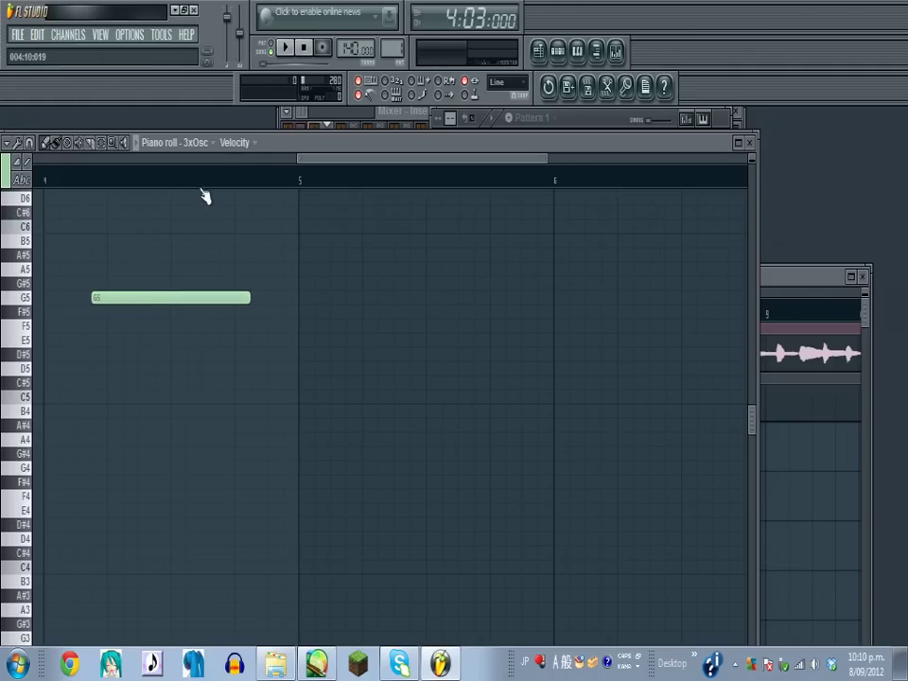
mouse_move(245, 298)
mouse_down()
mouse_move(236, 302)
mouse_move(245, 300)
mouse_up()
Add a short G5 note before the long one and play both.
click(89, 296)
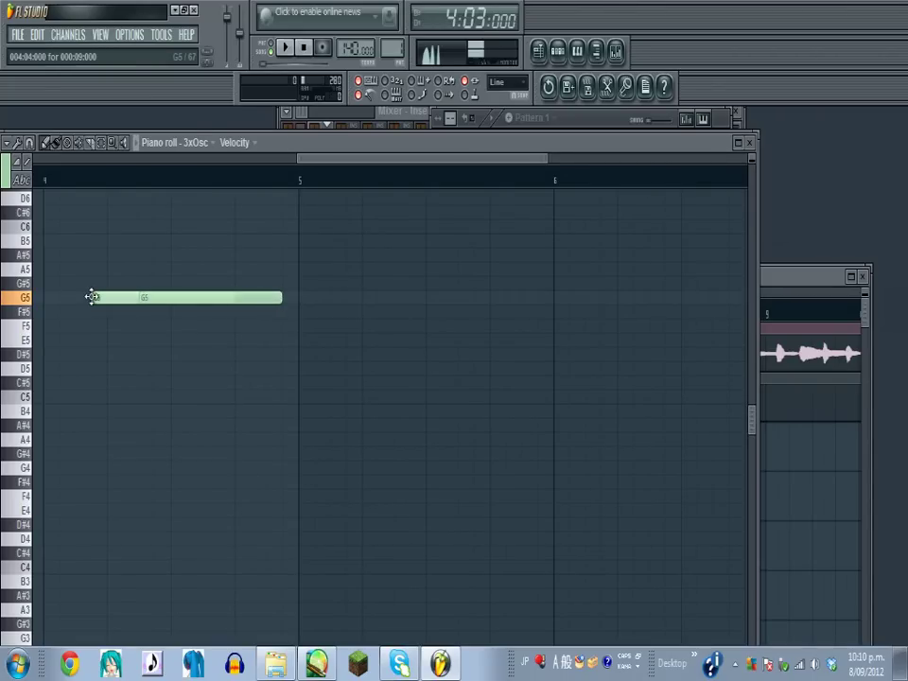
drag(124, 297, 109, 278)
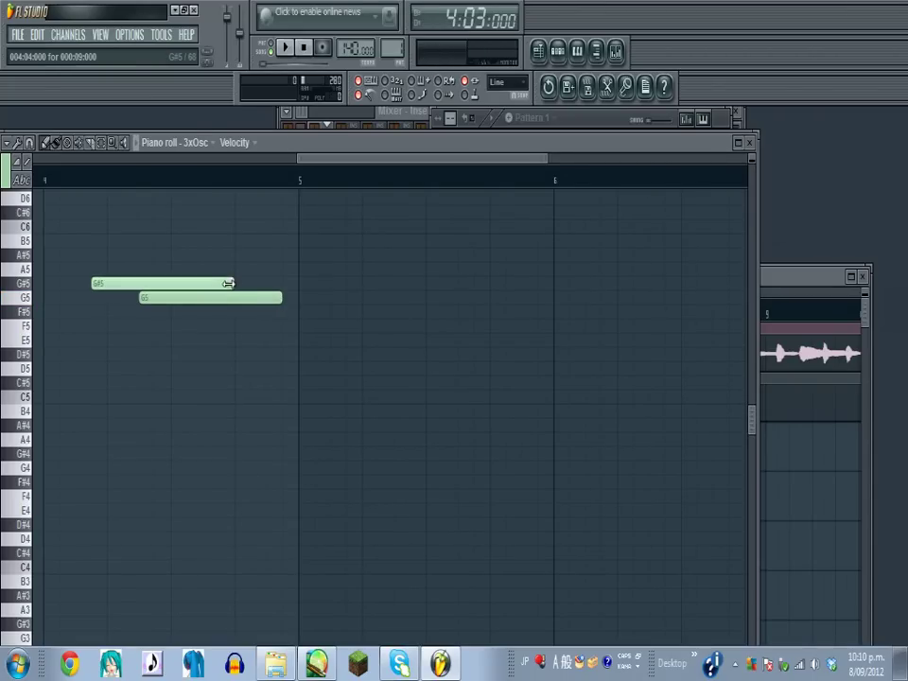
drag(228, 281, 112, 301)
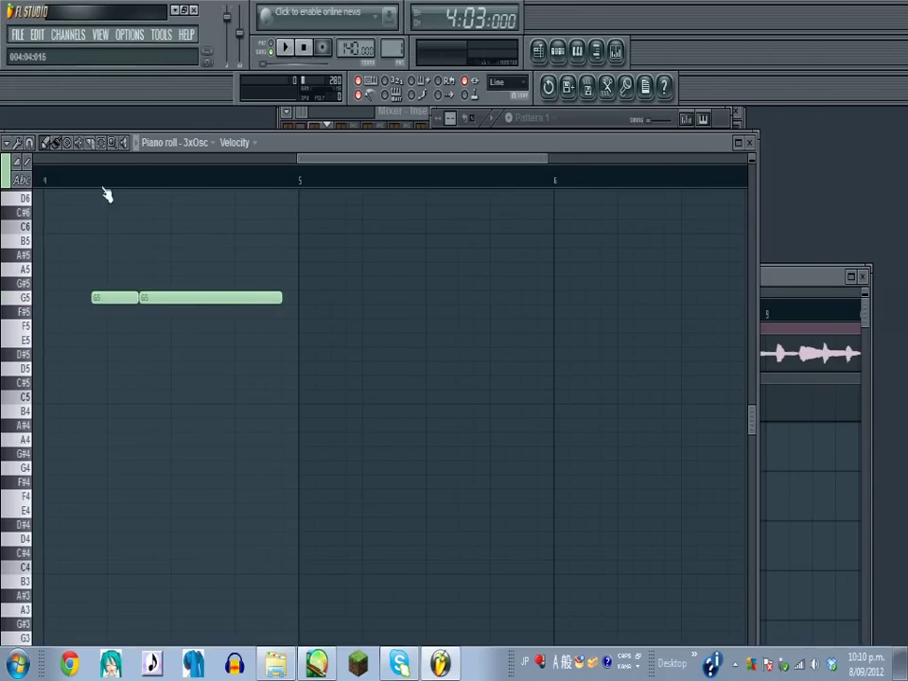
click(287, 49)
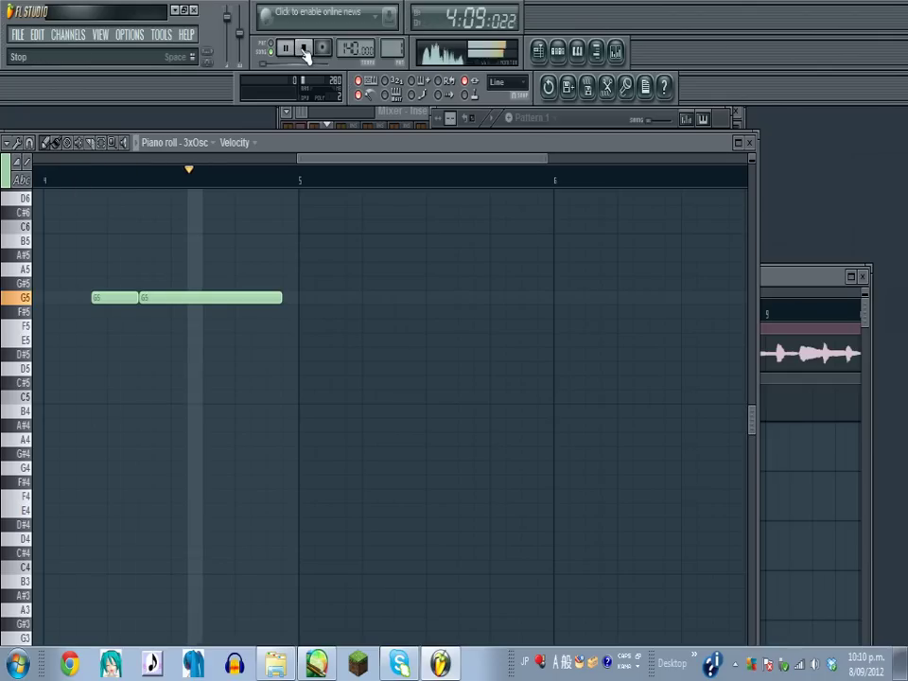
click(304, 47)
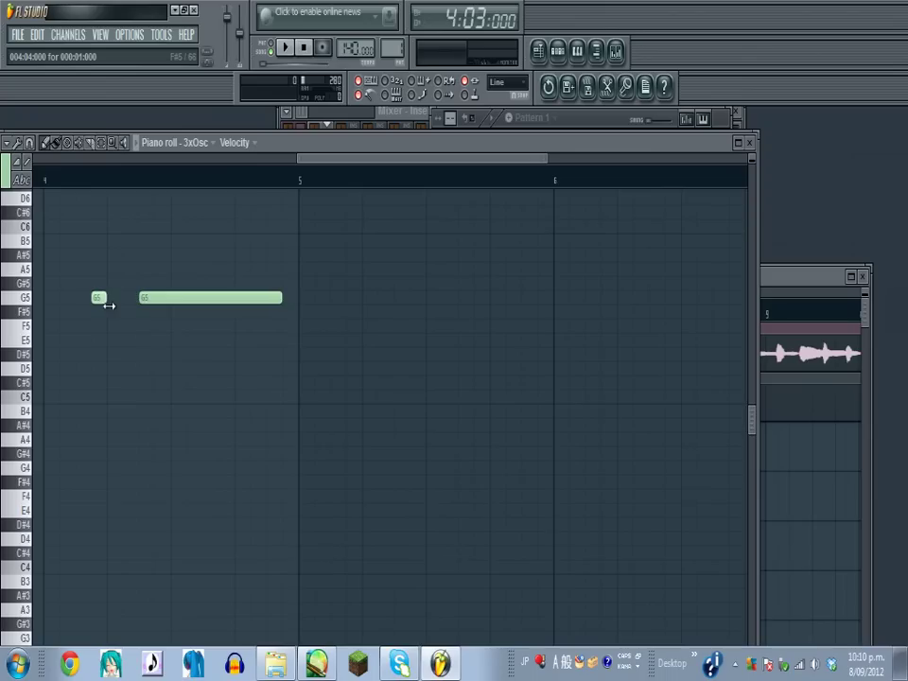
Butt the long G5 against the short one, replay, and trim its end slightly.
drag(142, 297, 118, 298)
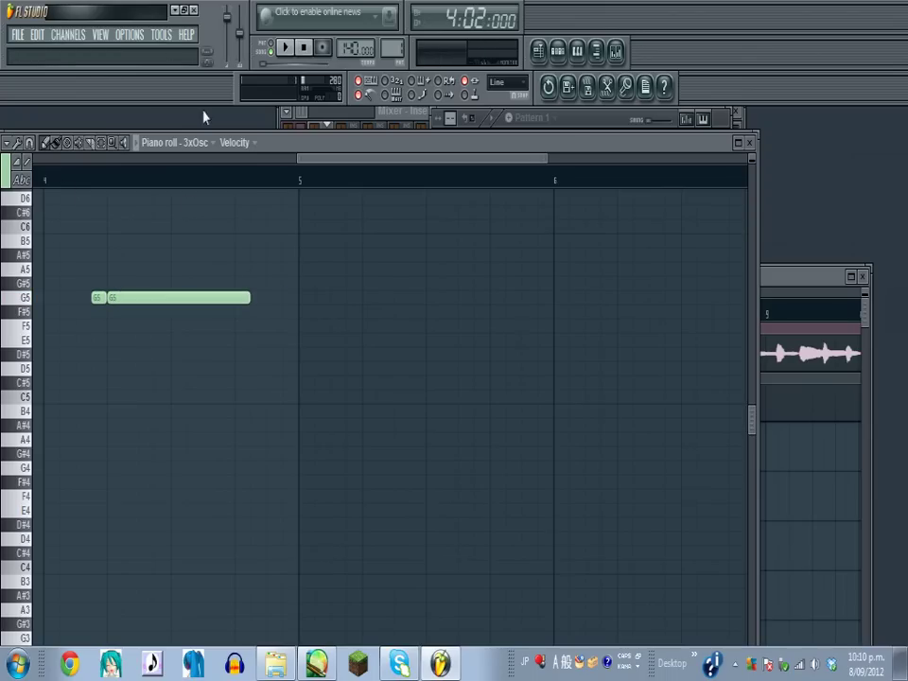
click(285, 48)
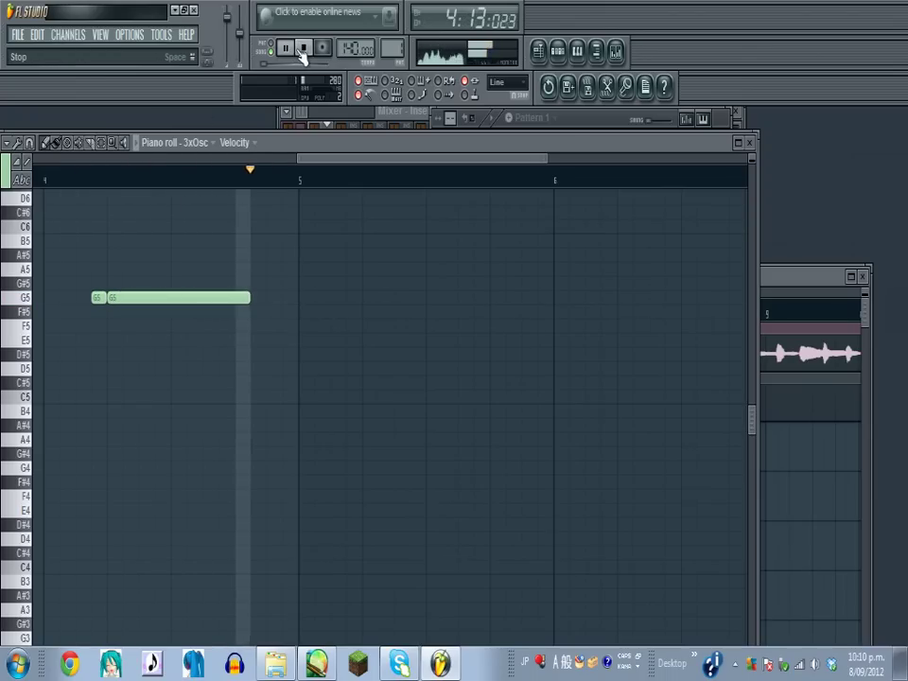
click(303, 47)
drag(249, 298, 235, 294)
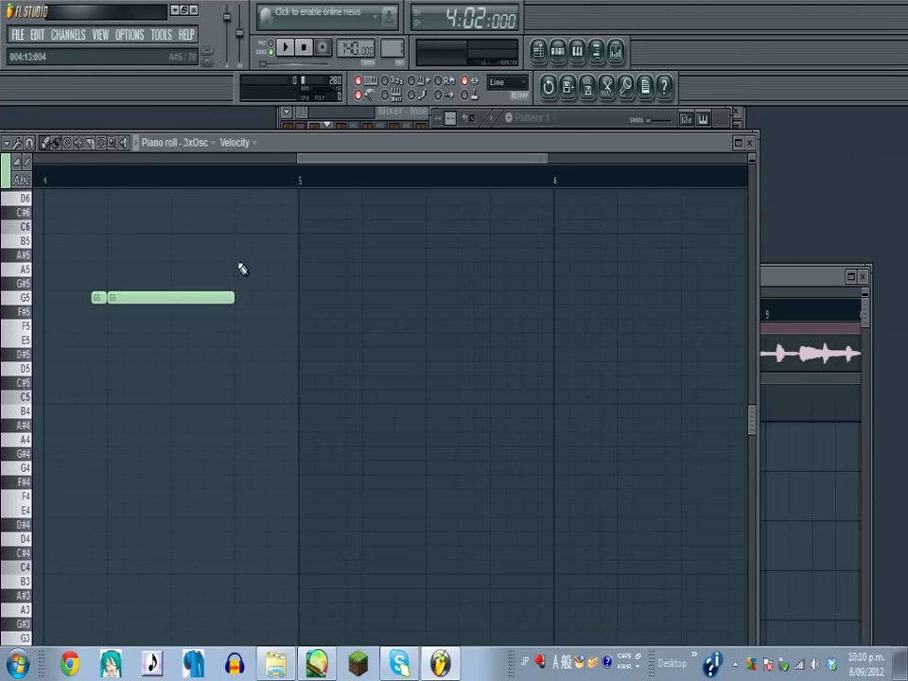
Try A5, A#5 and B5 after the G5, settling on a G#5 note.
click(239, 269)
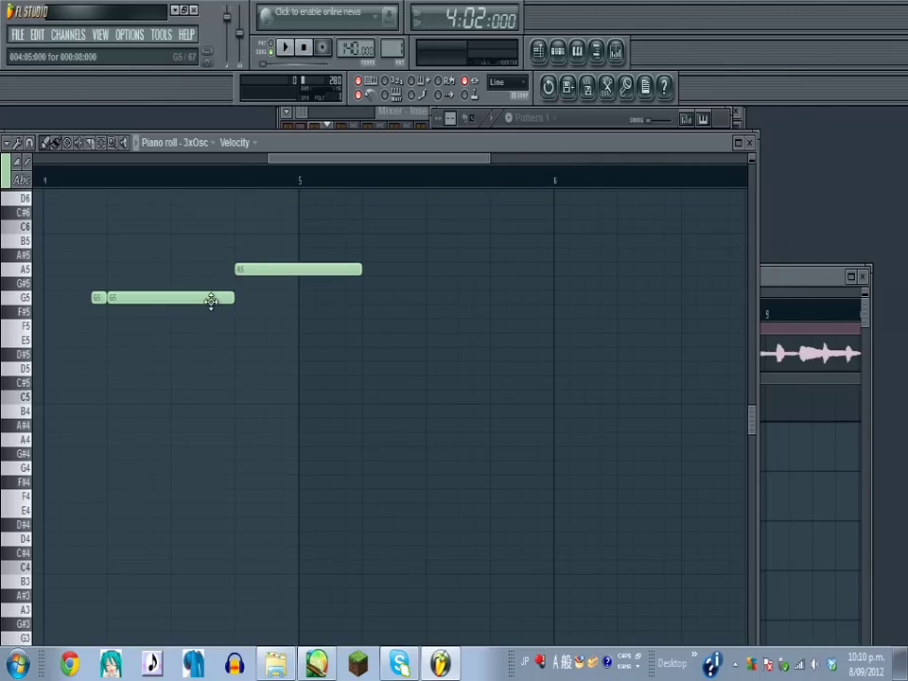
click(239, 256)
drag(243, 265, 239, 244)
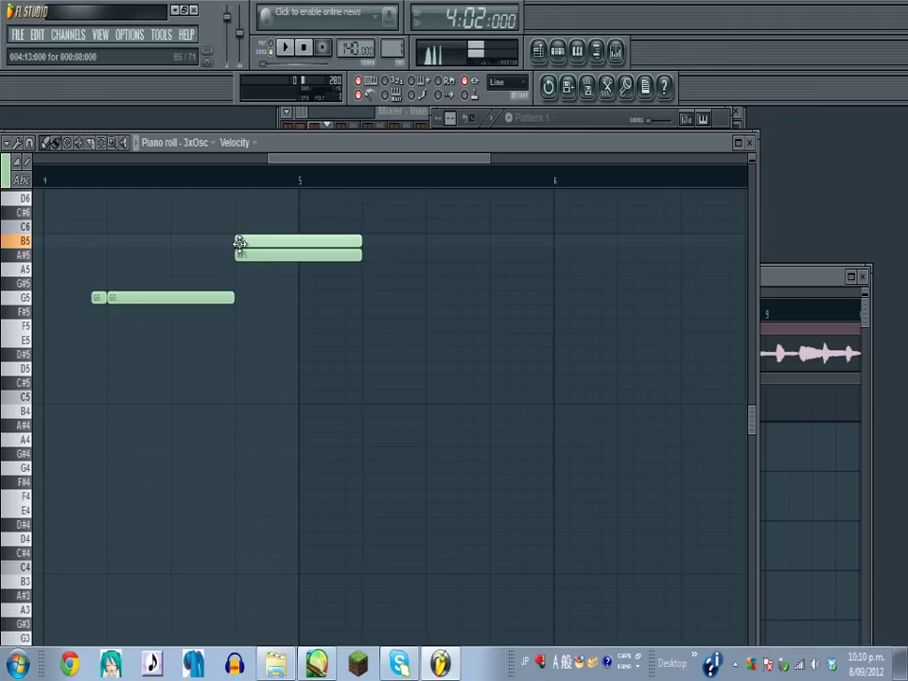
right_click(243, 255)
click(237, 284)
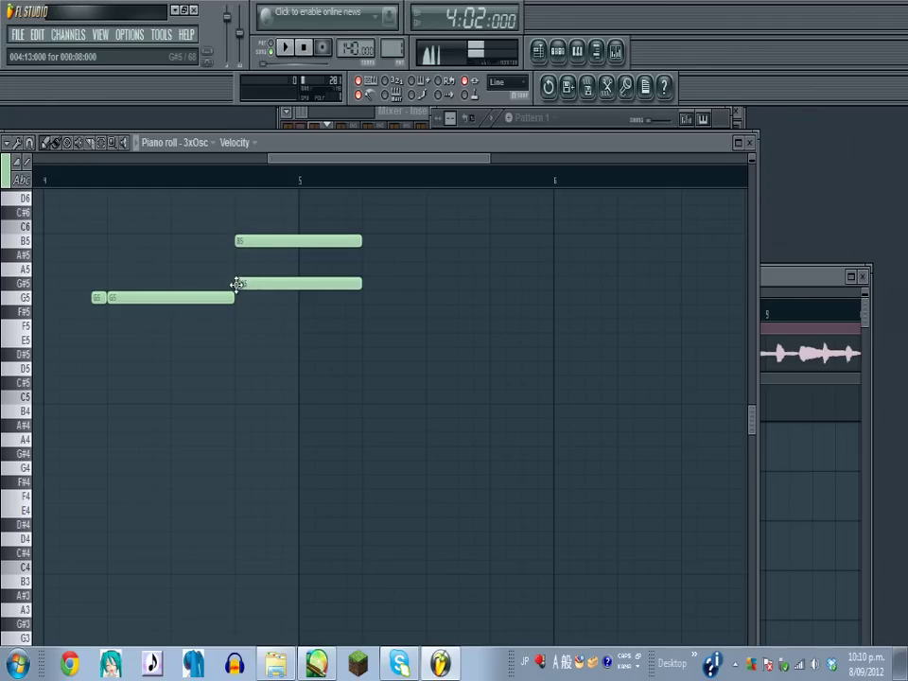
right_click(245, 243)
click(285, 49)
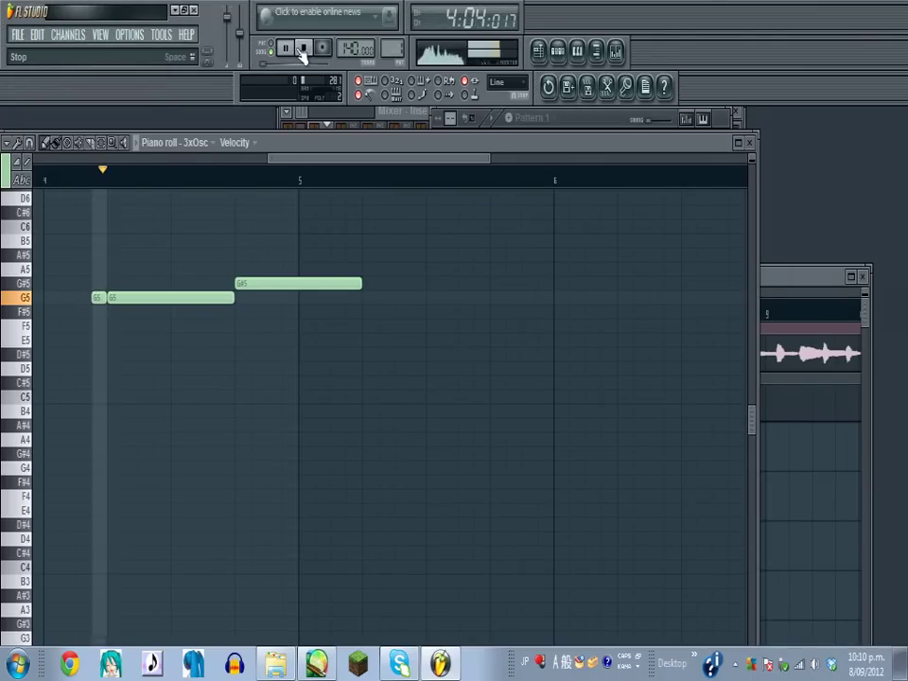
key(space)
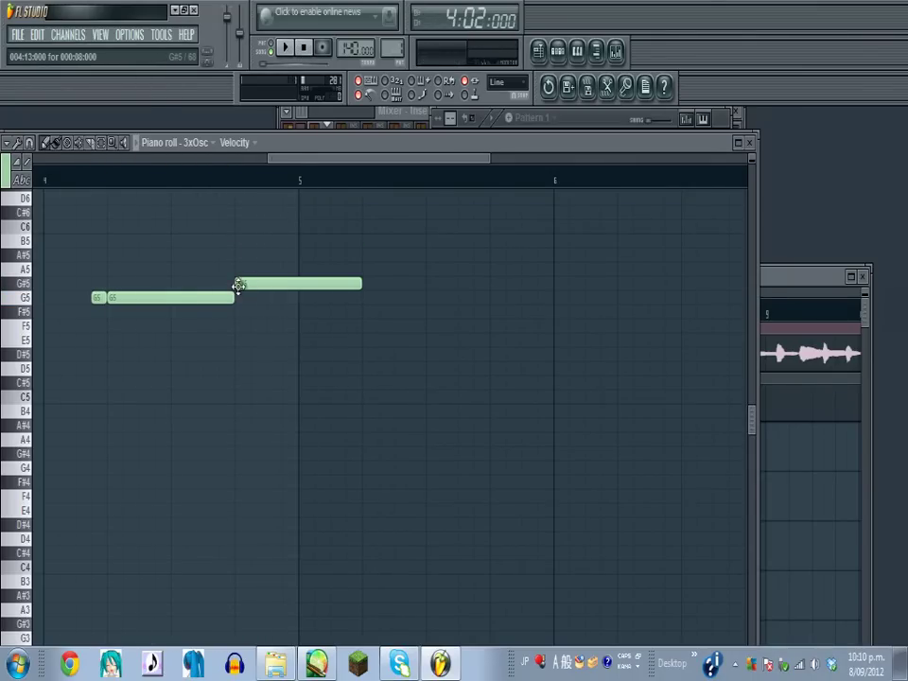
Nudge the G#5 note two steps later, checking each by playback.
drag(239, 285, 254, 284)
click(287, 48)
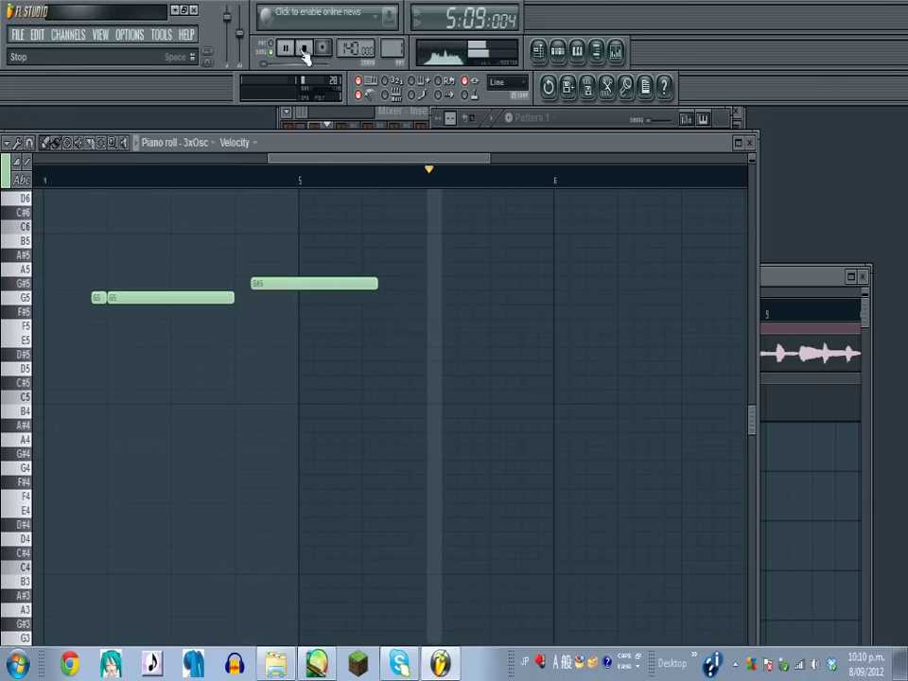
click(304, 48)
drag(255, 283, 271, 283)
key(space)
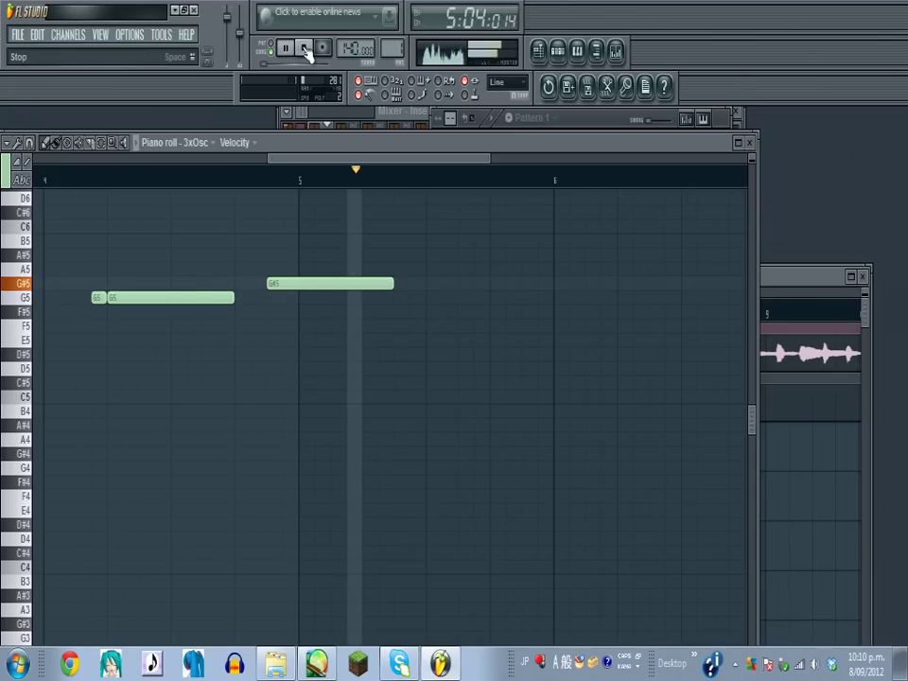
click(305, 50)
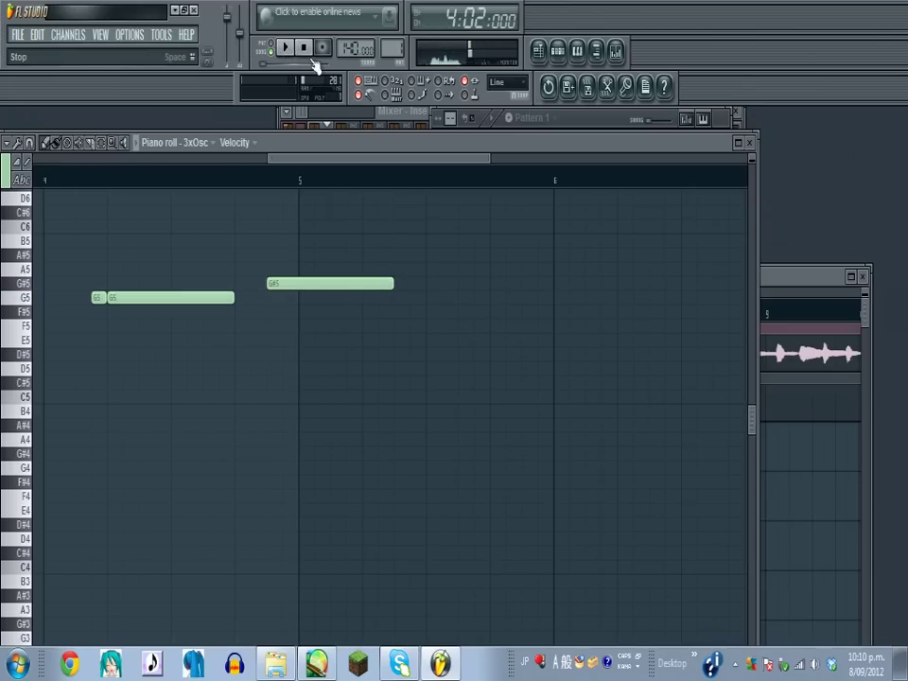
Add a third G5 note after the G#5 and move it later twice.
click(412, 298)
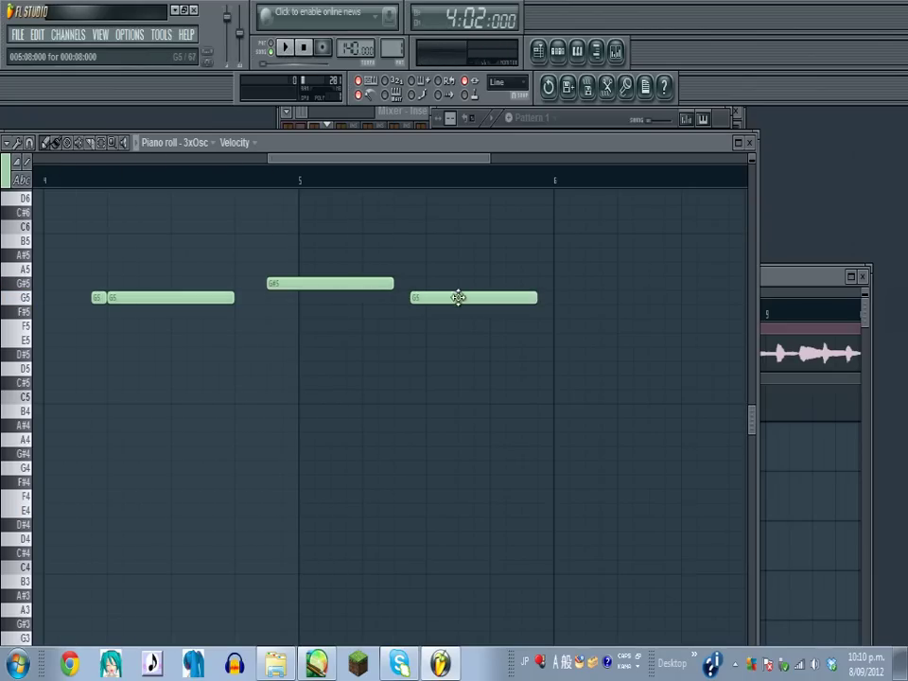
mouse_move(458, 298)
mouse_down()
mouse_move(478, 300)
mouse_move(465, 300)
mouse_up()
click(285, 47)
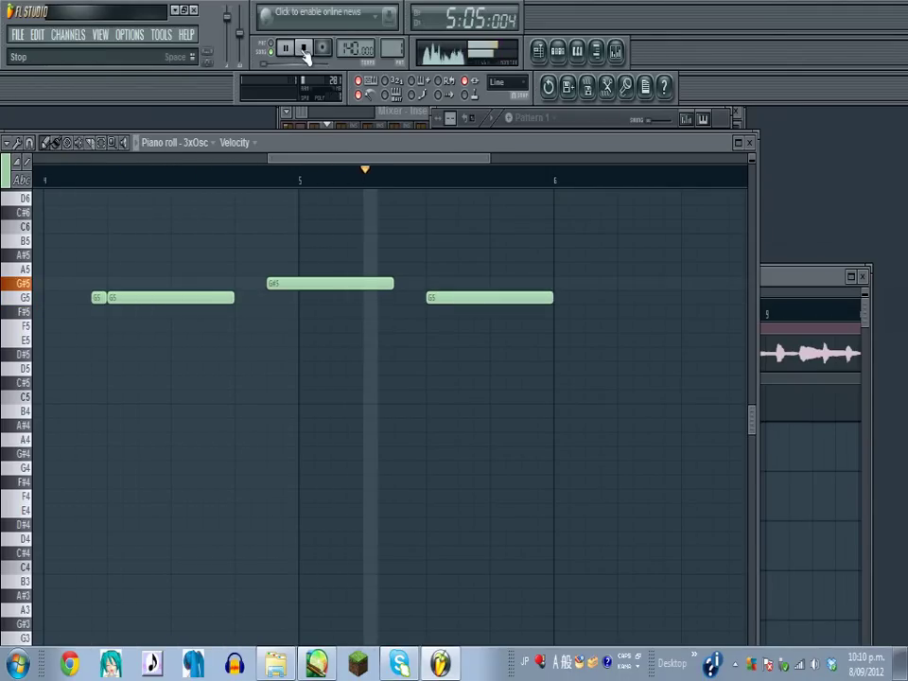
click(304, 47)
drag(431, 299, 451, 299)
click(285, 47)
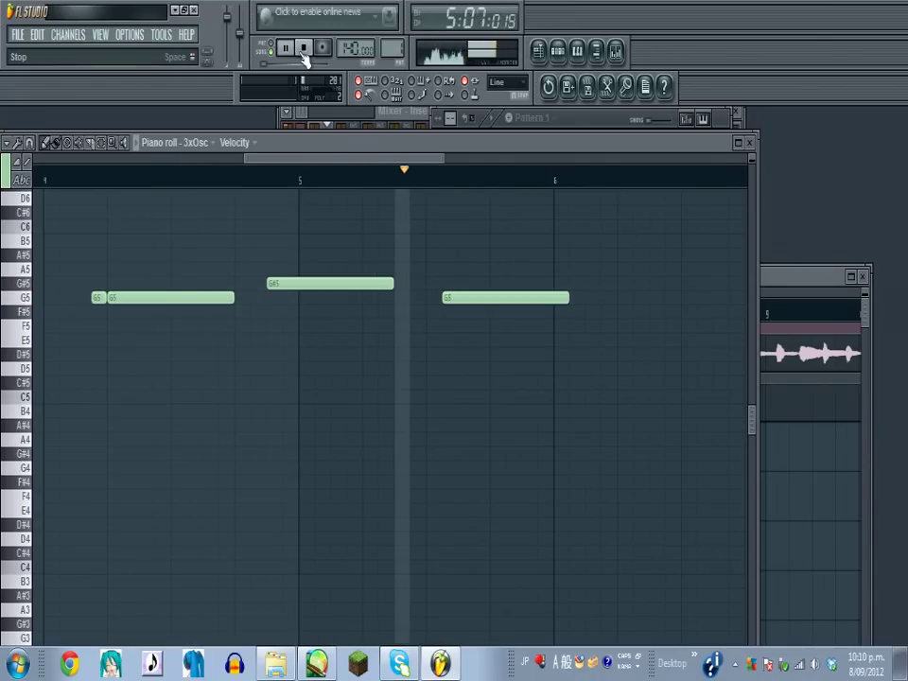
click(304, 47)
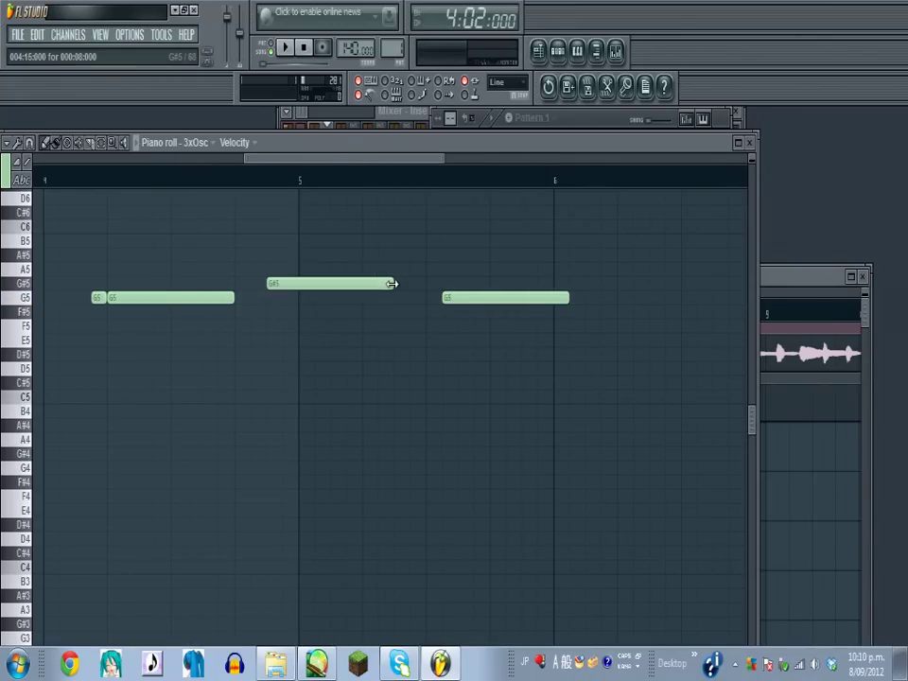
Lengthen the G#5 note slightly and replay the phrase.
drag(394, 283, 455, 300)
click(286, 47)
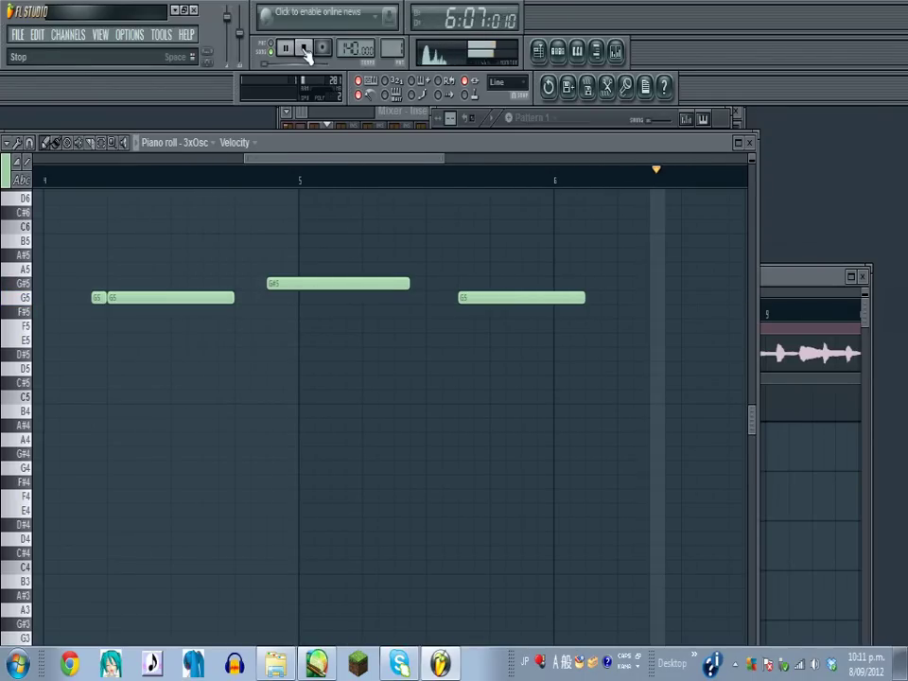
drag(317, 163, 423, 172)
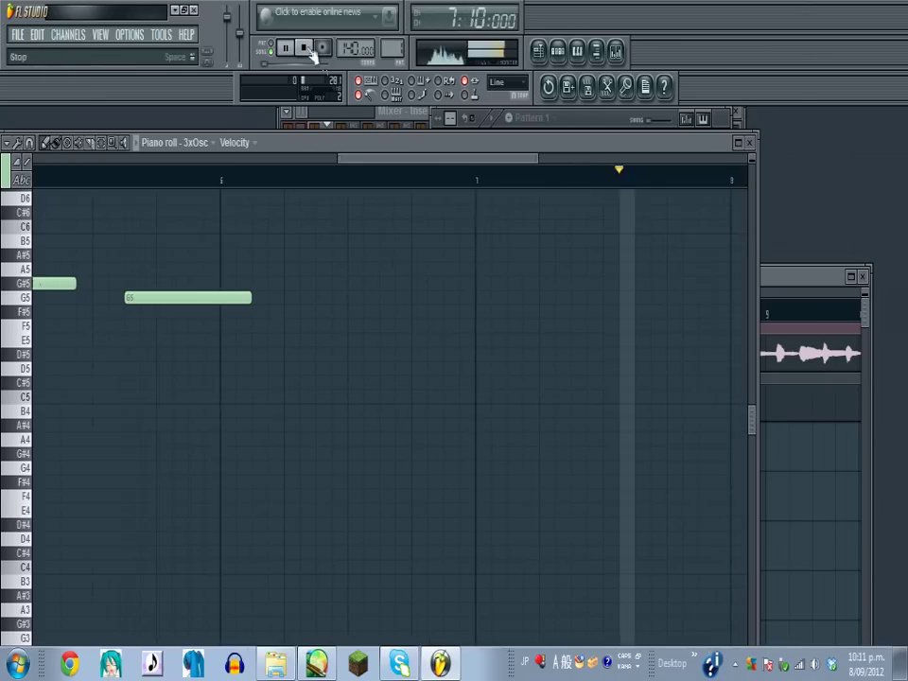
click(302, 47)
Add a short G5 and a C6 note in the next bar and play them.
click(382, 369)
right_click(384, 370)
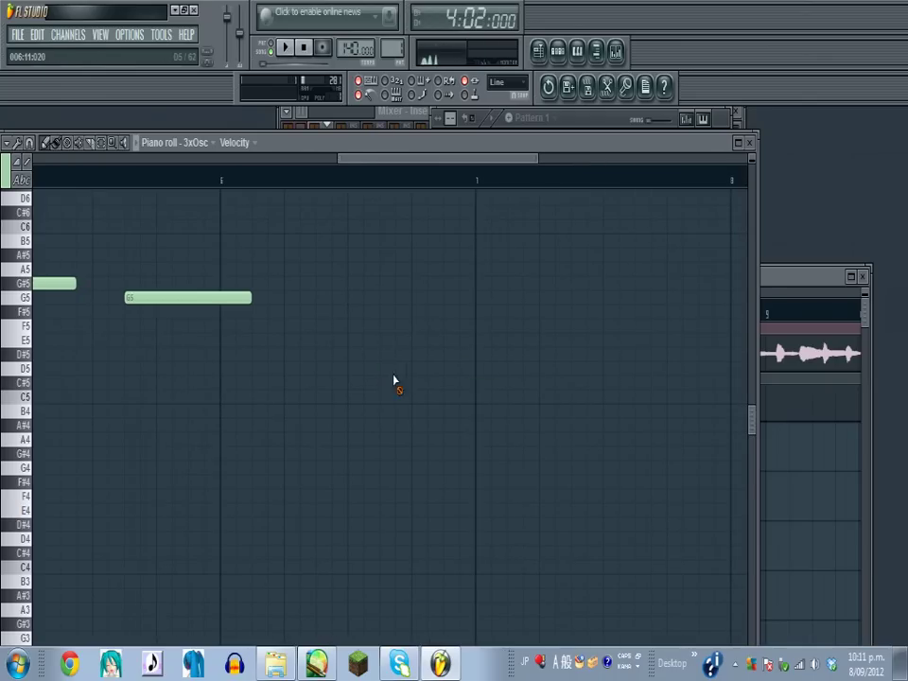
click(382, 298)
drag(500, 298, 423, 298)
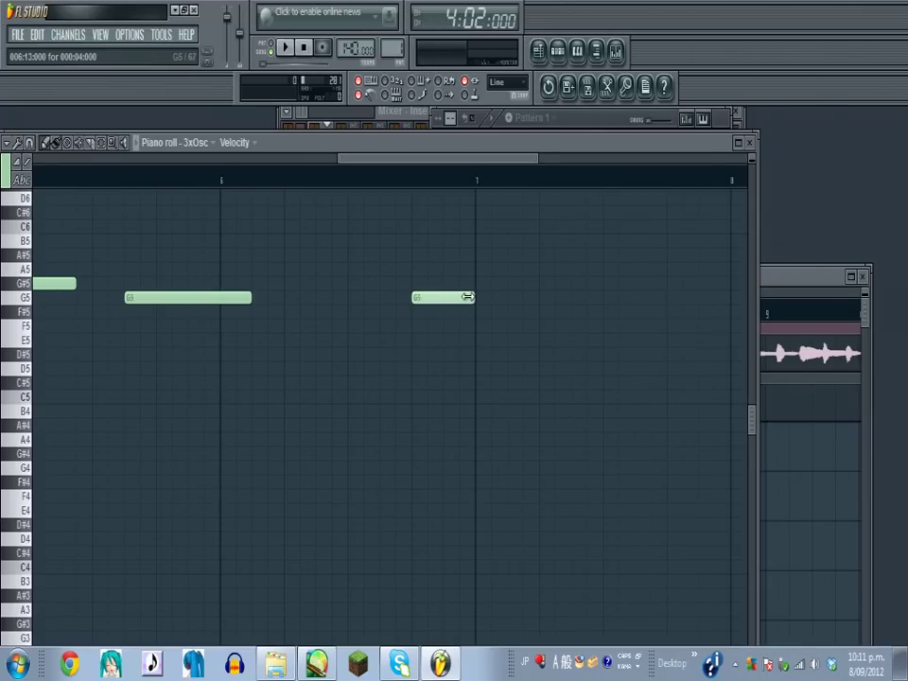
click(476, 241)
drag(483, 240, 474, 225)
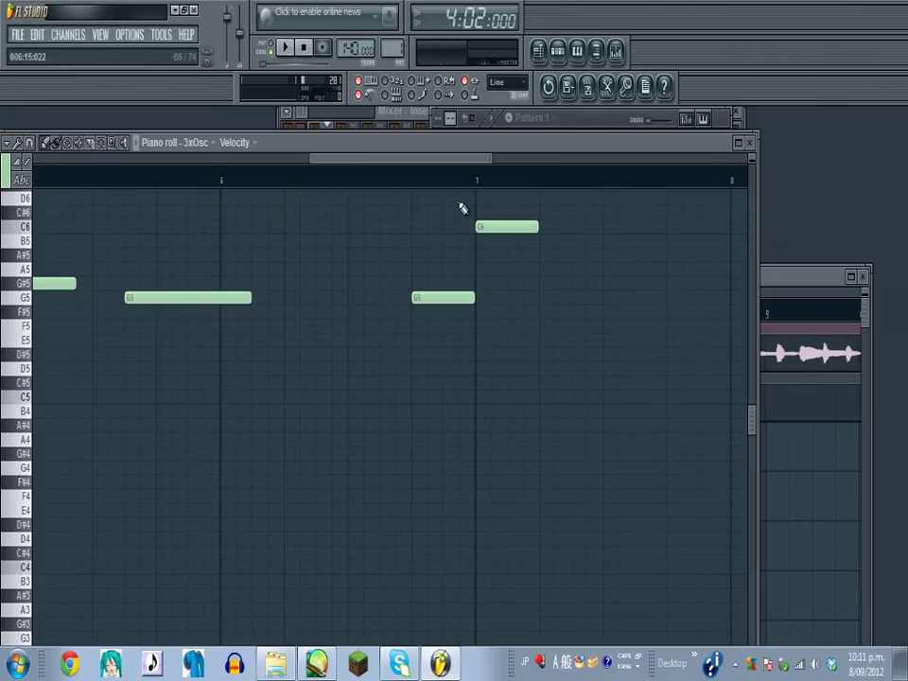
click(289, 47)
click(312, 175)
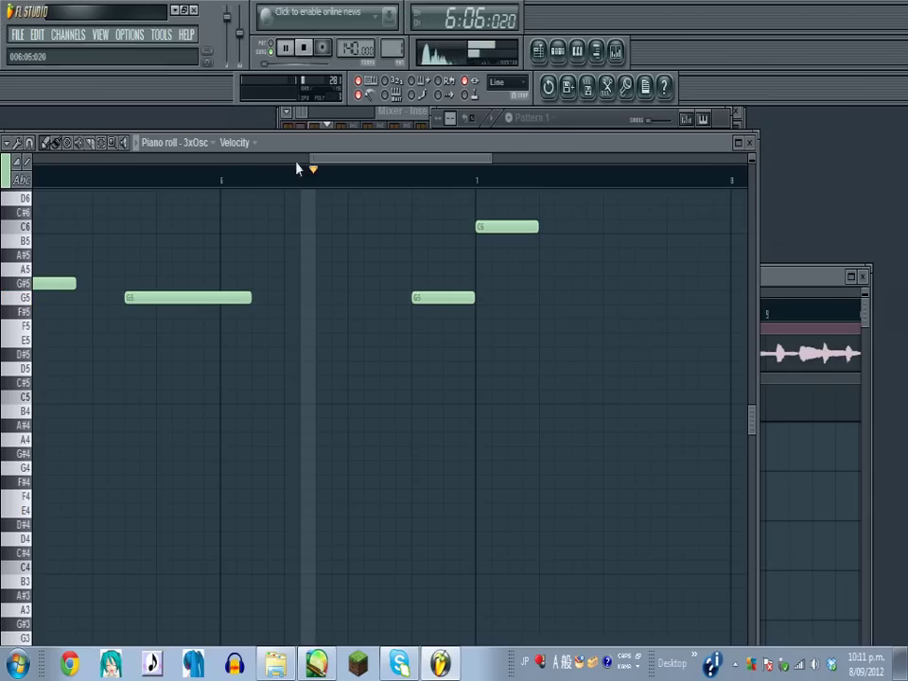
click(305, 47)
Nudge the short G5 and C6 notes later in small steps, checking playback.
drag(423, 296, 486, 296)
drag(488, 227, 551, 221)
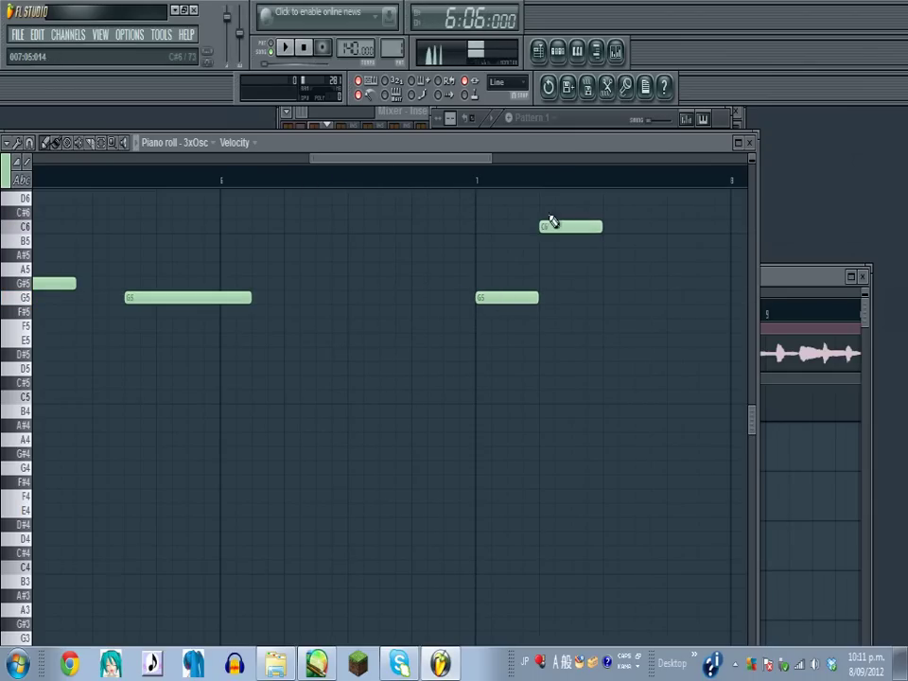
click(284, 47)
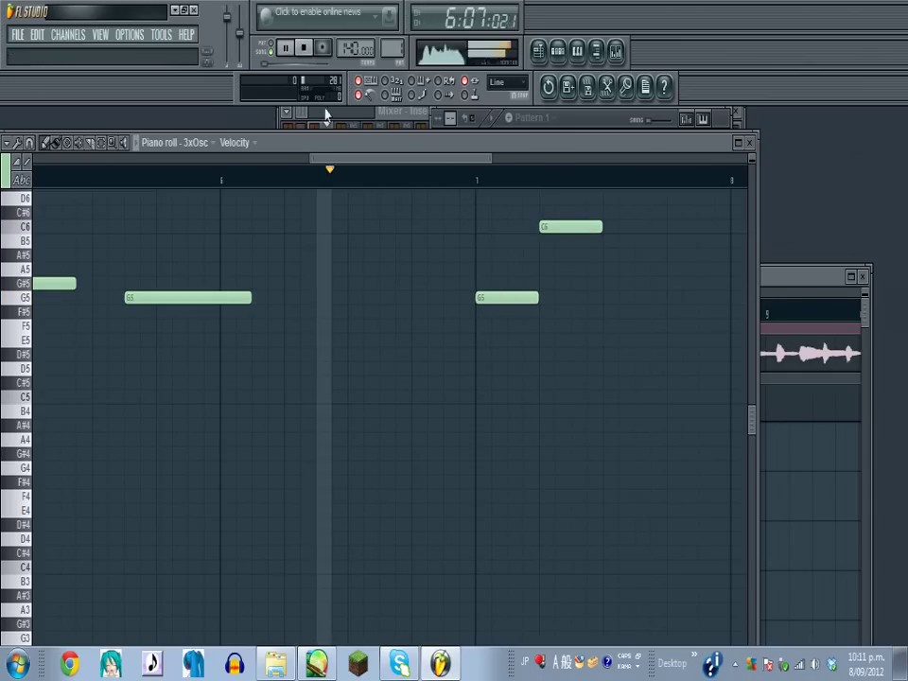
click(305, 49)
drag(497, 300, 511, 298)
drag(567, 229, 583, 231)
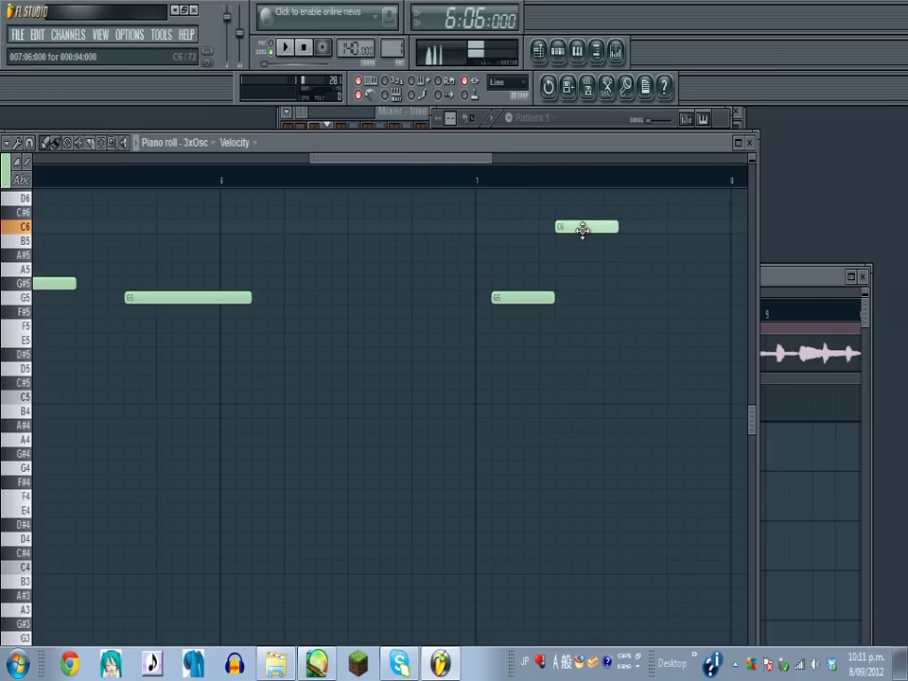
click(285, 47)
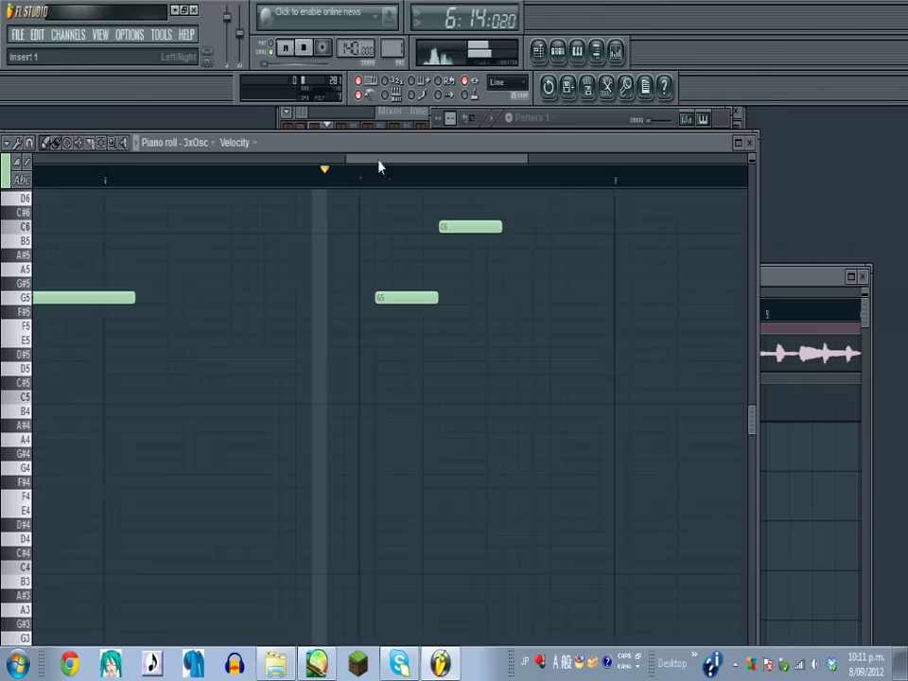
click(303, 46)
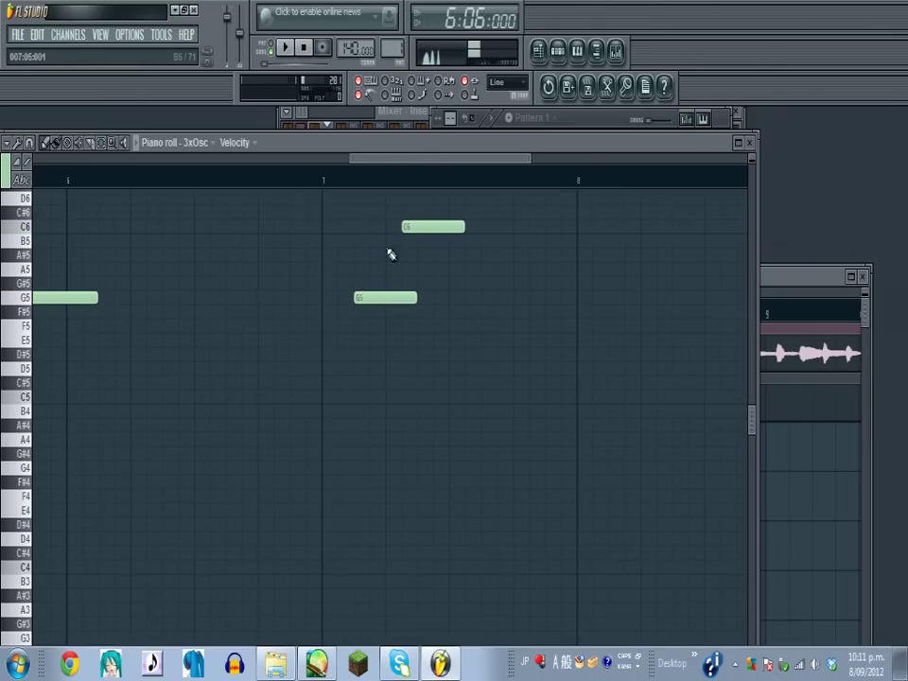
drag(410, 227, 426, 226)
click(286, 46)
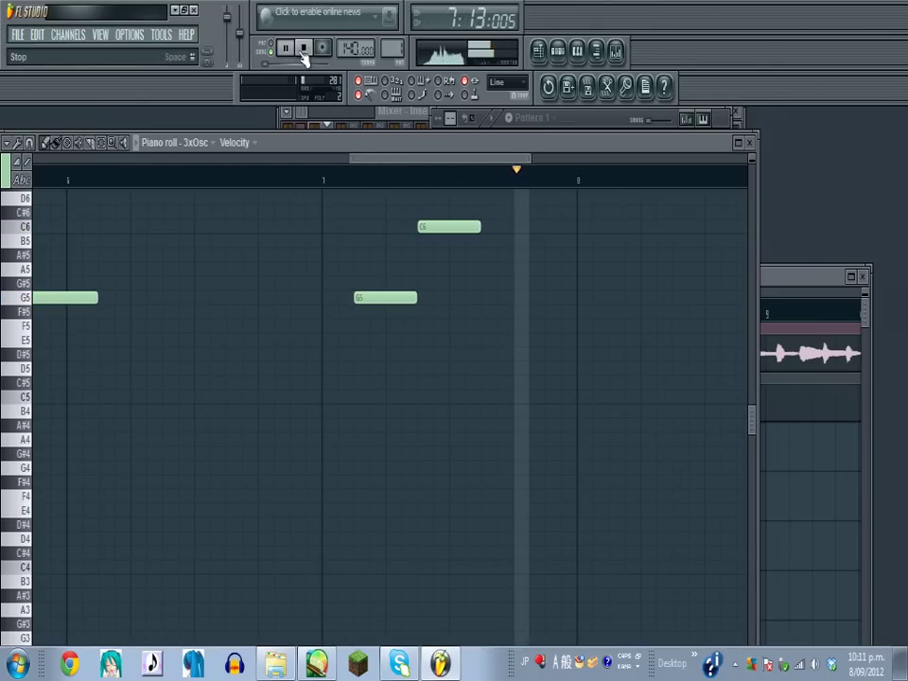
click(303, 49)
Try and discard D6 and E6 notes, then play the melody from bar 7.
scroll(752, 412, up, 3)
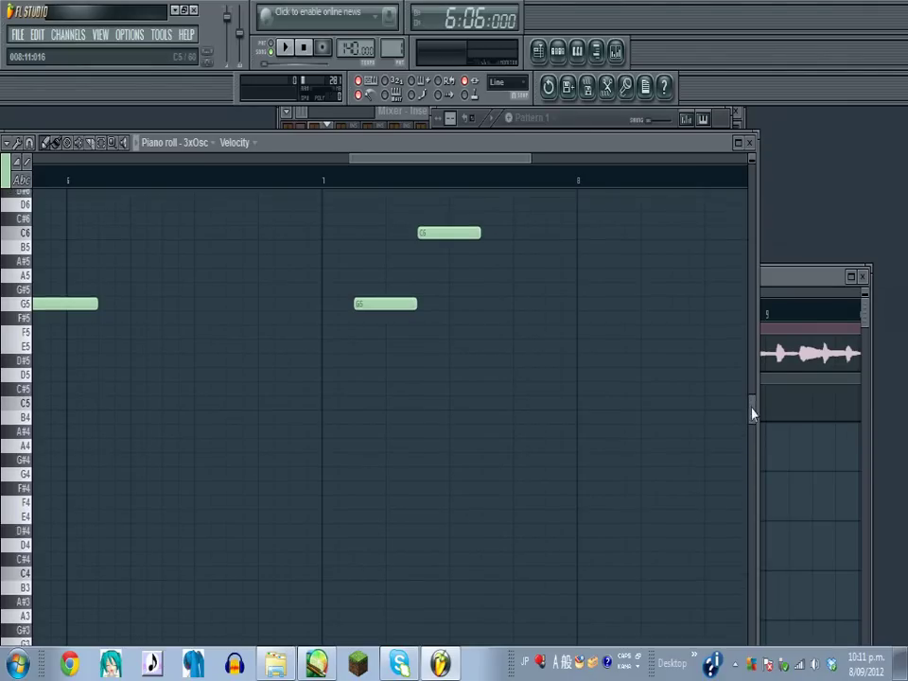
click(501, 269)
right_click(509, 272)
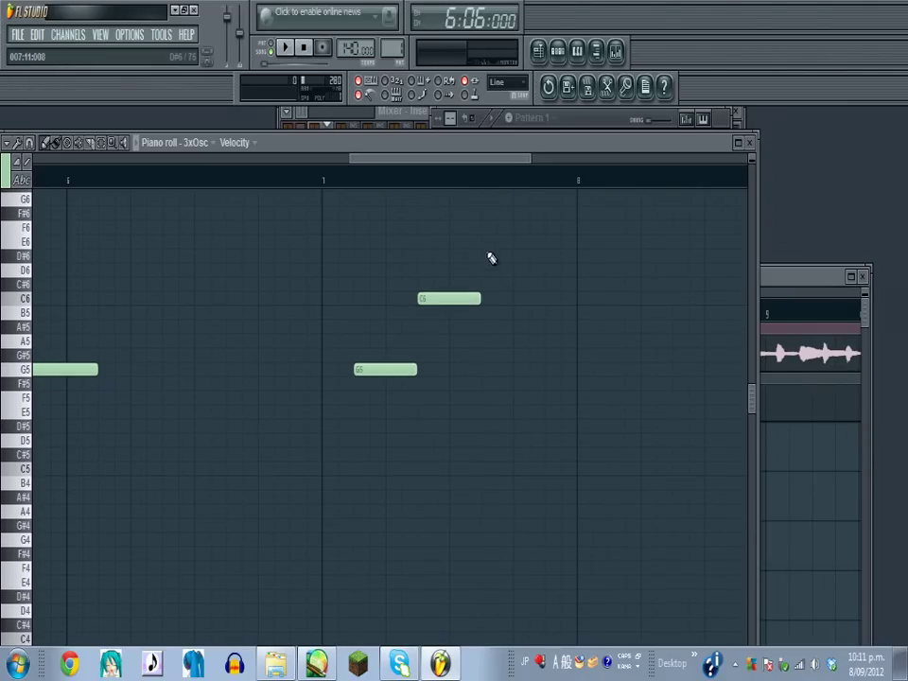
click(483, 239)
right_click(492, 240)
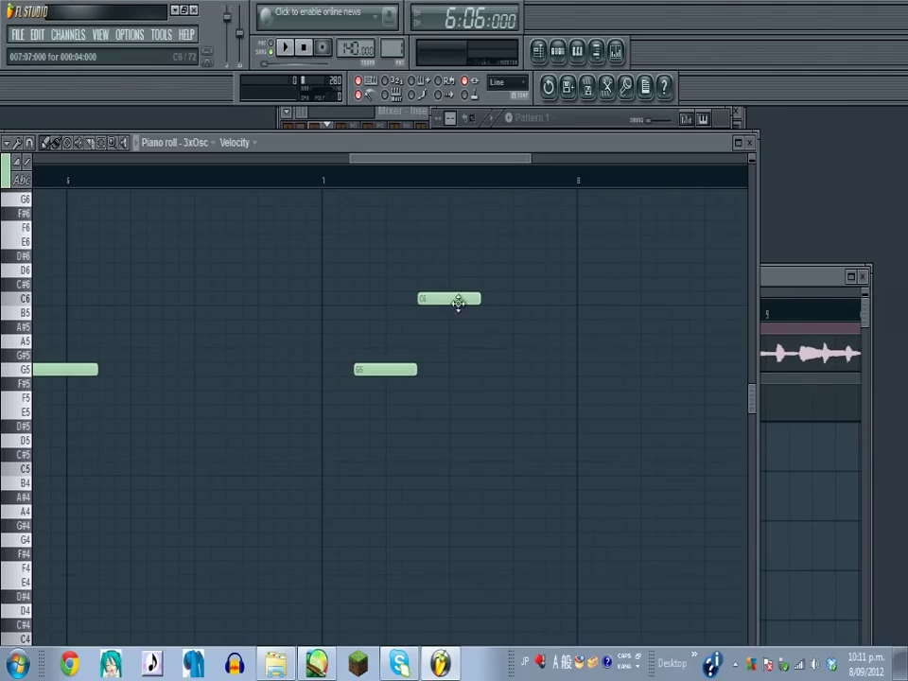
click(324, 179)
click(286, 48)
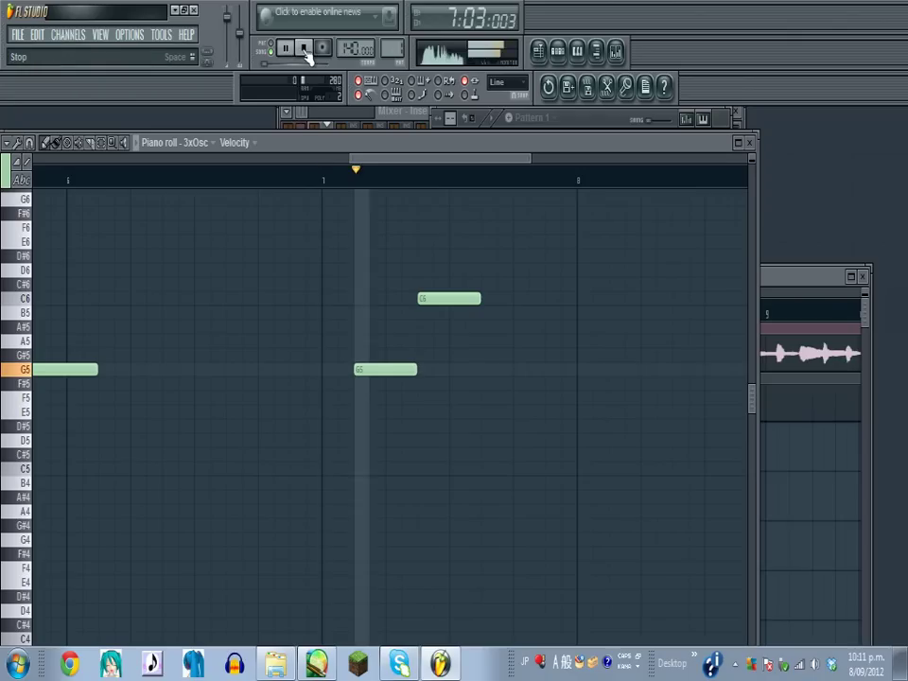
click(304, 47)
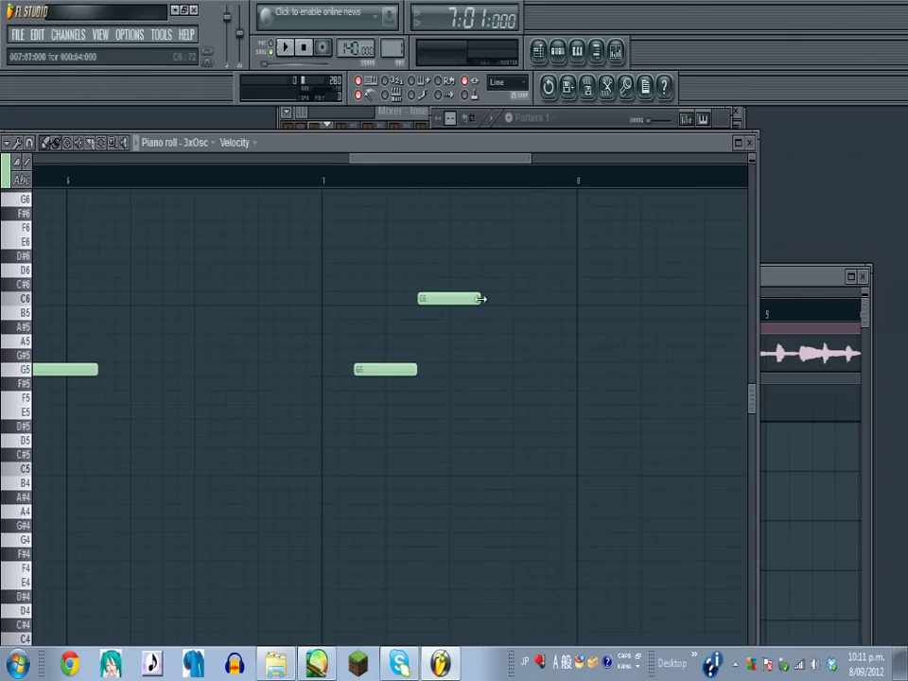
Lengthen the C6, add a D#6 and a D6 at bar 8, and play them.
drag(482, 298, 512, 298)
click(517, 255)
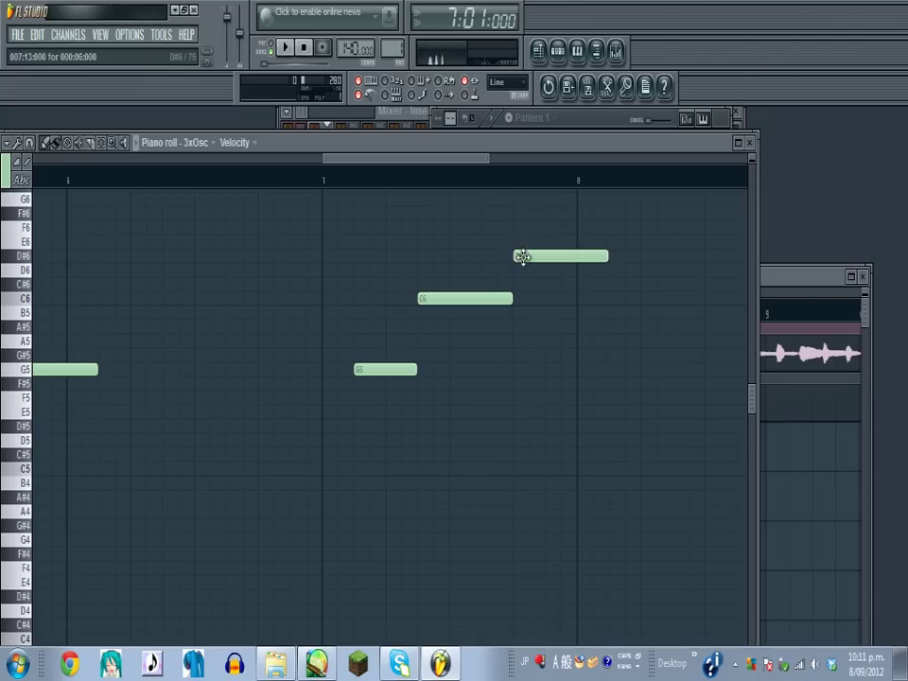
drag(602, 257, 585, 281)
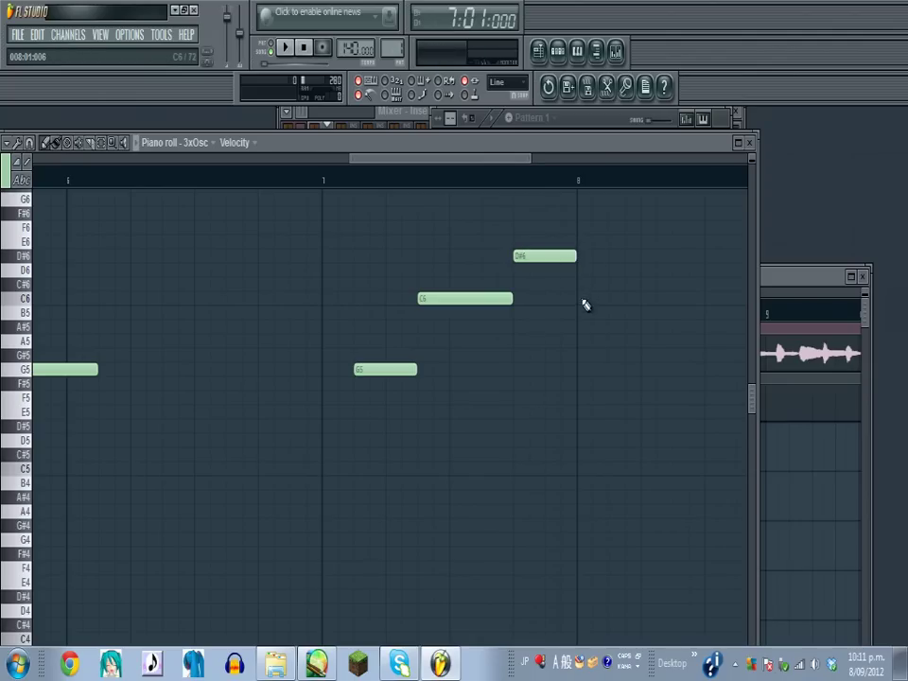
click(580, 298)
click(578, 271)
right_click(598, 295)
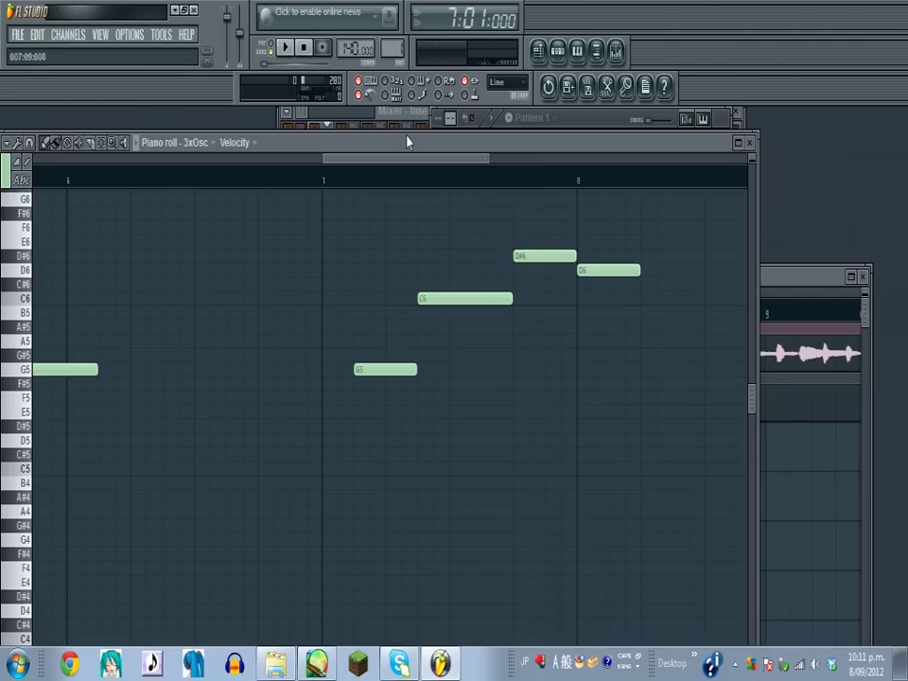
click(286, 47)
Shift the D#6 note later and lengthen the D6 note.
drag(375, 161, 395, 169)
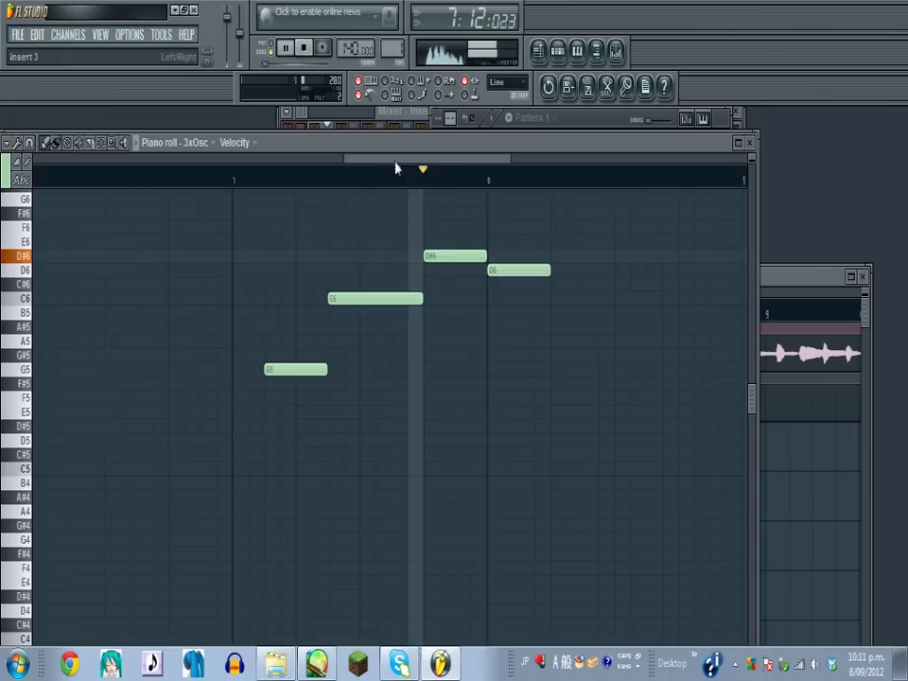
key(space)
mouse_move(428, 256)
mouse_down()
mouse_move(516, 273)
mouse_move(512, 257)
mouse_up()
click(287, 47)
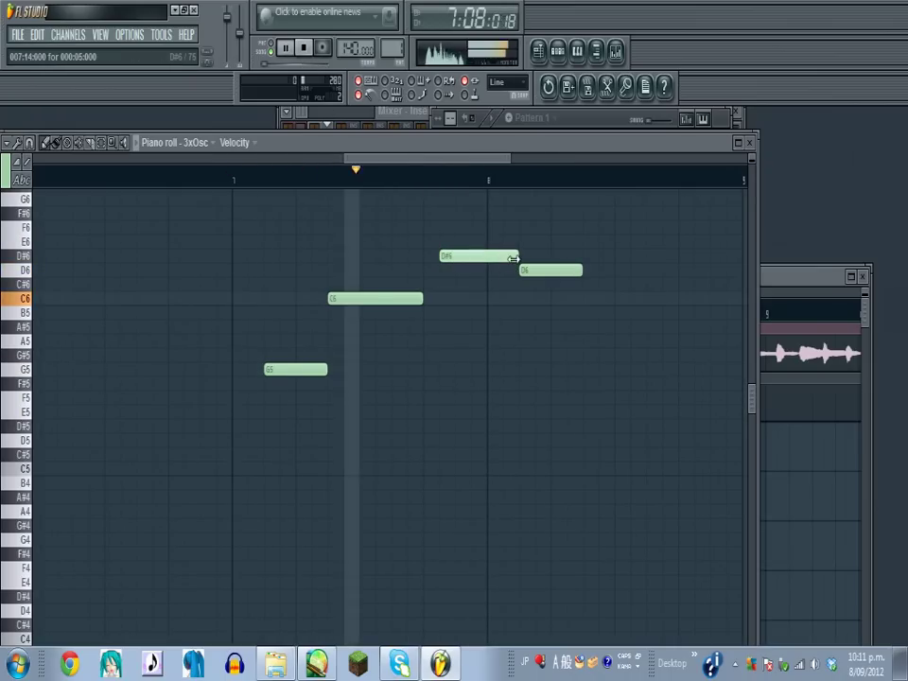
click(306, 48)
drag(581, 270, 627, 270)
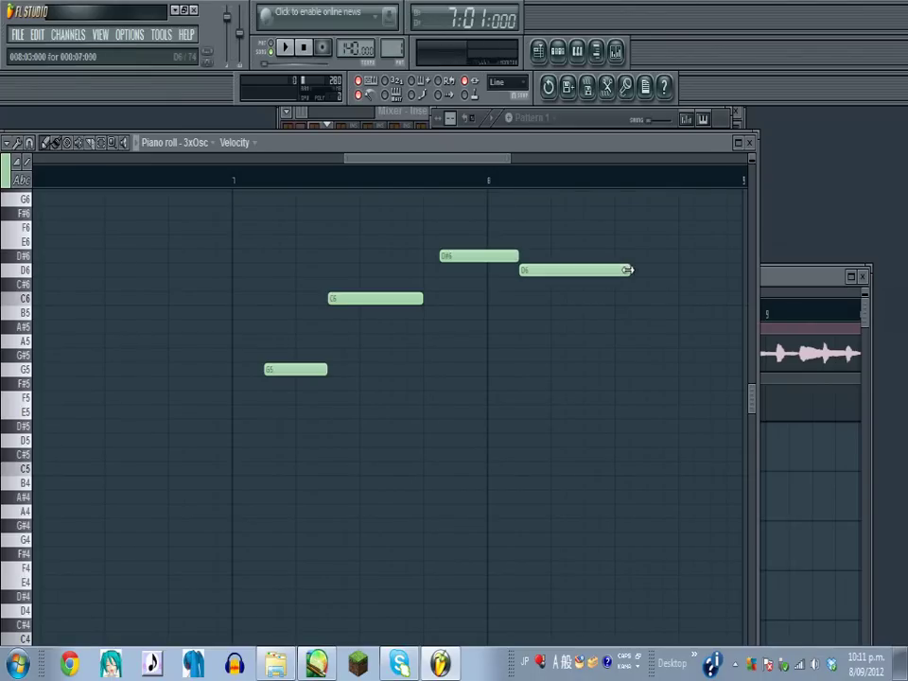
scroll(231, 176, down, 5)
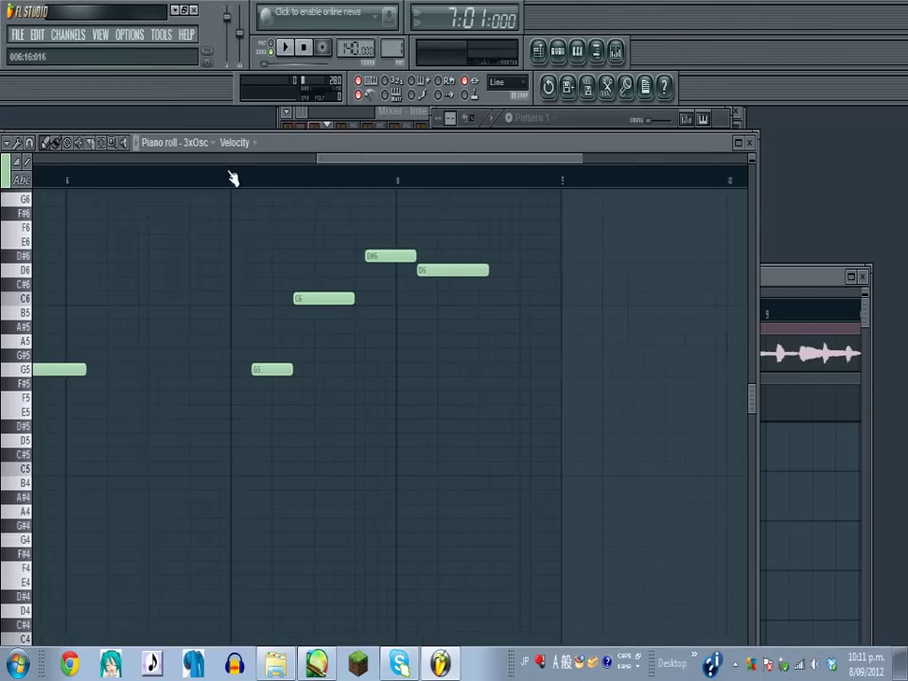
scroll(169, 193, right, 1)
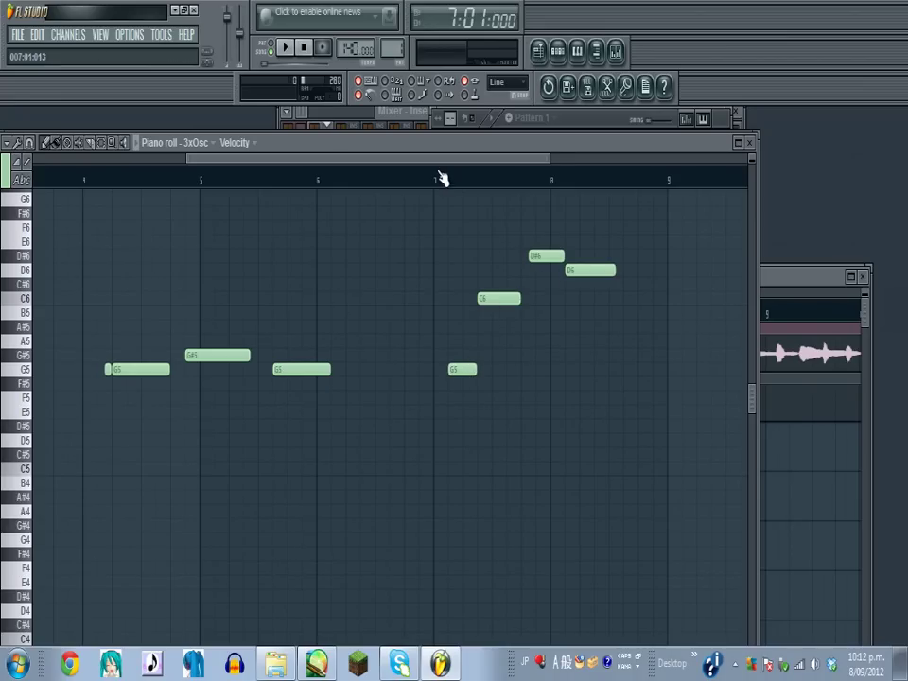
drag(446, 158, 493, 158)
scroll(420, 188, up, 3)
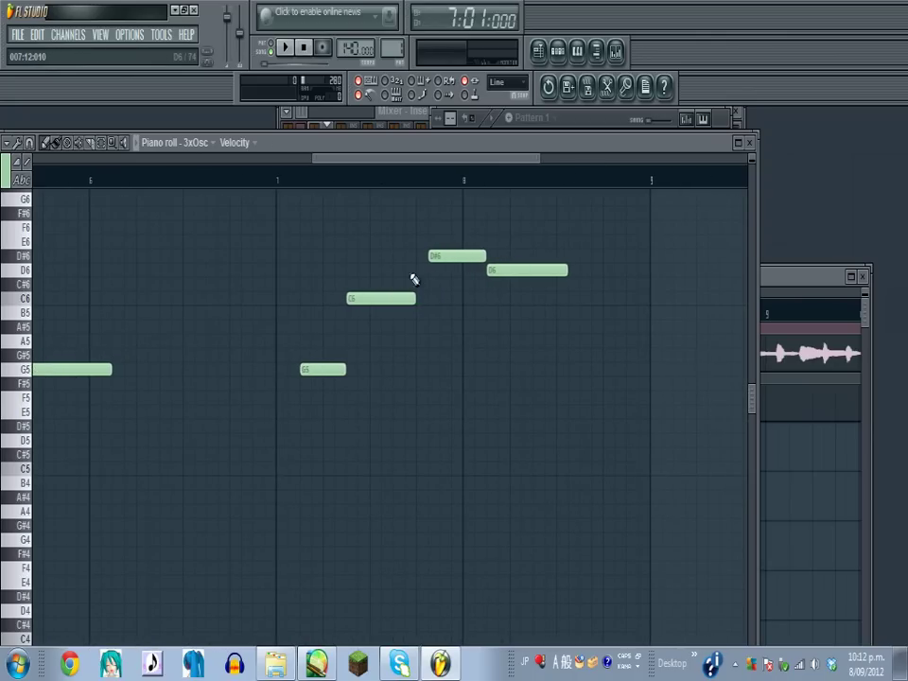
drag(356, 162, 242, 179)
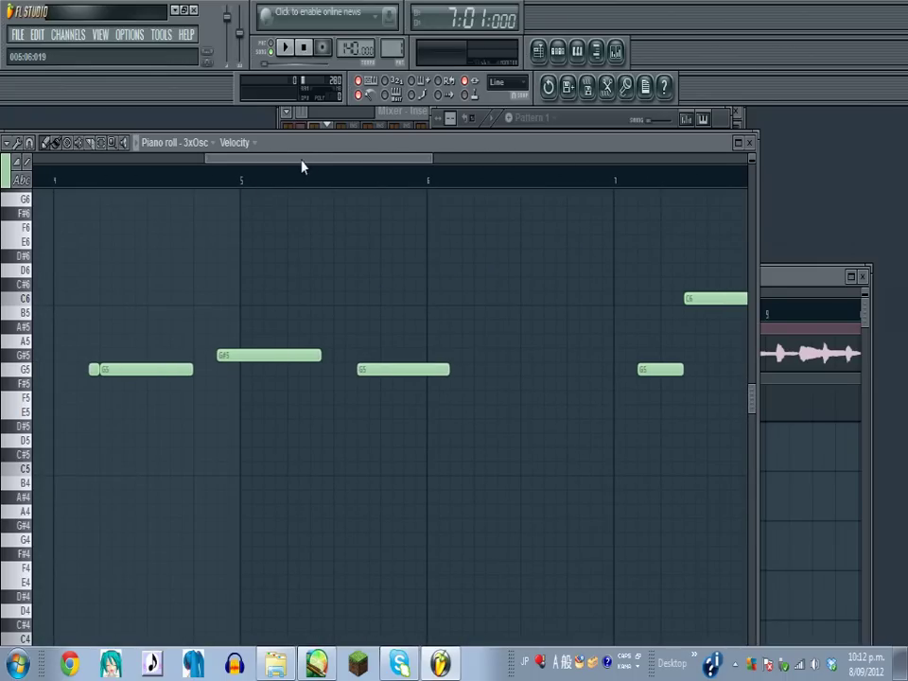
drag(337, 162, 414, 163)
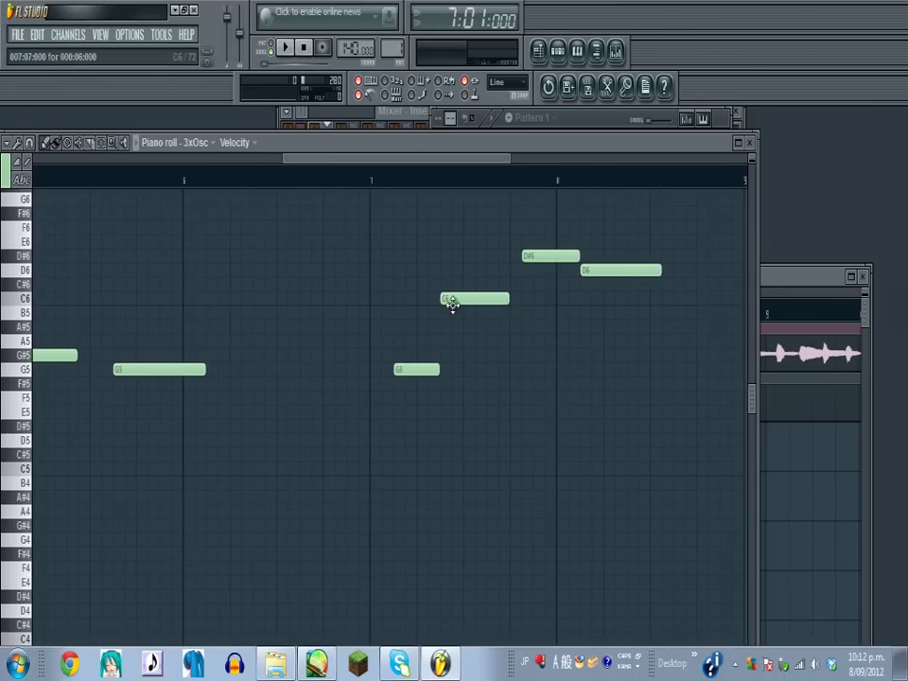
drag(312, 159, 330, 159)
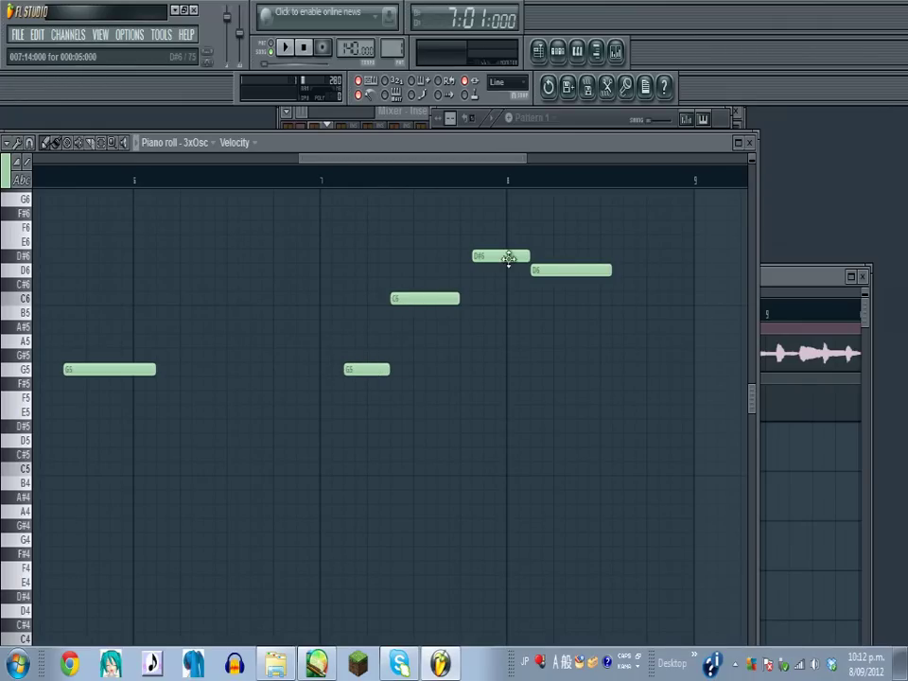
scroll(403, 192, up, 2)
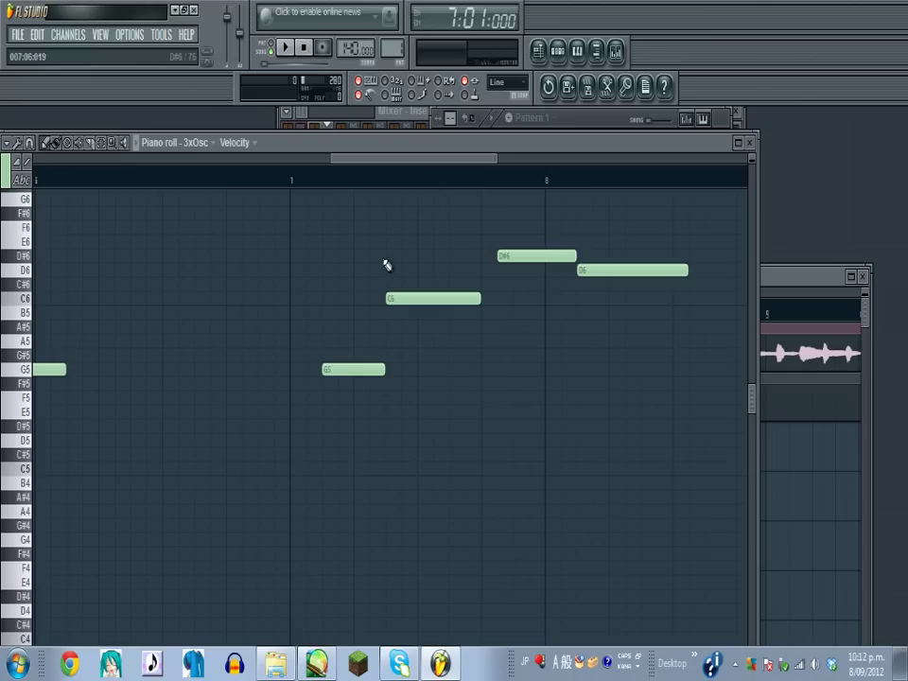
drag(383, 156, 330, 158)
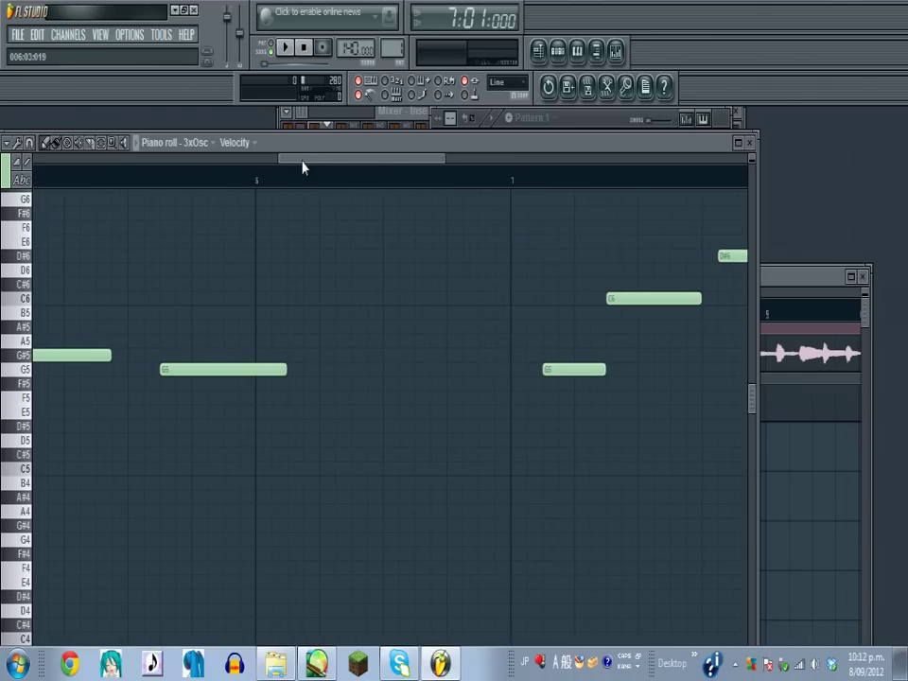
drag(302, 163, 238, 167)
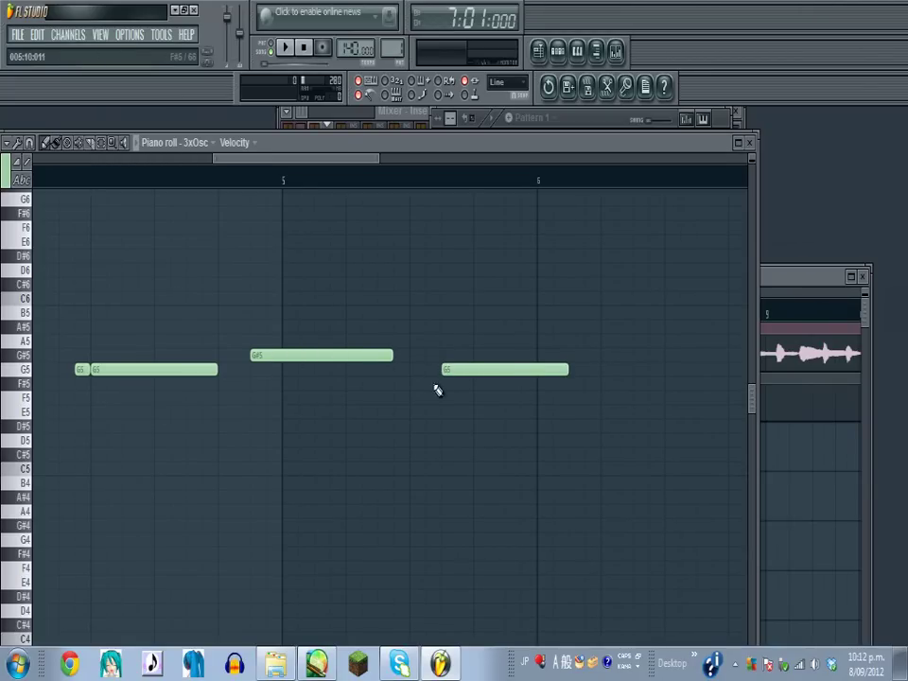
drag(264, 157, 365, 201)
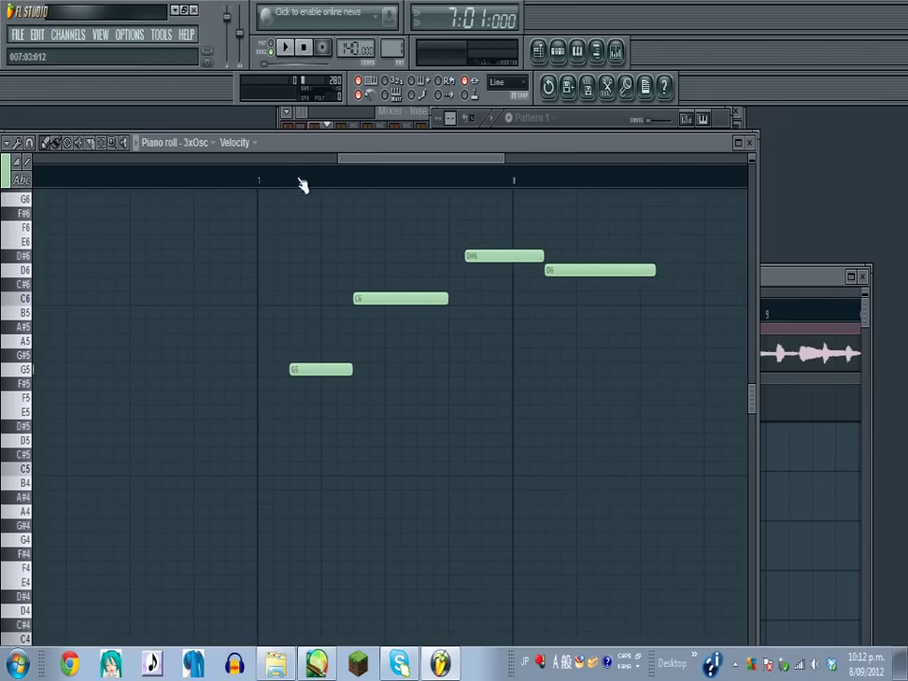
scroll(300, 187, down, 4)
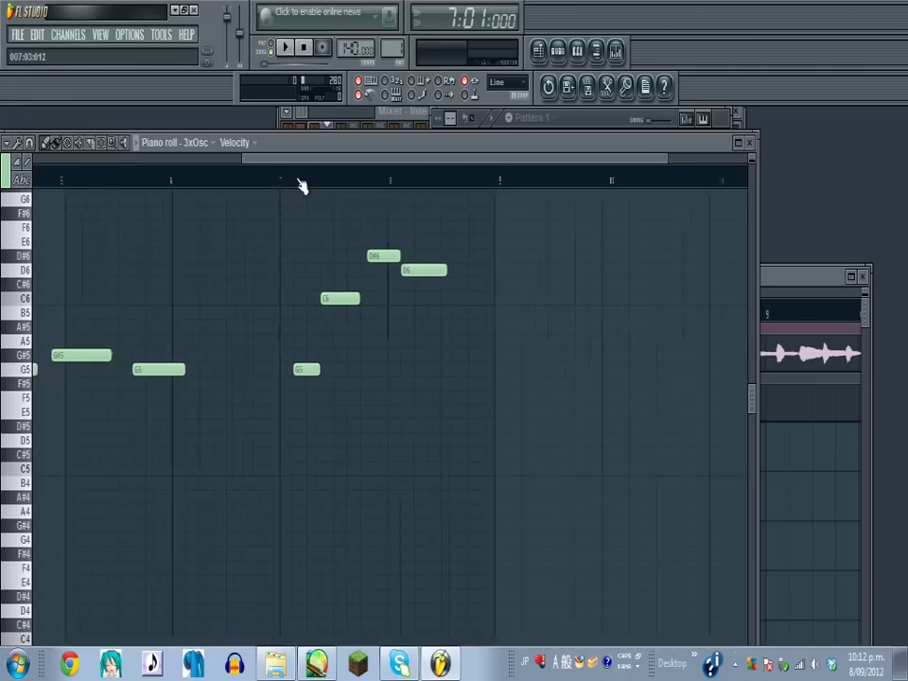
mouse_move(240, 163)
mouse_down()
mouse_move(233, 158)
mouse_move(249, 160)
mouse_move(217, 165)
mouse_move(238, 177)
mouse_up()
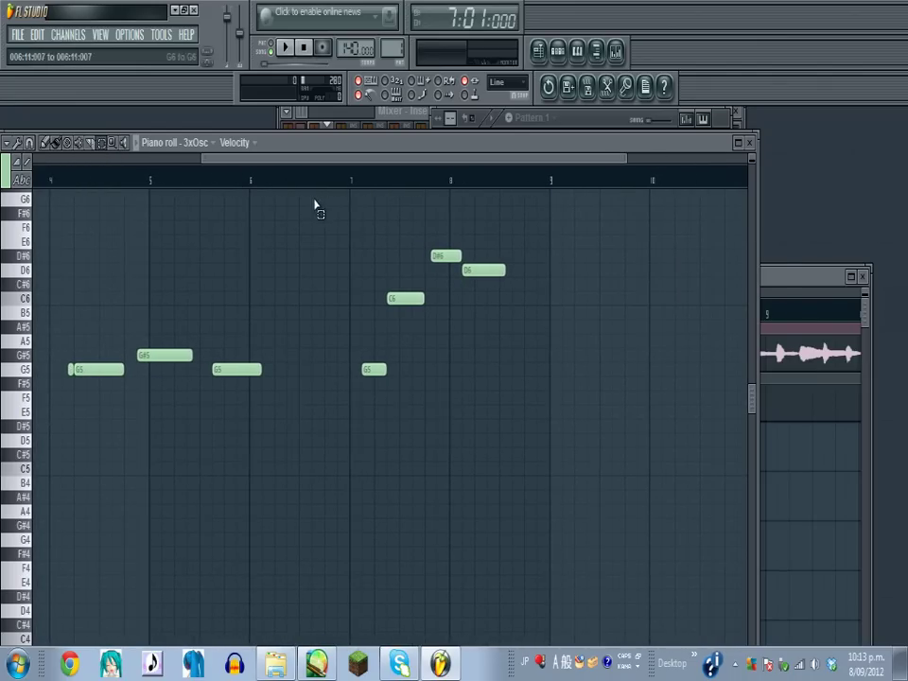
Duplicate the selected G5, C6, D#6, D6 notes and place the copy just after bar 9.
drag(315, 195, 548, 407)
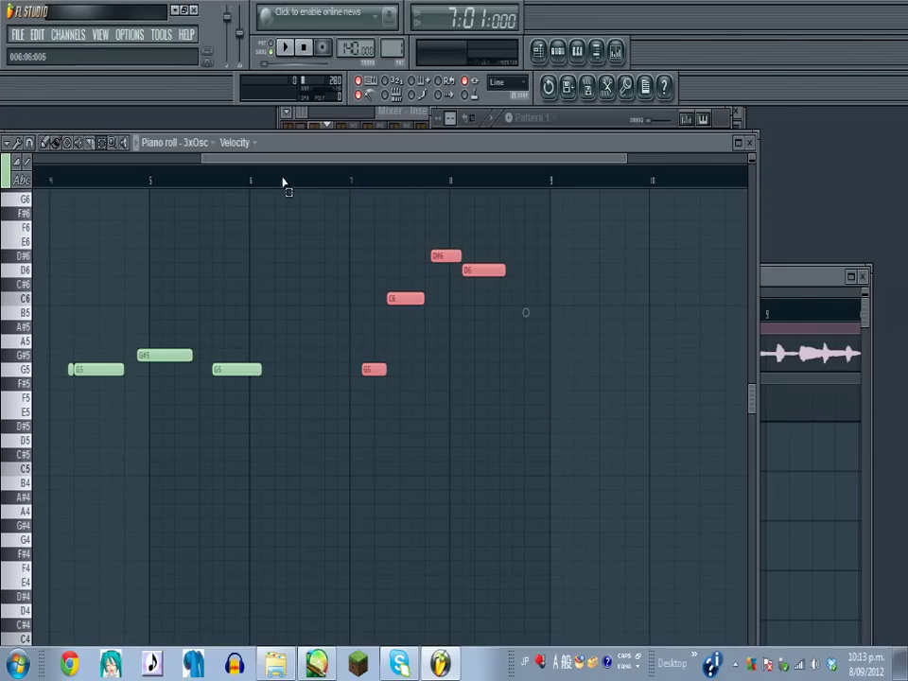
scroll(407, 165, right, 2)
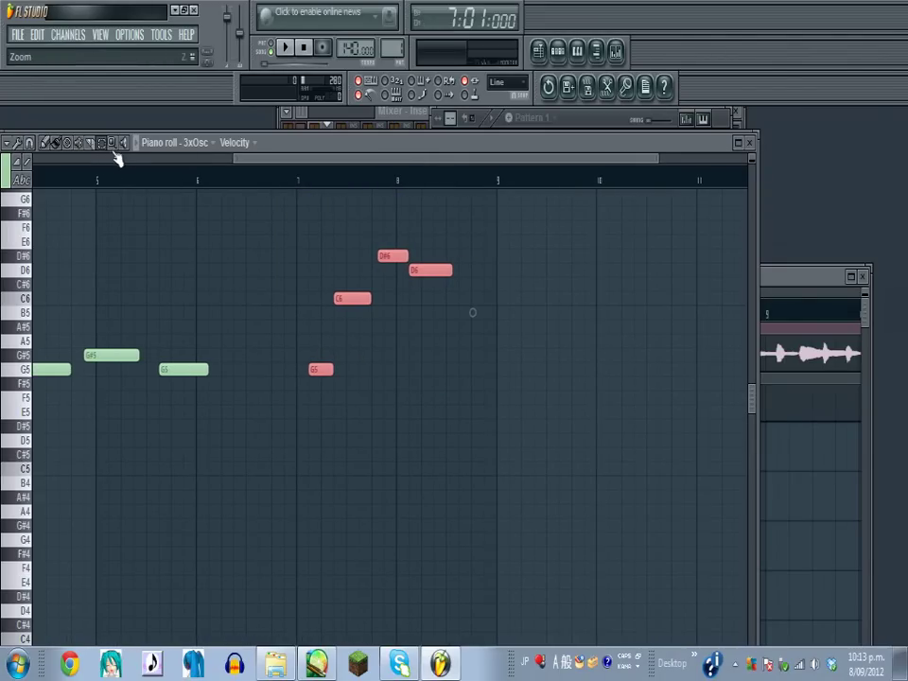
drag(236, 207, 618, 480)
key(ctrl+v)
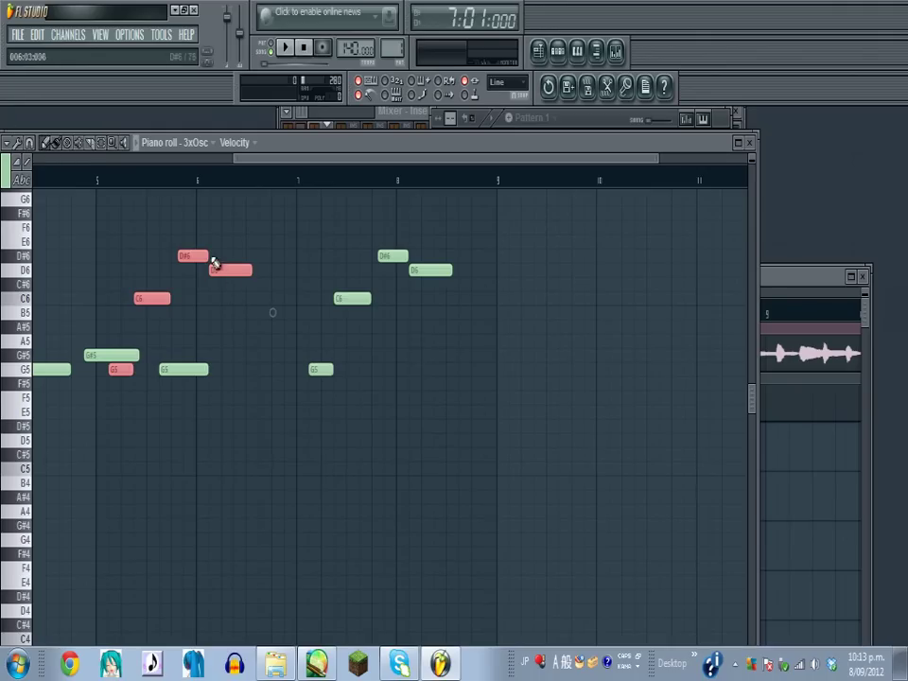
drag(211, 270, 588, 266)
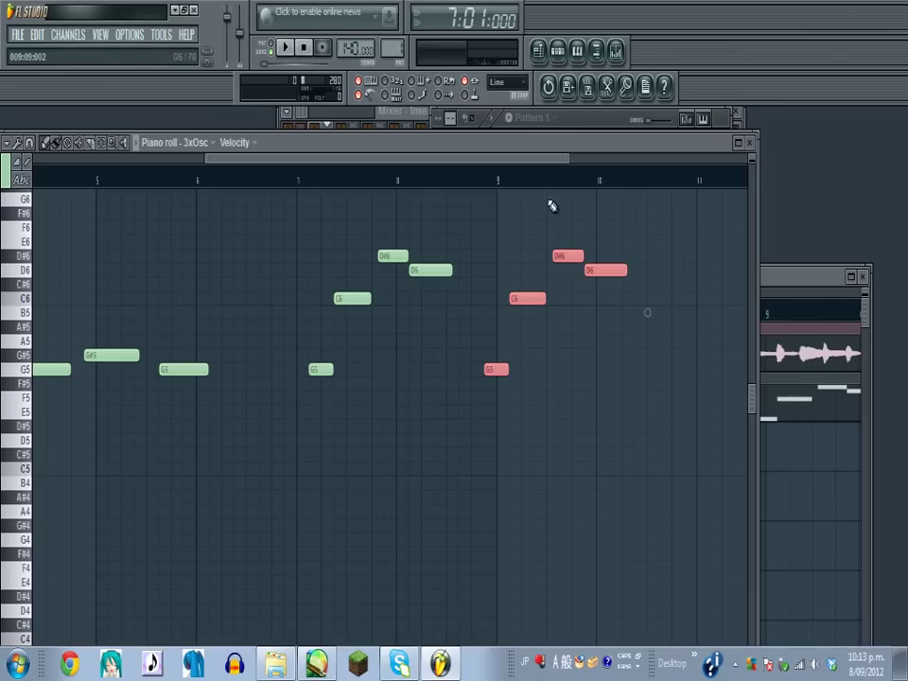
drag(417, 134, 614, 579)
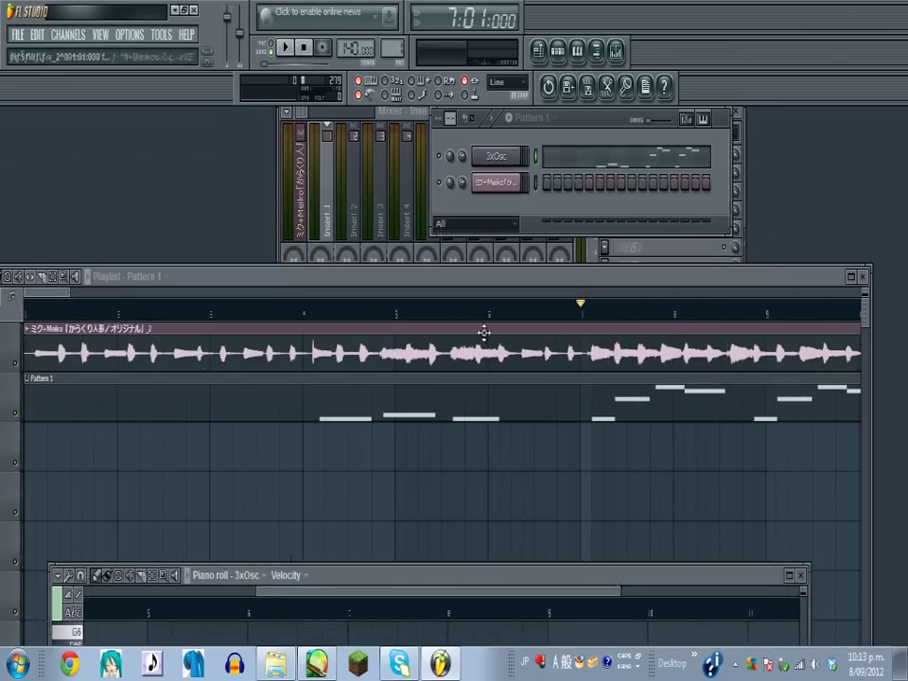
Extend the Track 2 Pattern 1 clip in the playlist to where the vocal waveform ends.
drag(54, 294, 64, 295)
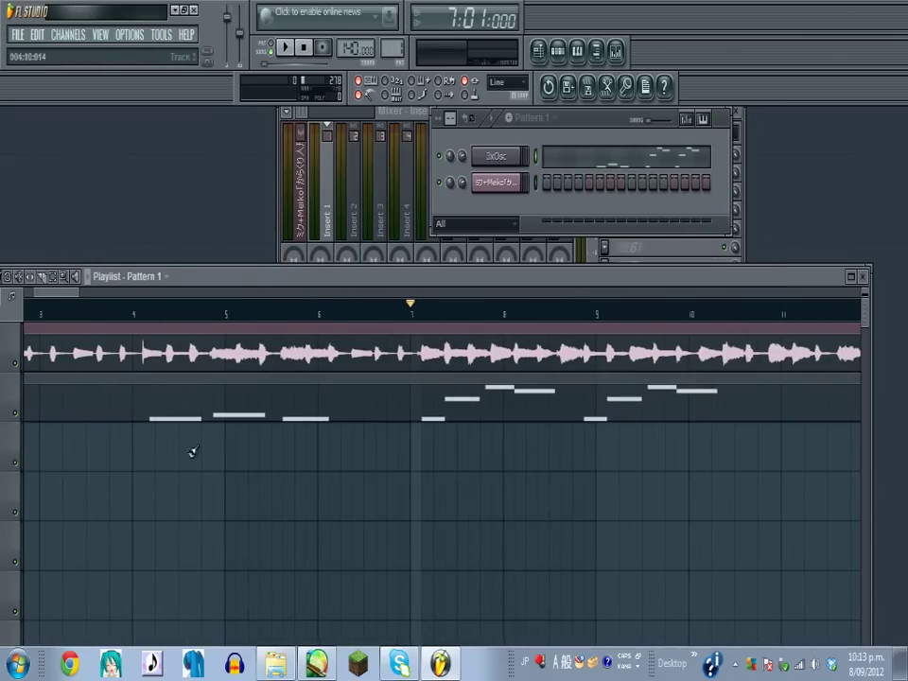
scroll(482, 339, down, 1)
scroll(486, 326, down, 2)
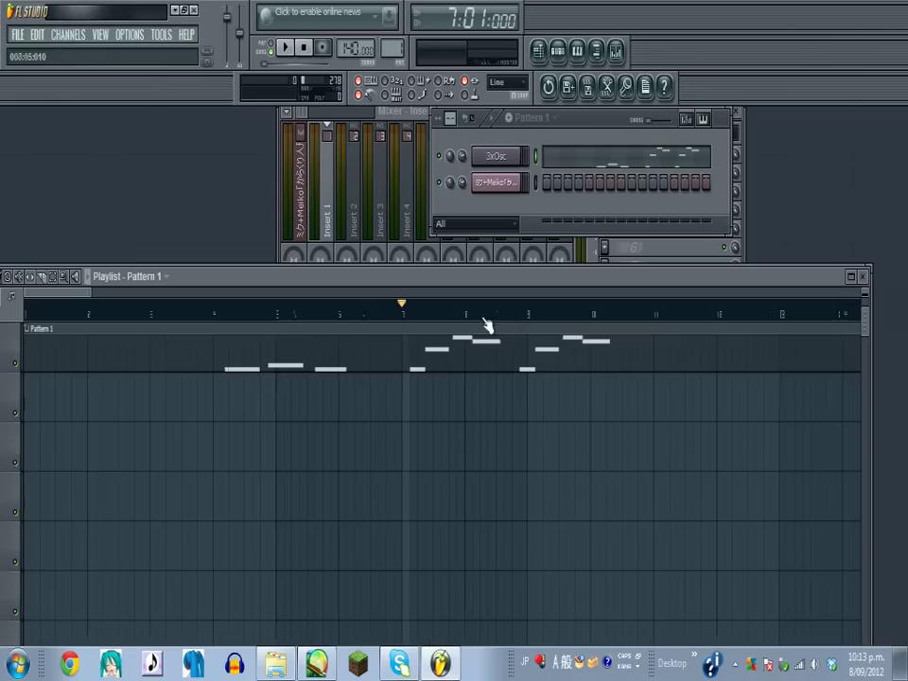
scroll(867, 326, up, 1)
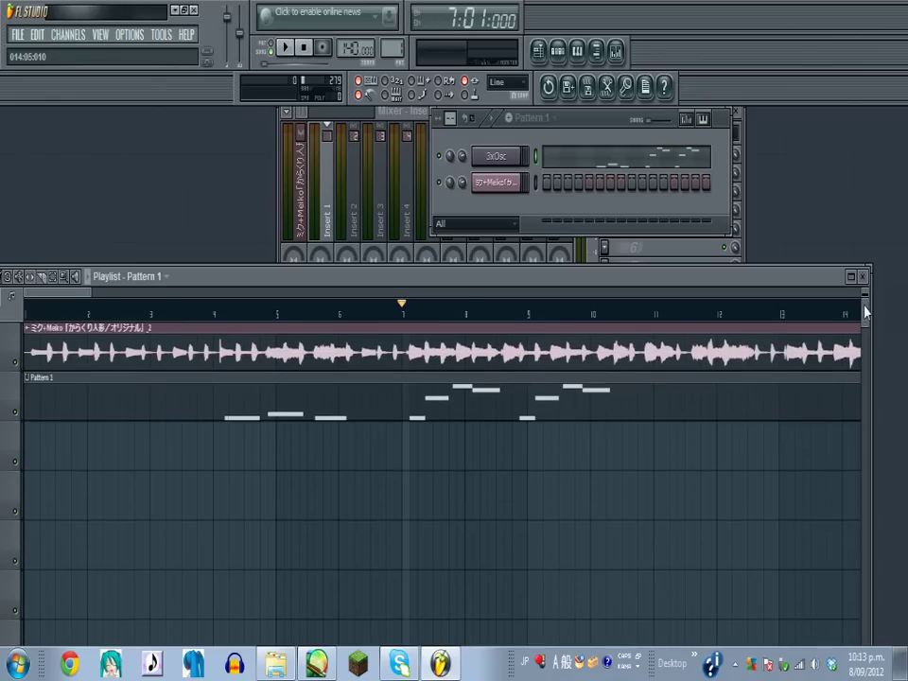
drag(34, 294, 95, 303)
scroll(97, 311, down, 5)
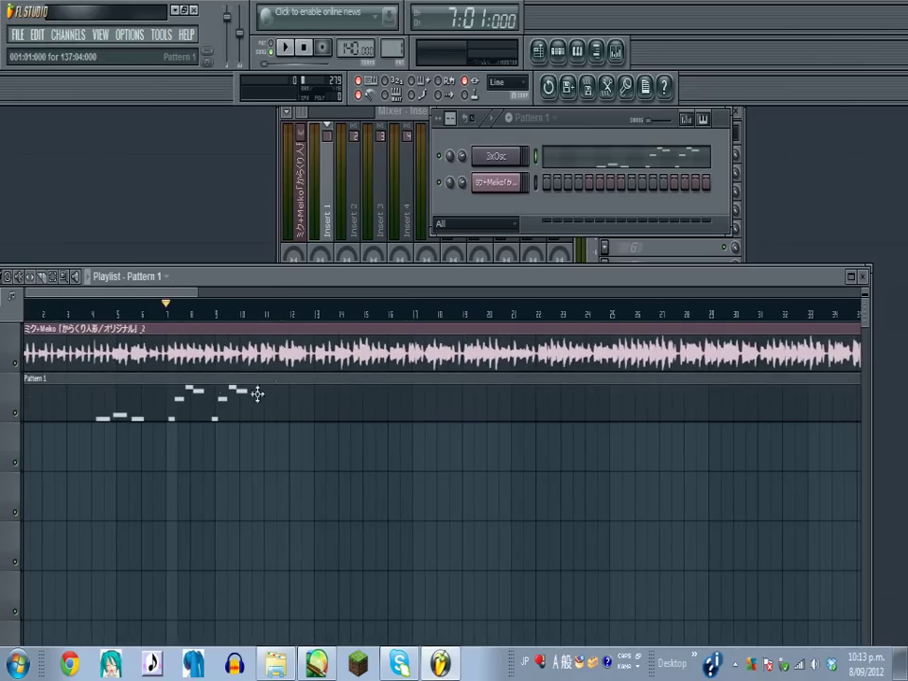
drag(111, 298, 713, 330)
scroll(624, 369, left, 4)
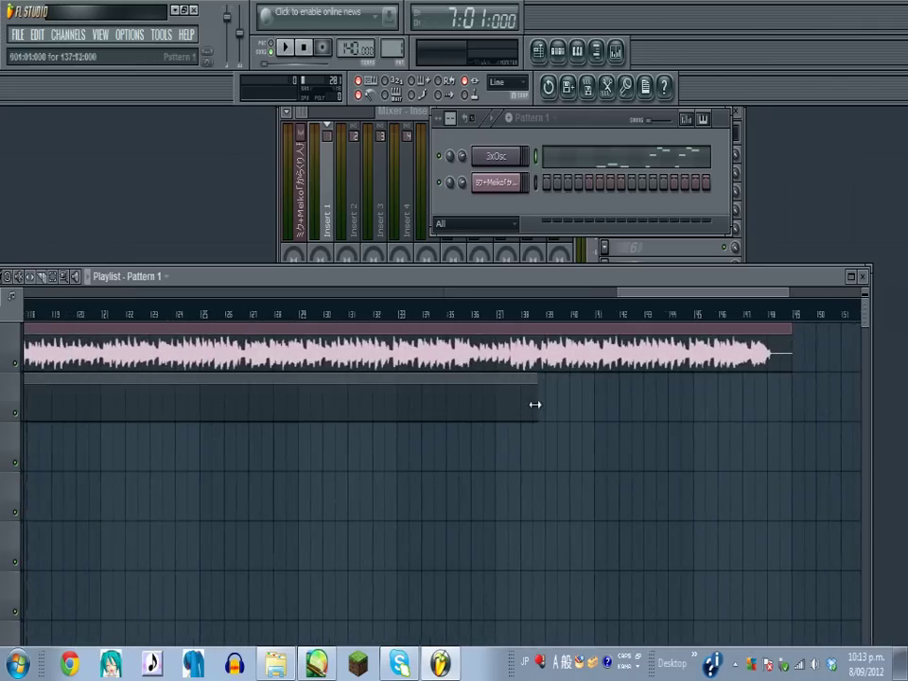
drag(536, 405, 785, 397)
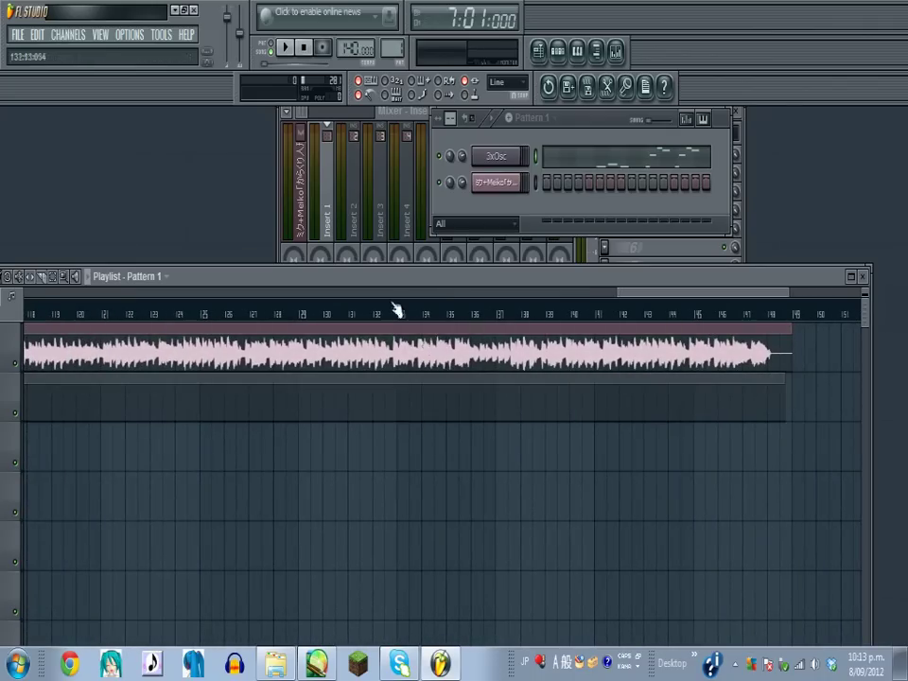
mouse_move(643, 295)
mouse_down()
mouse_move(416, 300)
mouse_move(375, 318)
mouse_move(385, 312)
mouse_move(60, 303)
mouse_up()
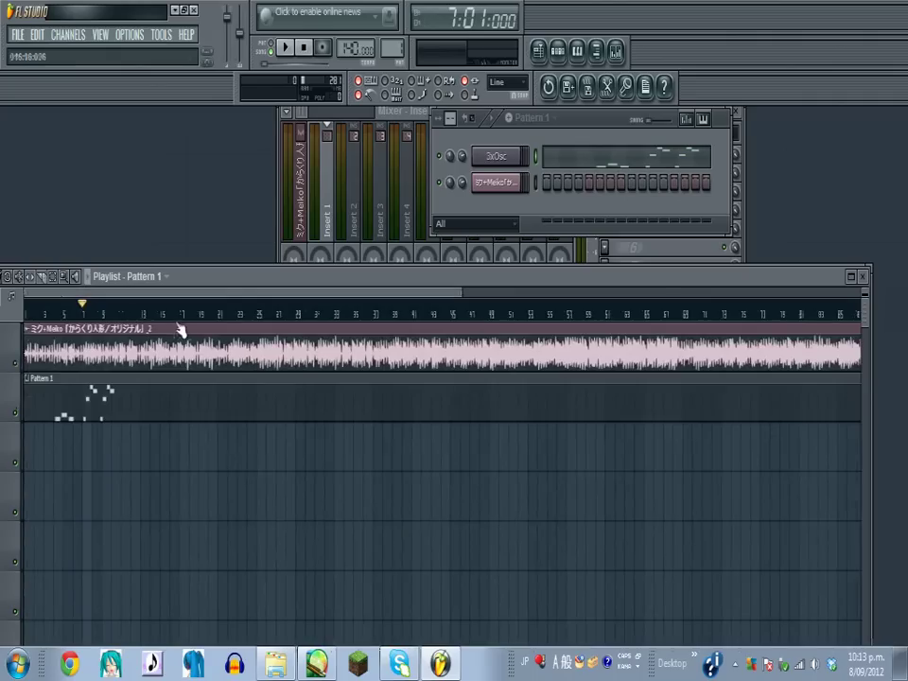
mouse_move(182, 303)
mouse_down()
mouse_move(170, 304)
mouse_move(450, 298)
mouse_move(58, 301)
mouse_up()
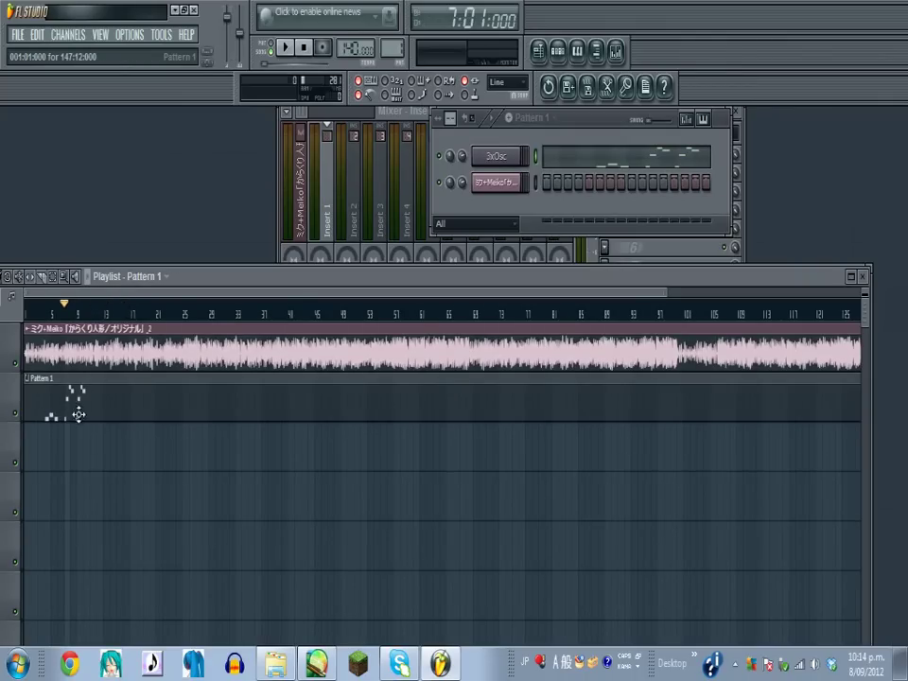
drag(343, 309, 207, 310)
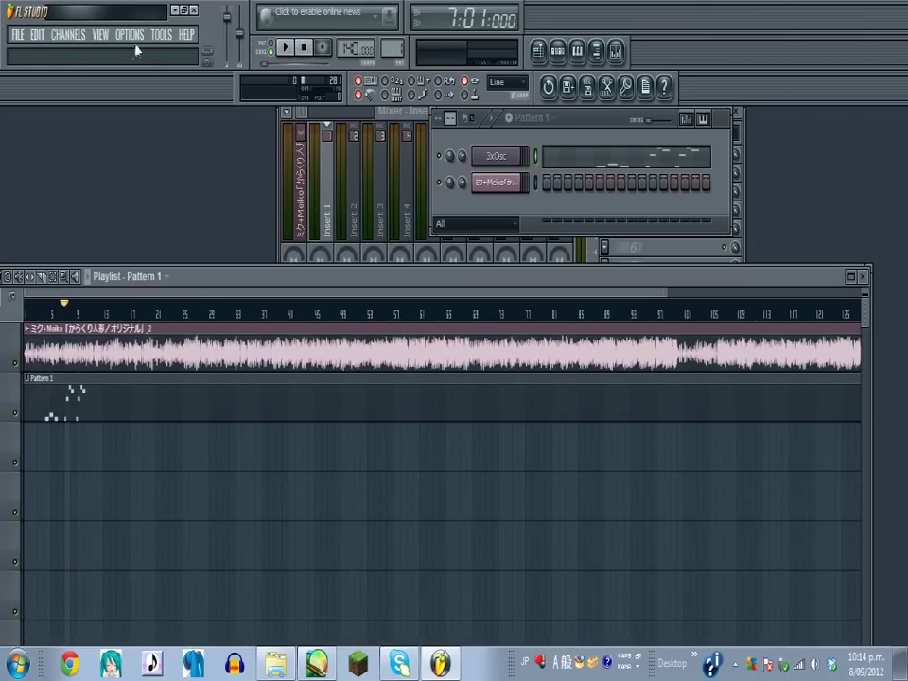
Run the Prepare for MIDI export macro on the project.
click(163, 38)
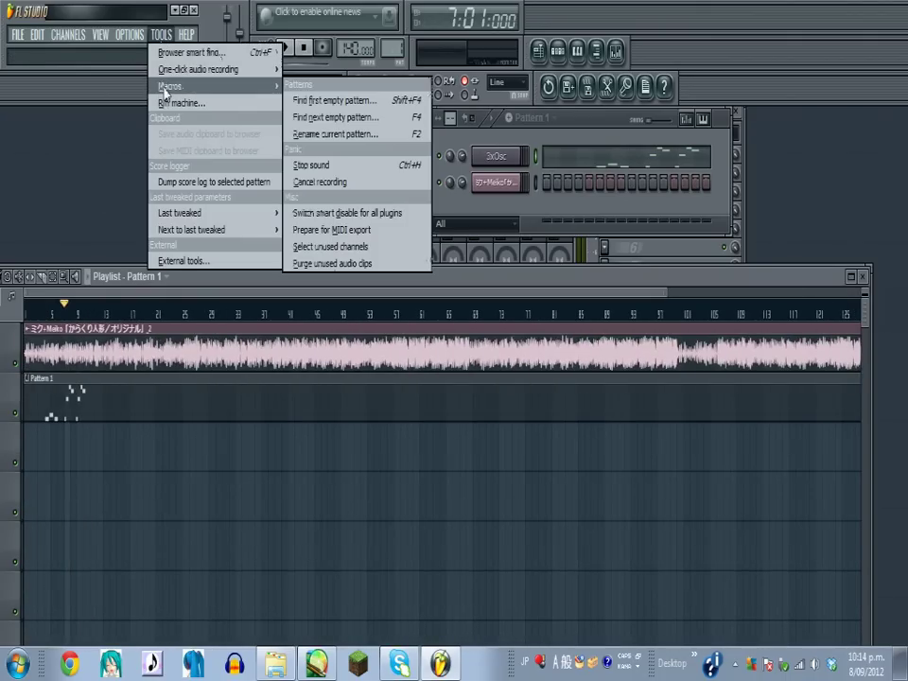
click(377, 239)
click(535, 404)
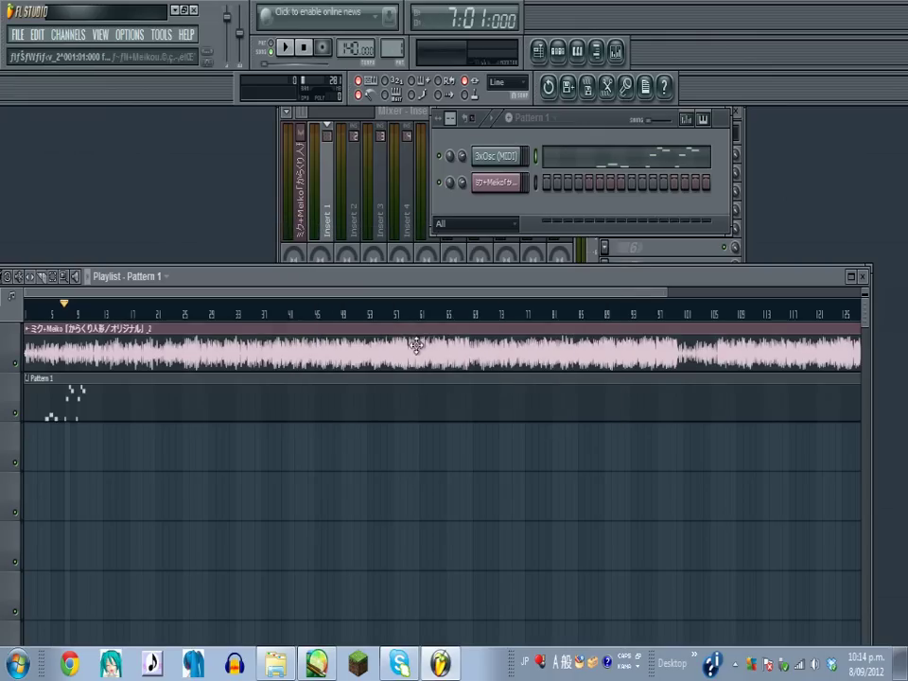
Export the song as a MIDI file named dolls.mid on the Desktop.
click(17, 35)
mouse_move(53, 184)
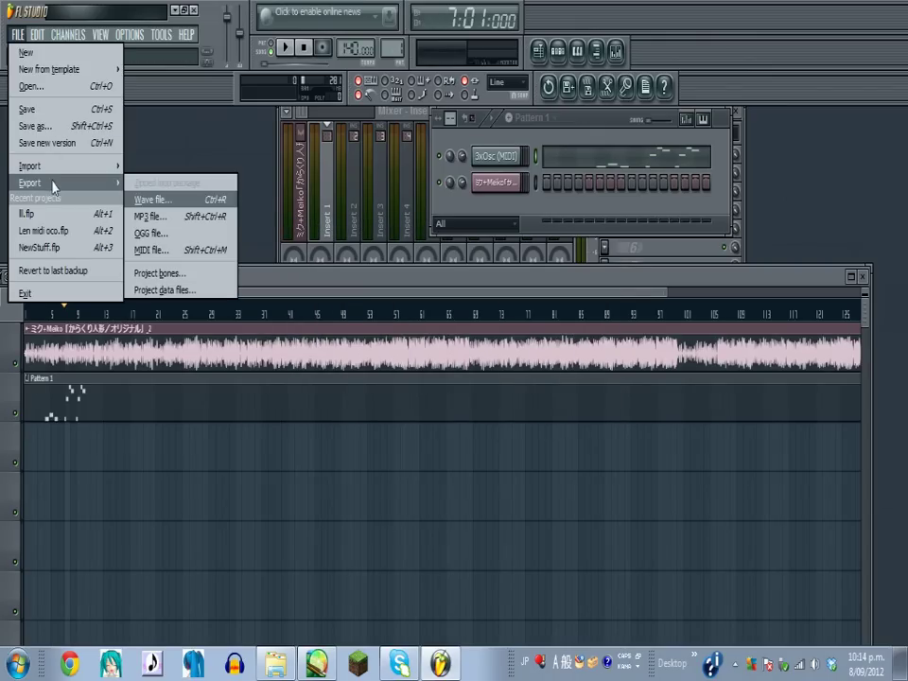
click(156, 250)
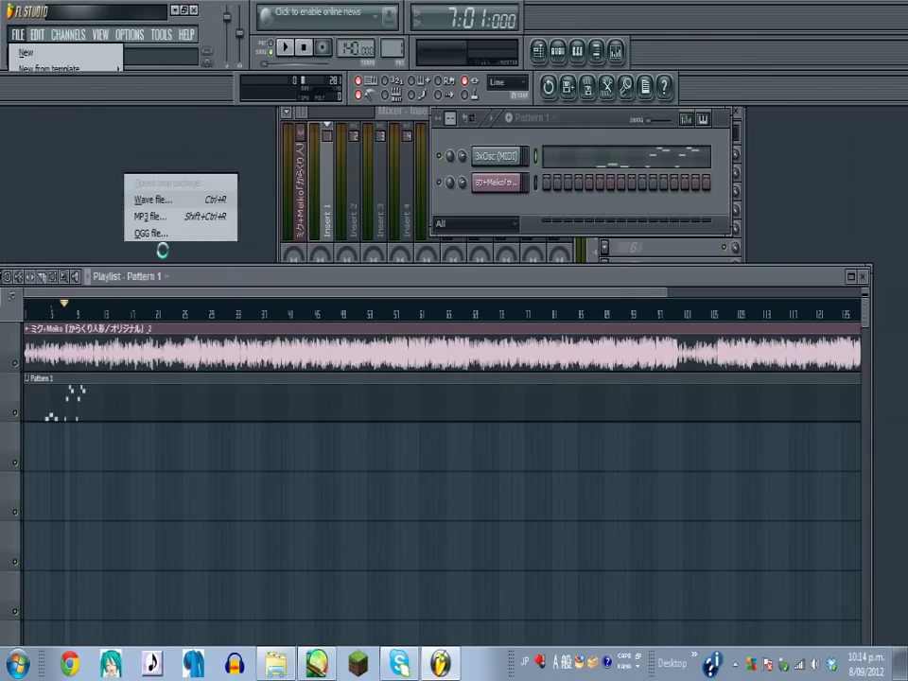
click(39, 142)
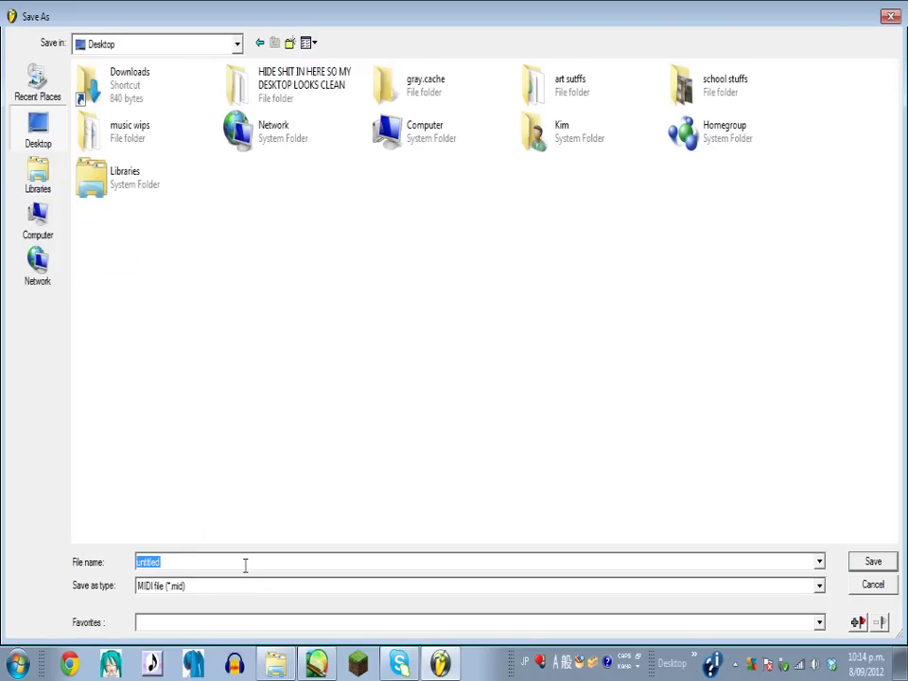
text(dolls)
click(866, 563)
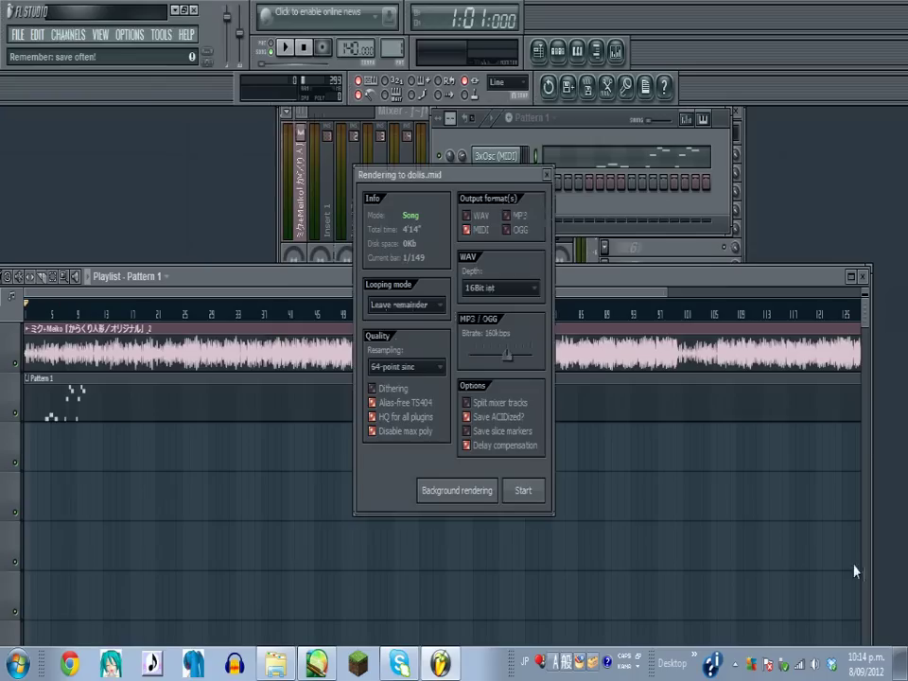
click(539, 492)
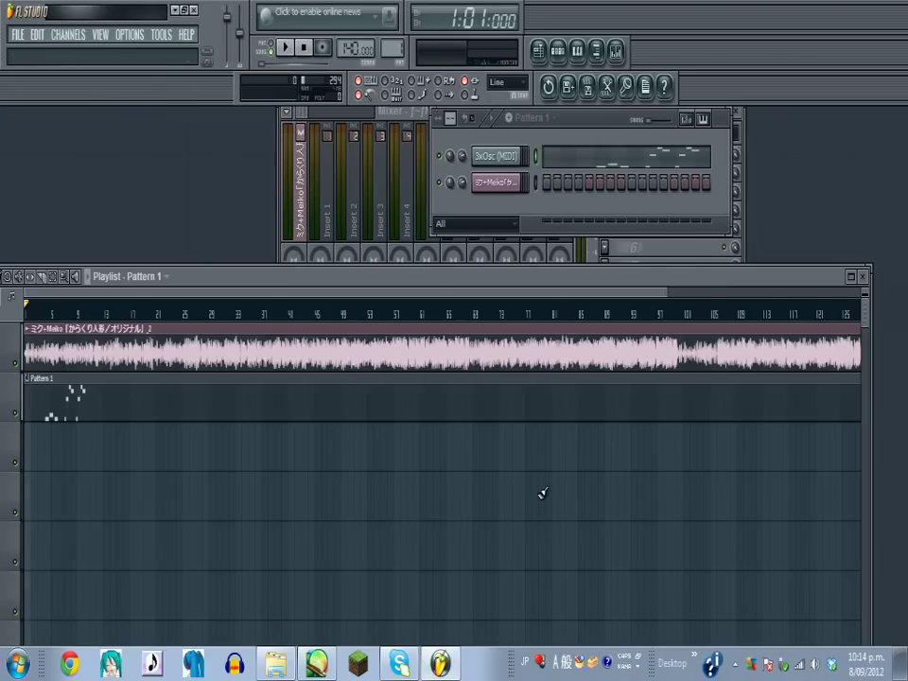
click(195, 12)
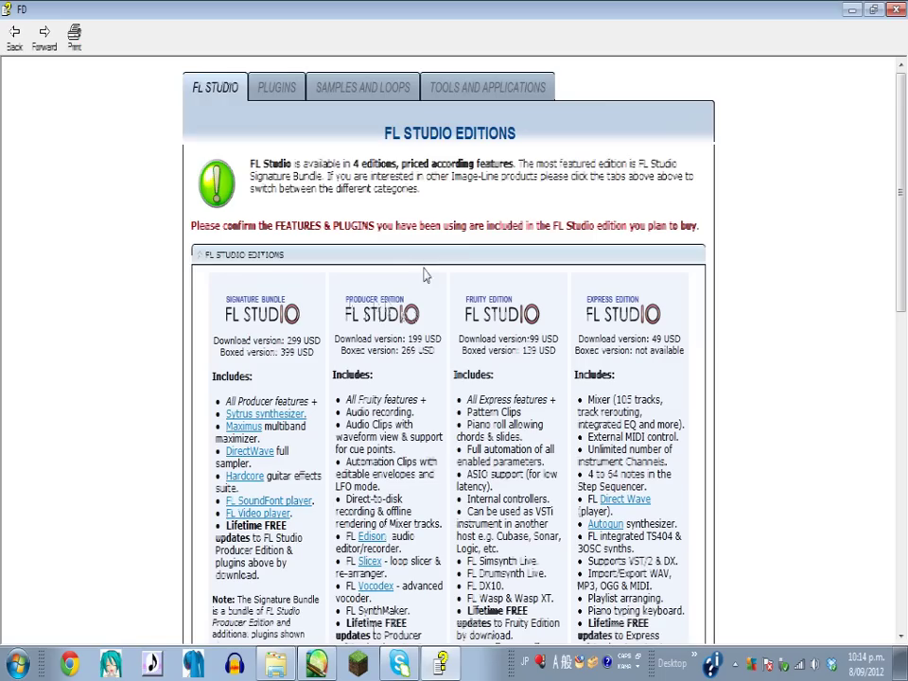
Close the FL Studio editions page, launch UTAU from the taskbar and move its window right.
click(894, 10)
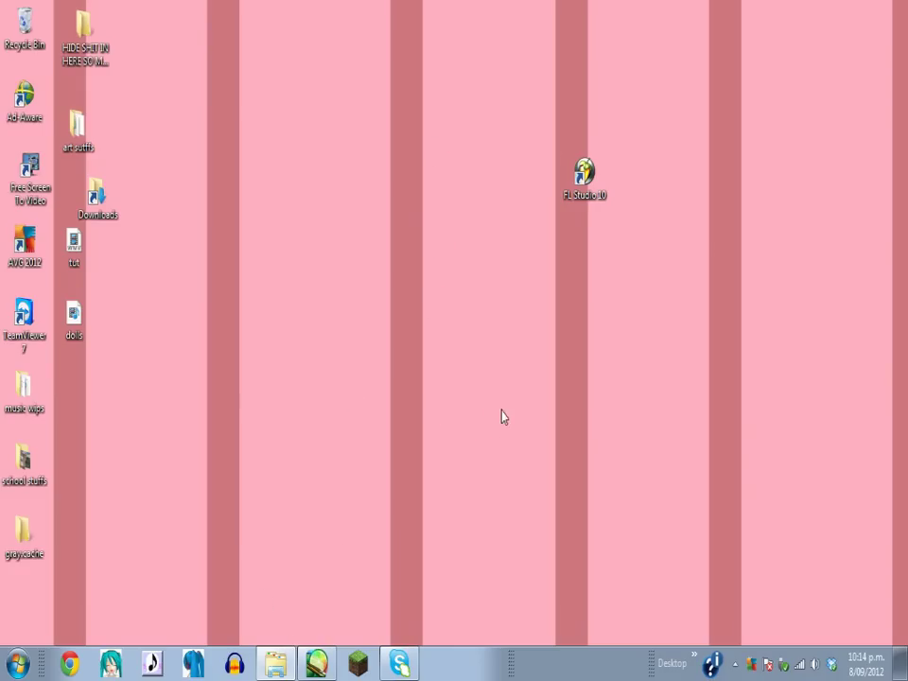
click(154, 647)
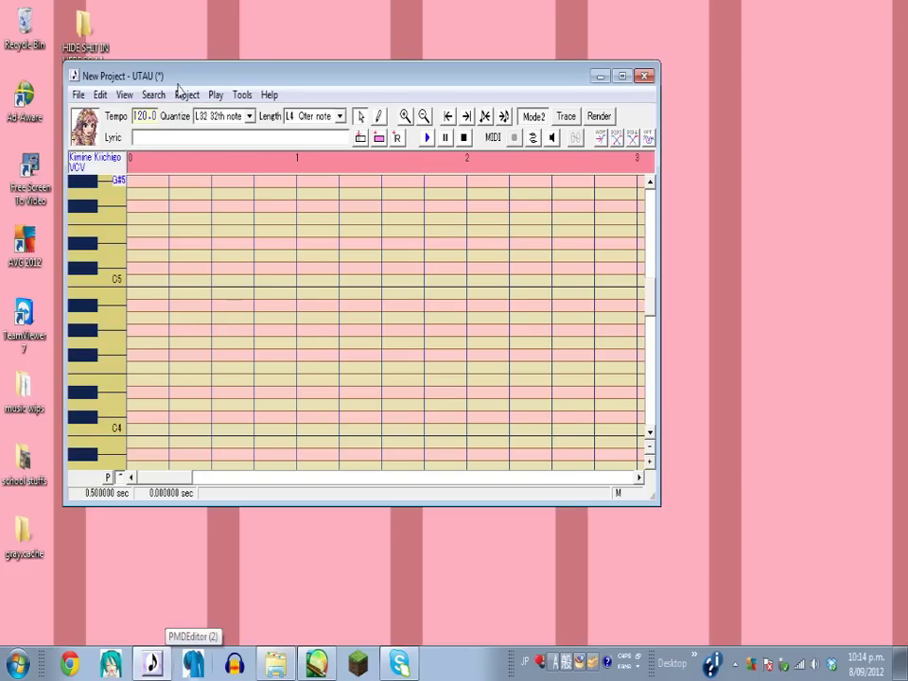
drag(176, 78, 381, 79)
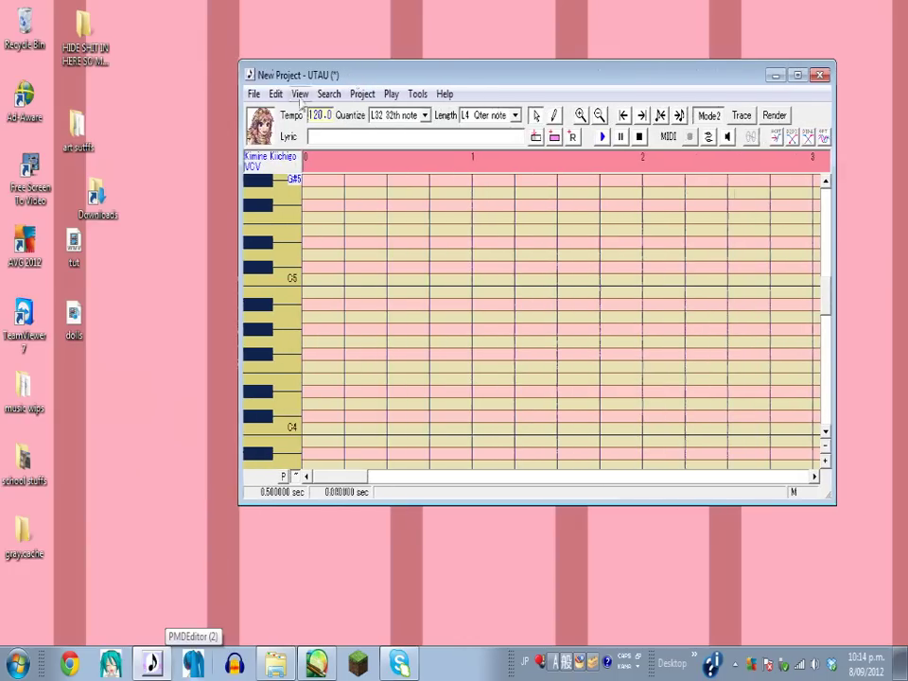
Look through UTAU's view and file menus without choosing a command.
click(254, 94)
mouse_move(305, 90)
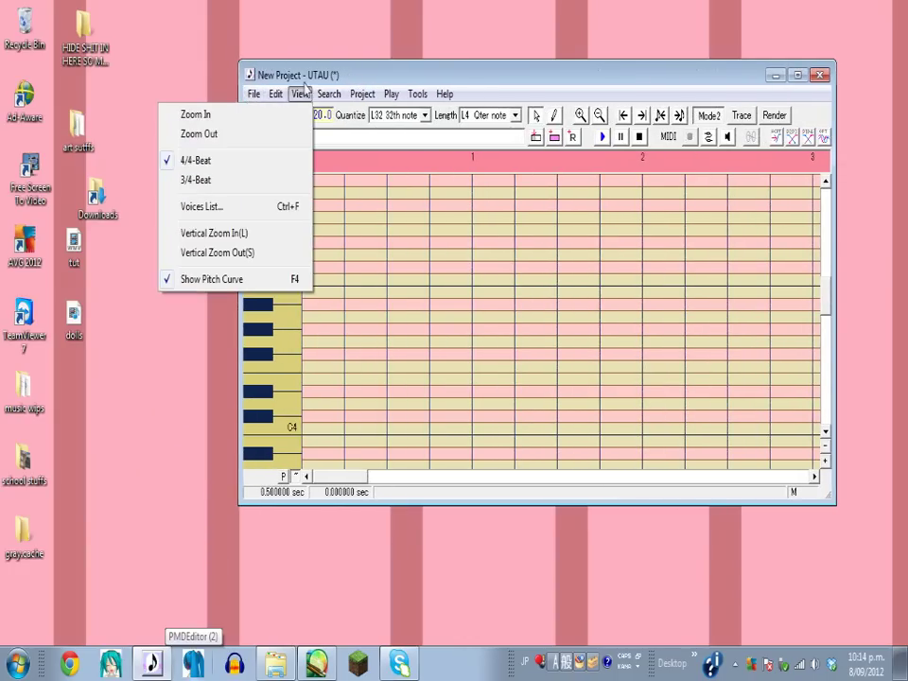
click(352, 37)
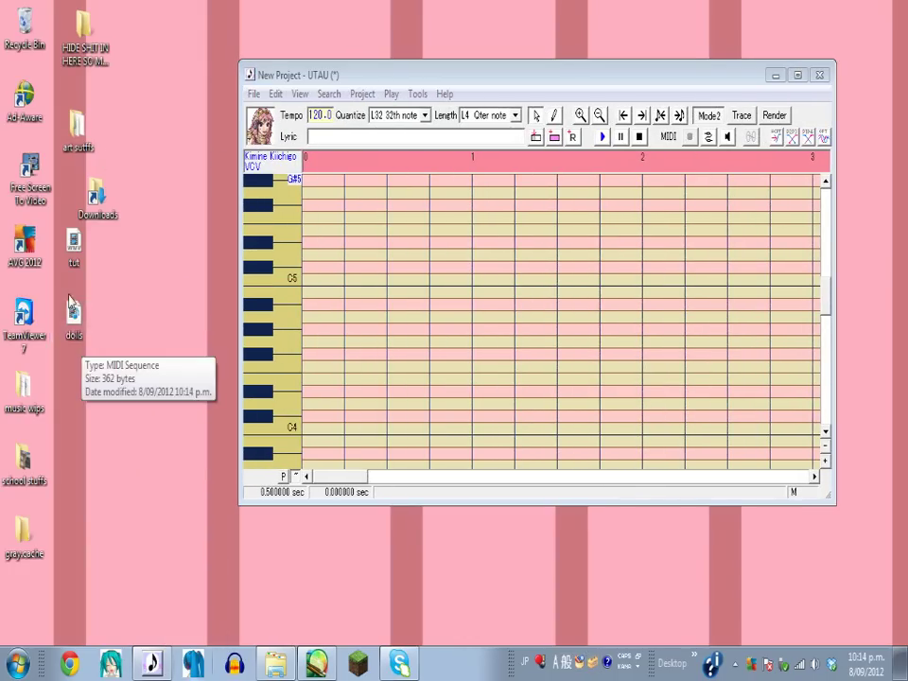
click(253, 94)
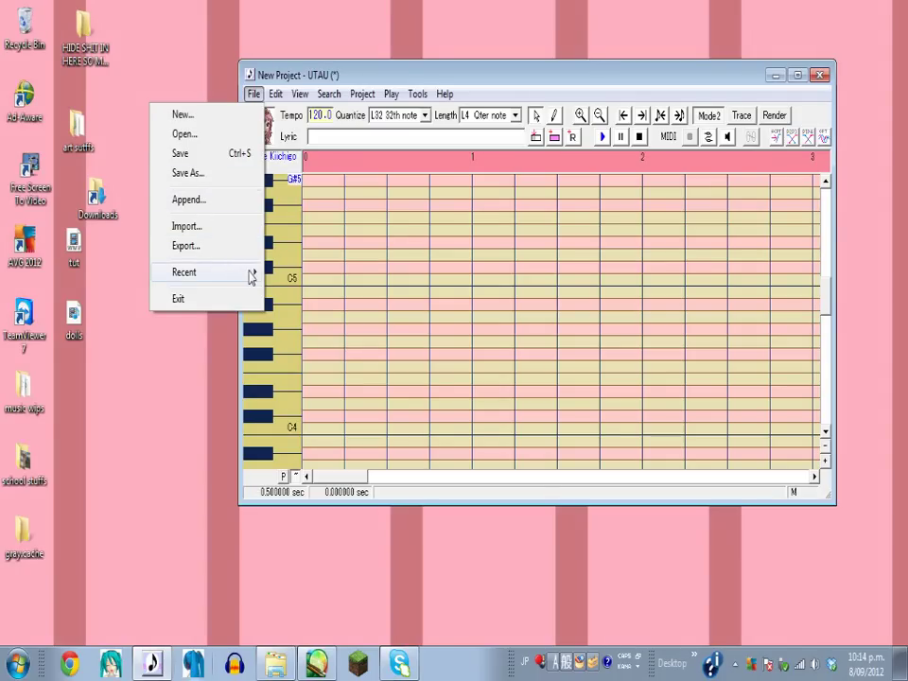
mouse_move(244, 271)
key(Escape)
key(Escape)
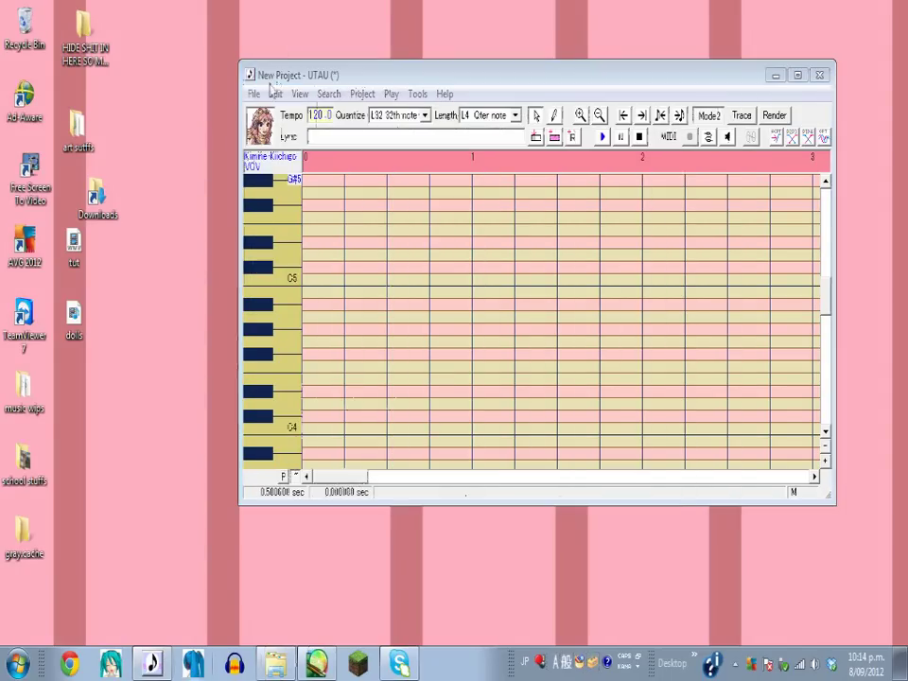
Start a MIDI import and move the import window up and left.
click(256, 94)
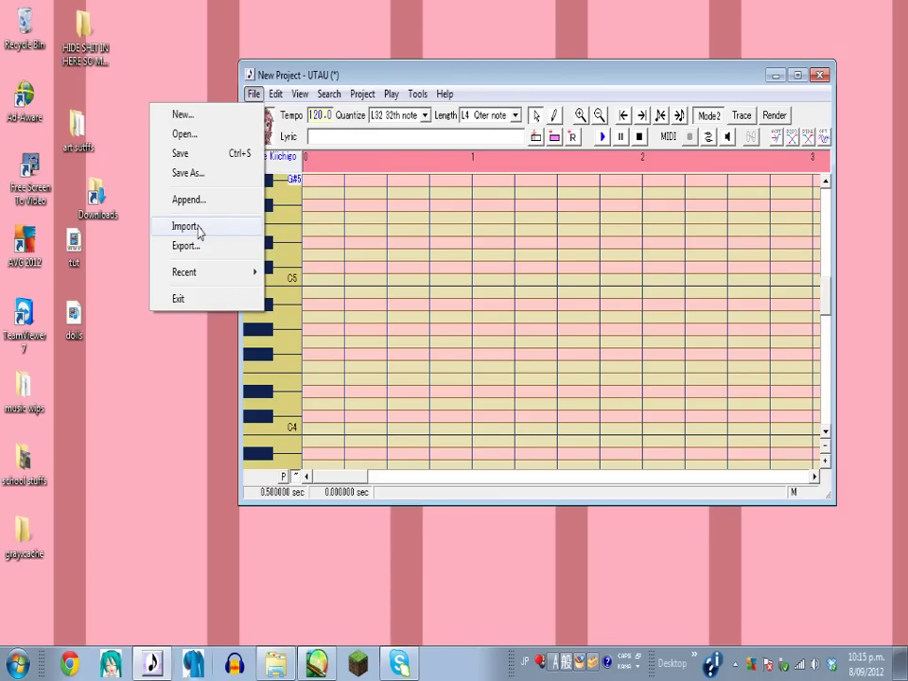
click(199, 229)
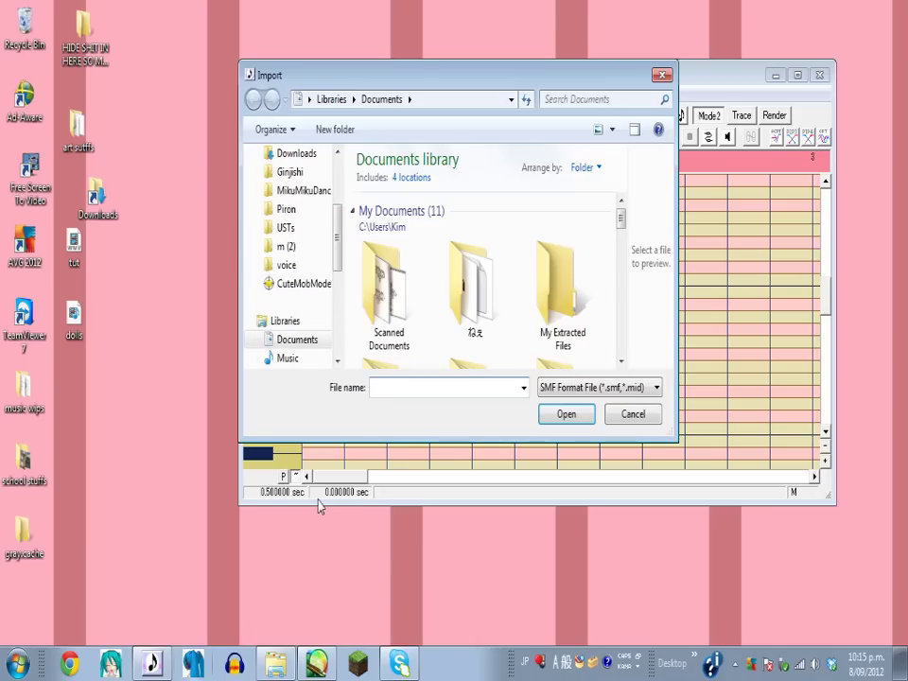
drag(484, 84, 431, 53)
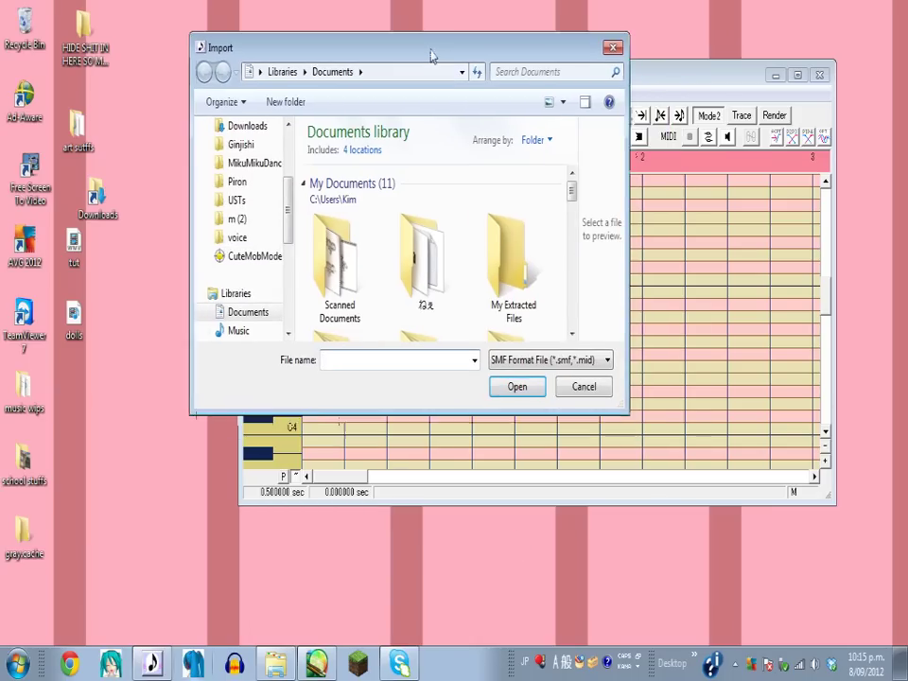
drag(287, 209, 290, 163)
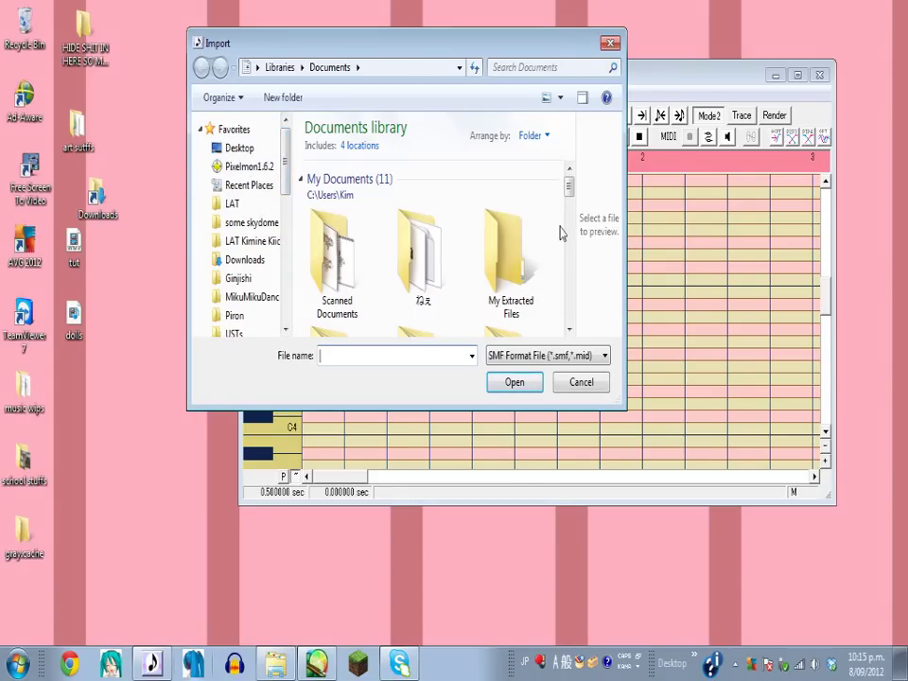
scroll(570, 197, down, 3)
drag(570, 217, 572, 185)
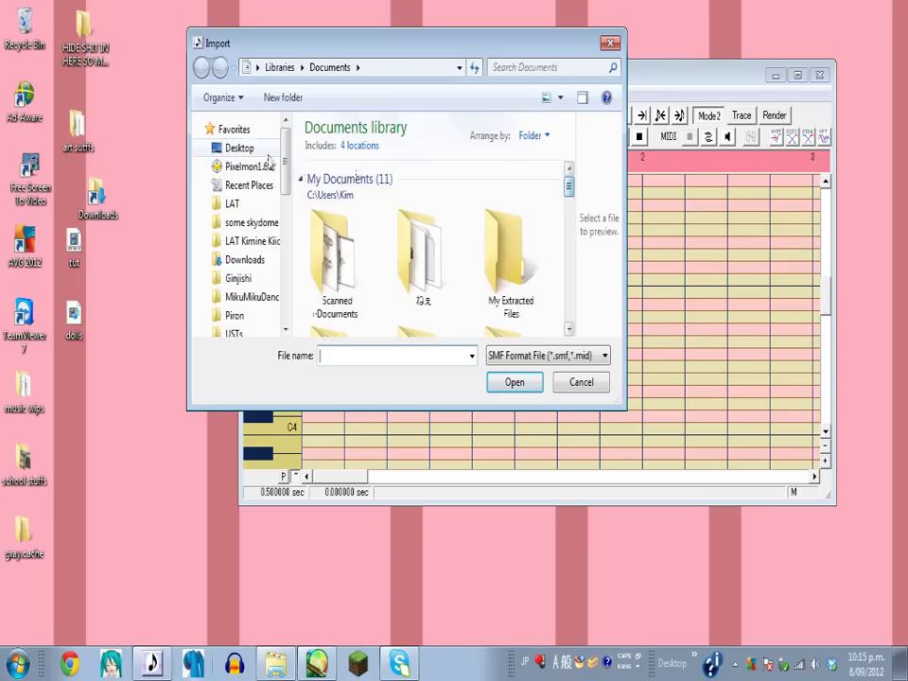
Import the 3xOsc (MIDI) track from the gray2 MIDI file on the Desktop.
click(240, 148)
drag(566, 264, 565, 164)
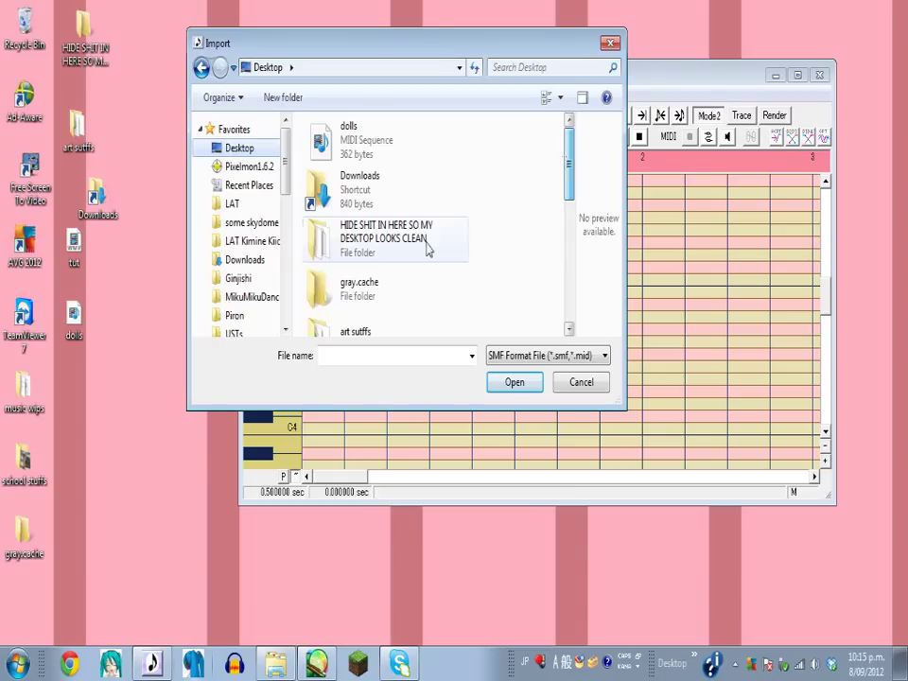
double_click(378, 229)
scroll(444, 218, down, 6)
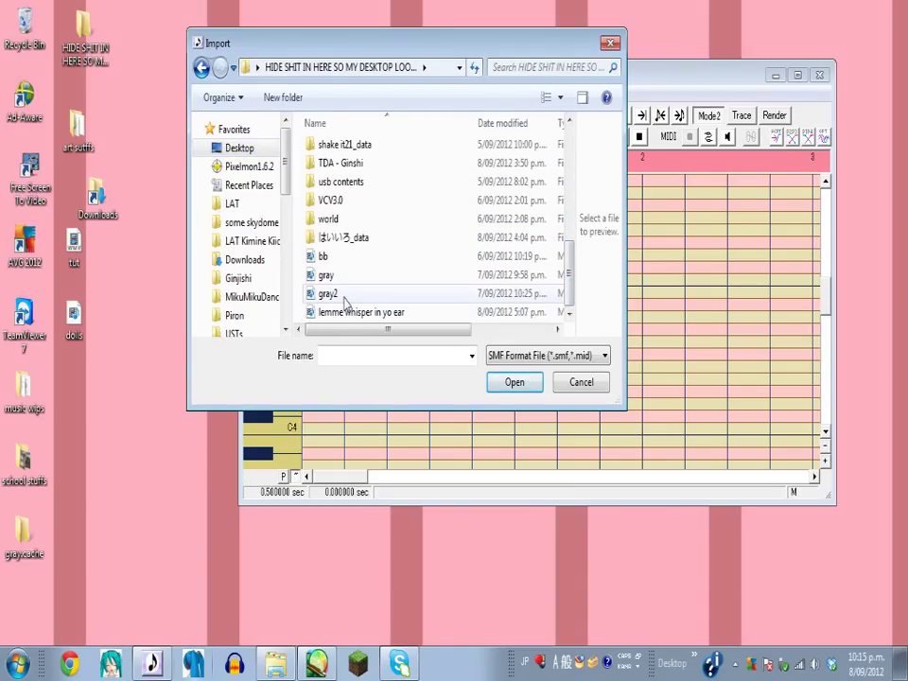
double_click(344, 299)
click(545, 262)
click(585, 243)
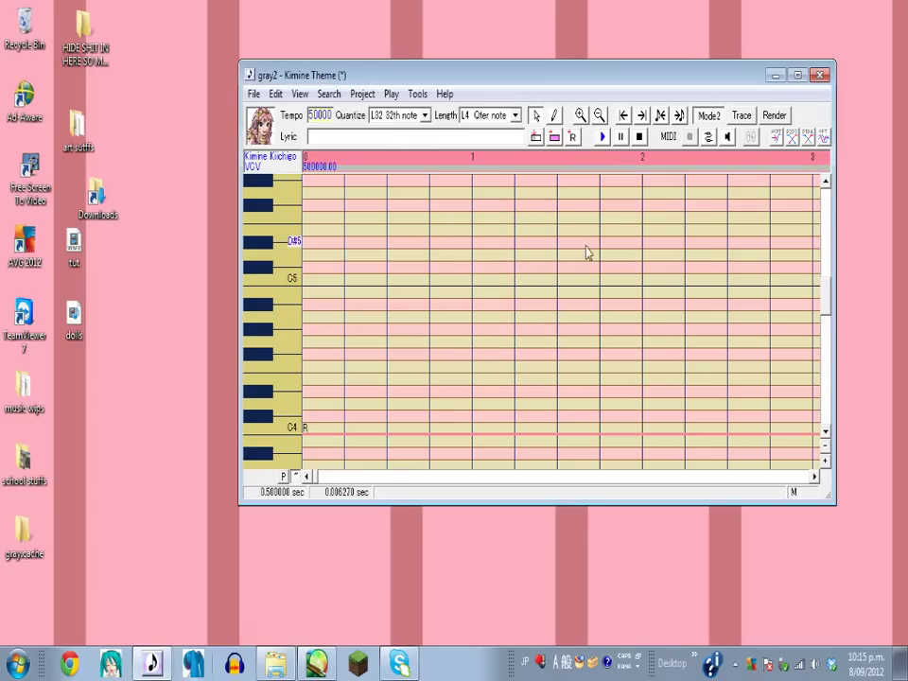
click(275, 94)
click(392, 76)
drag(392, 76, 304, 78)
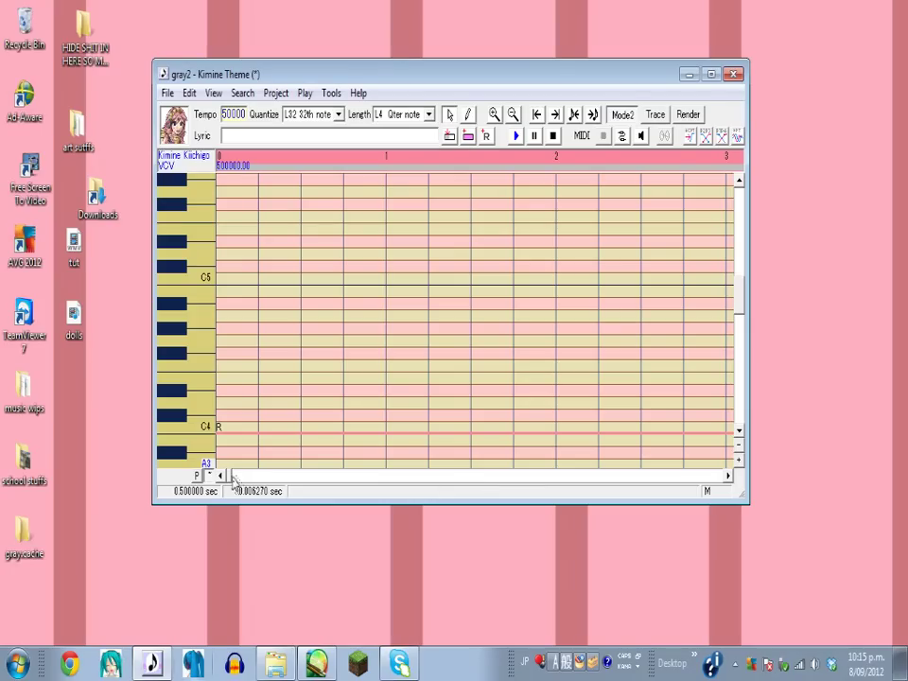
drag(230, 476, 257, 476)
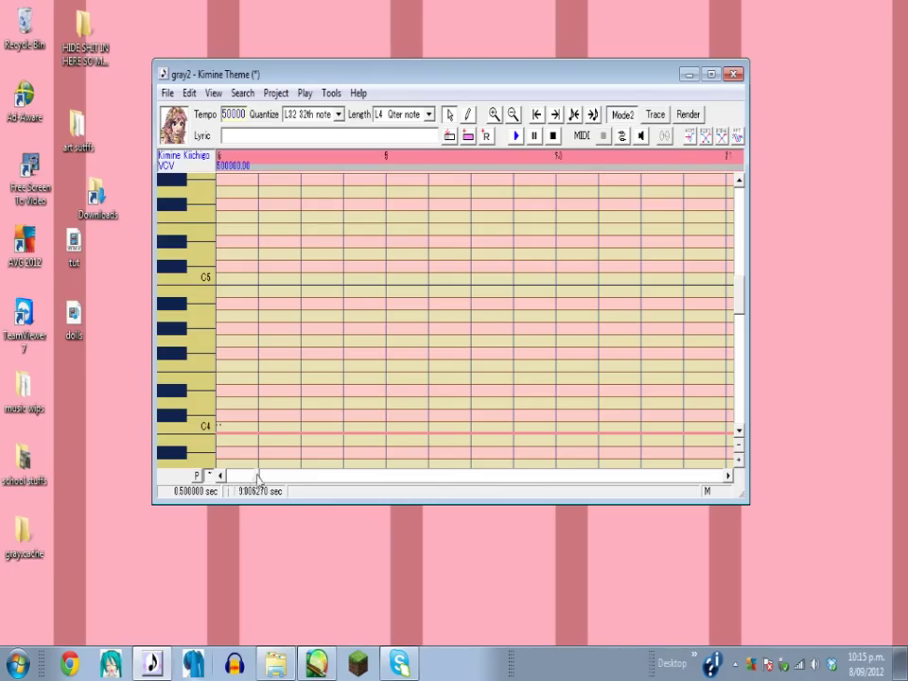
click(711, 74)
drag(126, 629, 148, 633)
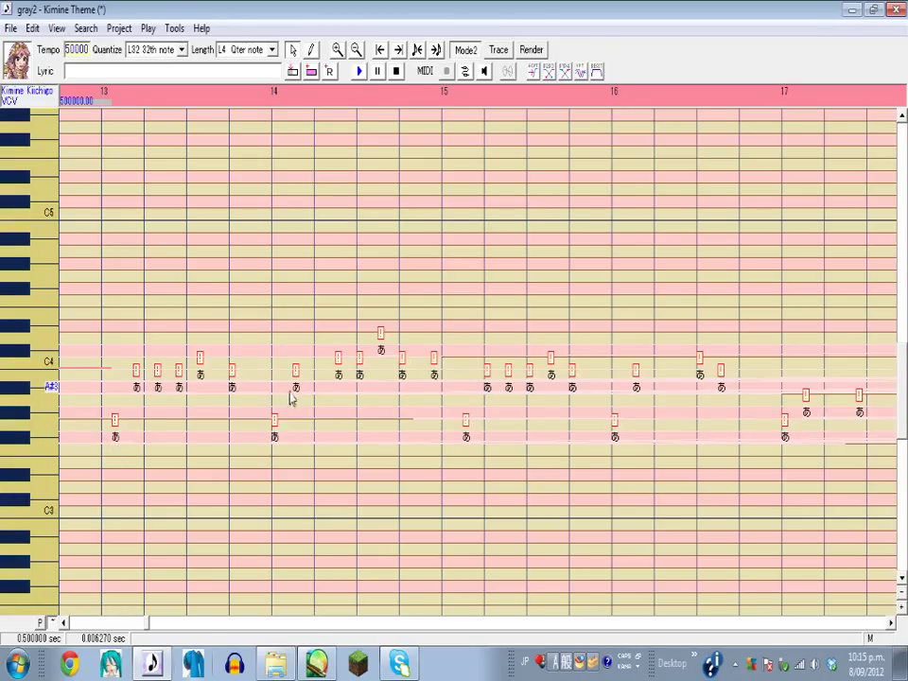
click(359, 74)
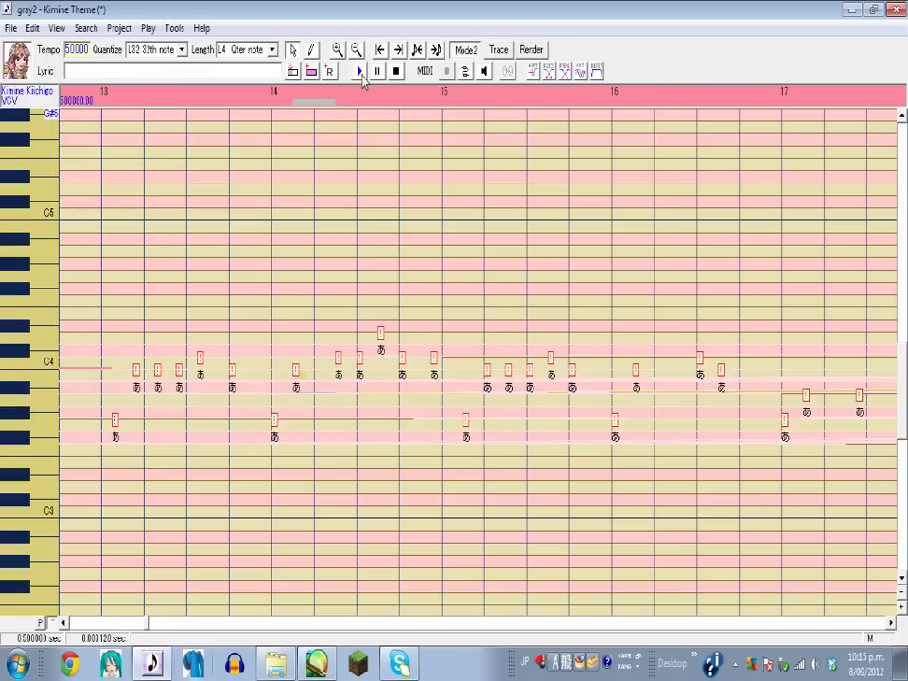
click(360, 73)
drag(460, 304, 442, 180)
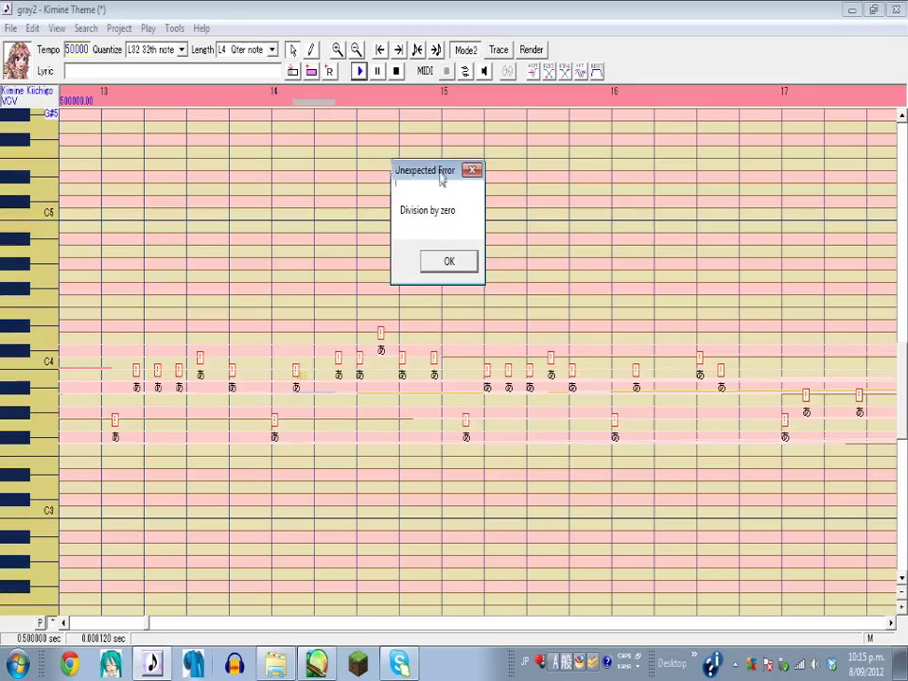
click(455, 266)
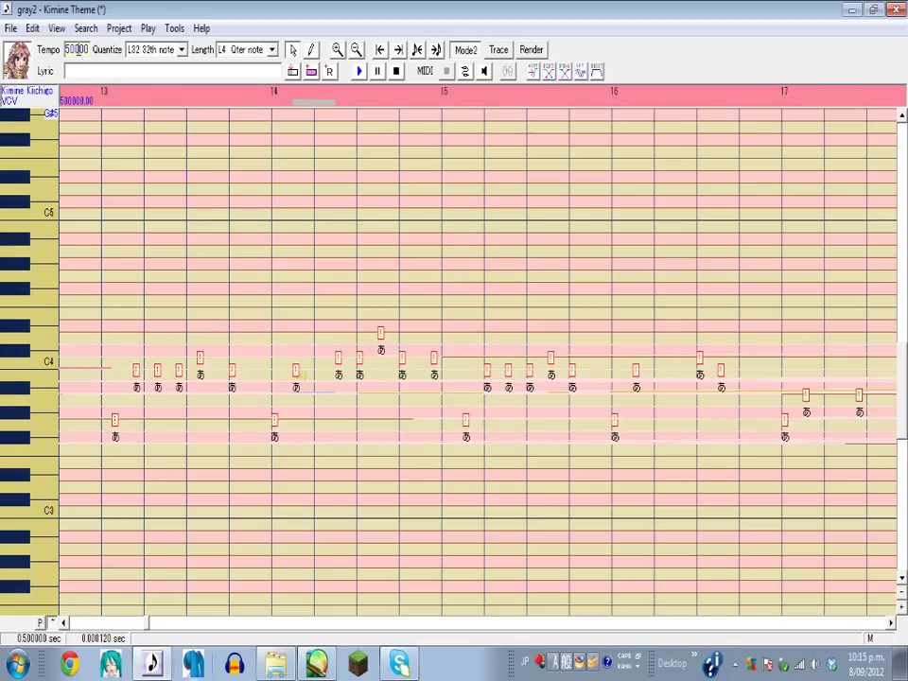
Remove the stray tempo marker at the start of the song.
click(76, 49)
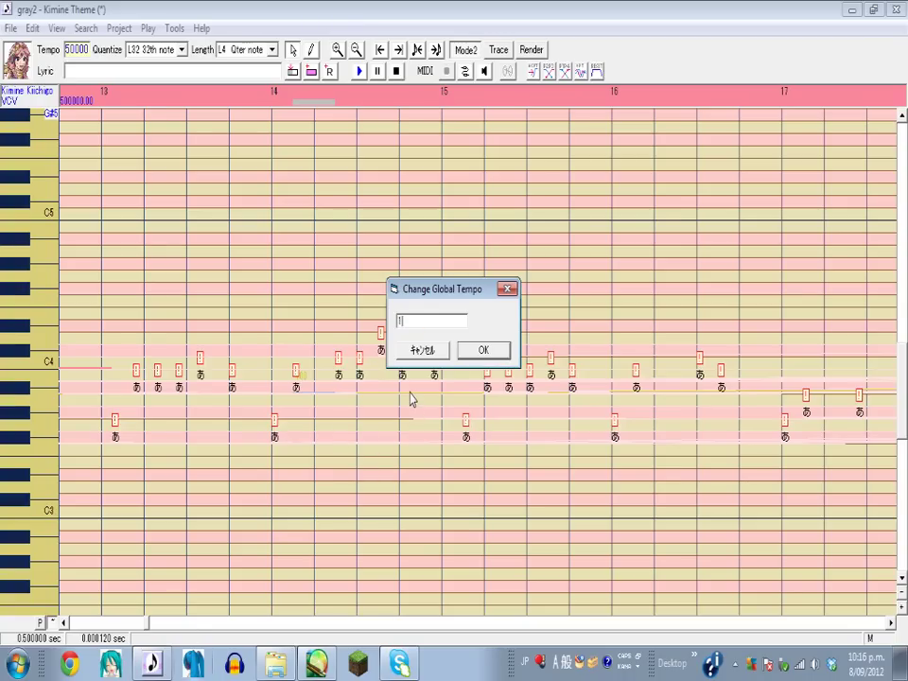
click(487, 352)
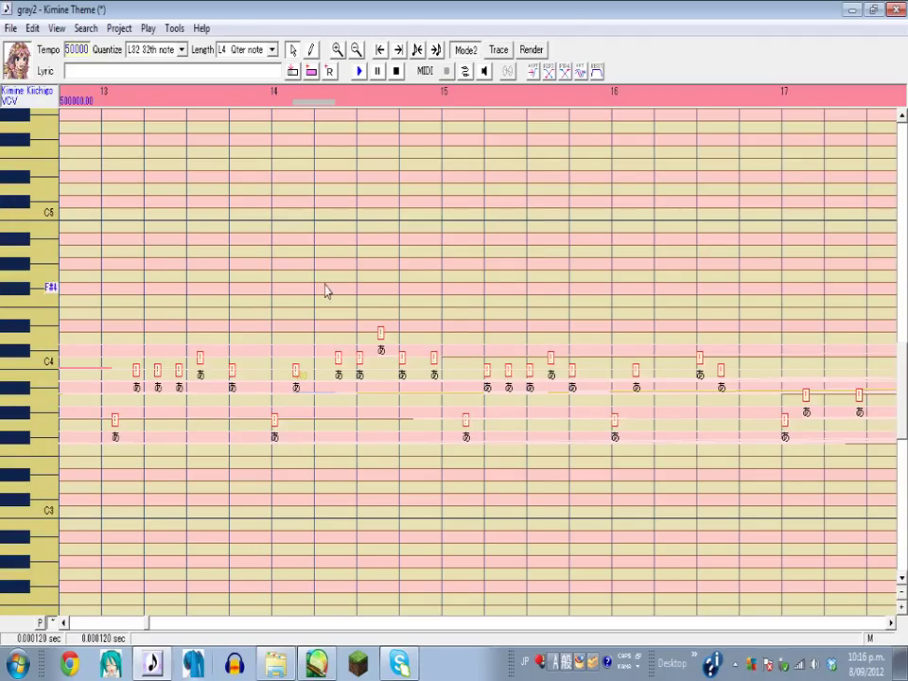
drag(145, 626, 67, 626)
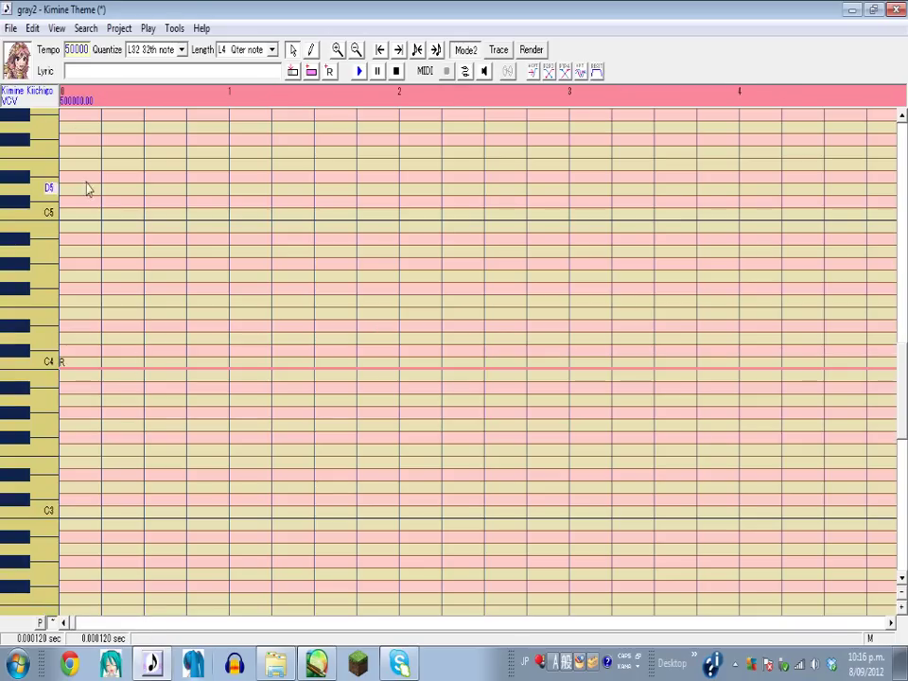
right_click(72, 105)
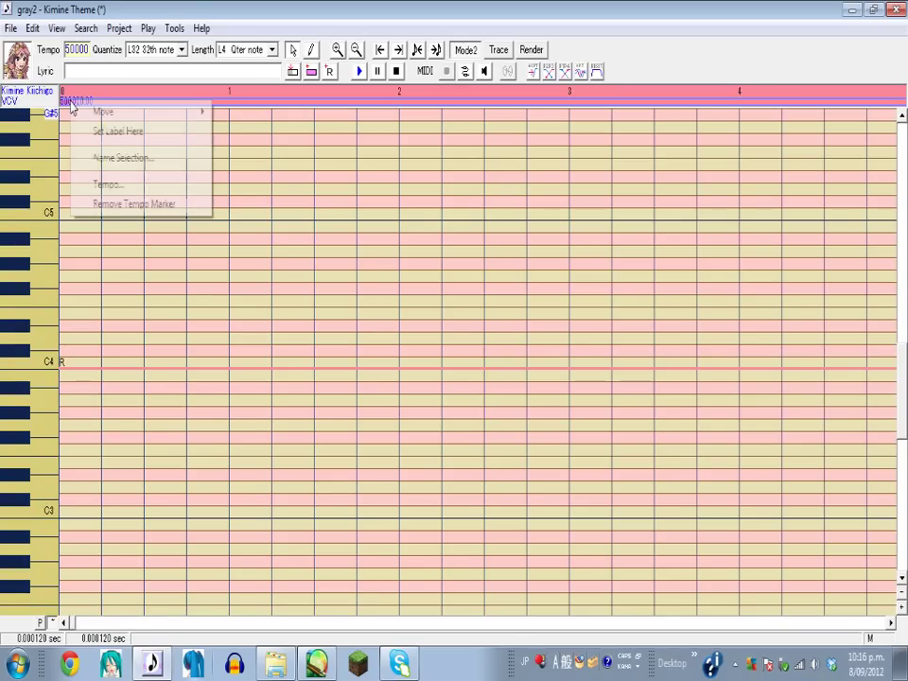
click(114, 205)
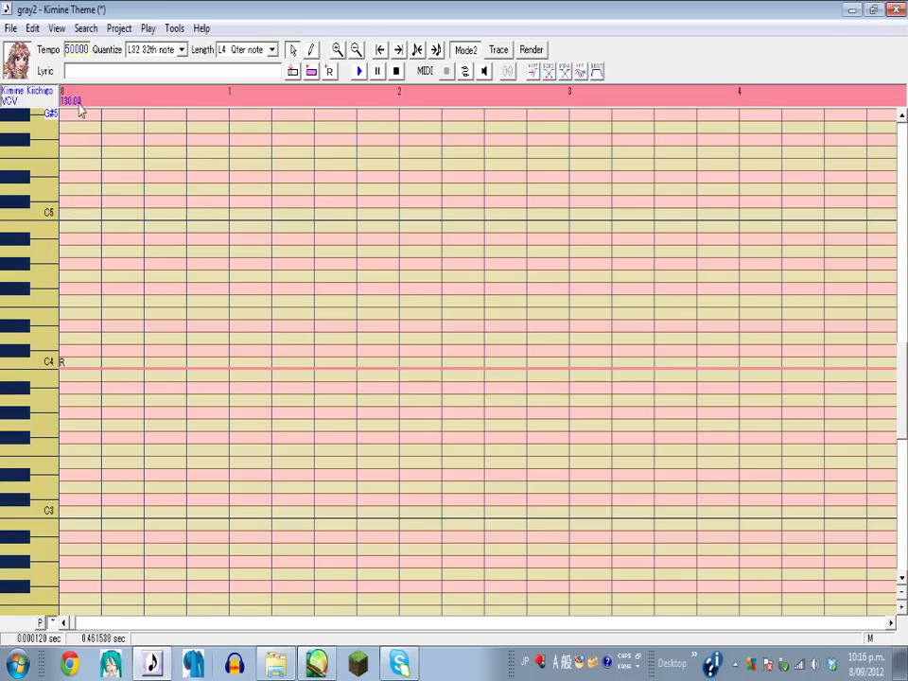
Confirm the global tempo of 130 and scroll the piano roll to bar 12.
click(81, 52)
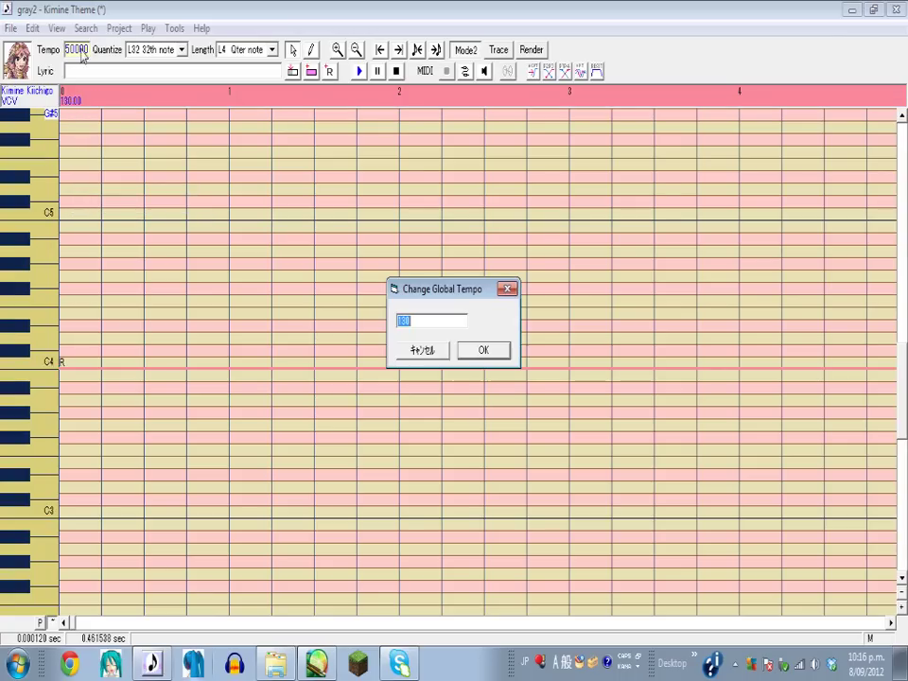
click(471, 353)
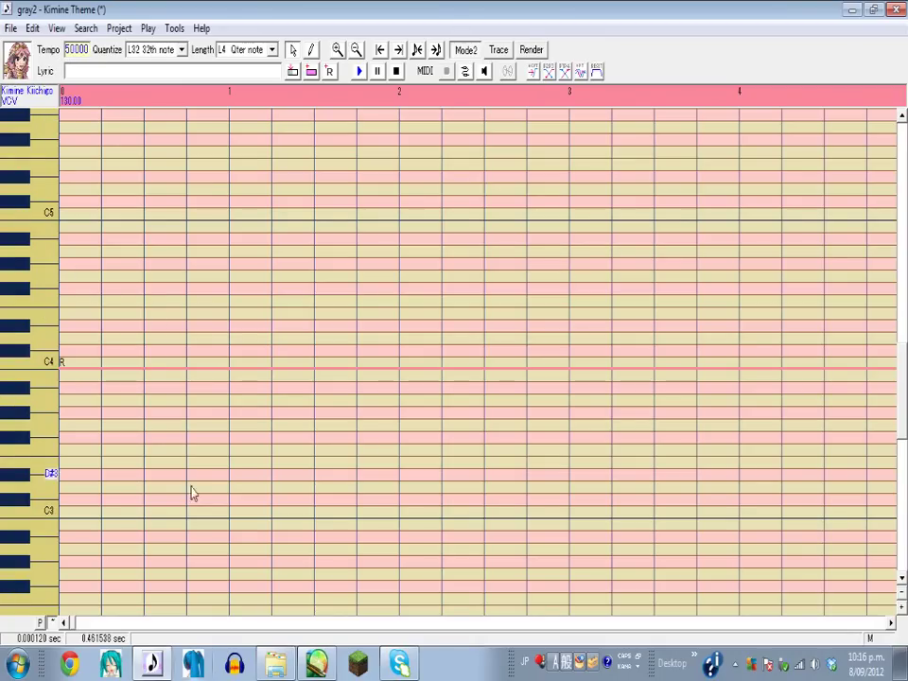
click(103, 627)
drag(104, 628, 212, 632)
Open the Gray lyrics text file in Notepad at the right and minimize the file browser.
click(227, 632)
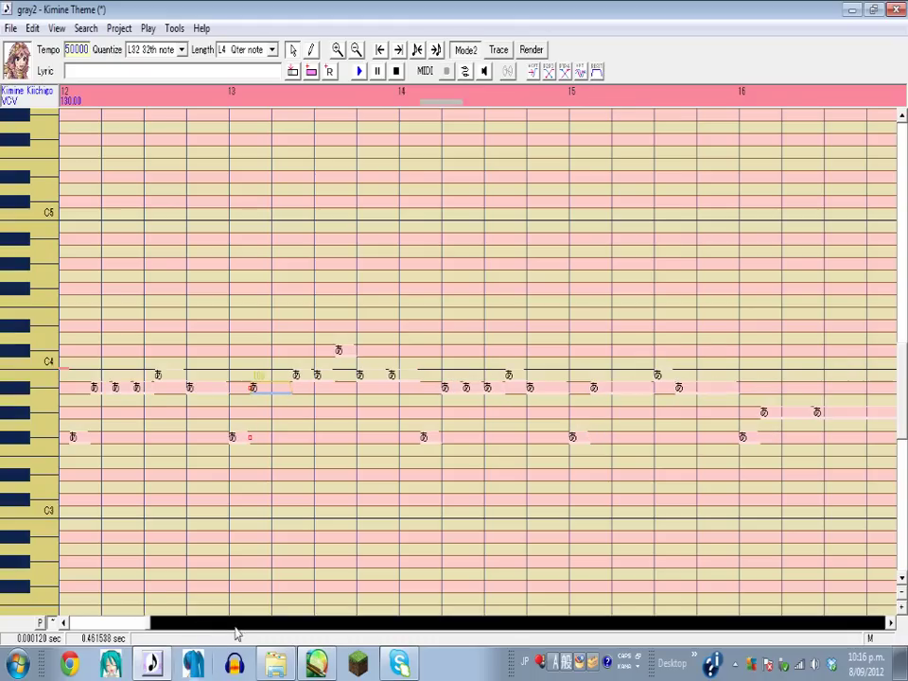
click(114, 627)
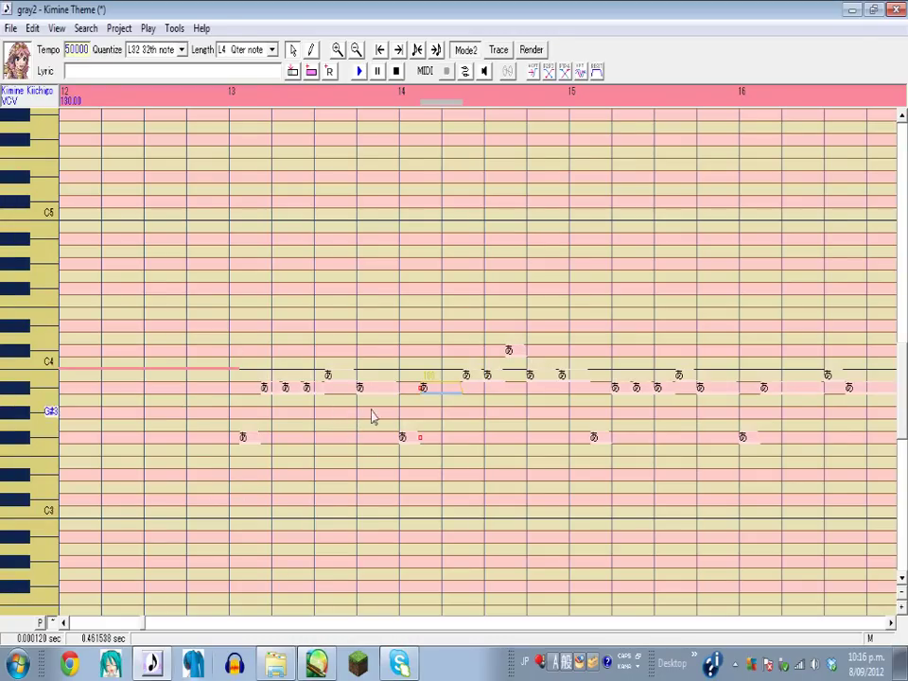
click(276, 664)
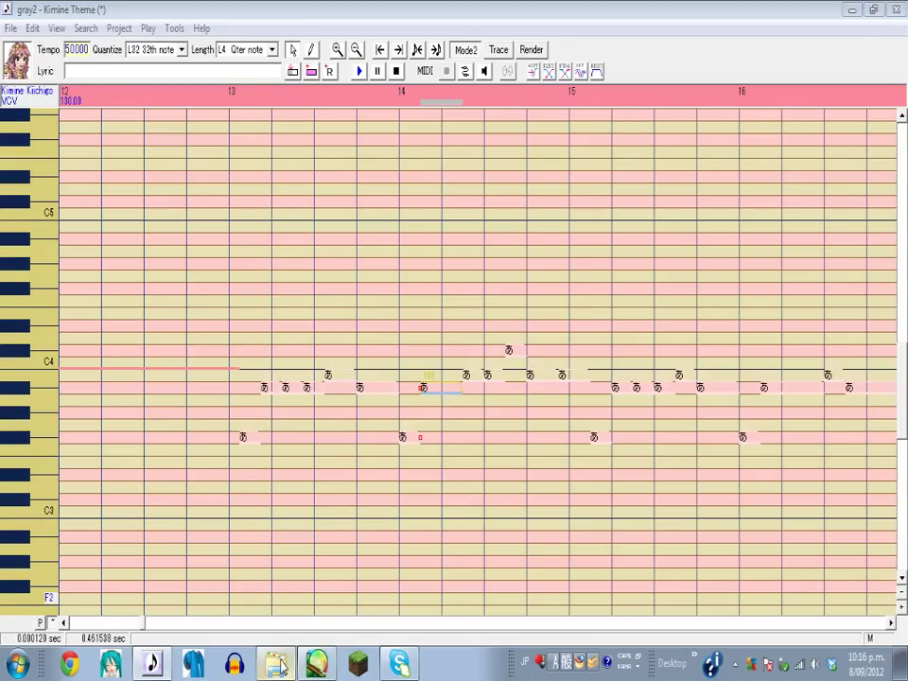
scroll(473, 454, down, 1)
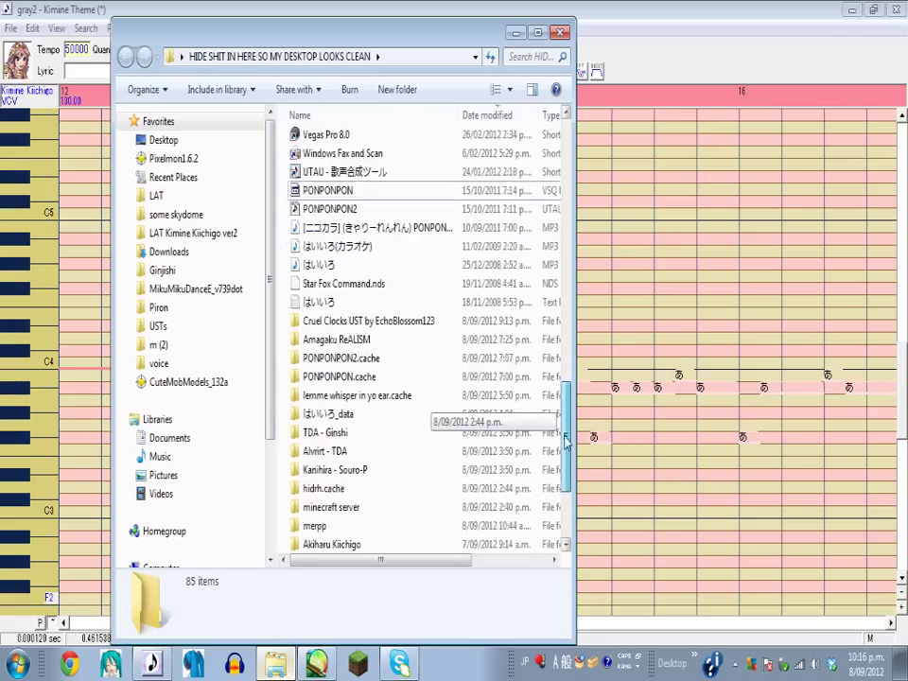
scroll(468, 511, up, 17)
double_click(314, 142)
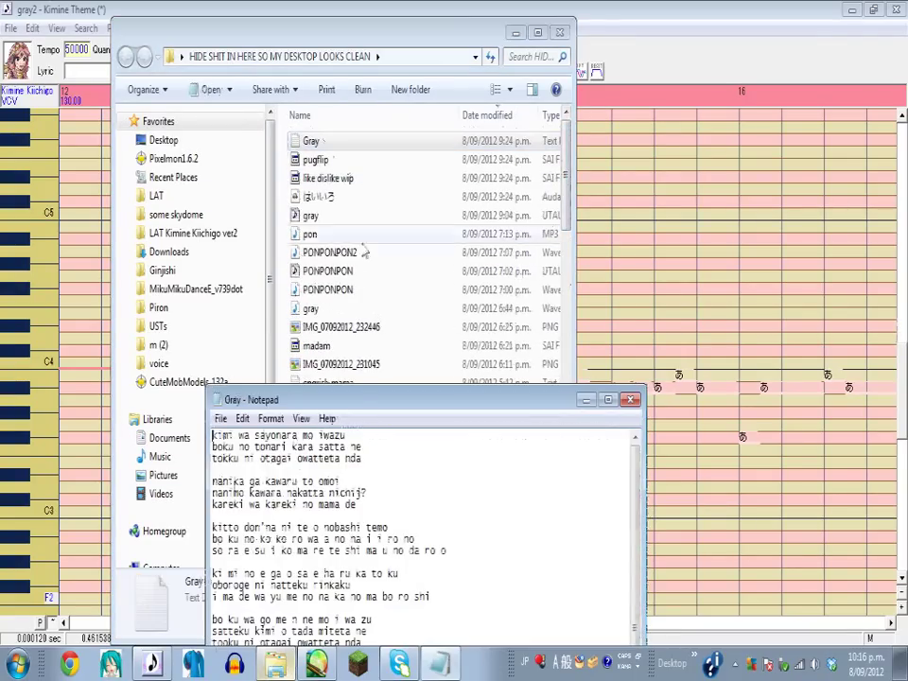
drag(418, 339, 661, 62)
click(515, 33)
click(297, 462)
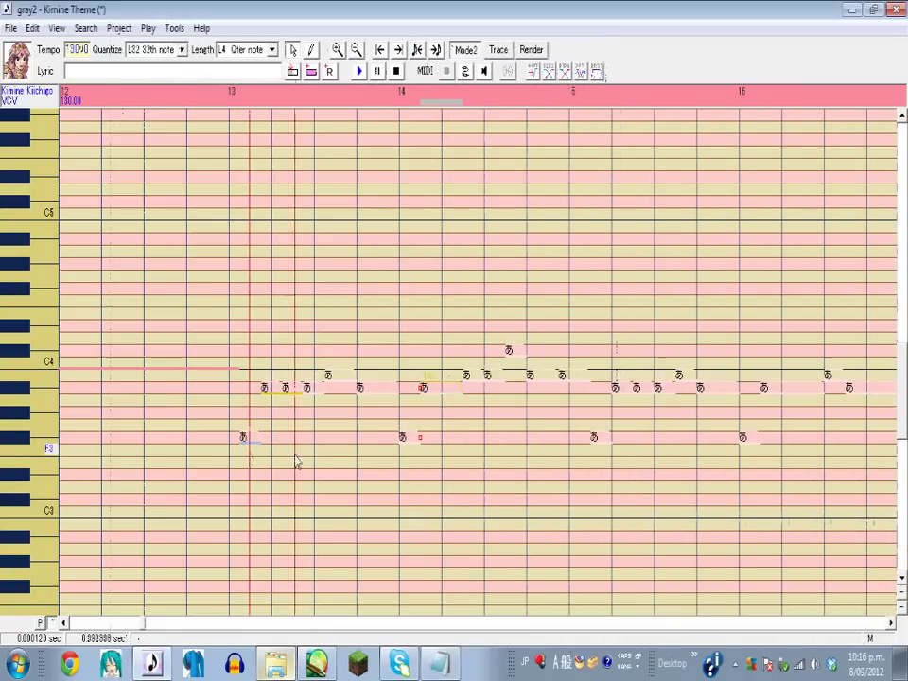
In Notepad, space the first lyric line into separate syllables and copy it.
key(alt+Tab)
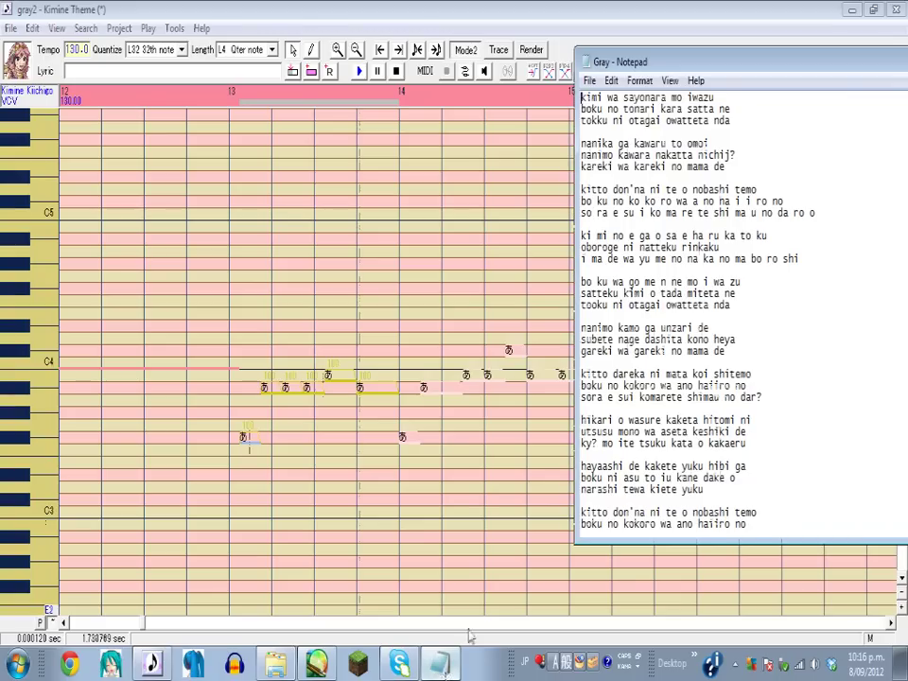
click(592, 98)
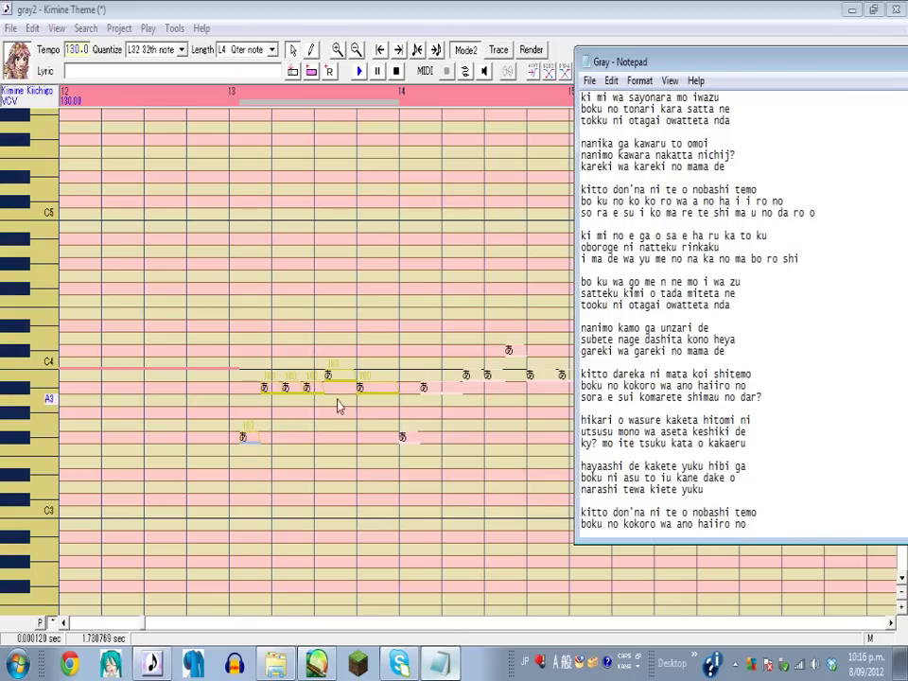
click(648, 97)
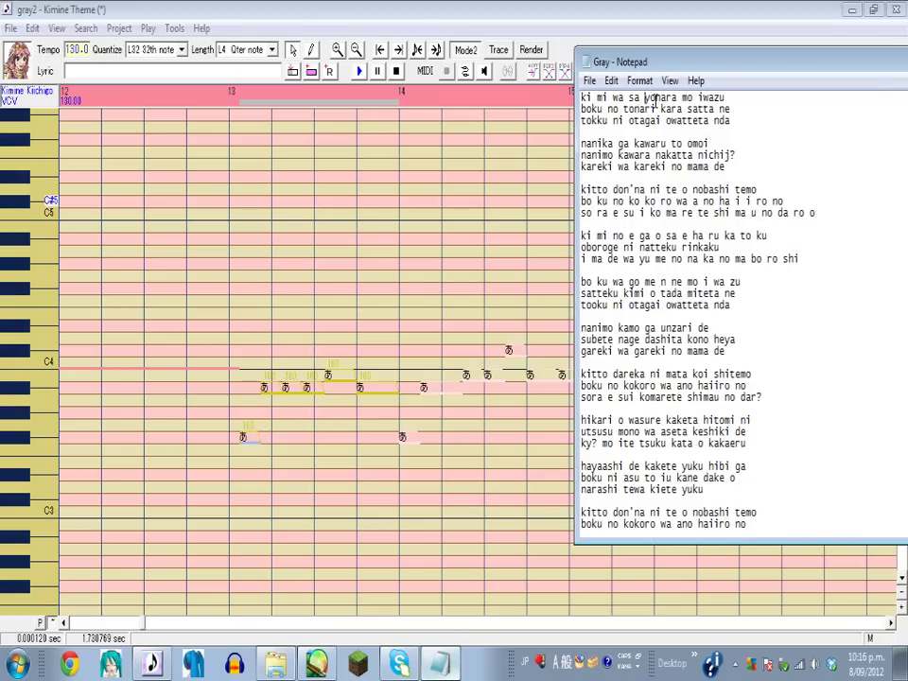
click(663, 97)
click(673, 98)
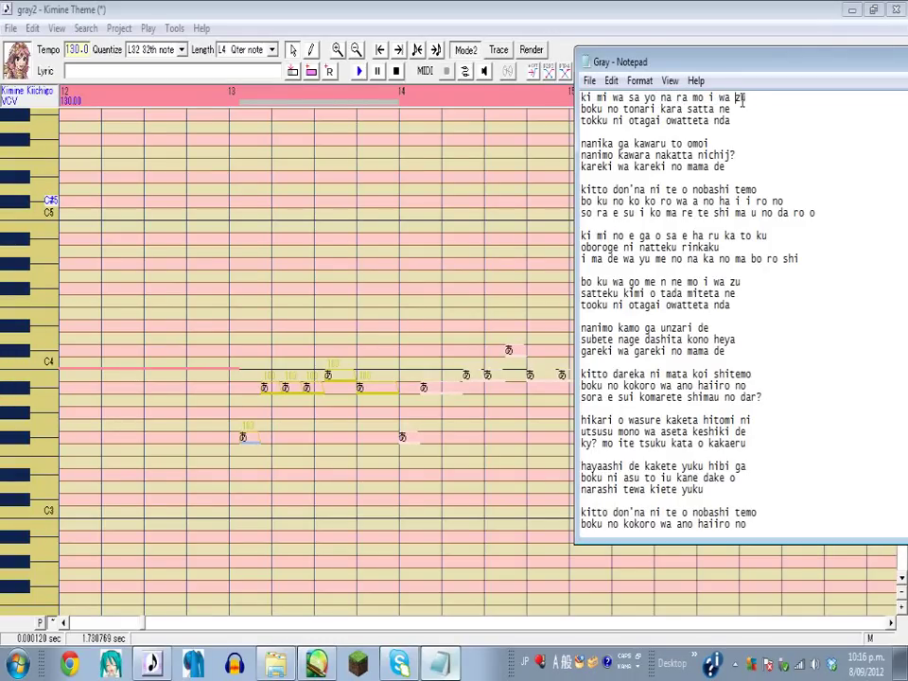
drag(743, 101, 588, 104)
drag(728, 104, 583, 97)
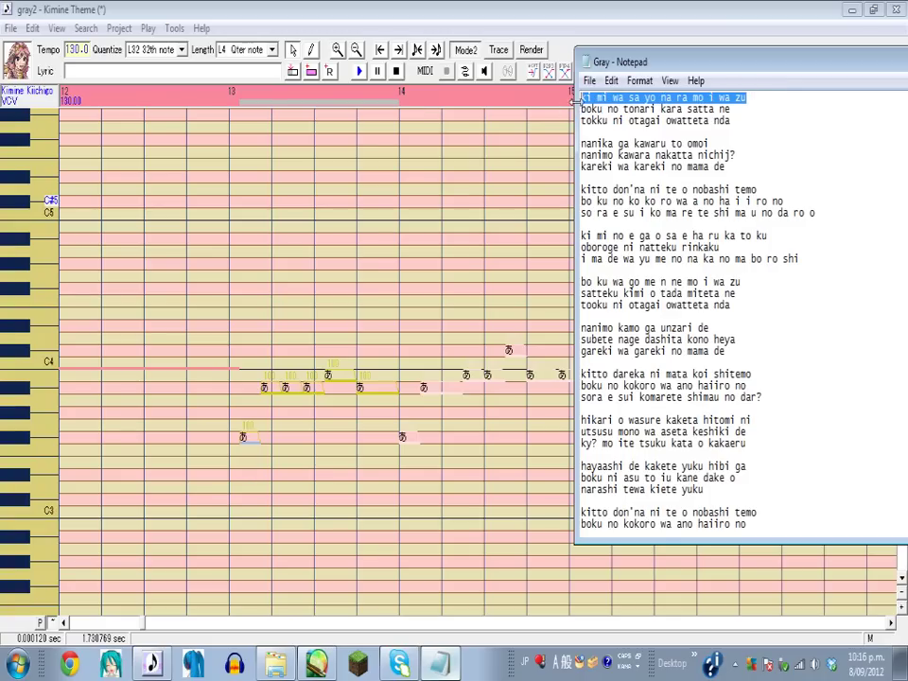
right_click(599, 97)
click(458, 153)
Paste 'ki mi wa sa yo na ra mo i wa zu' into the Lyric box and apply it to the first phrase's notes.
click(80, 71)
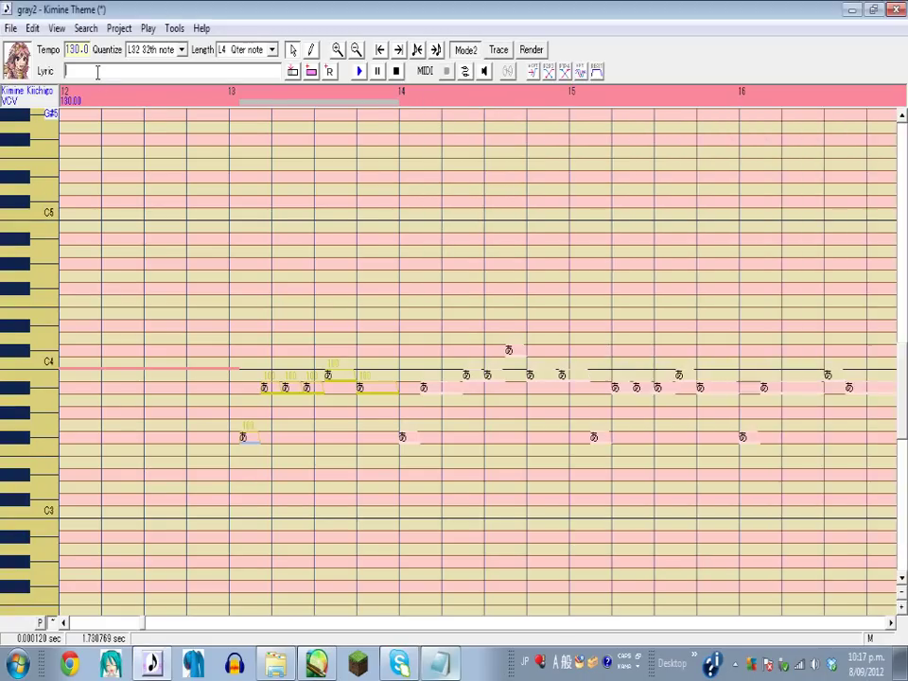
right_click(98, 71)
click(133, 151)
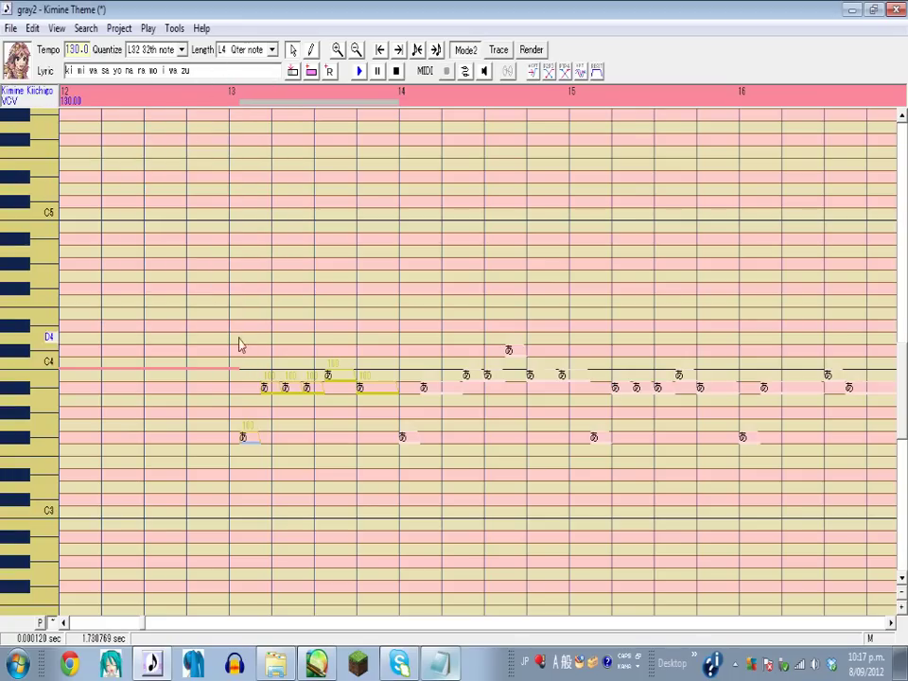
drag(245, 459, 586, 480)
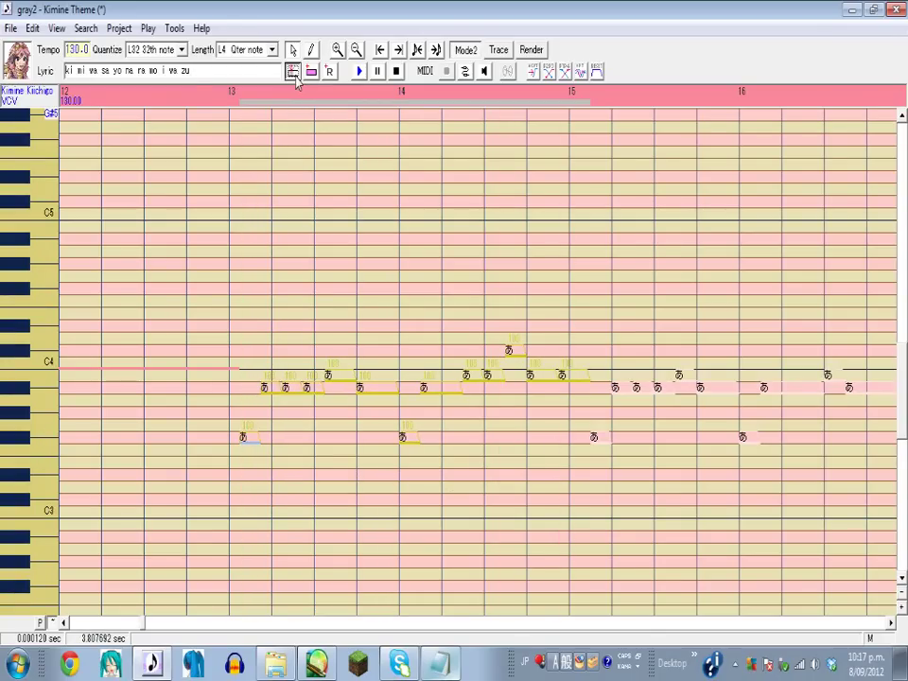
click(294, 74)
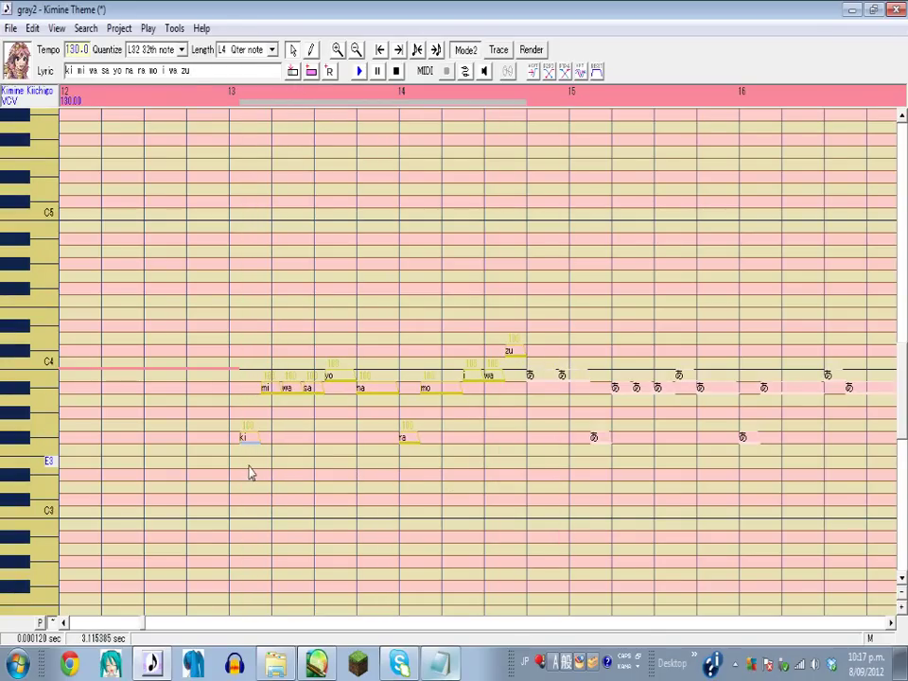
drag(251, 473, 516, 460)
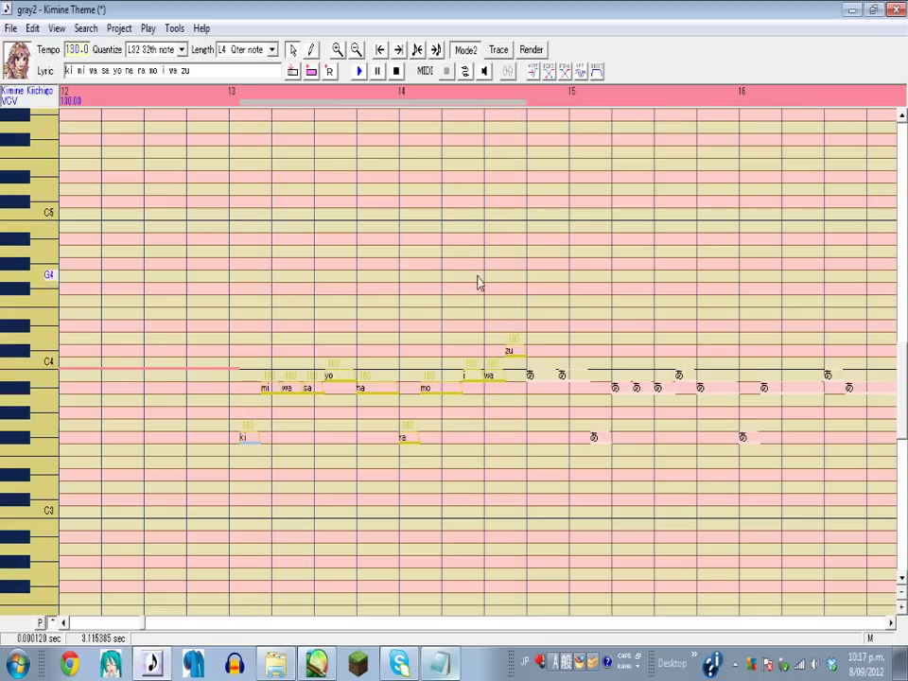
Play back the notes with their new lyrics and minimize the lyrics window.
click(362, 73)
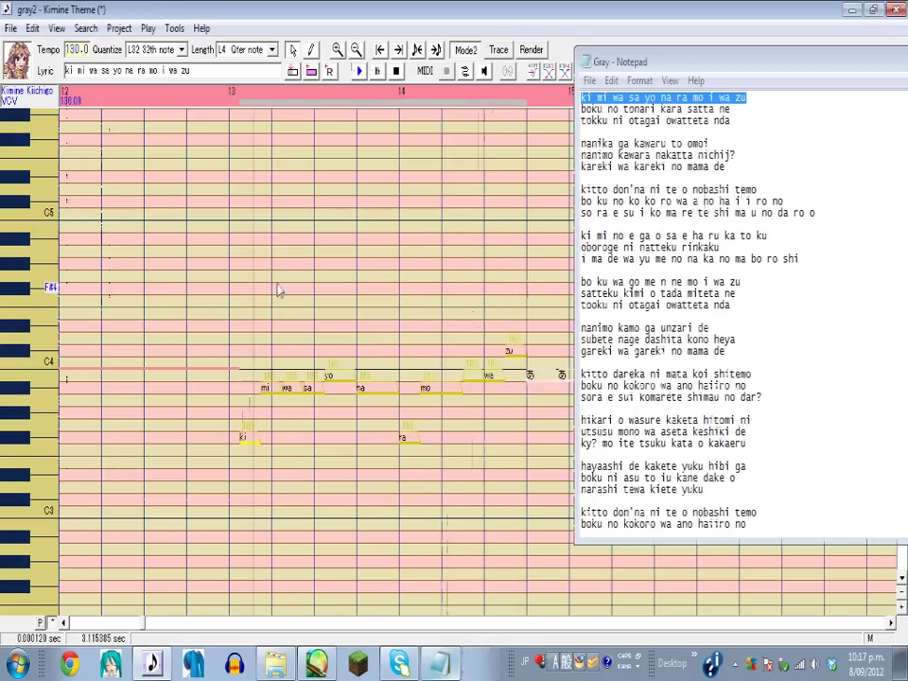
drag(801, 69, 563, 118)
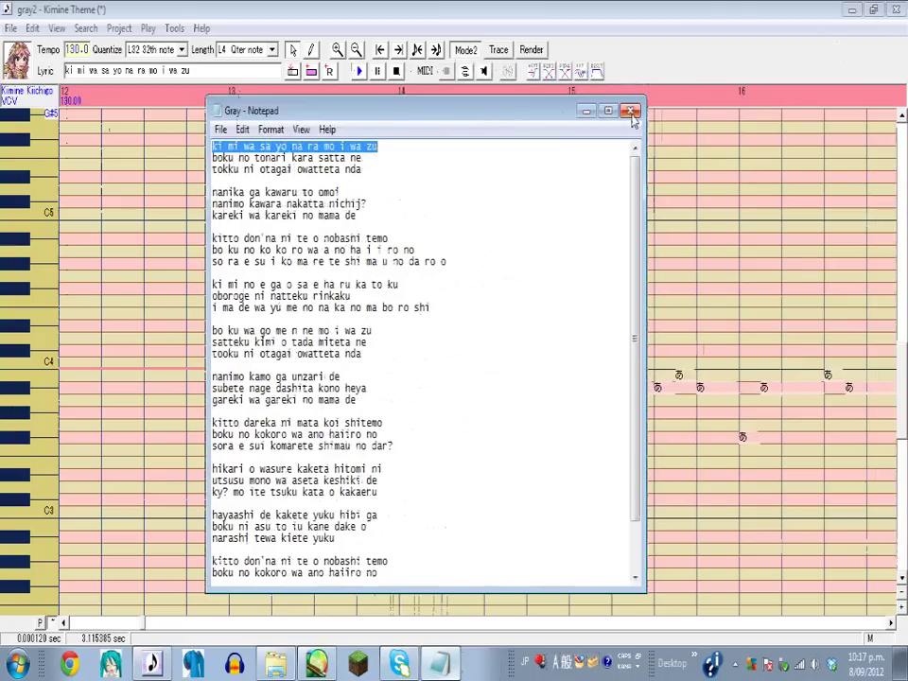
click(587, 111)
Set the project voice bank to Kimine Kiichigo in Project Configurations and click OK.
double_click(26, 94)
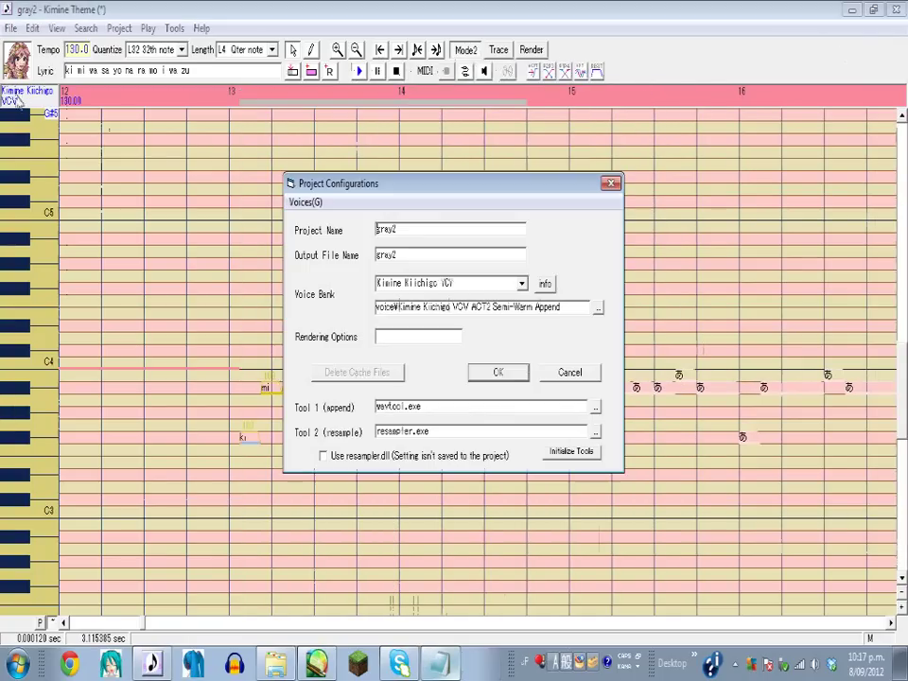
click(483, 283)
mouse_move(524, 346)
mouse_down()
mouse_move(525, 322)
mouse_move(525, 329)
mouse_up()
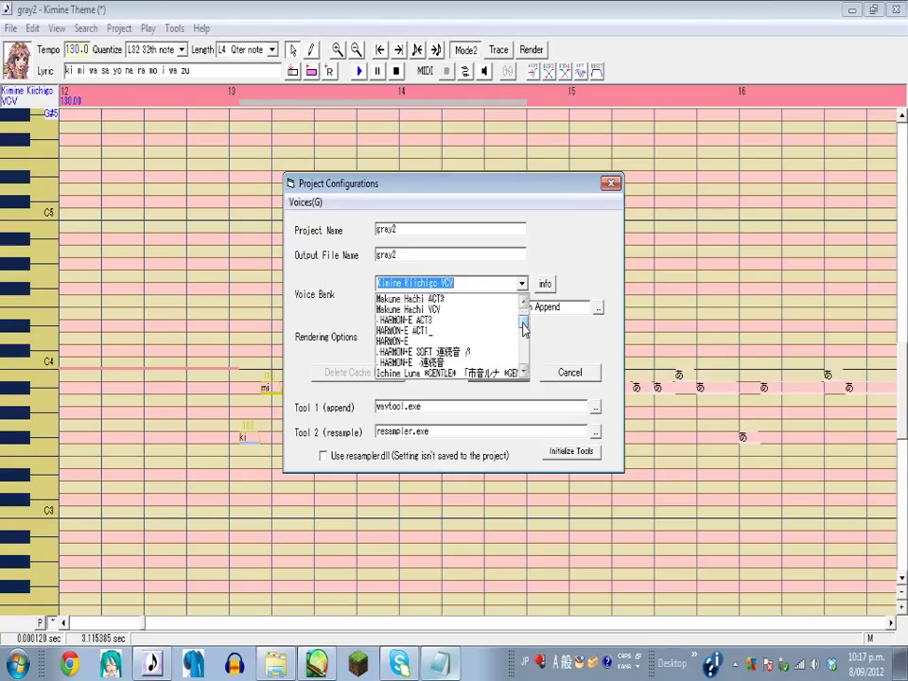
click(462, 340)
scroll(502, 351, down, 6)
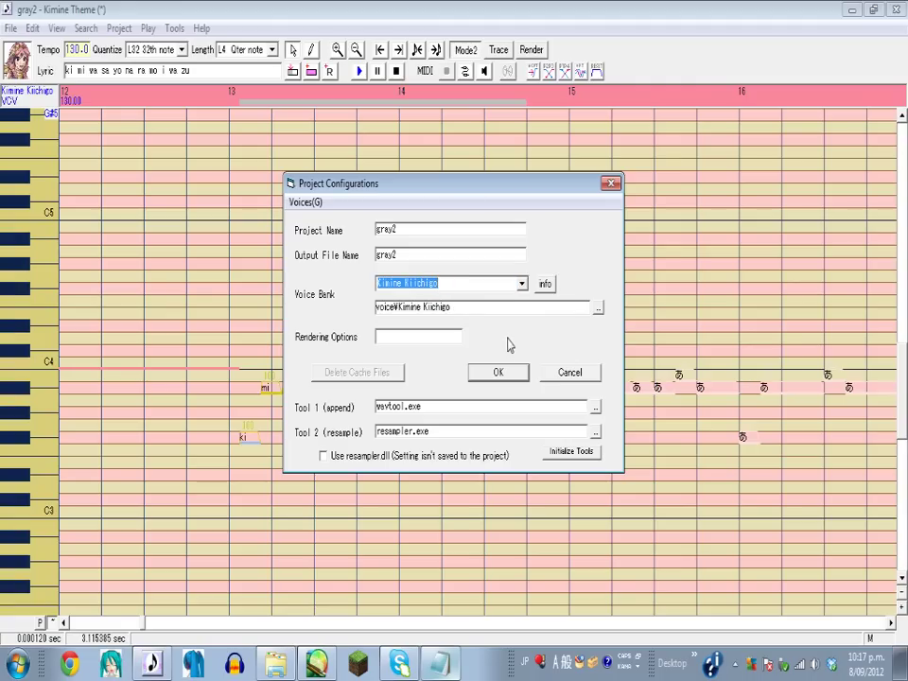
click(494, 372)
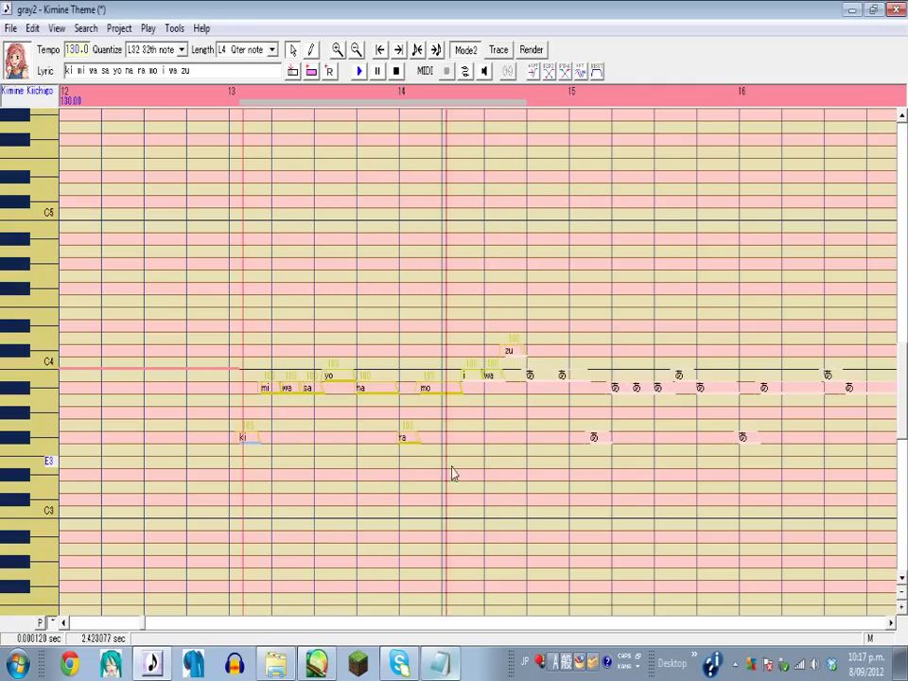
Play the ki mi wa sa phrase, select then deselect its notes, and start opening another file.
click(357, 72)
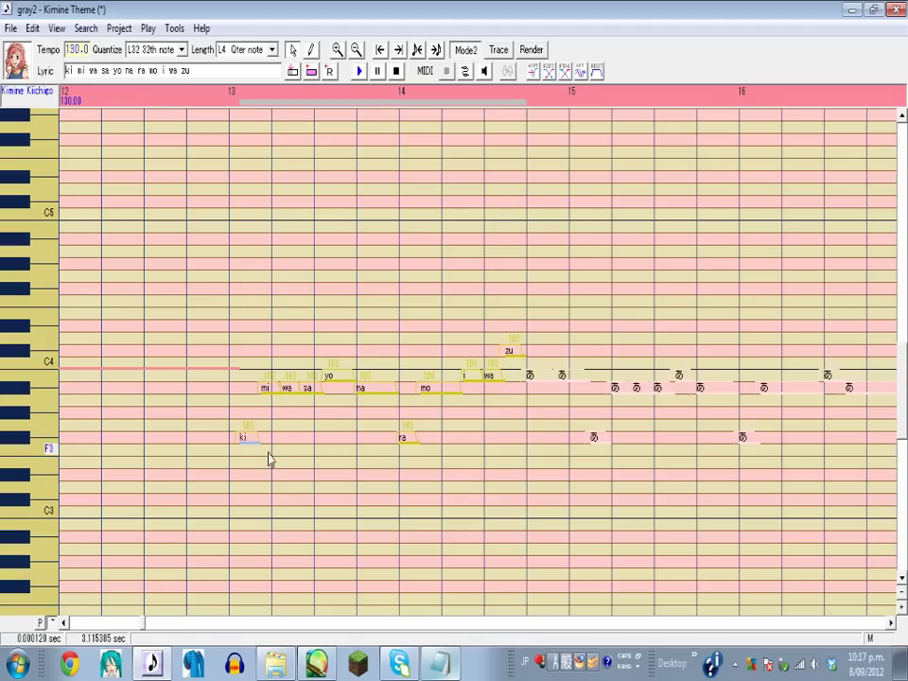
drag(269, 458, 489, 470)
click(513, 441)
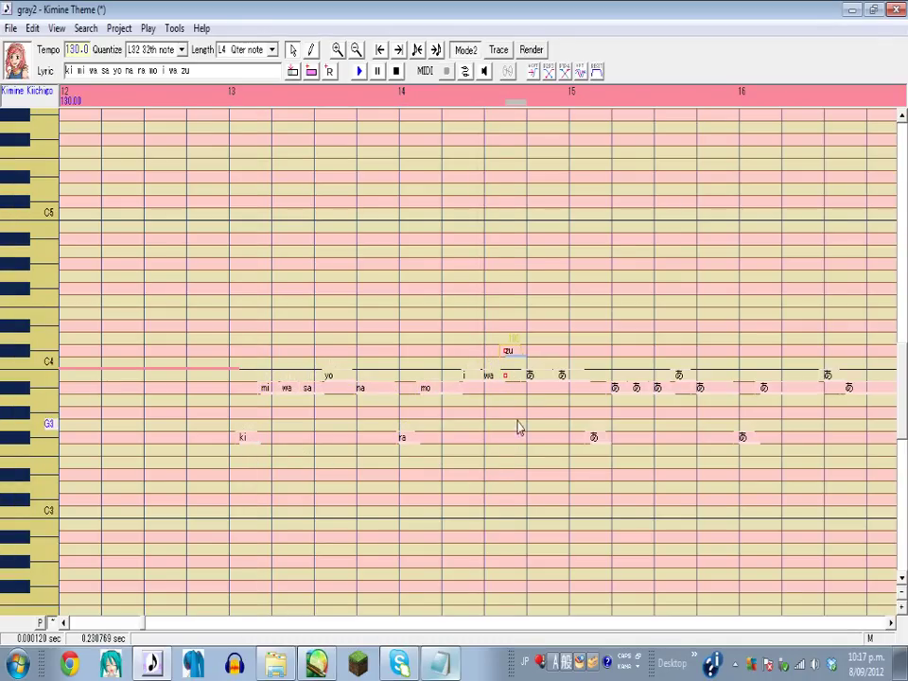
click(10, 28)
Decline saving gray2 and open shake it2.ust from the Open File list.
click(32, 49)
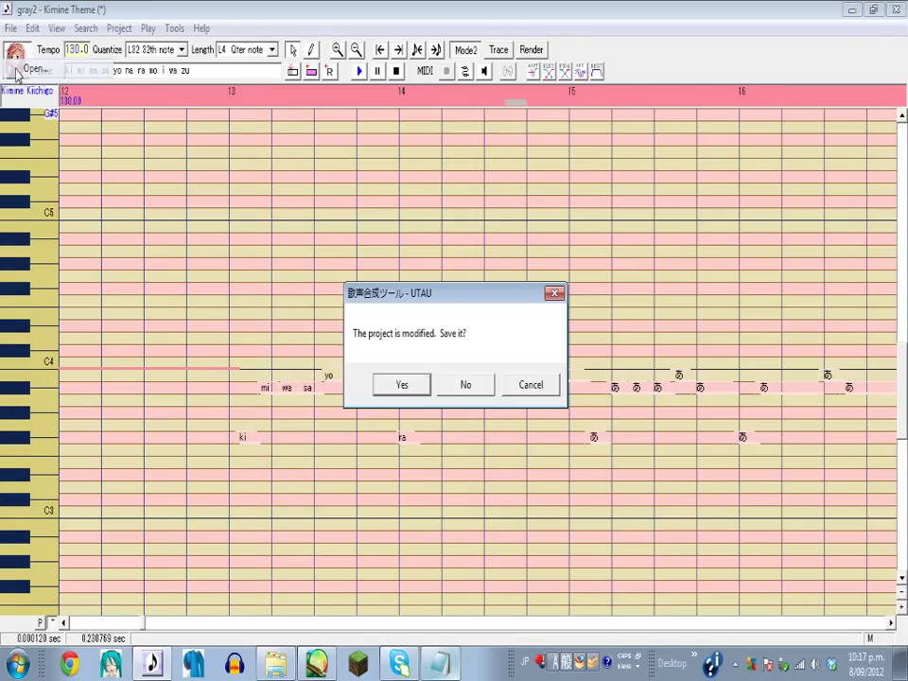
click(467, 384)
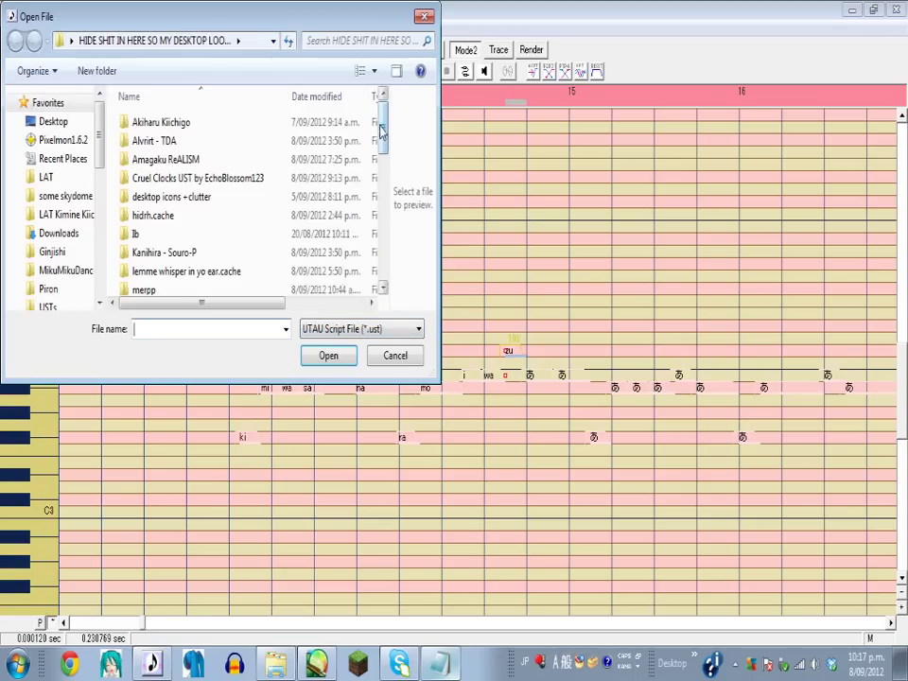
scroll(379, 250, down, 4)
scroll(379, 254, up, 1)
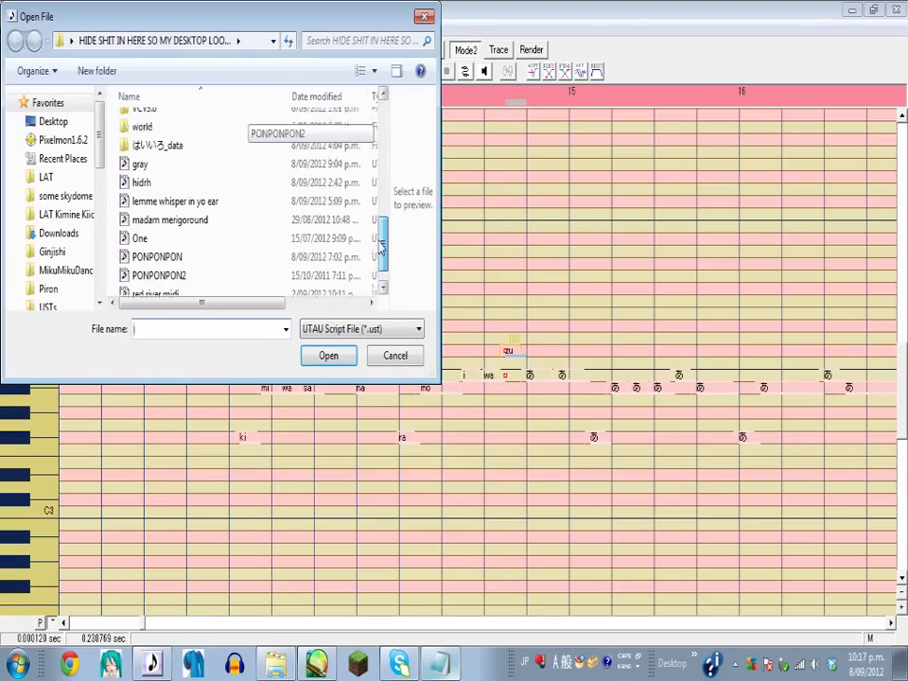
scroll(378, 253, down, 1)
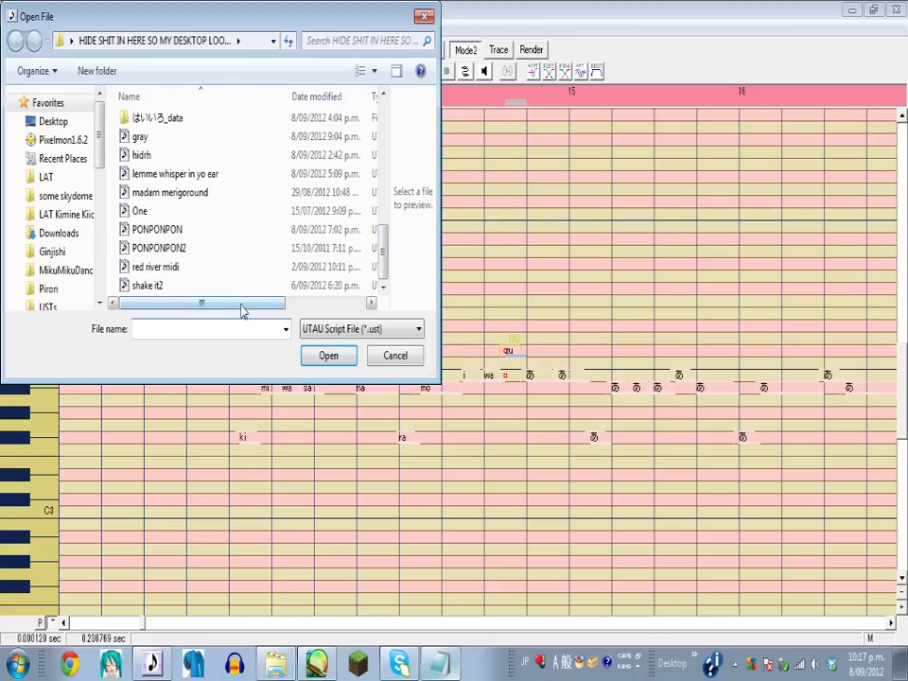
double_click(146, 285)
click(403, 627)
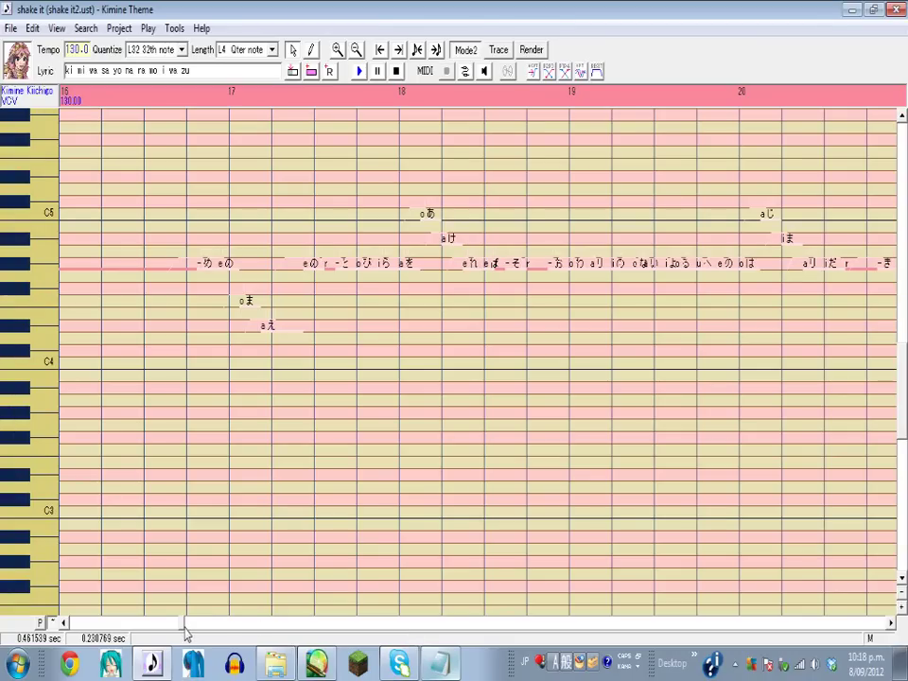
Select the opening notes of shake it2 and play the song back.
drag(184, 630, 76, 637)
key(space)
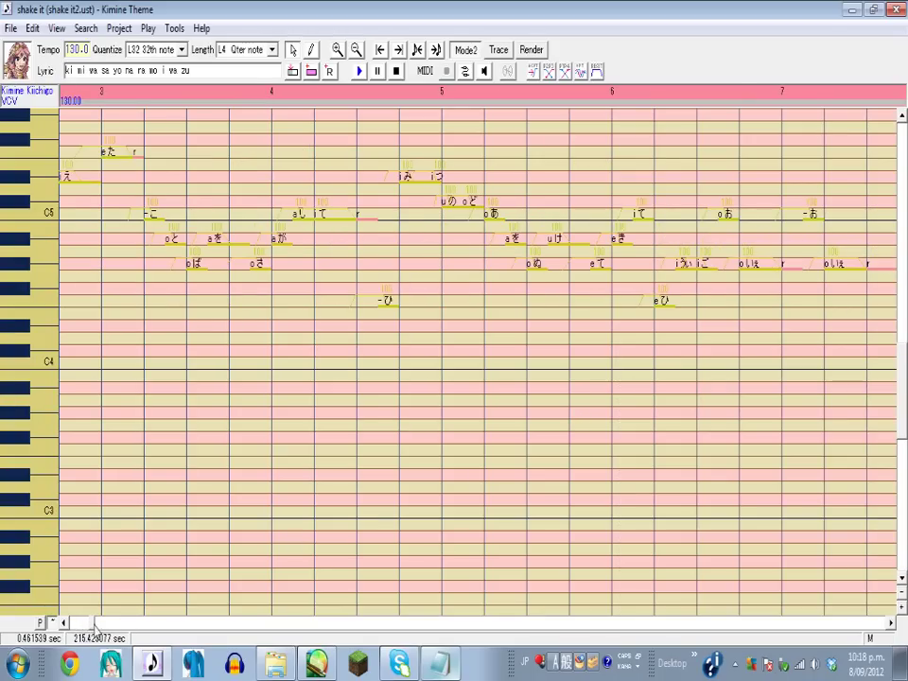
drag(94, 624, 68, 624)
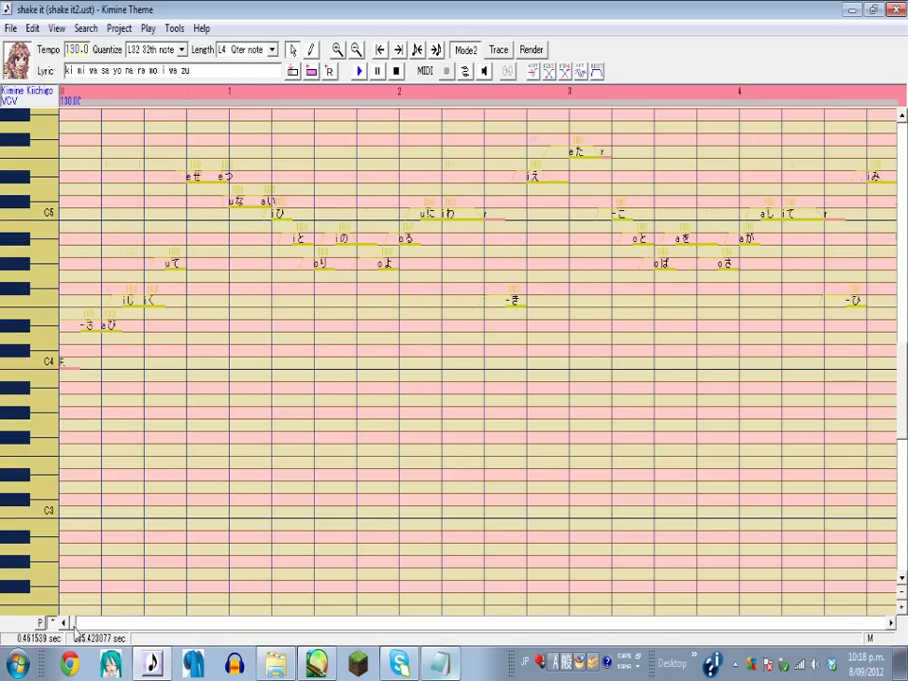
Enable Portamento in the Pitch settings so curves link the selected notes.
right_click(110, 333)
click(151, 521)
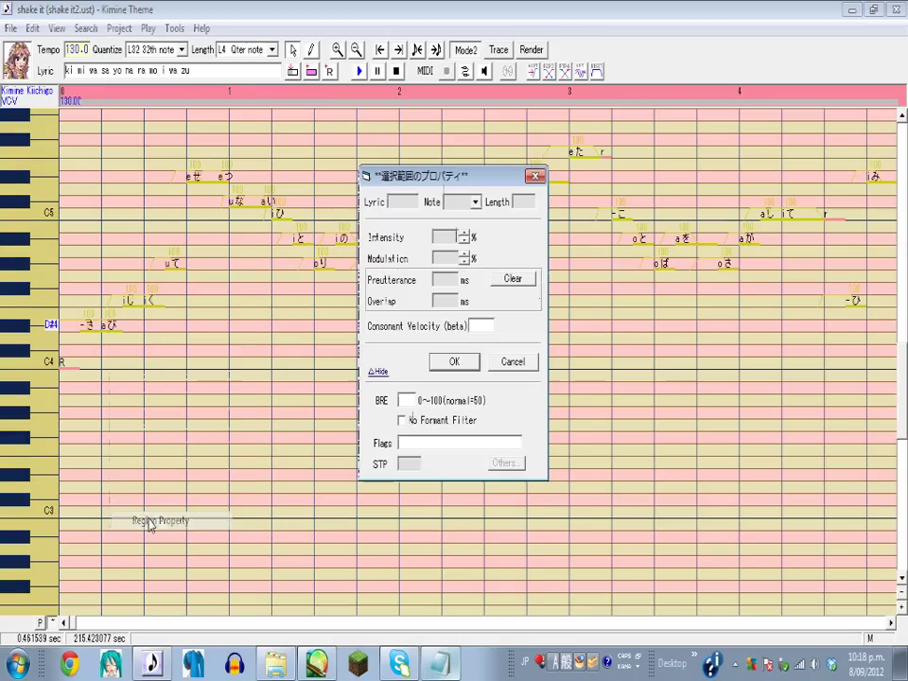
click(536, 177)
right_click(115, 336)
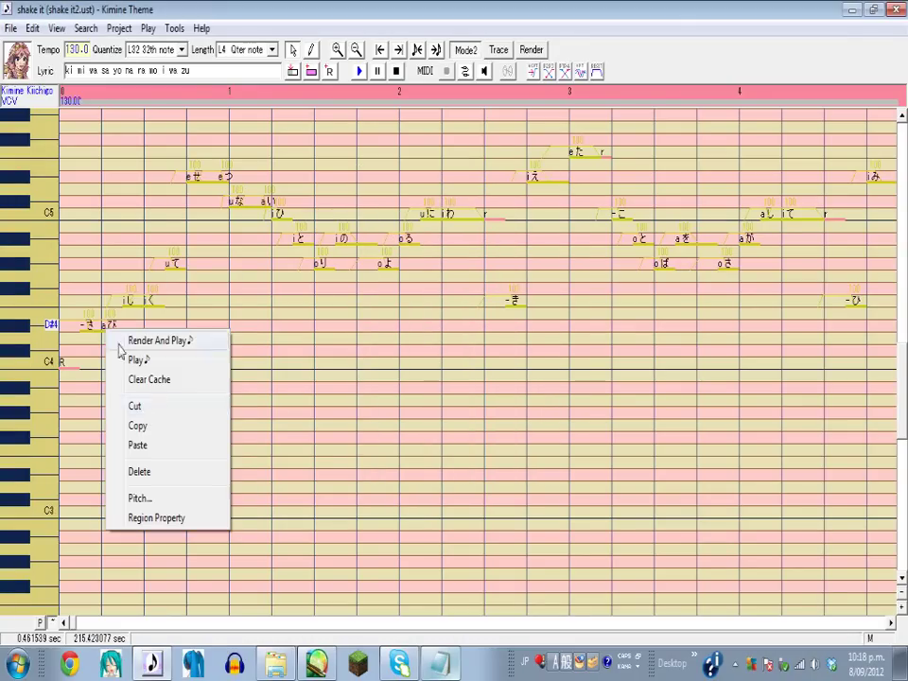
click(147, 496)
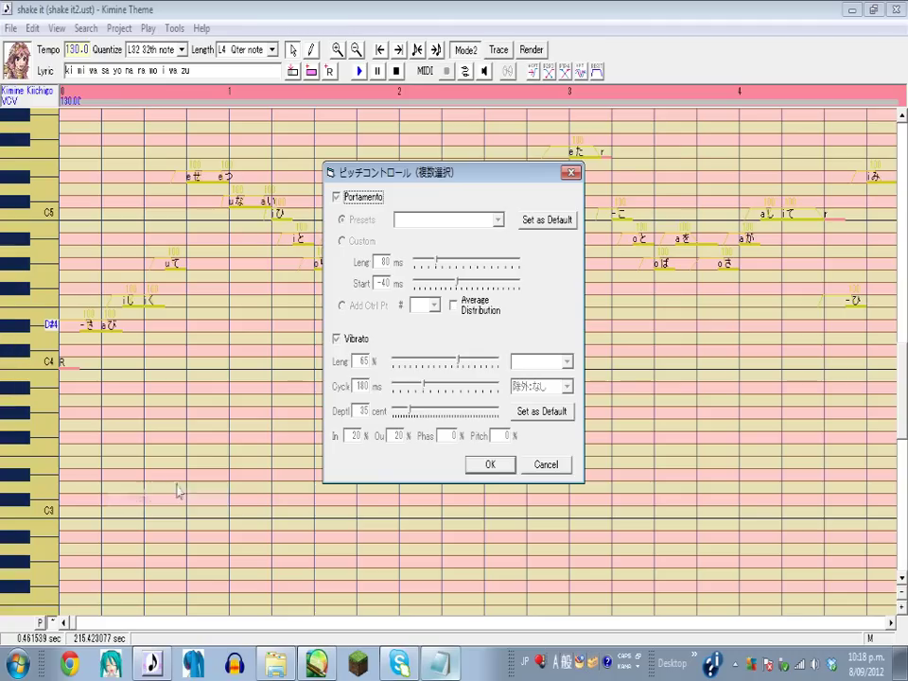
click(336, 198)
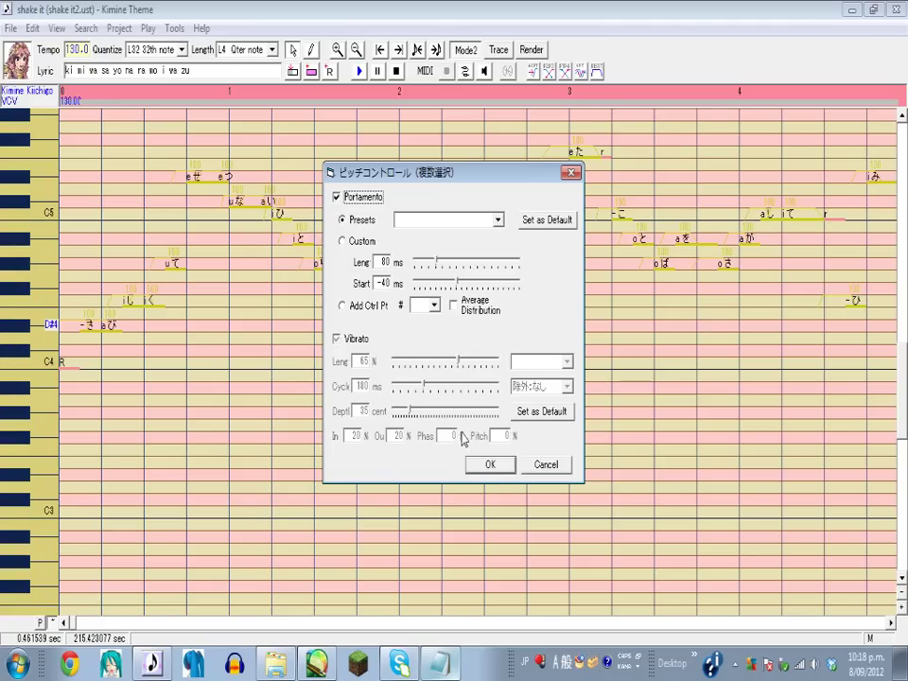
click(486, 468)
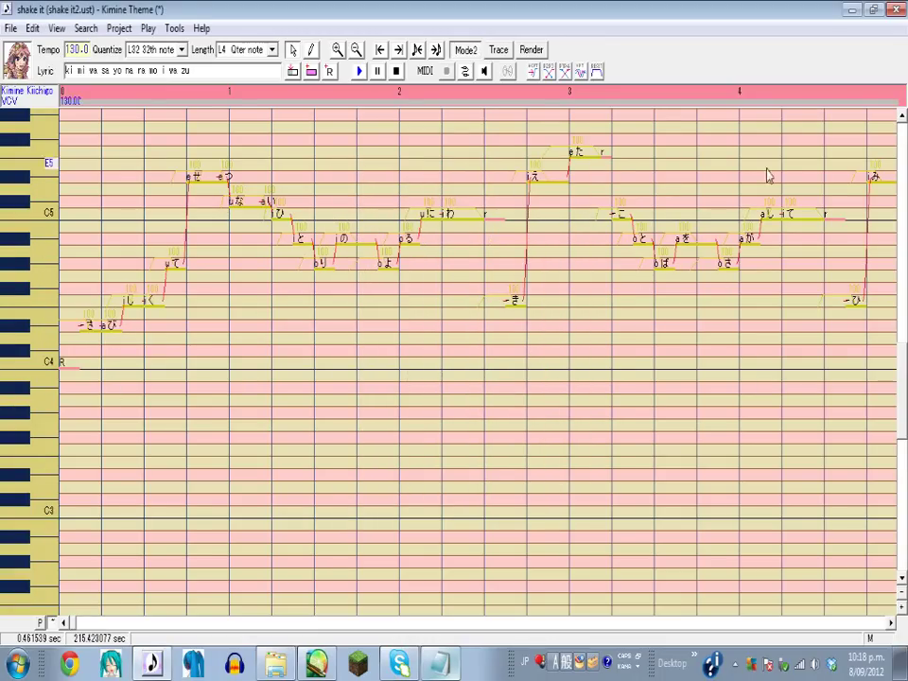
click(113, 326)
Reshape the pitch bend between the ひ and し notes.
click(126, 302)
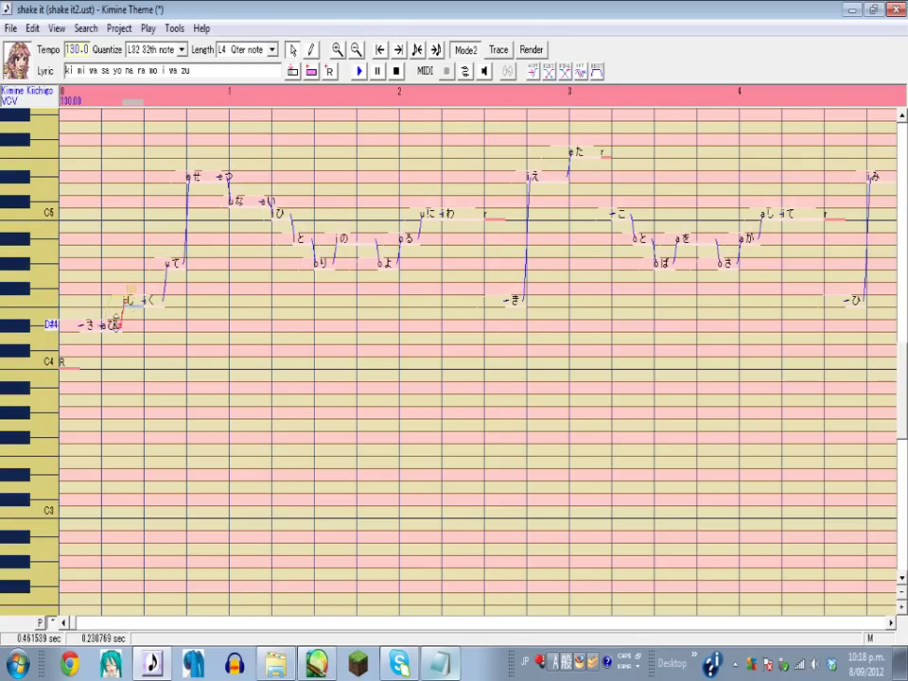
click(115, 326)
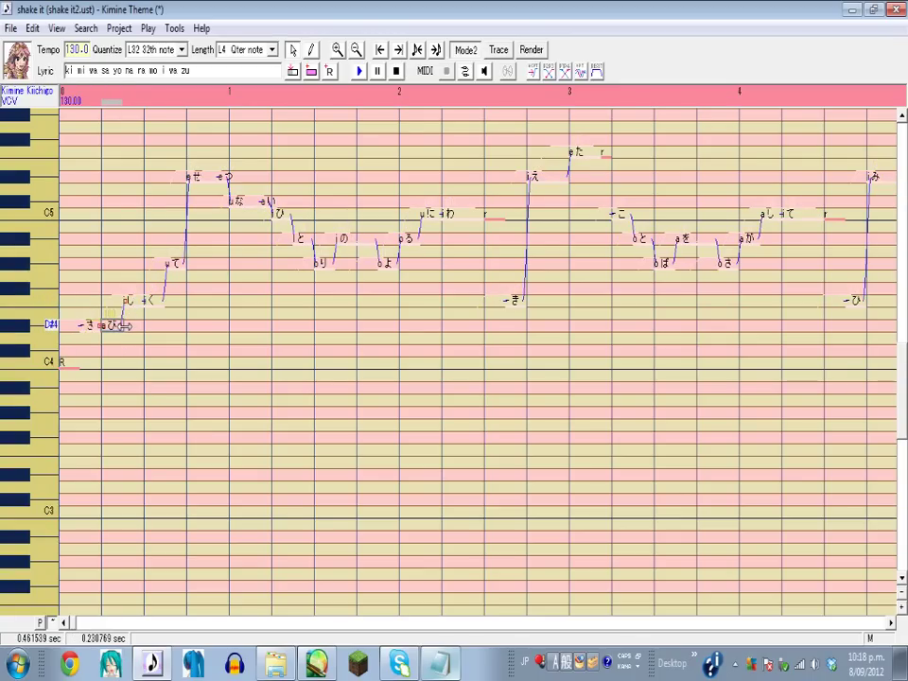
click(126, 303)
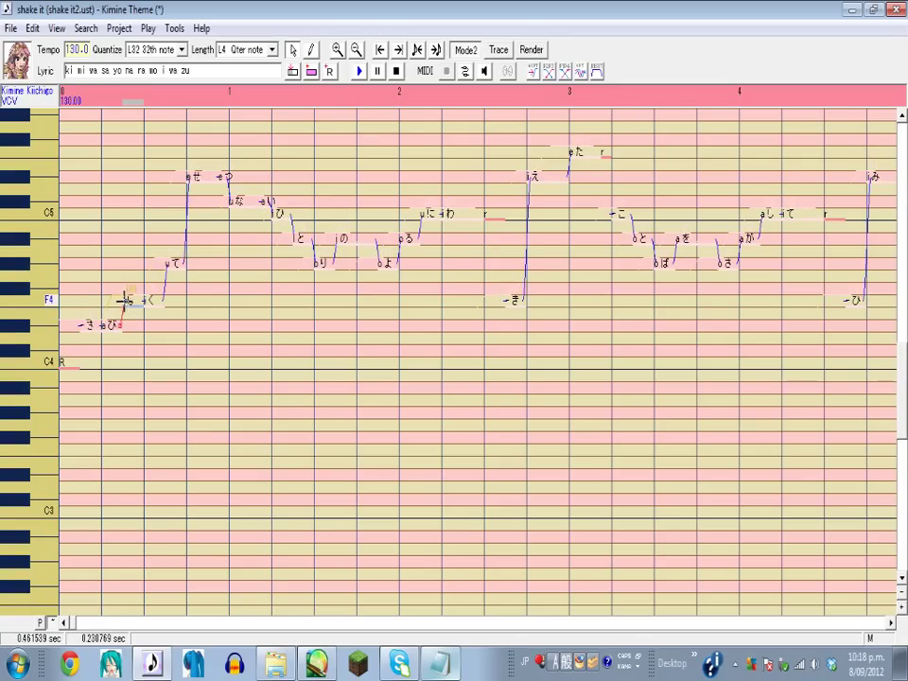
click(116, 327)
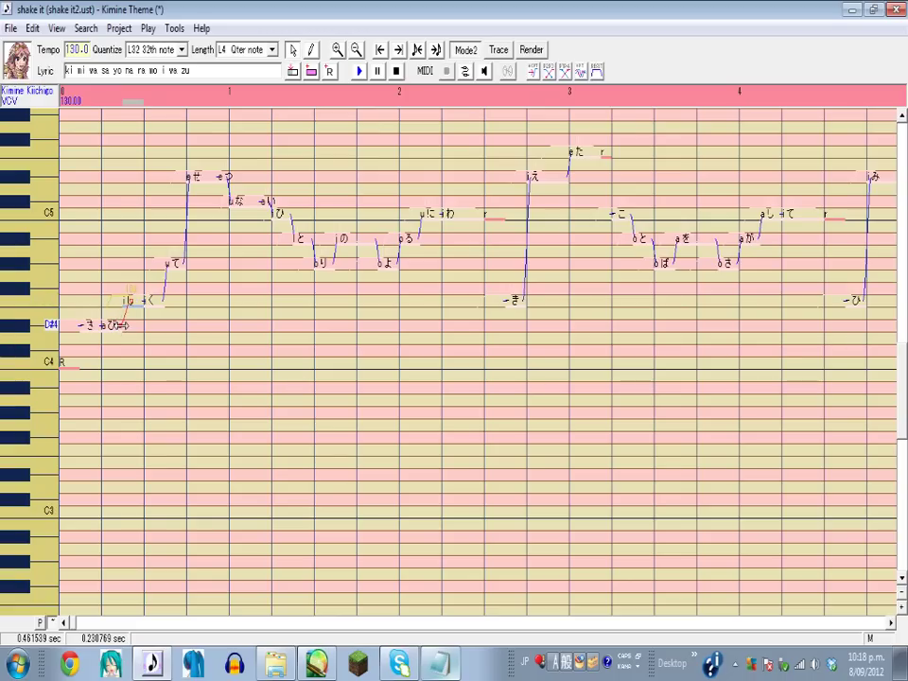
mouse_move(115, 326)
mouse_down()
mouse_move(112, 349)
mouse_move(120, 333)
mouse_up()
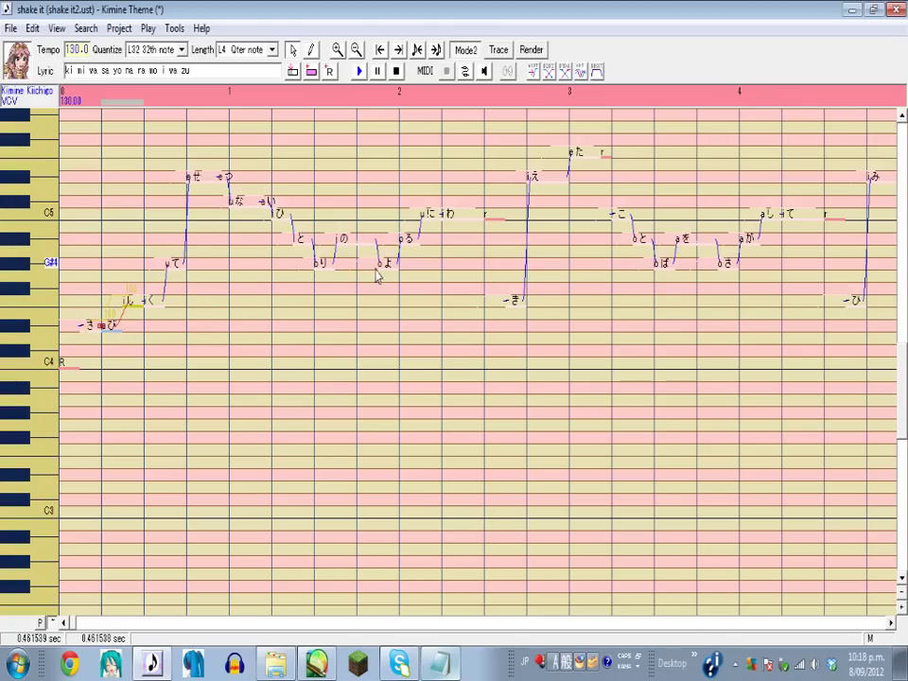
Add a pitch control point to the first note き and drag it to steepen the rise.
click(89, 329)
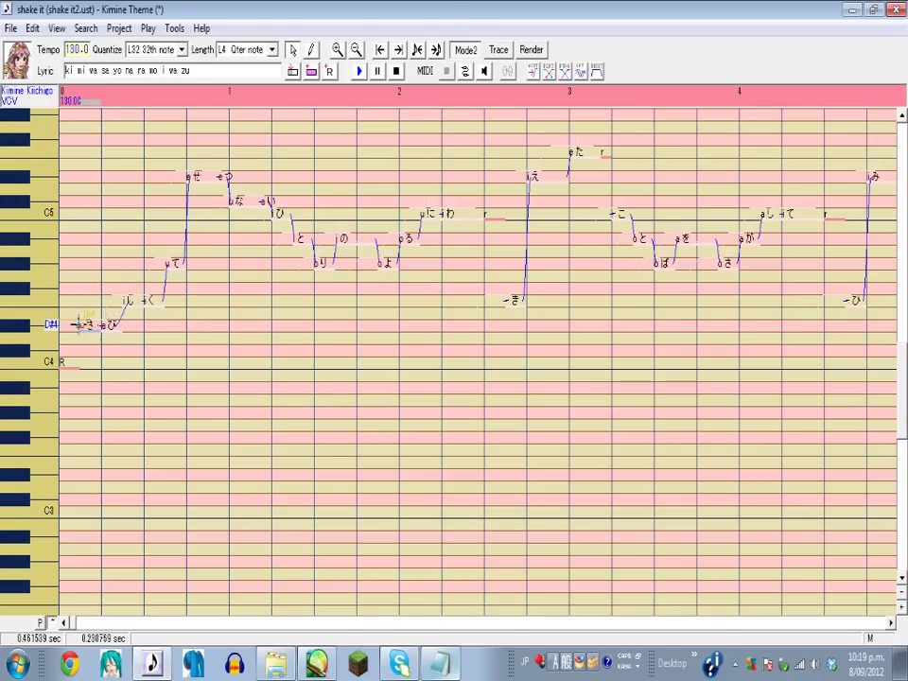
right_click(79, 322)
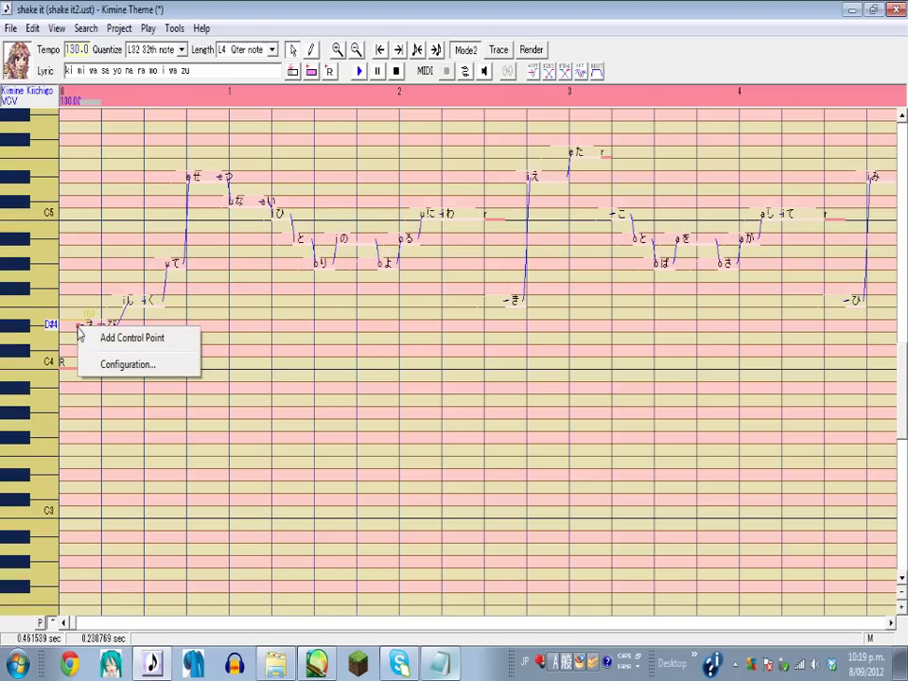
click(123, 341)
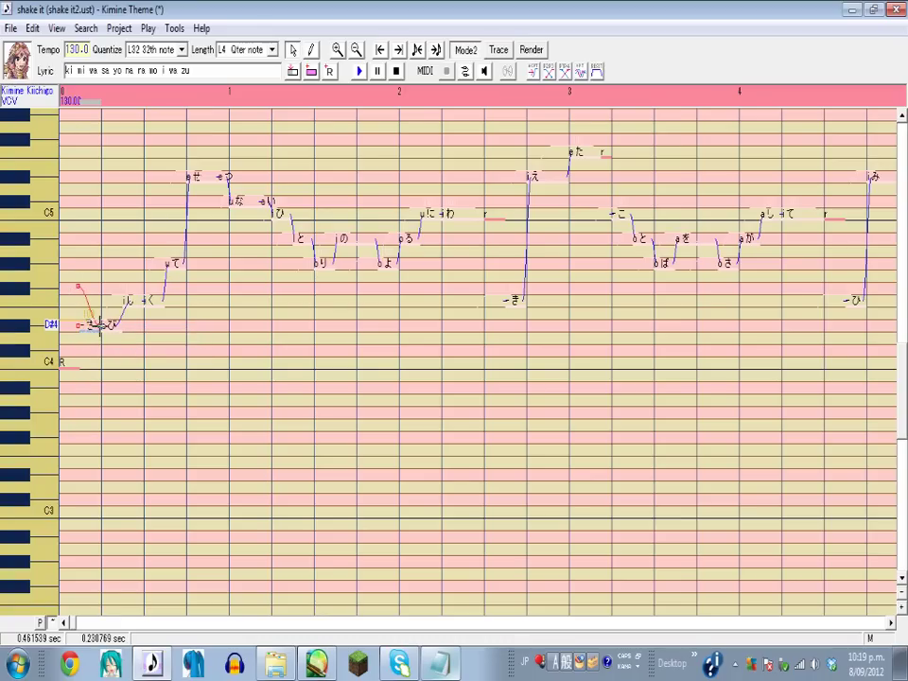
drag(86, 327, 80, 323)
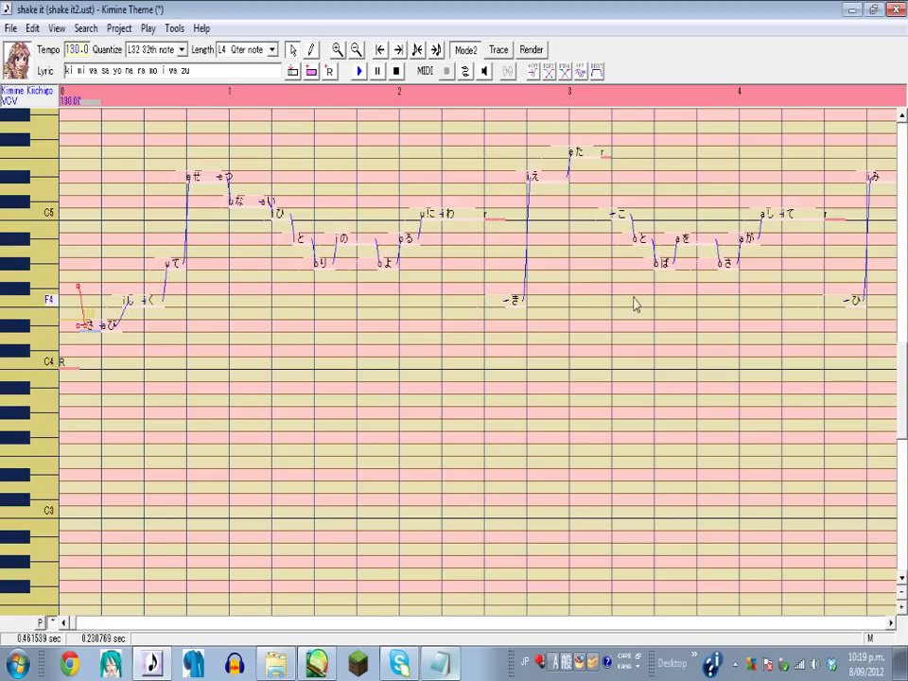
click(10, 27)
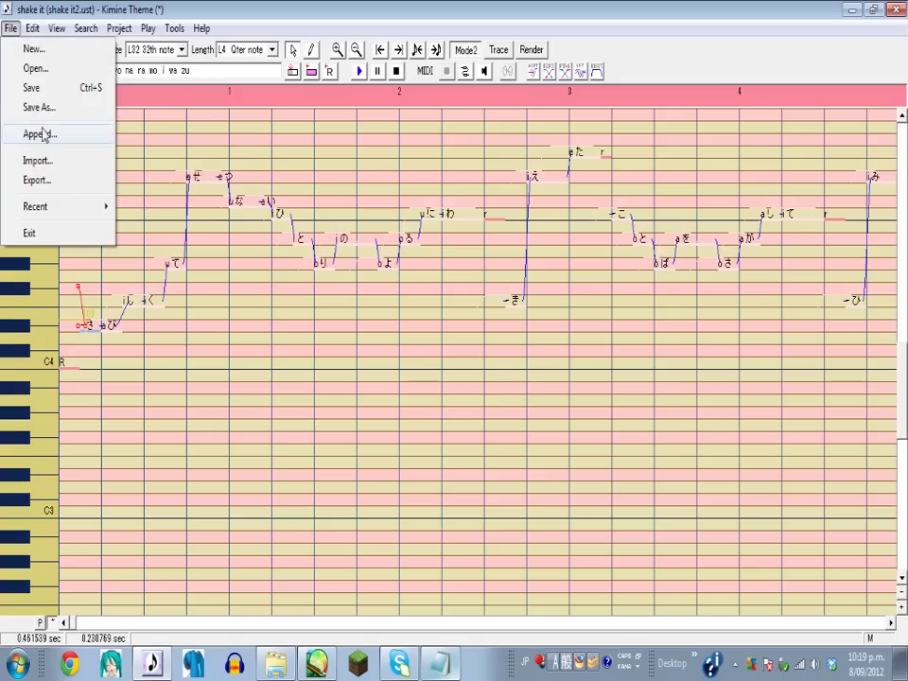
Open the madam merigoround project, discarding the unsaved shake it2 changes.
click(35, 69)
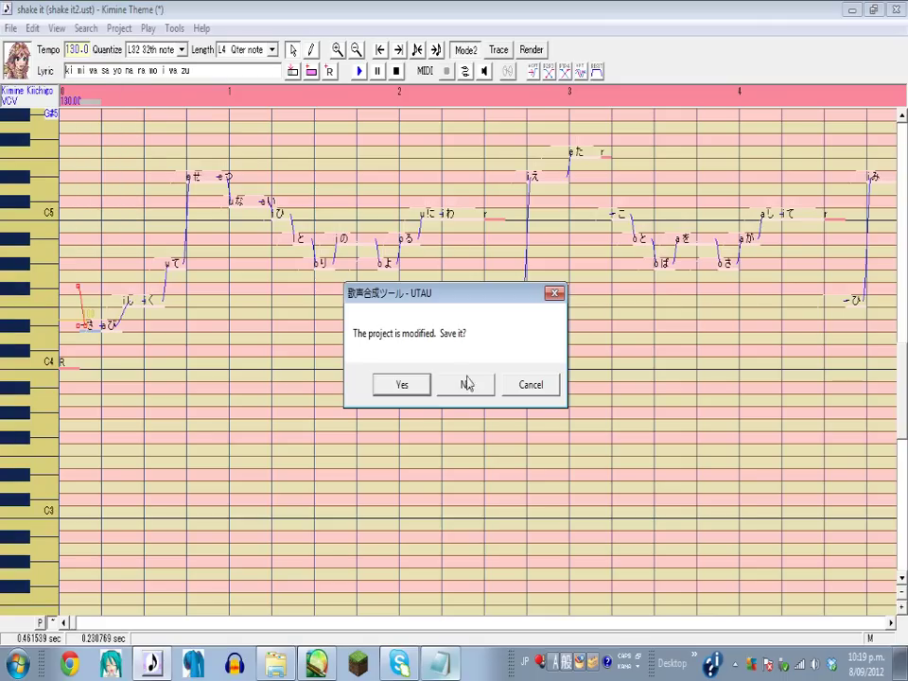
click(468, 383)
scroll(252, 219, down, 6)
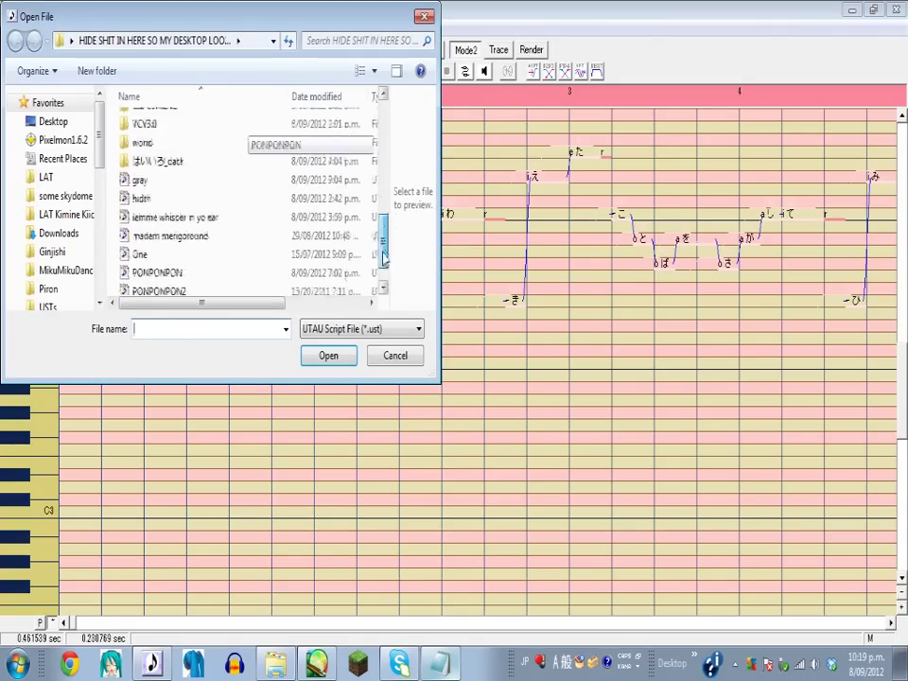
click(199, 193)
click(328, 356)
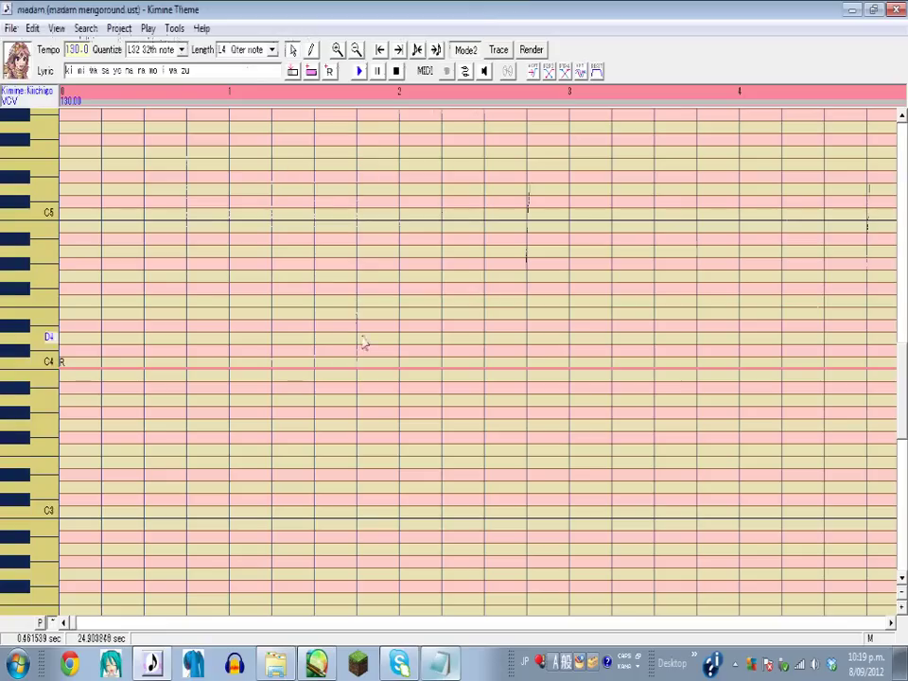
click(339, 624)
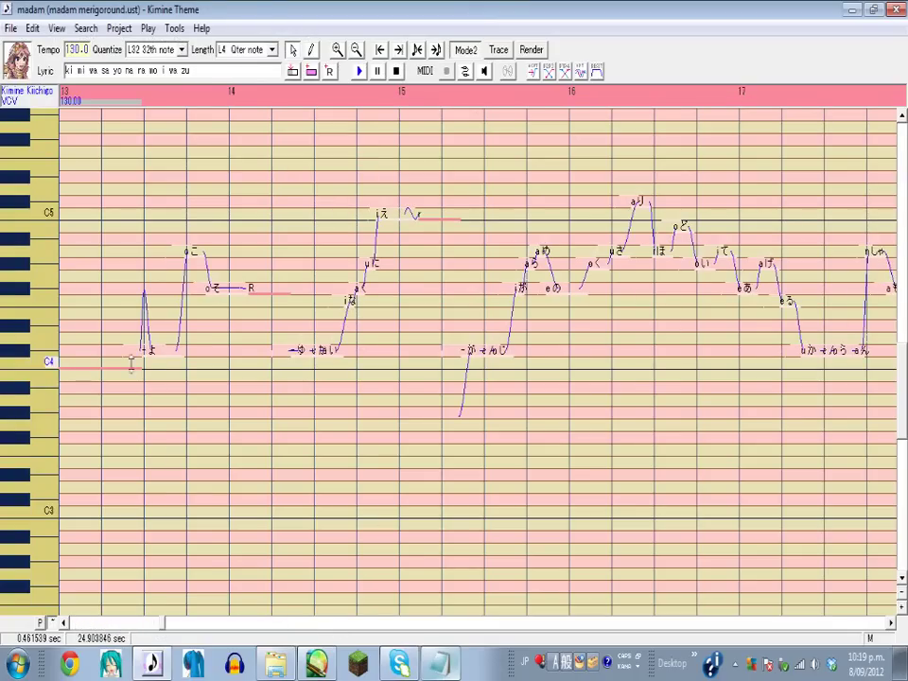
Step through the notes ま, そ and ゆ, then select the high note え.
click(149, 350)
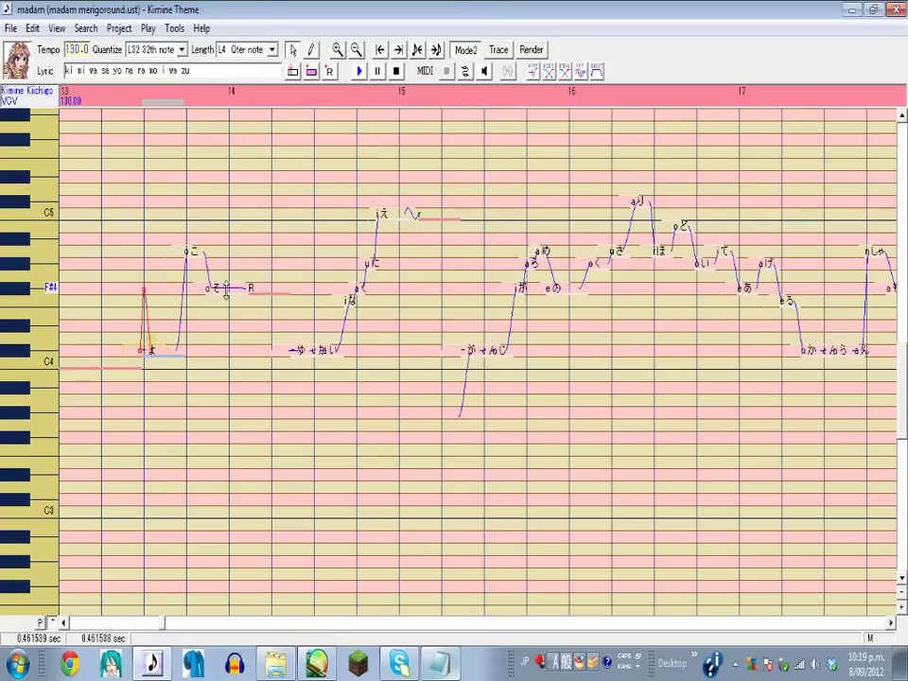
click(242, 289)
click(299, 350)
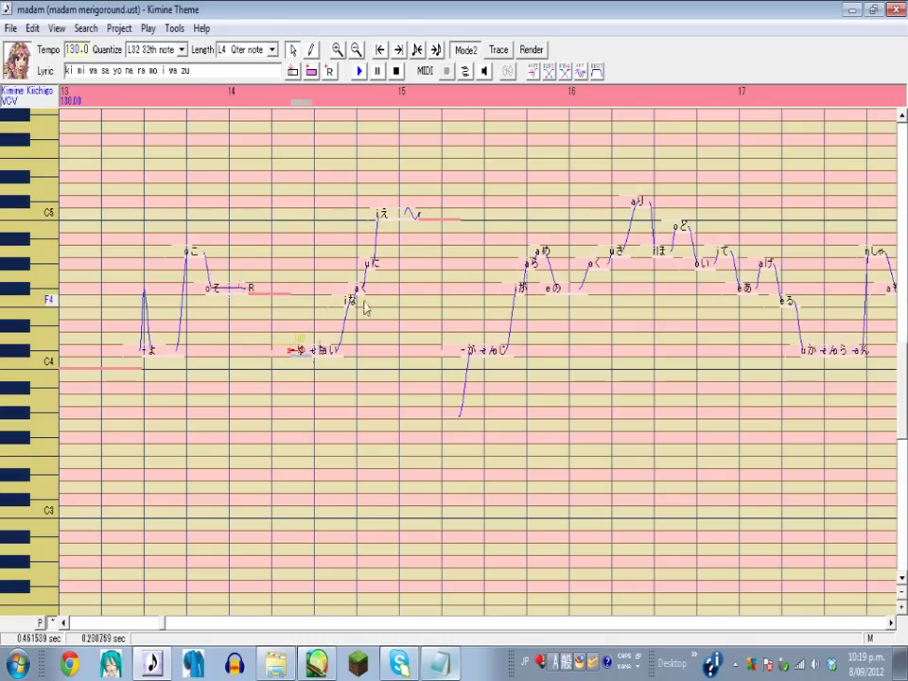
click(405, 223)
Toggle vibrato on え and raise its depth to about 100 cent.
right_click(405, 223)
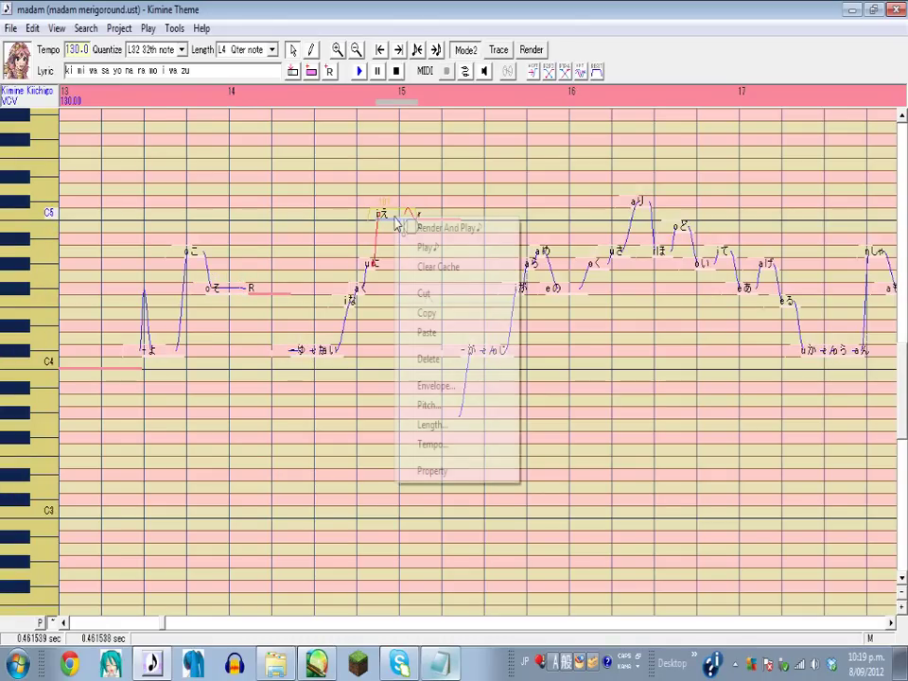
click(437, 405)
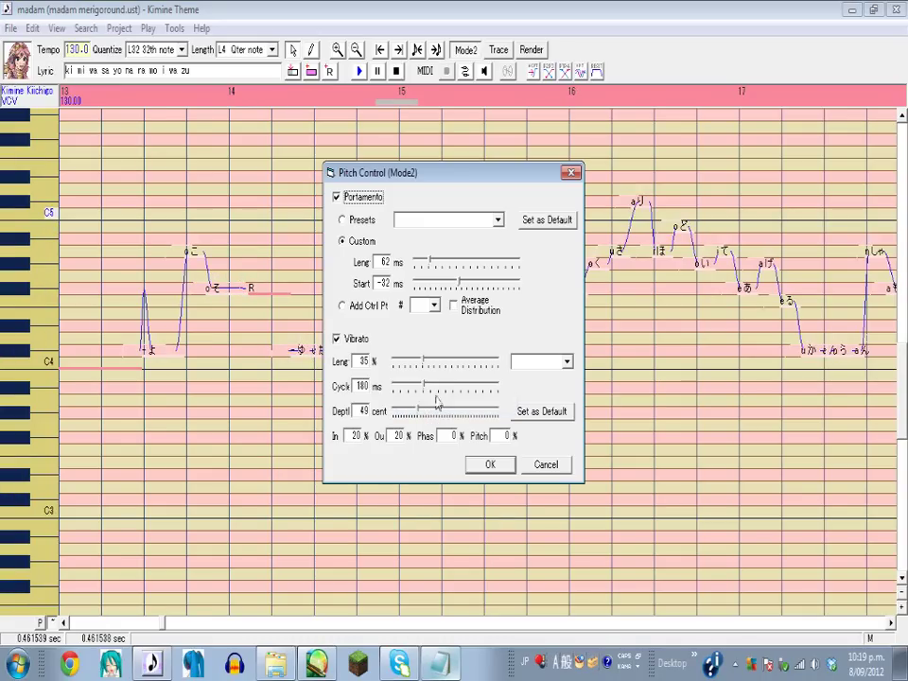
drag(417, 173, 487, 150)
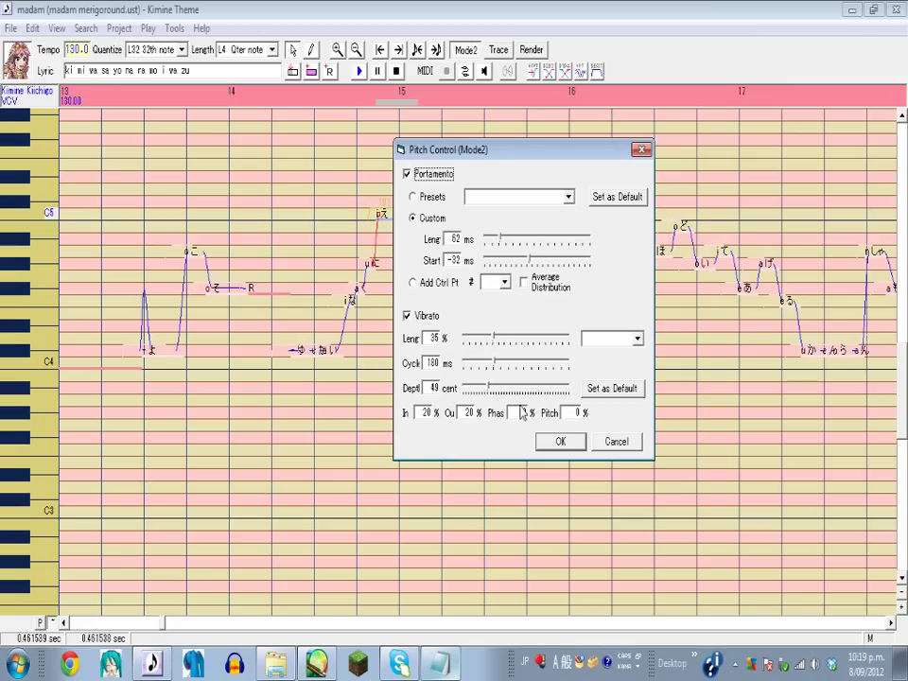
click(408, 316)
click(408, 318)
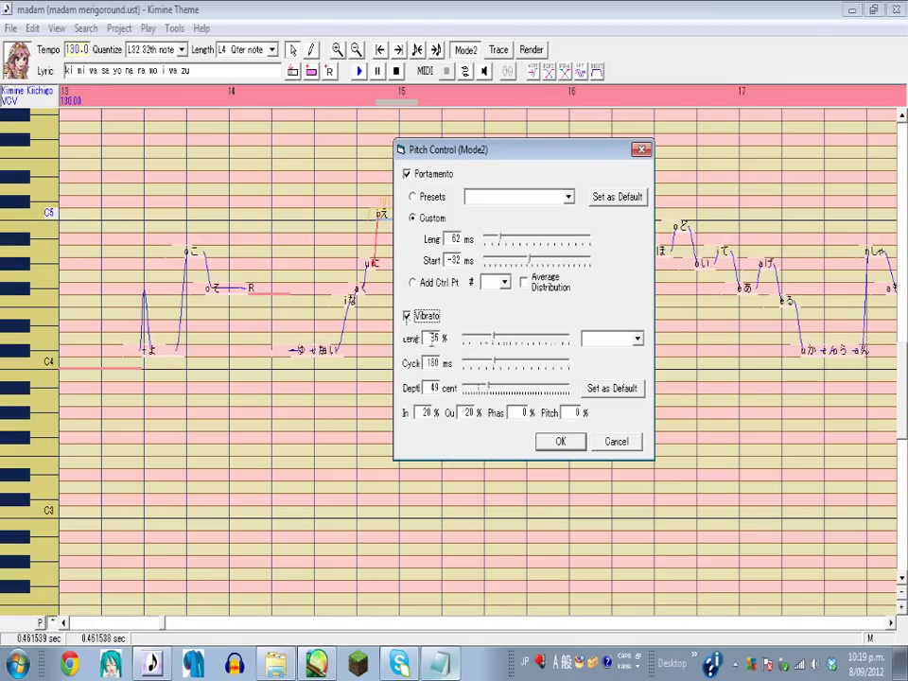
drag(485, 396, 451, 395)
drag(479, 151, 622, 150)
drag(620, 391, 664, 390)
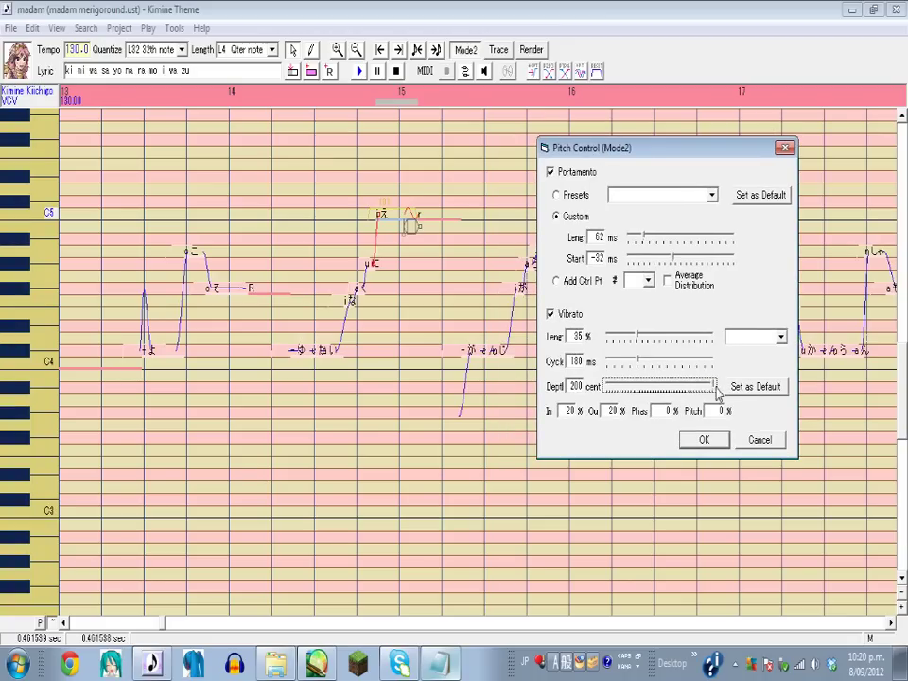
click(704, 441)
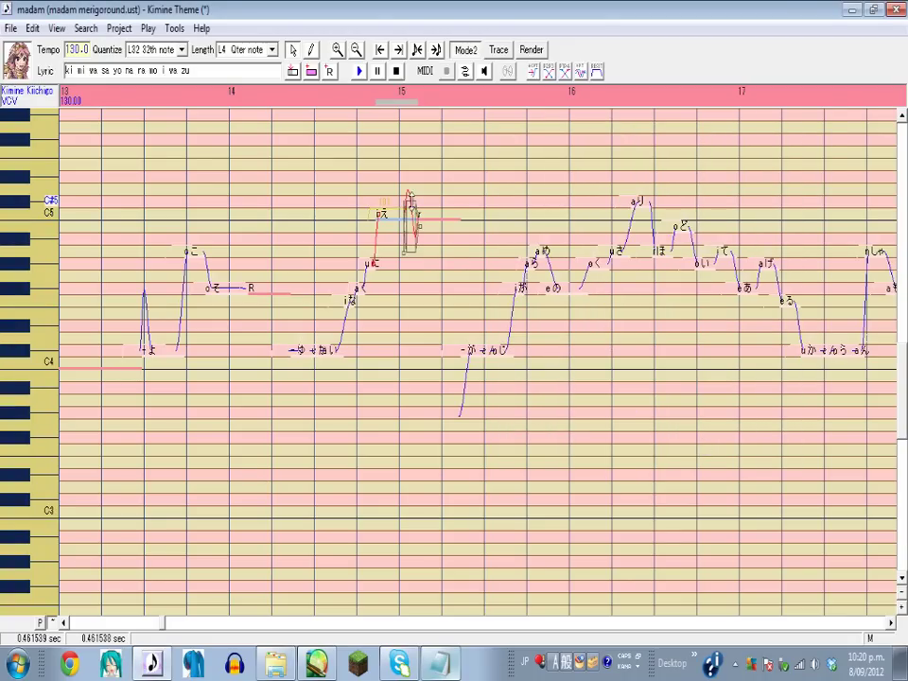
Reduce え's vibrato depth, reconfirm its pitch settings, and close the project.
drag(409, 194, 413, 227)
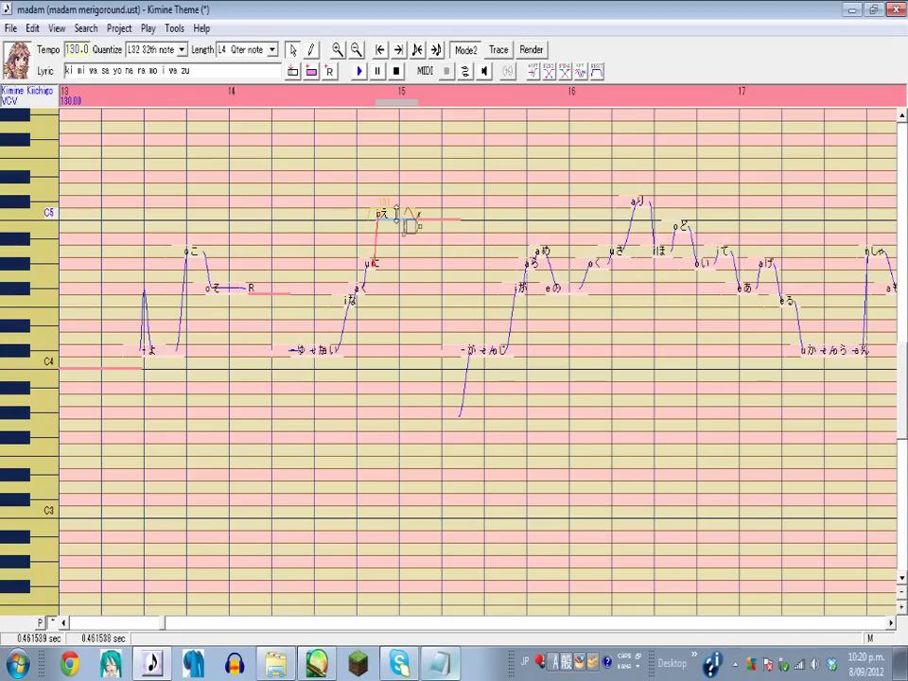
right_click(400, 217)
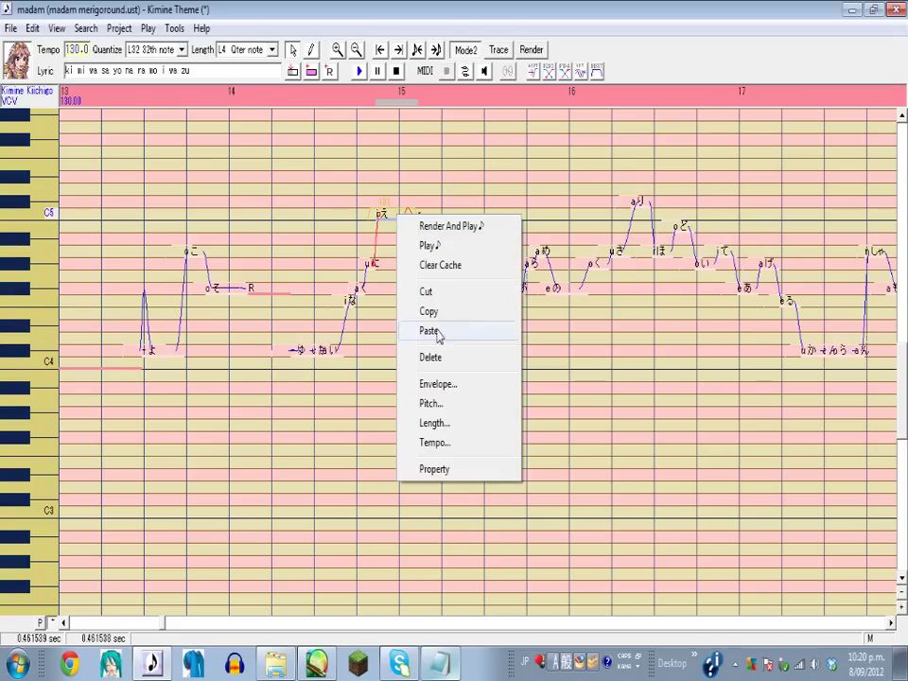
click(448, 409)
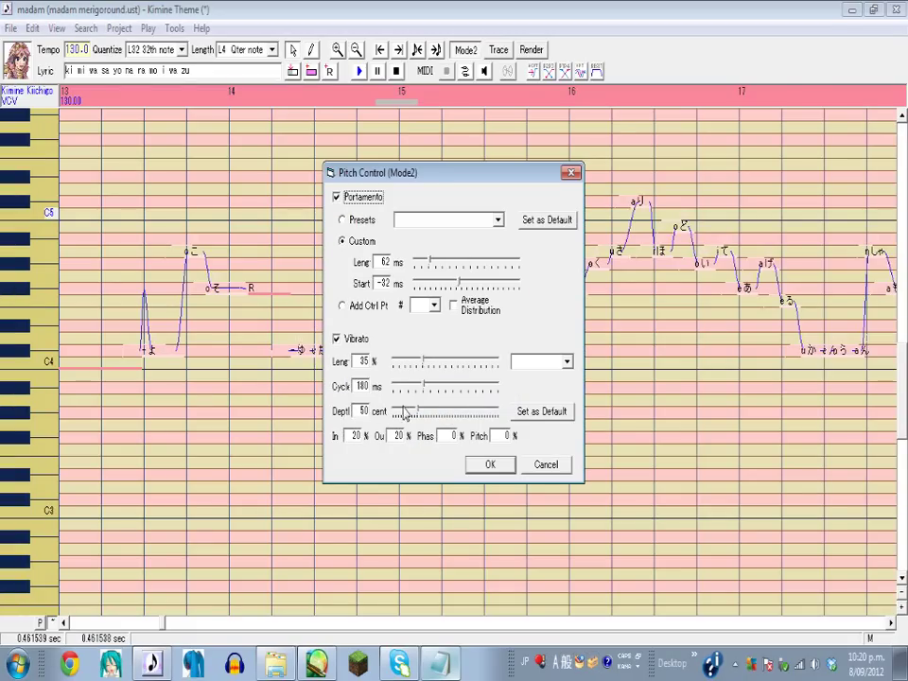
drag(414, 173, 581, 163)
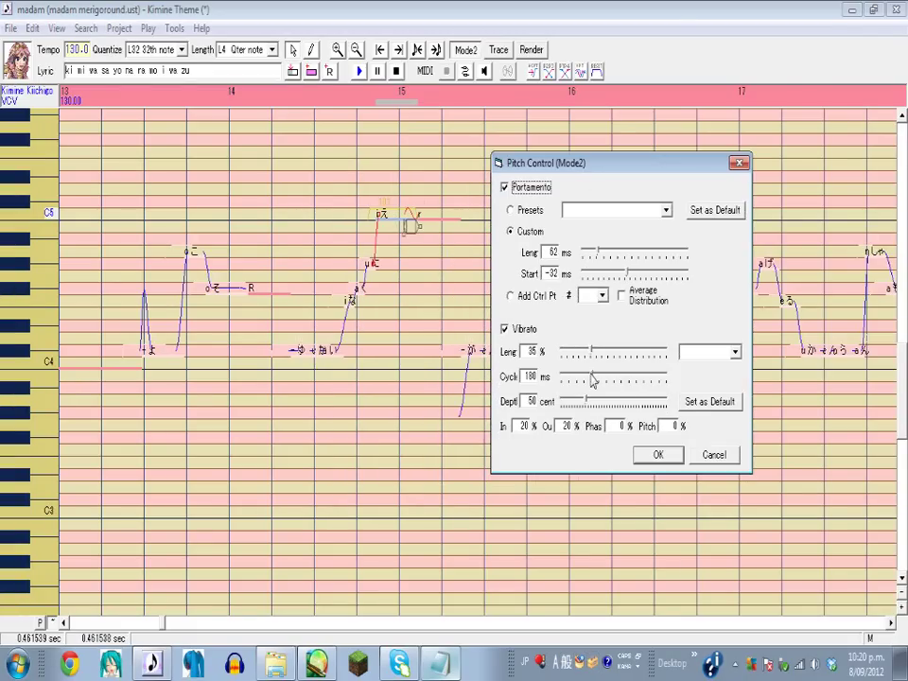
click(659, 455)
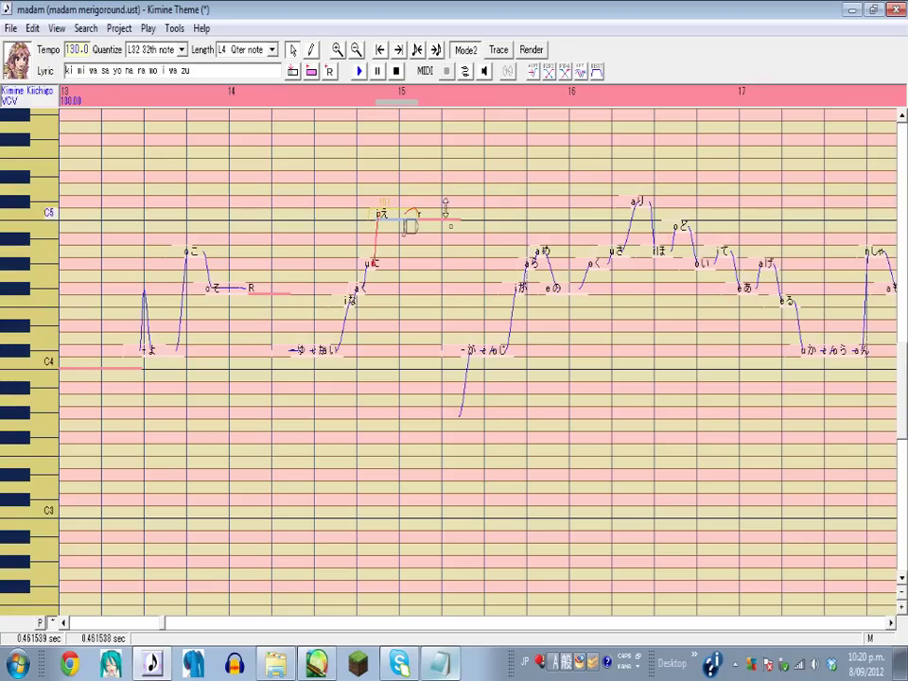
click(424, 274)
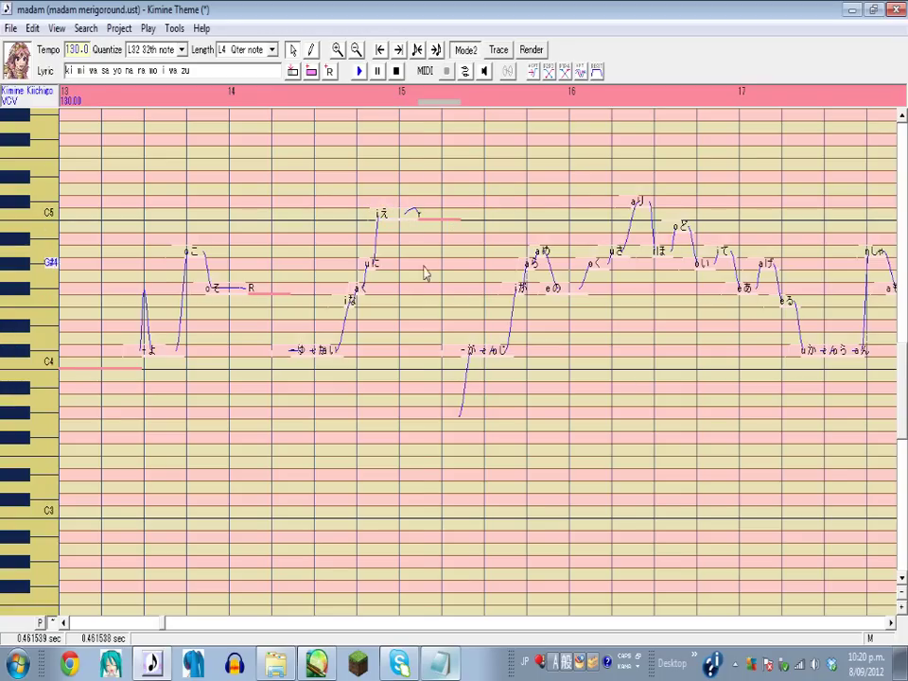
click(410, 225)
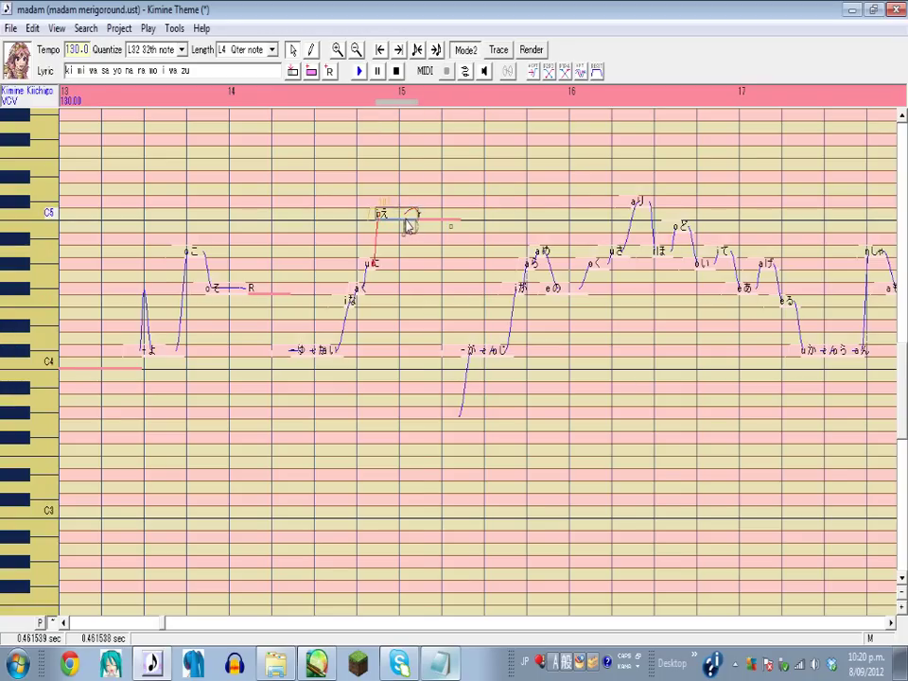
click(895, 9)
Close UTAU without saving, then launch Audacity and maximize its window.
click(480, 384)
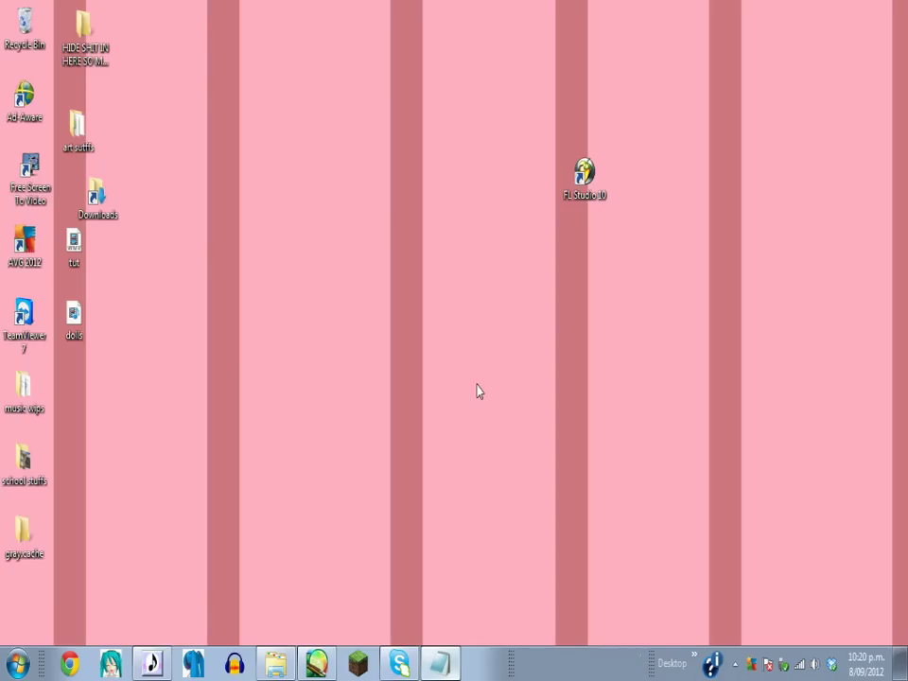
click(234, 665)
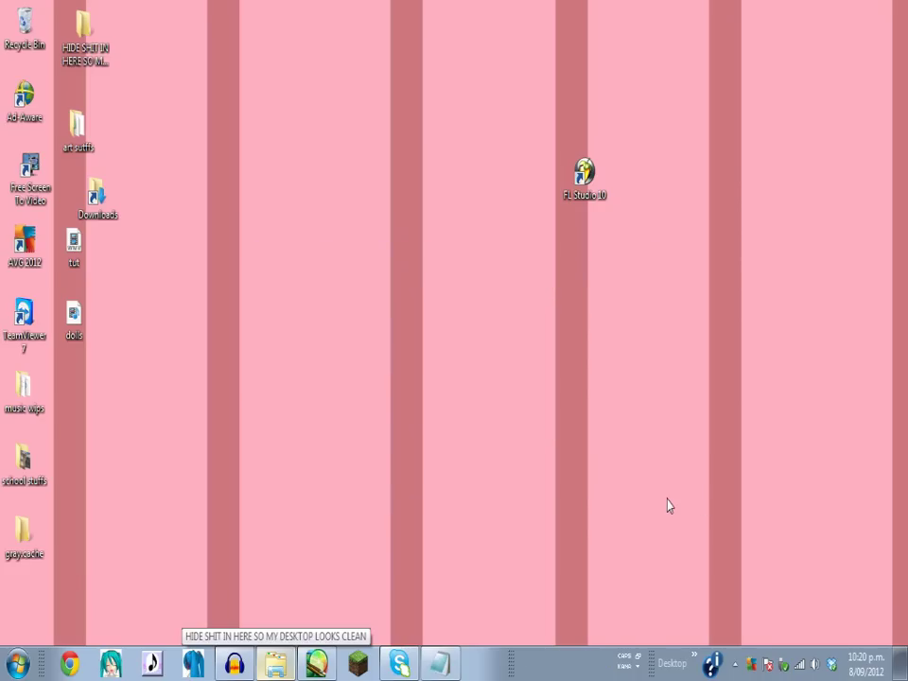
click(388, 67)
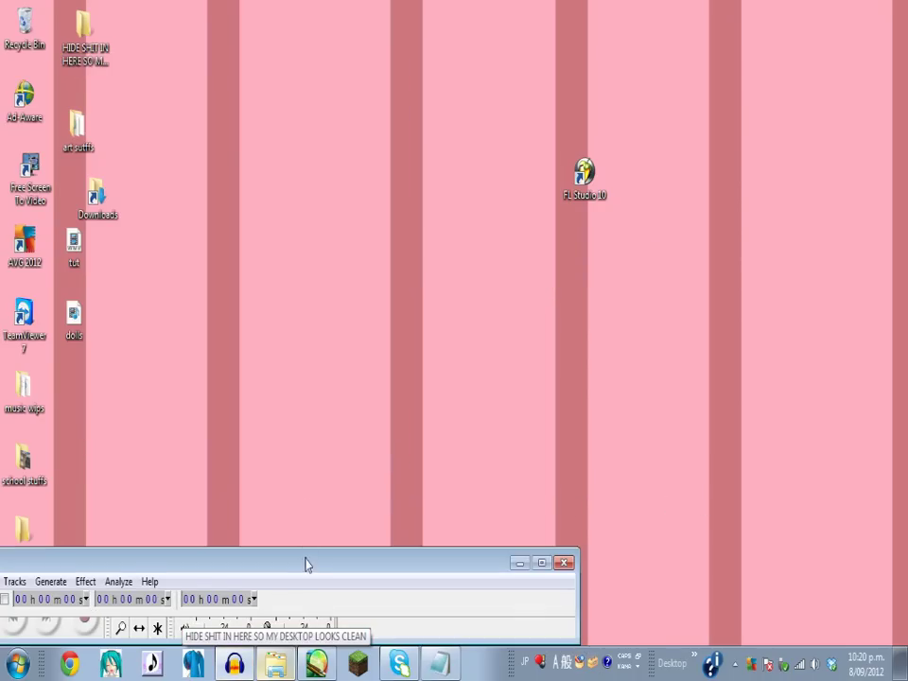
drag(305, 565, 489, 109)
drag(547, 376, 547, 561)
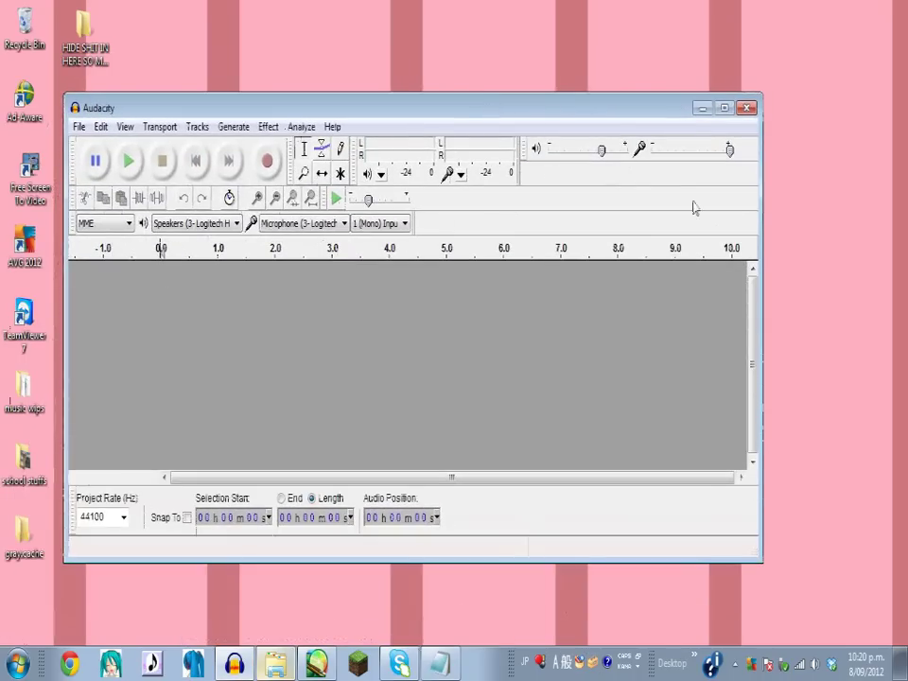
click(724, 108)
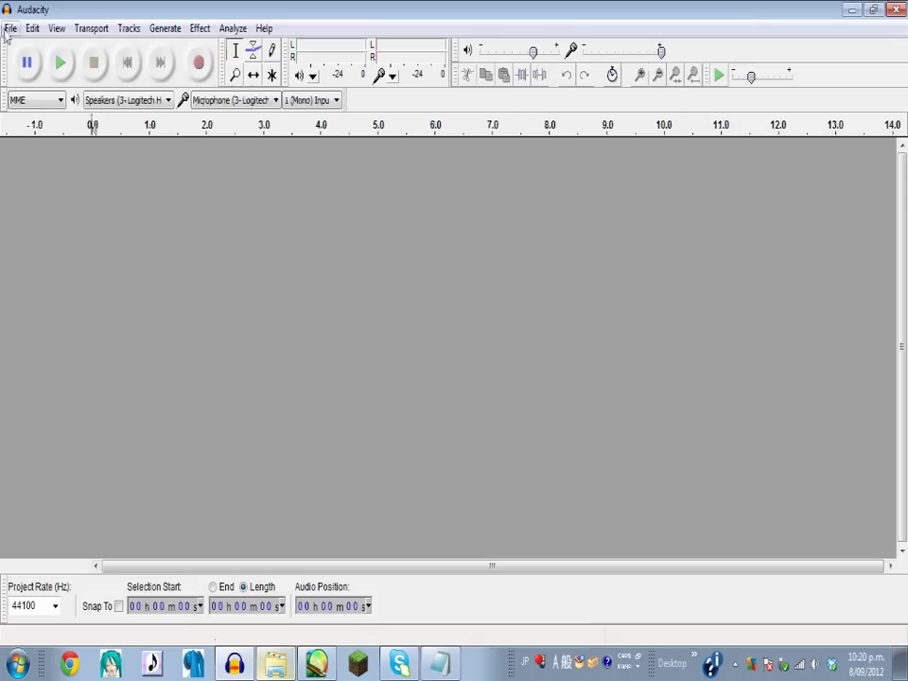
Import はいいろ.mp3 from the Desktop's folder of tucked-away files.
click(9, 29)
click(34, 68)
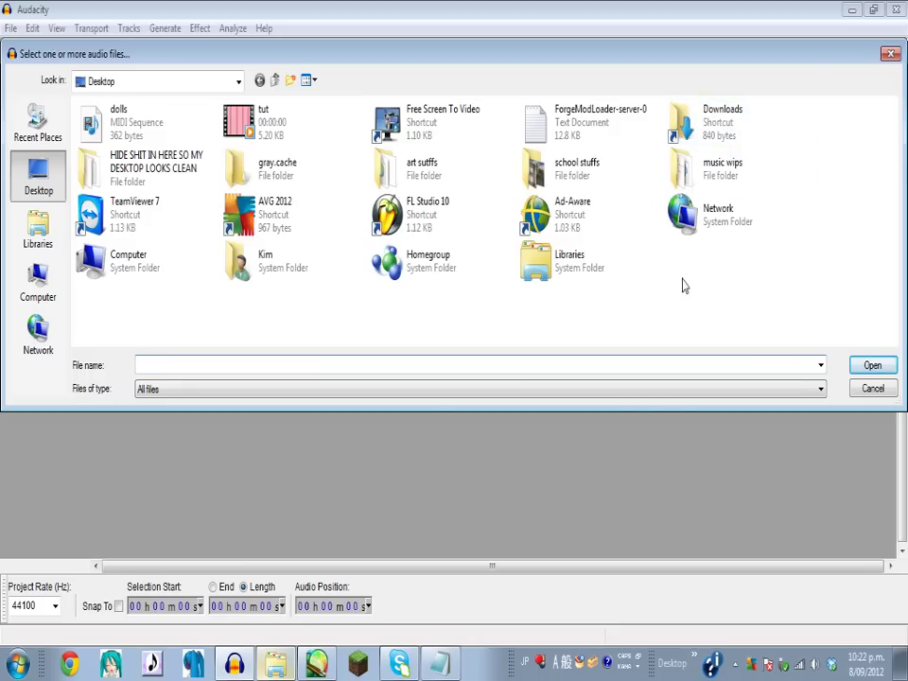
double_click(720, 134)
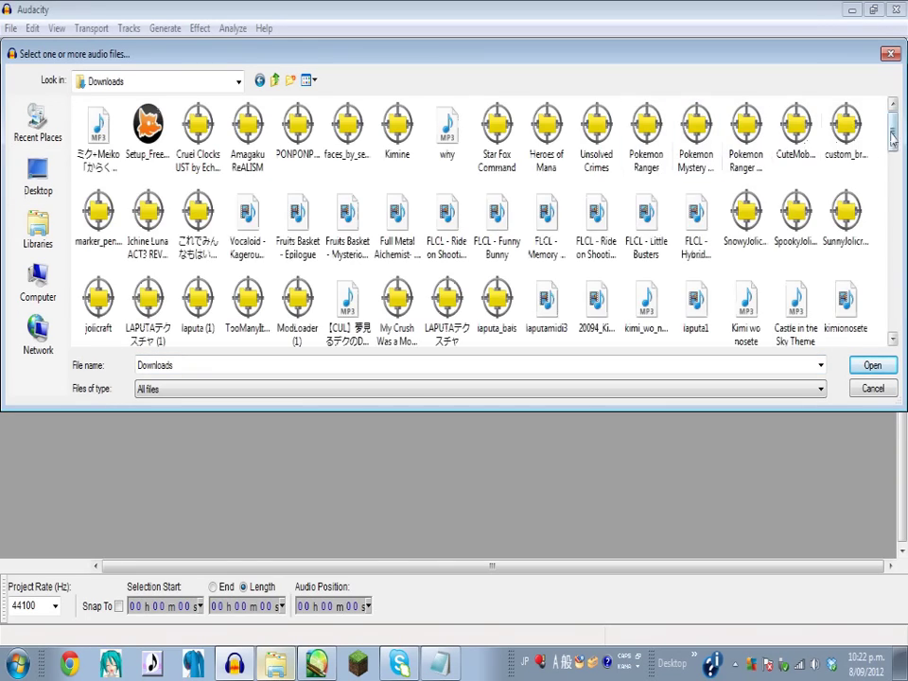
drag(892, 130, 898, 188)
scroll(898, 188, up, 5)
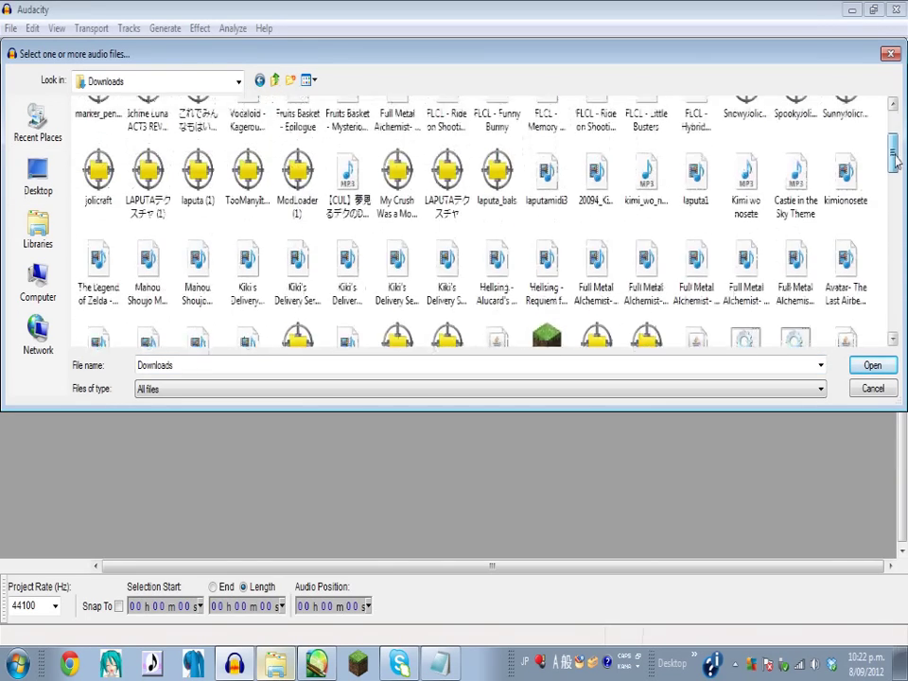
click(38, 175)
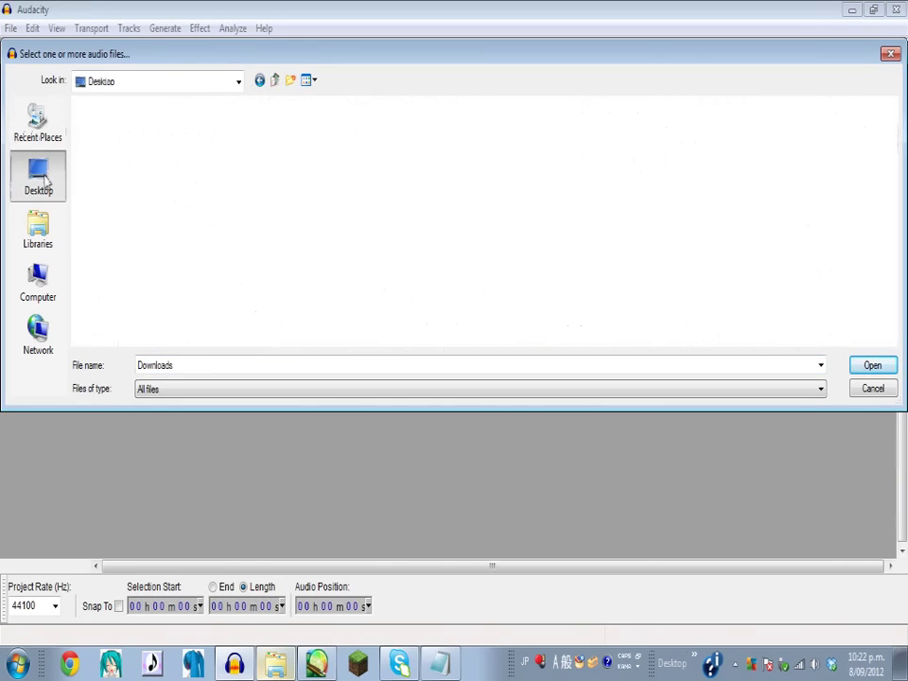
double_click(121, 184)
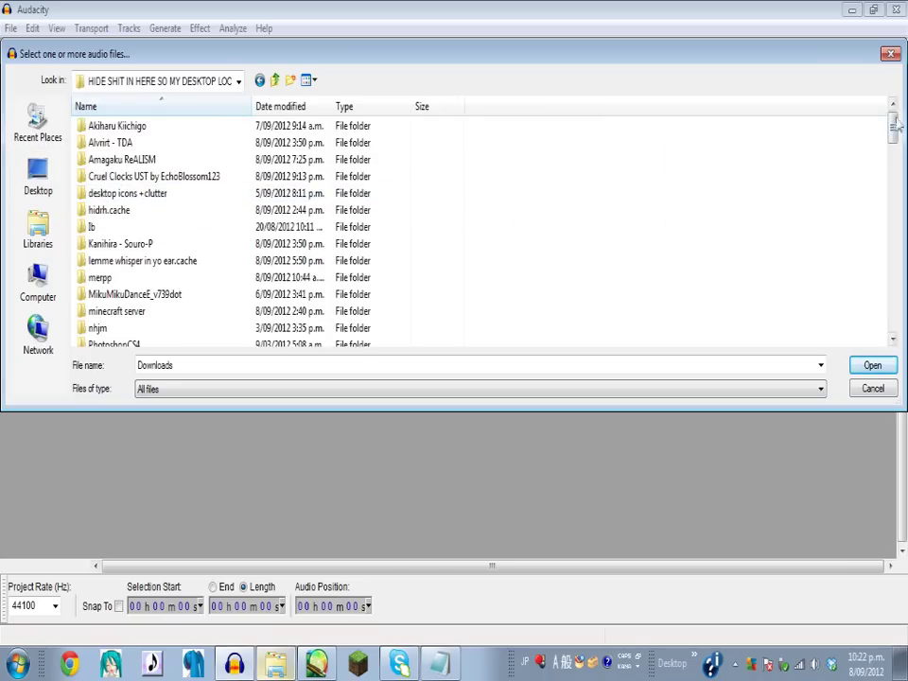
drag(892, 118, 891, 322)
double_click(106, 312)
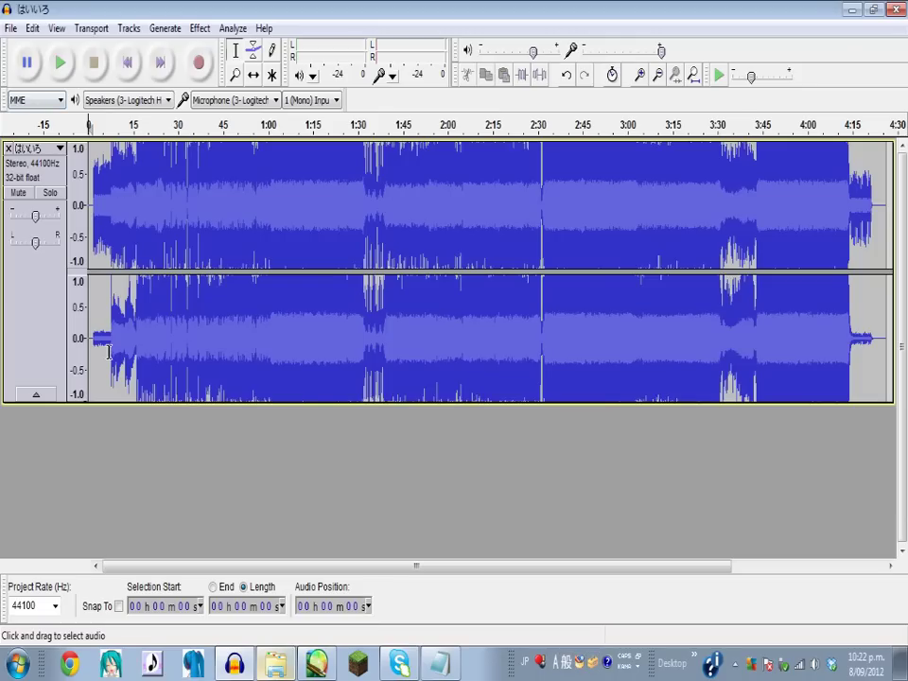
Zoom in on the はいいろ timeline, scroll back to the start, and open the Effect menu.
click(92, 336)
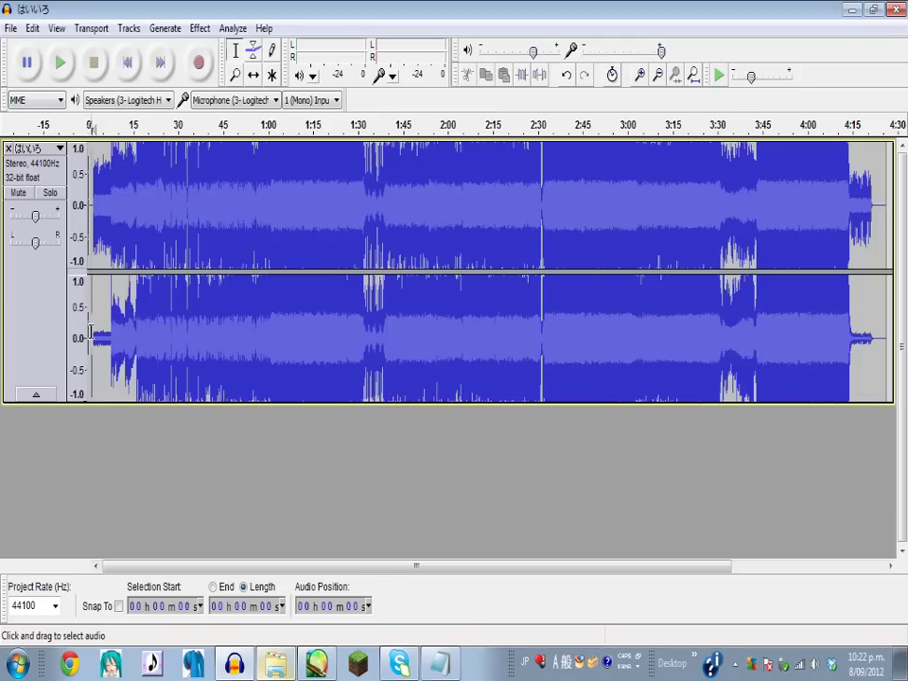
click(641, 75)
click(640, 75)
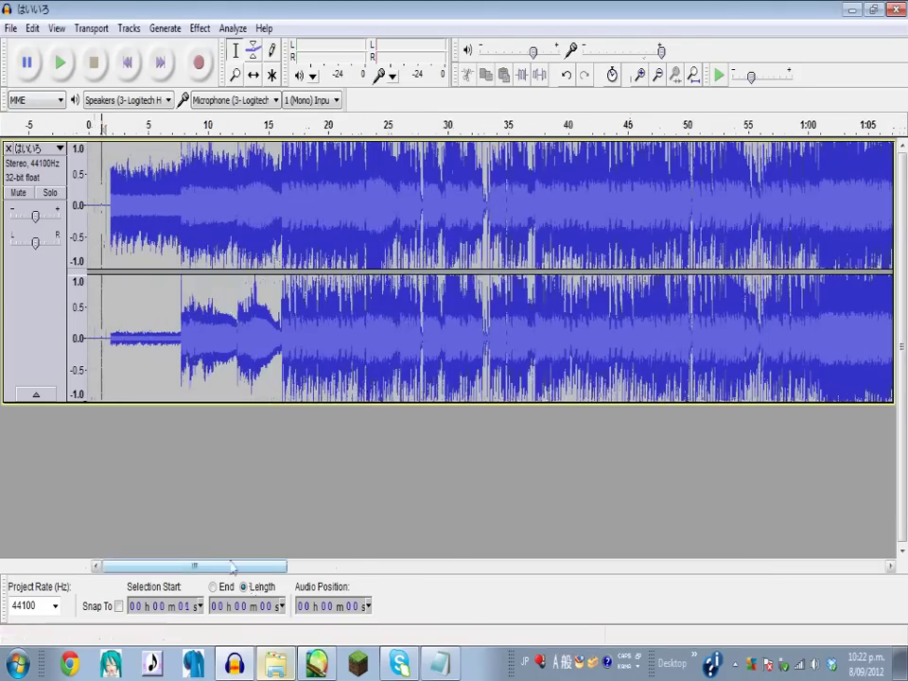
click(9, 30)
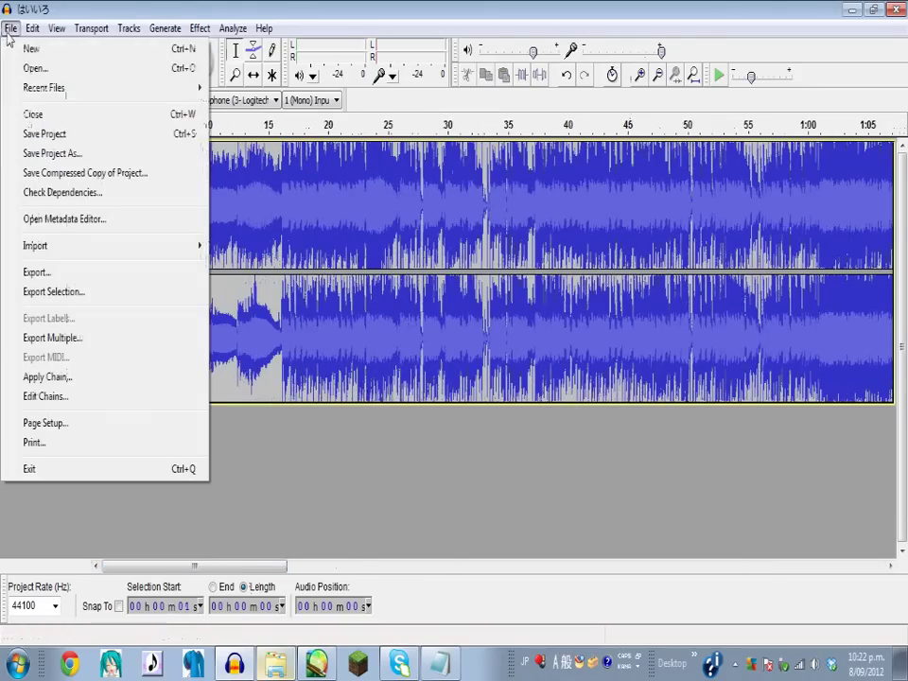
click(210, 325)
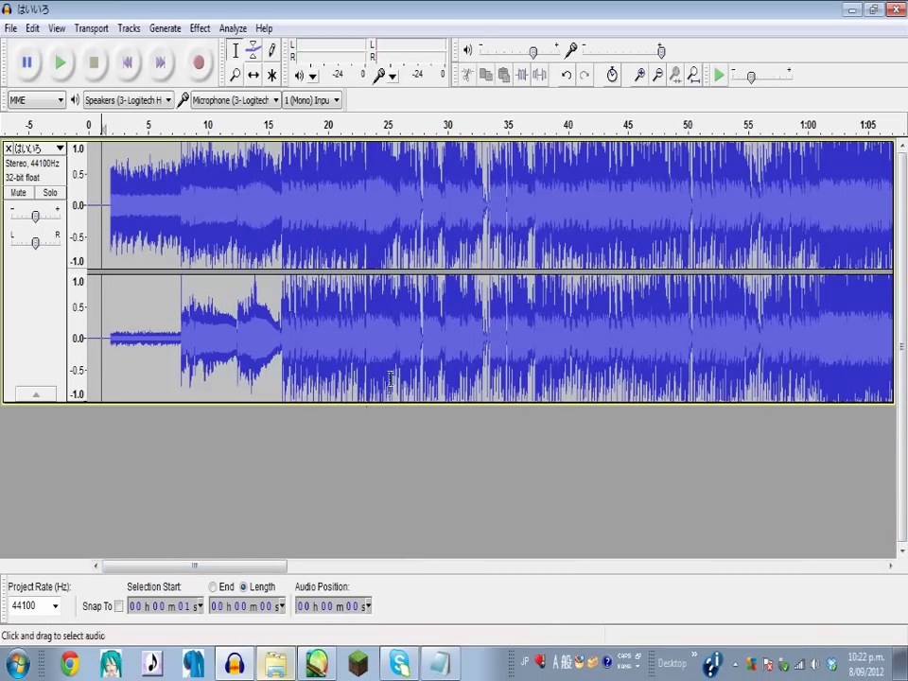
mouse_move(223, 566)
mouse_down()
mouse_move(264, 566)
mouse_move(227, 566)
mouse_up()
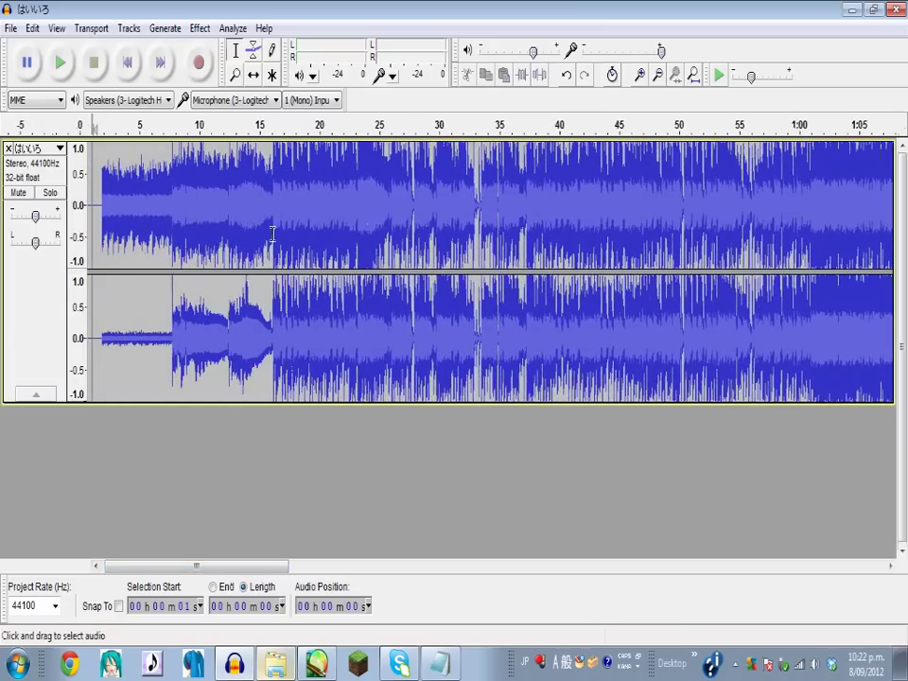
drag(264, 566, 326, 566)
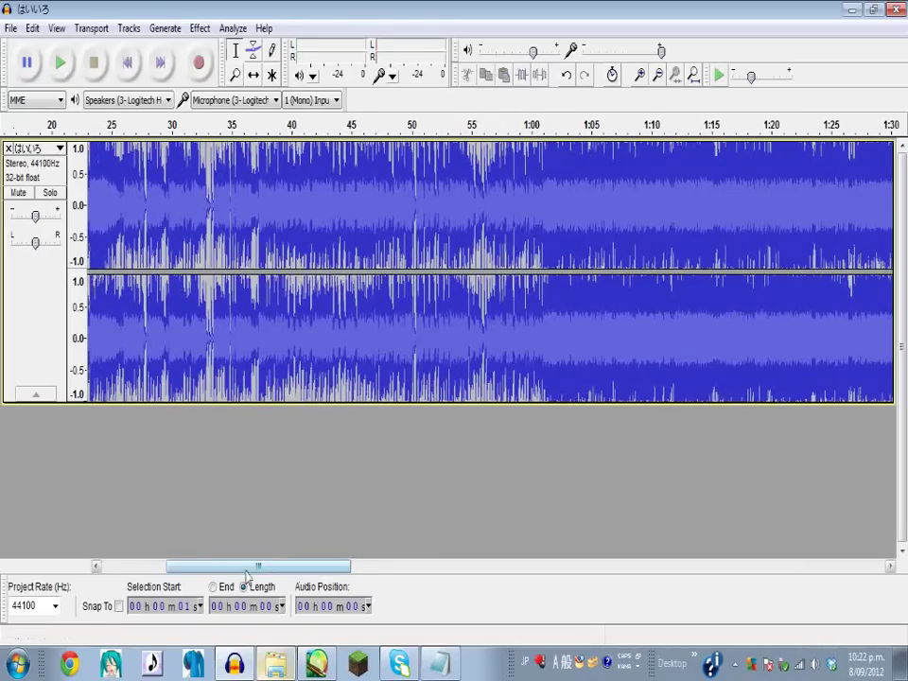
drag(254, 567, 180, 570)
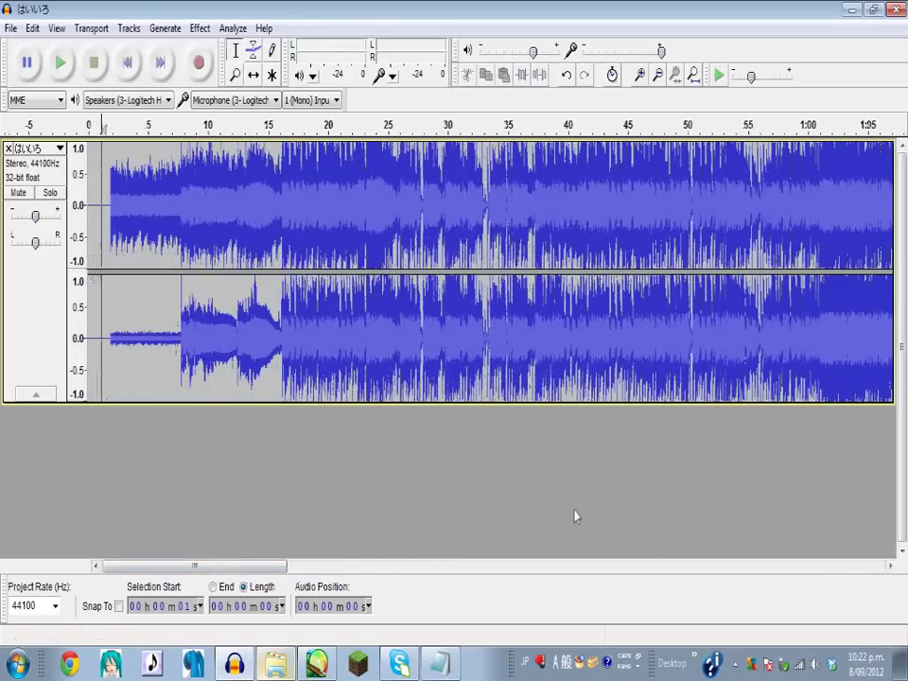
click(200, 28)
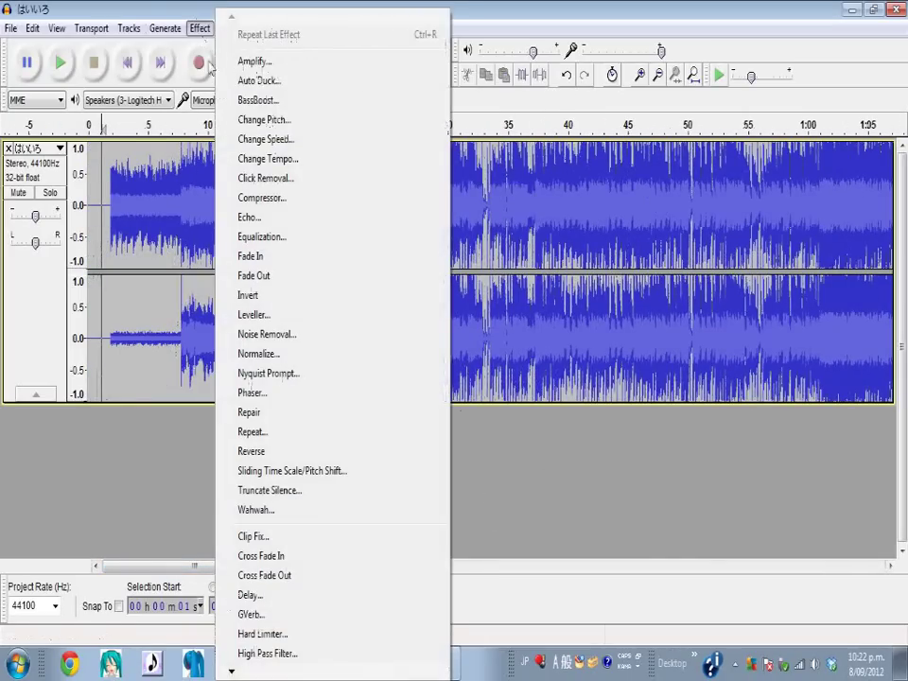
Apply Vocal Remover (for center-panned vocals) with Remove vocals / Simple to the whole song.
click(198, 29)
click(198, 28)
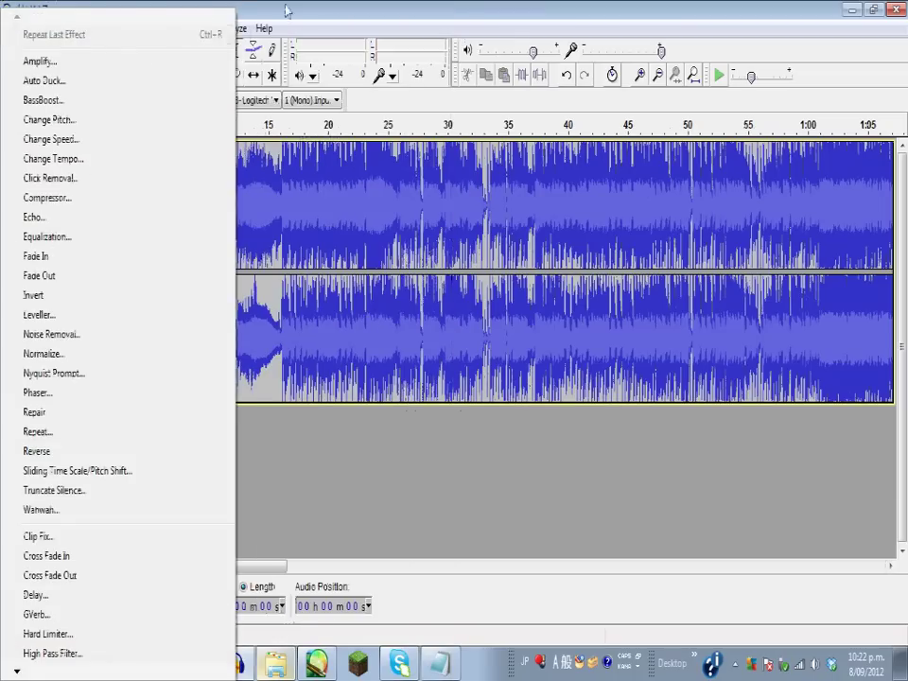
click(197, 30)
click(199, 28)
mouse_move(232, 672)
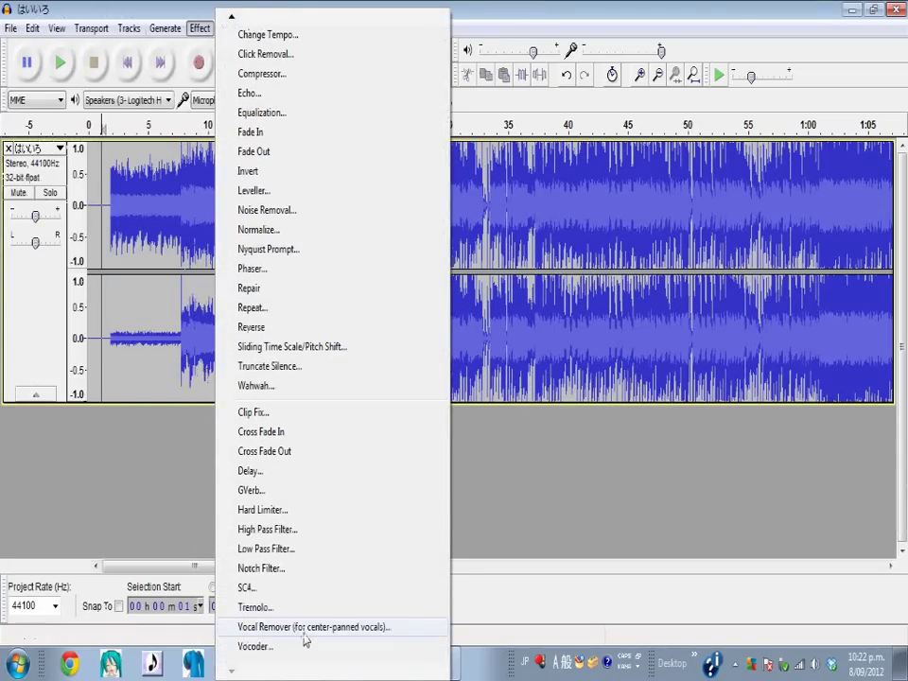
click(306, 632)
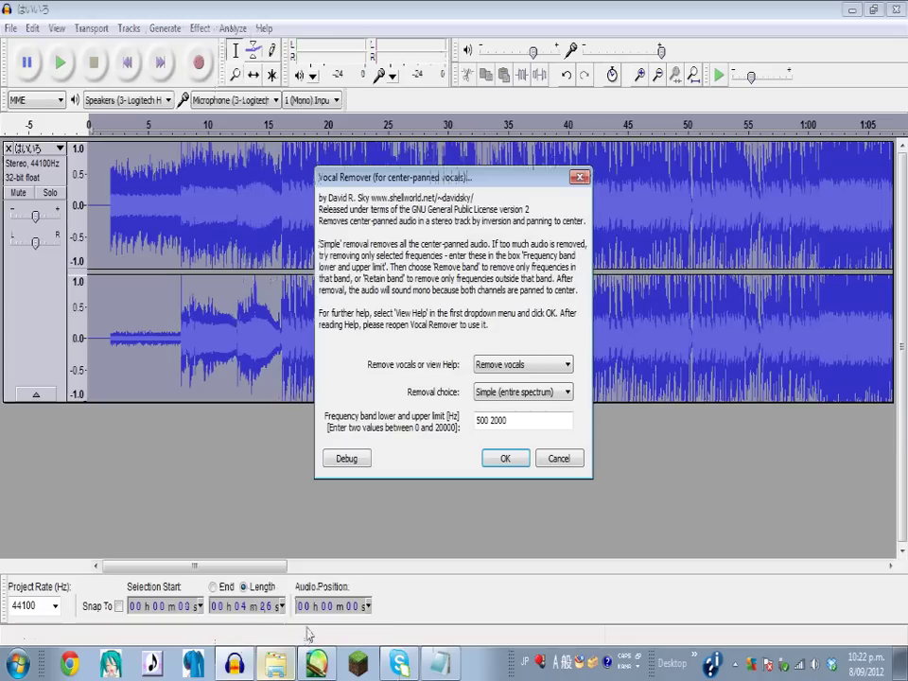
click(504, 458)
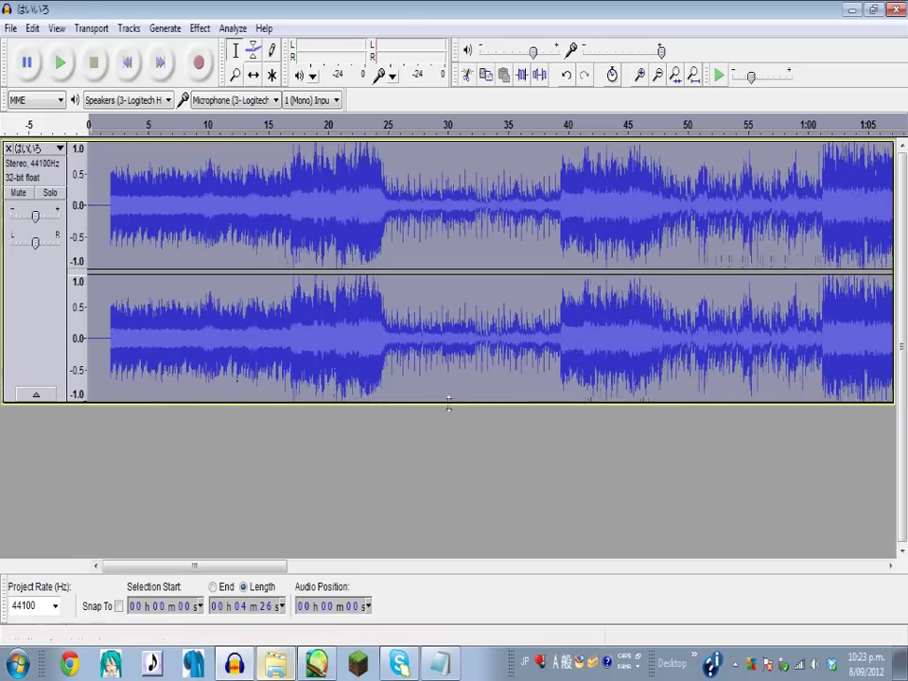
Play back the vocal-removed audio from about 1:00 and again from 1:02.
click(273, 224)
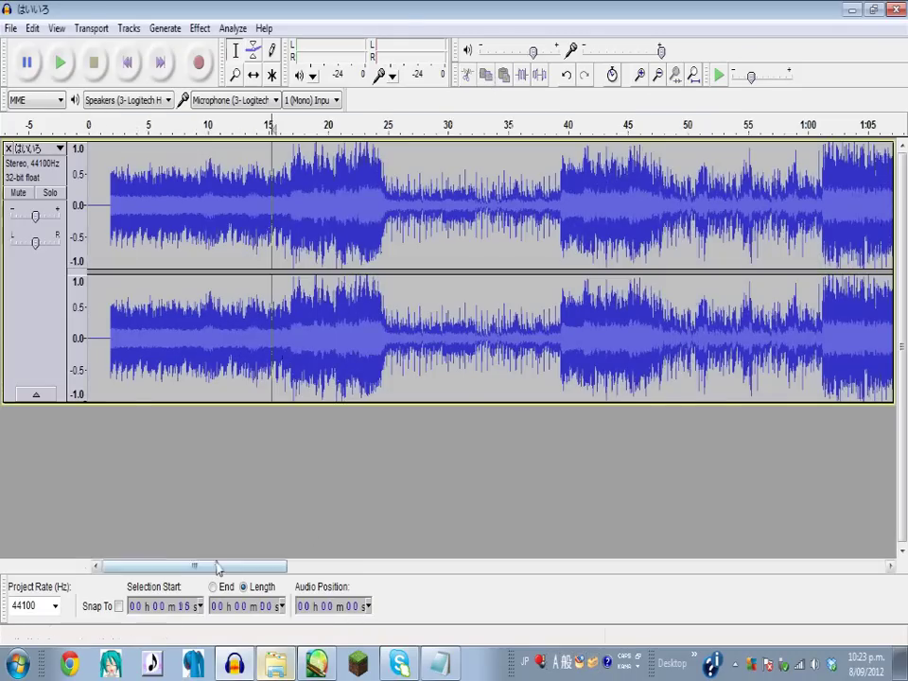
drag(217, 566, 325, 568)
click(354, 279)
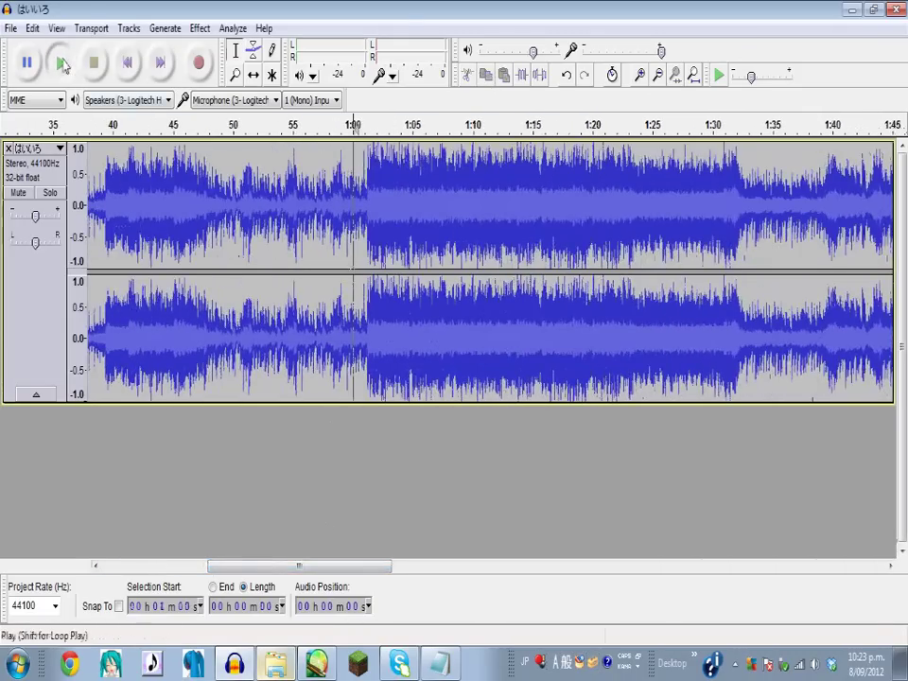
click(60, 62)
click(94, 63)
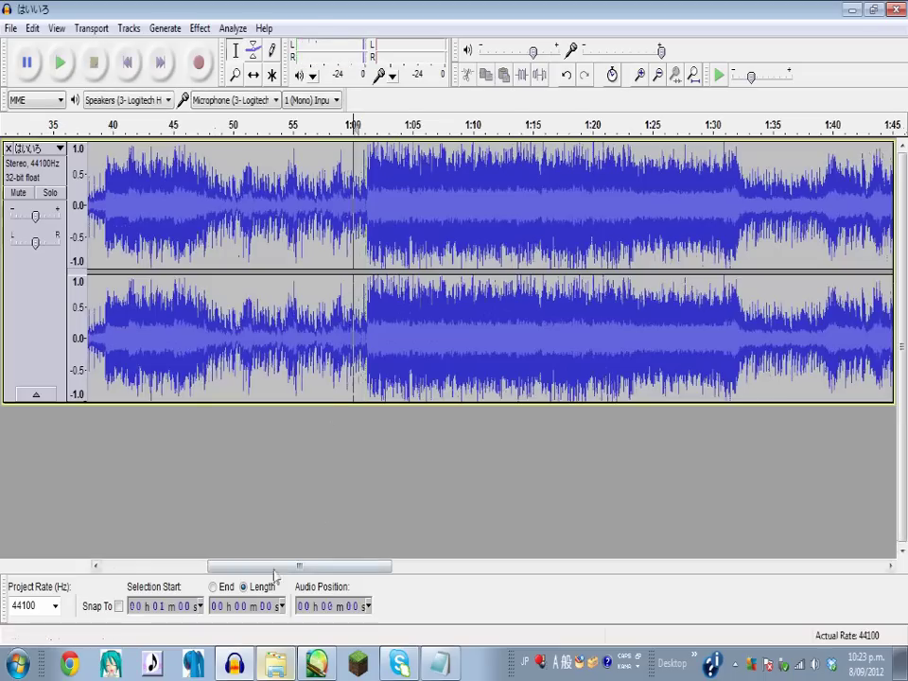
drag(300, 567, 319, 568)
click(283, 325)
click(60, 63)
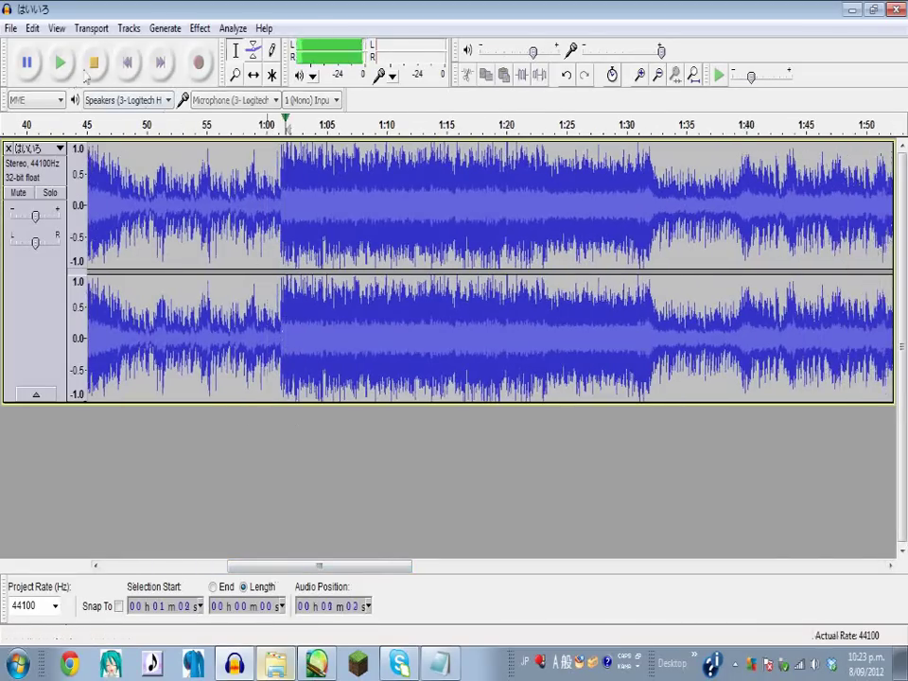
click(94, 63)
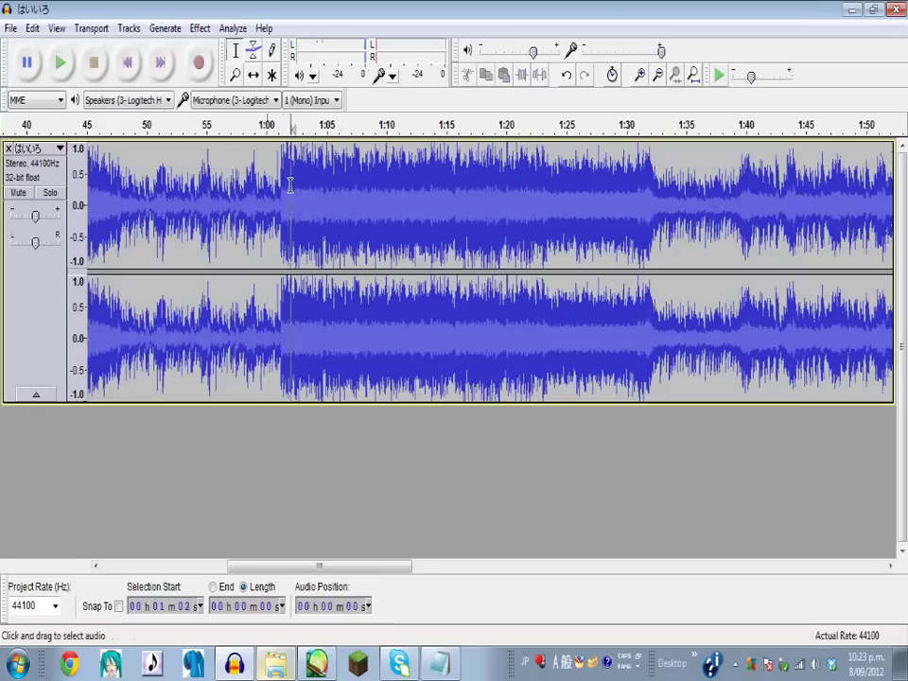
Select roughly 1:01–1:33, clear the selection, and close Audacity without saving.
drag(292, 183, 653, 223)
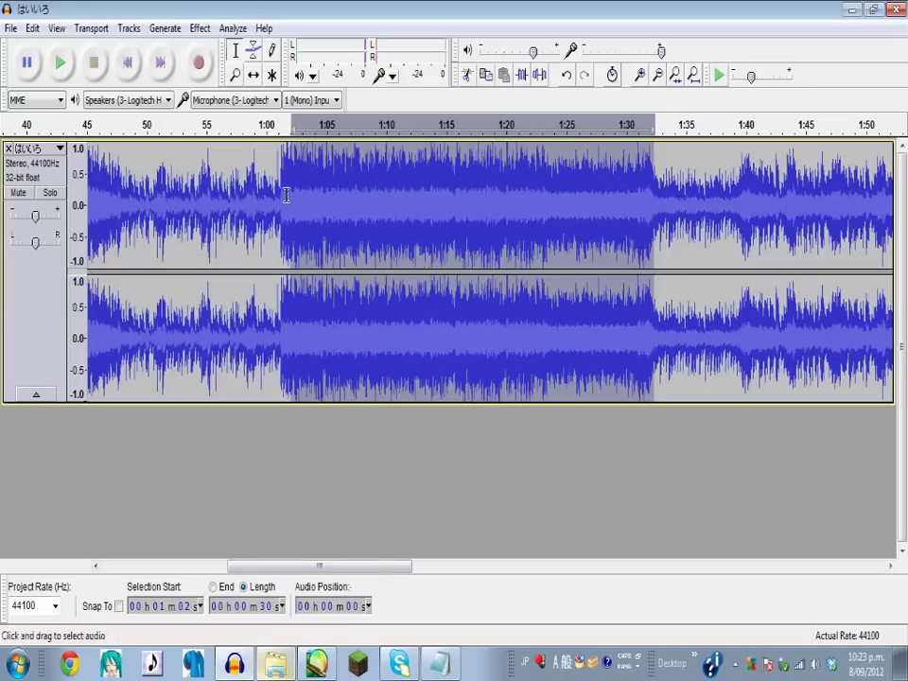
drag(285, 196, 660, 223)
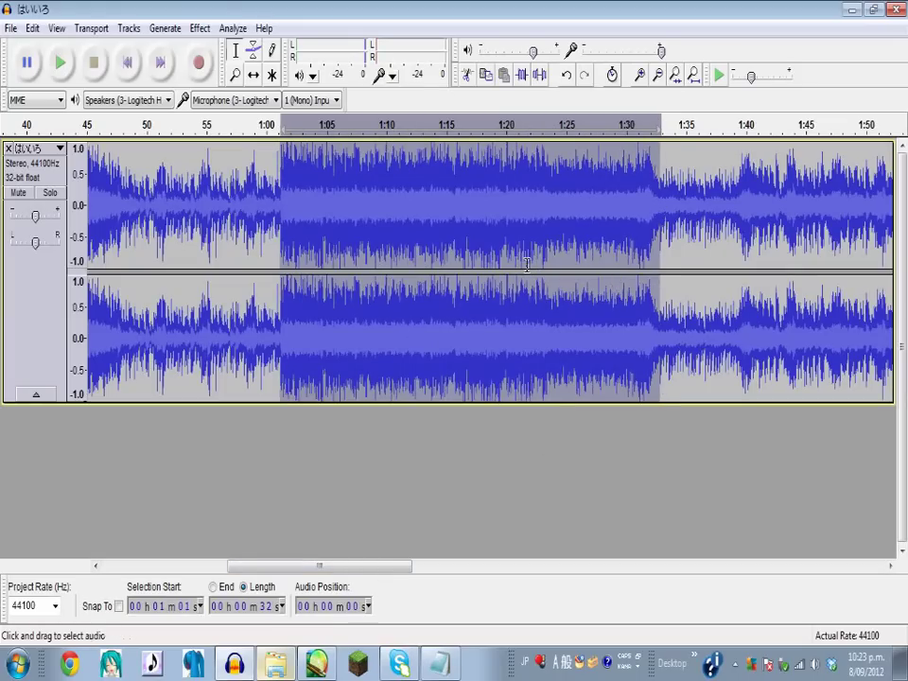
click(527, 265)
click(891, 10)
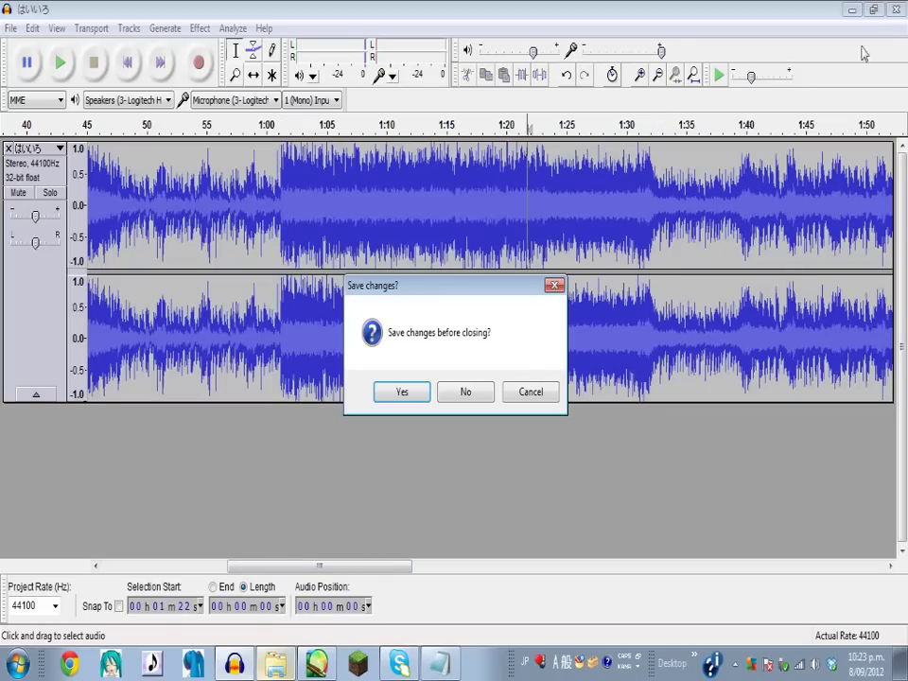
click(466, 392)
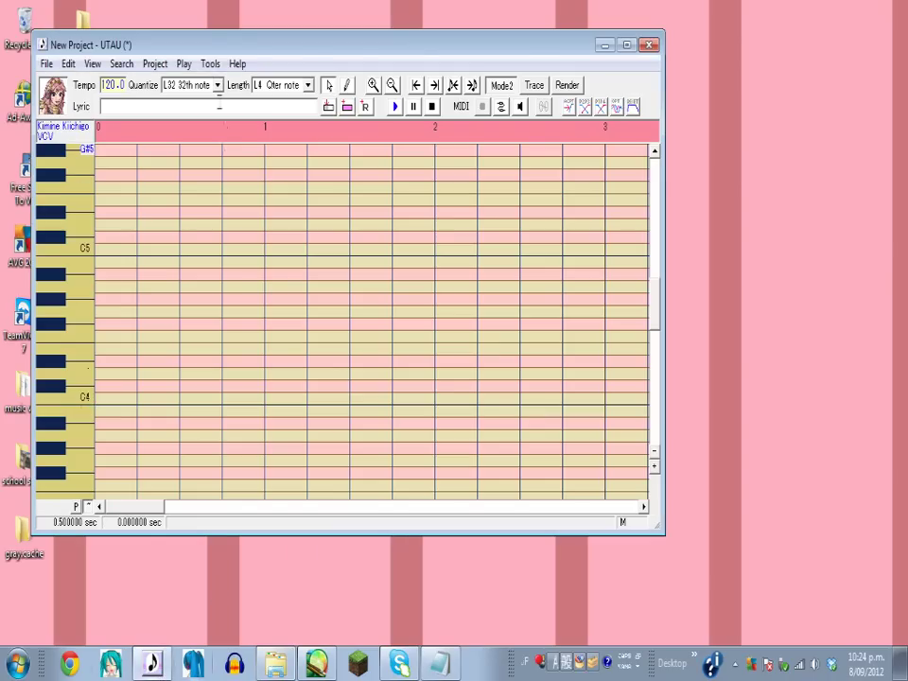
Reposition and maximize the empty UTAU project window, then choose to open an existing song.
drag(219, 49, 325, 82)
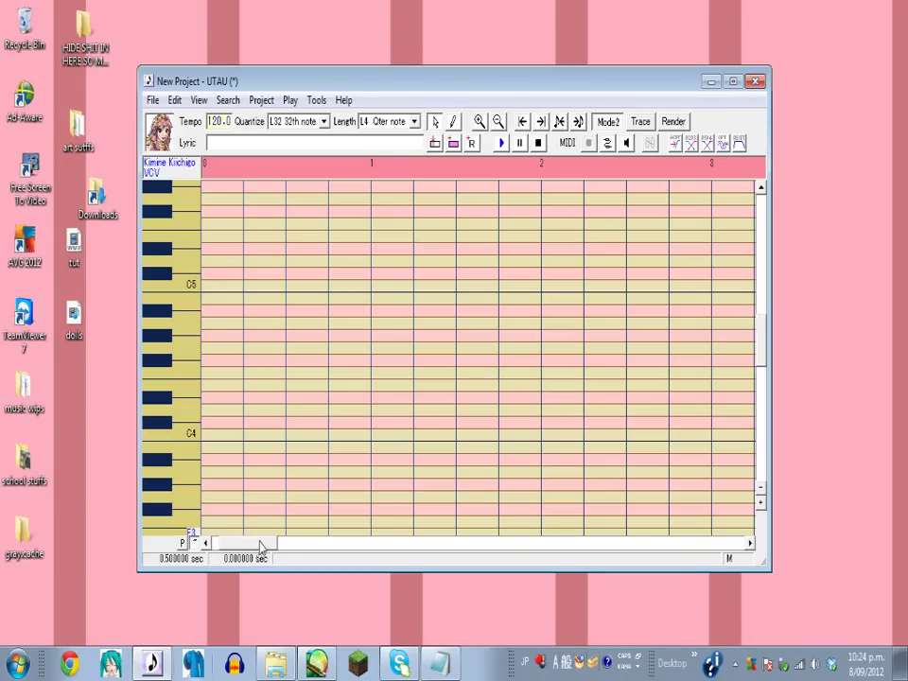
mouse_move(221, 84)
mouse_down()
mouse_move(232, 71)
mouse_move(213, 85)
mouse_up()
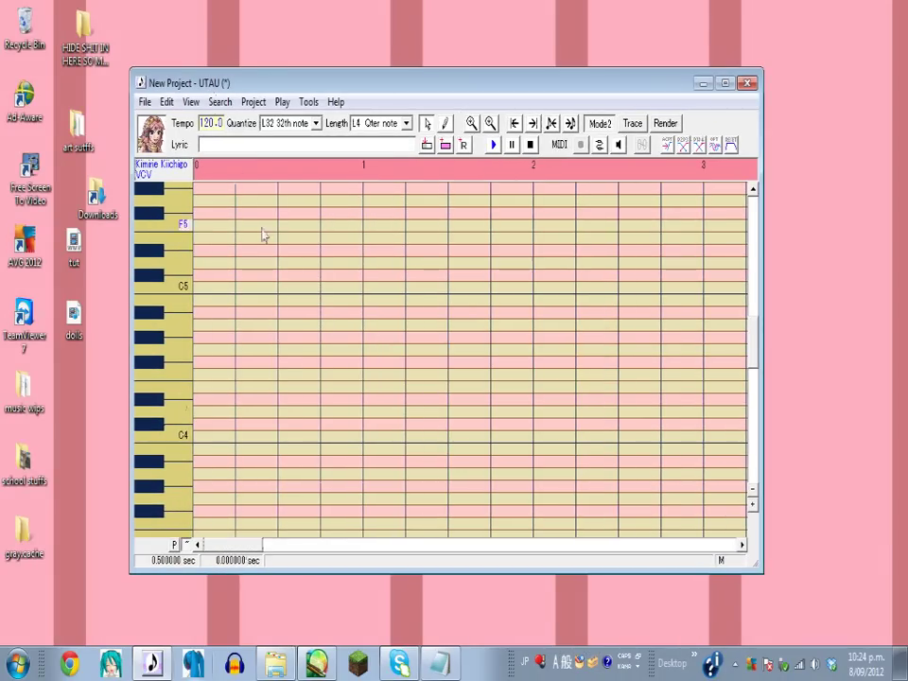
click(723, 84)
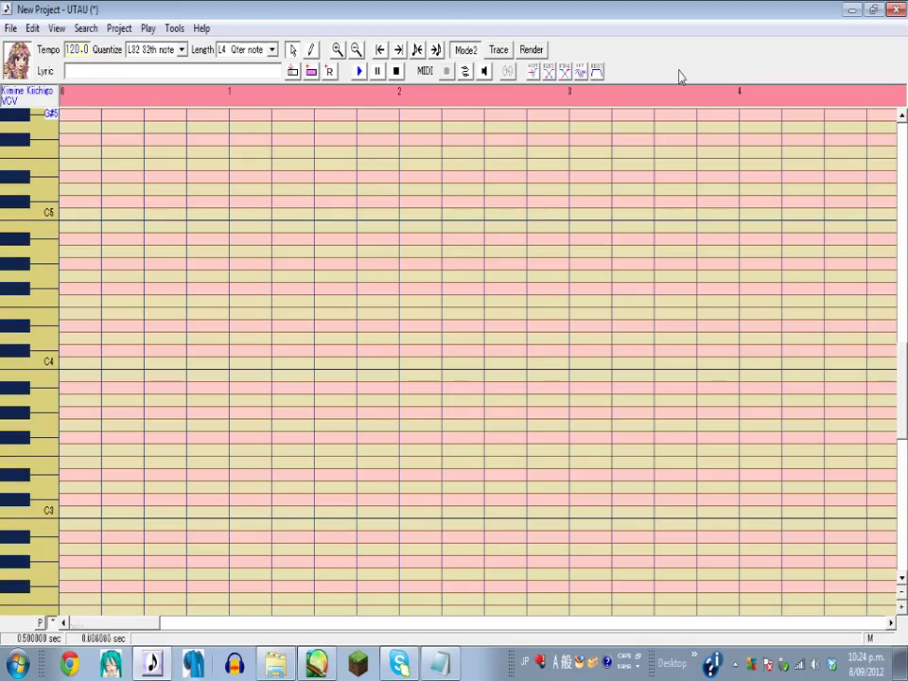
click(10, 28)
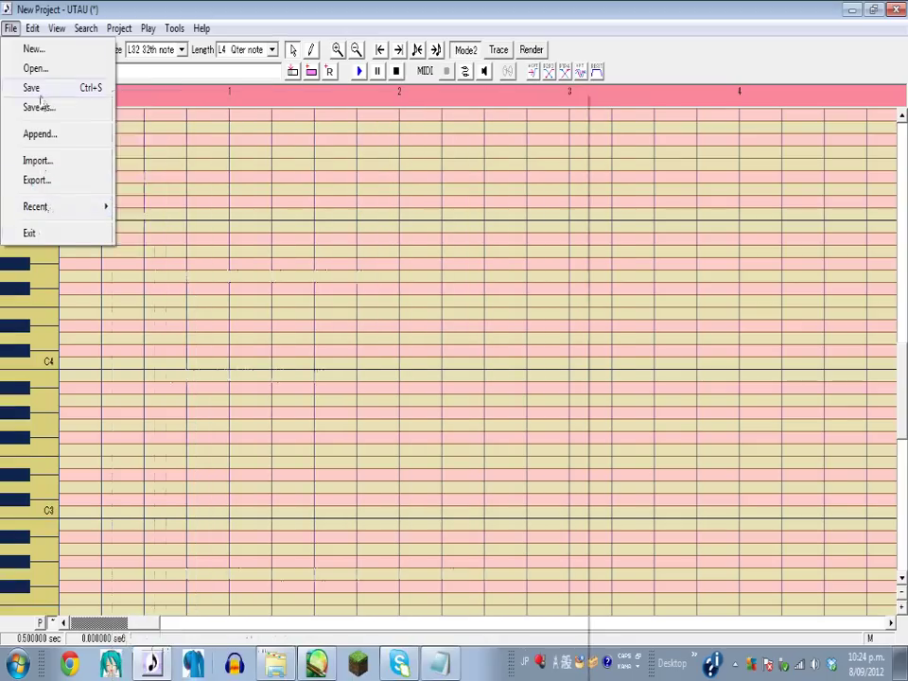
mouse_move(32, 28)
click(264, 304)
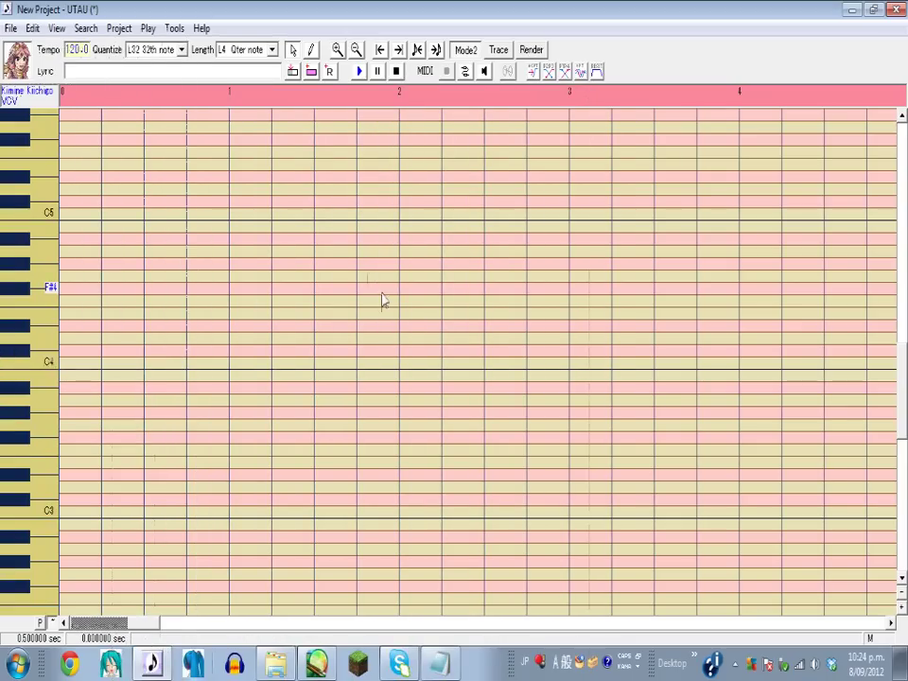
click(10, 27)
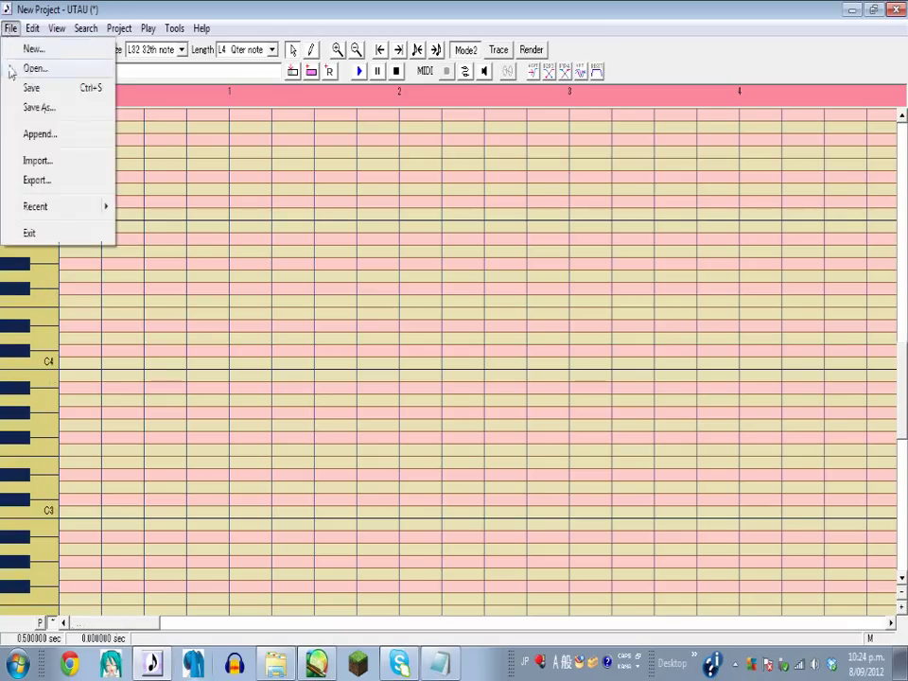
click(455, 185)
Load PONPONPON.ust into the UTAU piano roll.
key(ctrl+o)
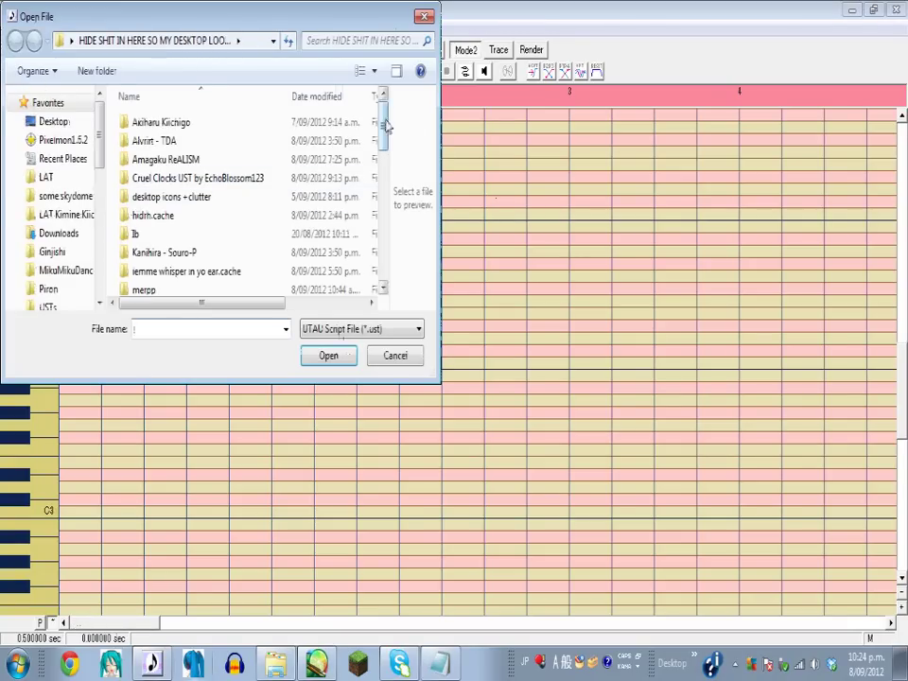
scroll(231, 251, down, 5)
double_click(208, 232)
Set the quantization unit to 120.
click(10, 27)
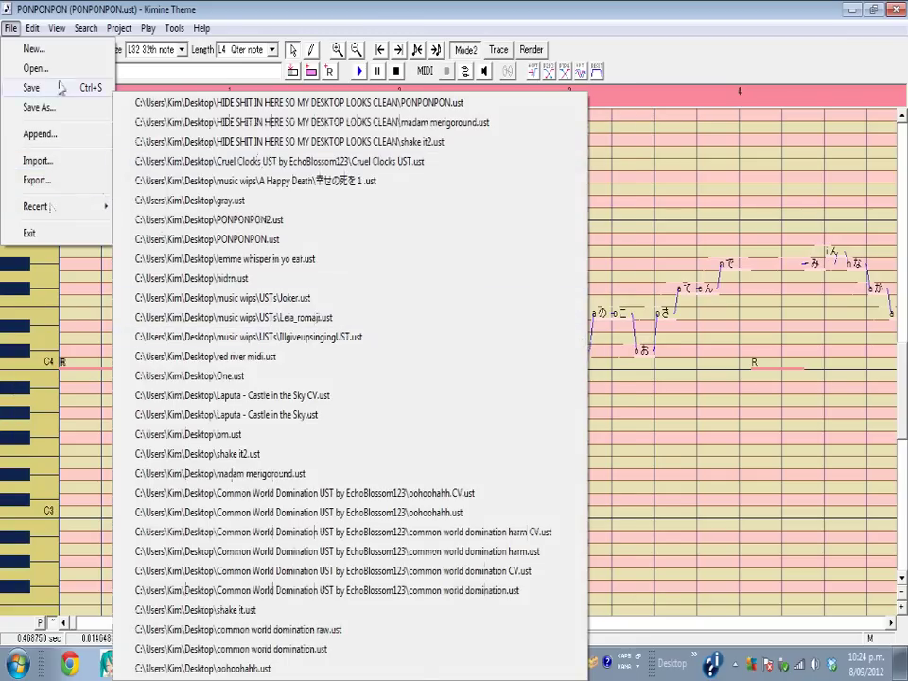
mouse_move(36, 36)
click(42, 364)
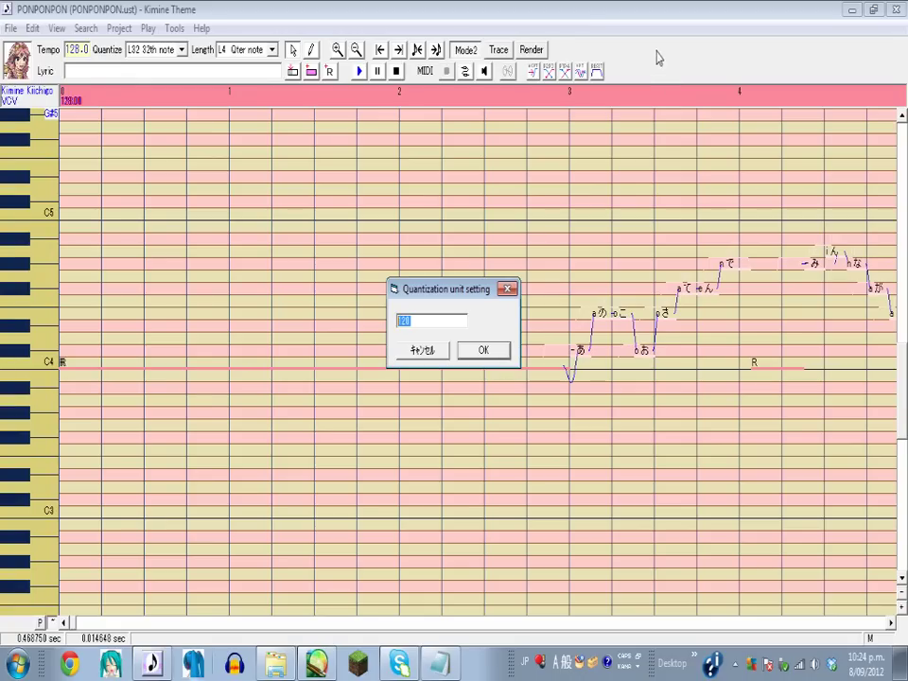
key(Return)
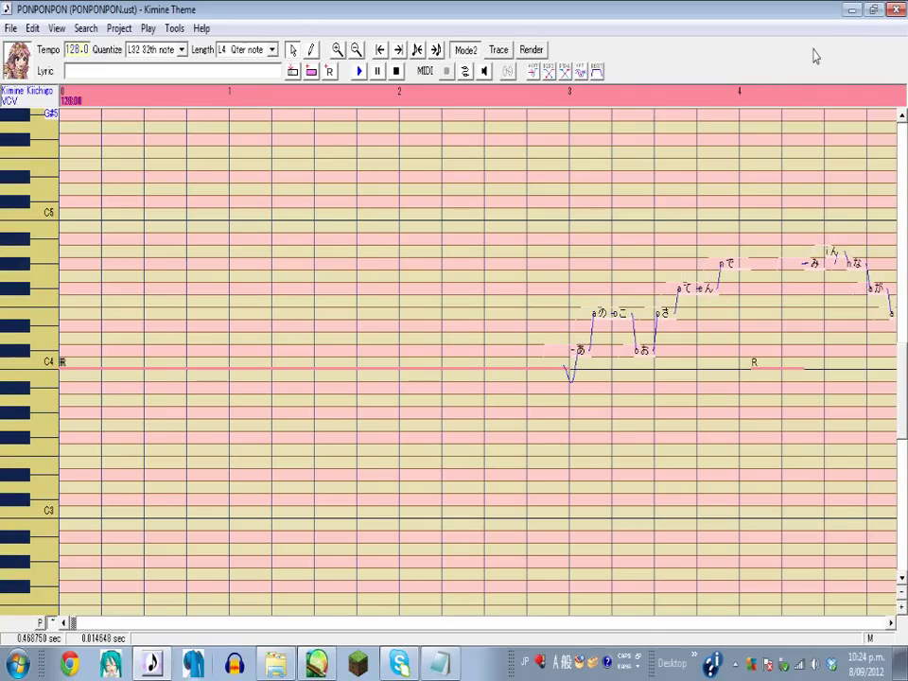
Close the UTAU PONPONPON window to return to the pink desktop.
click(895, 9)
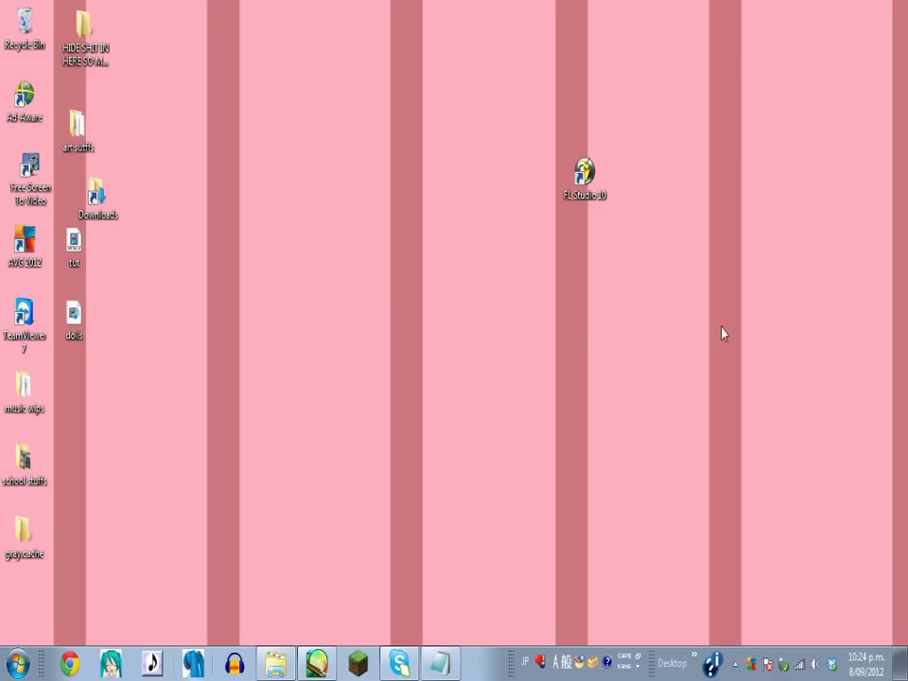